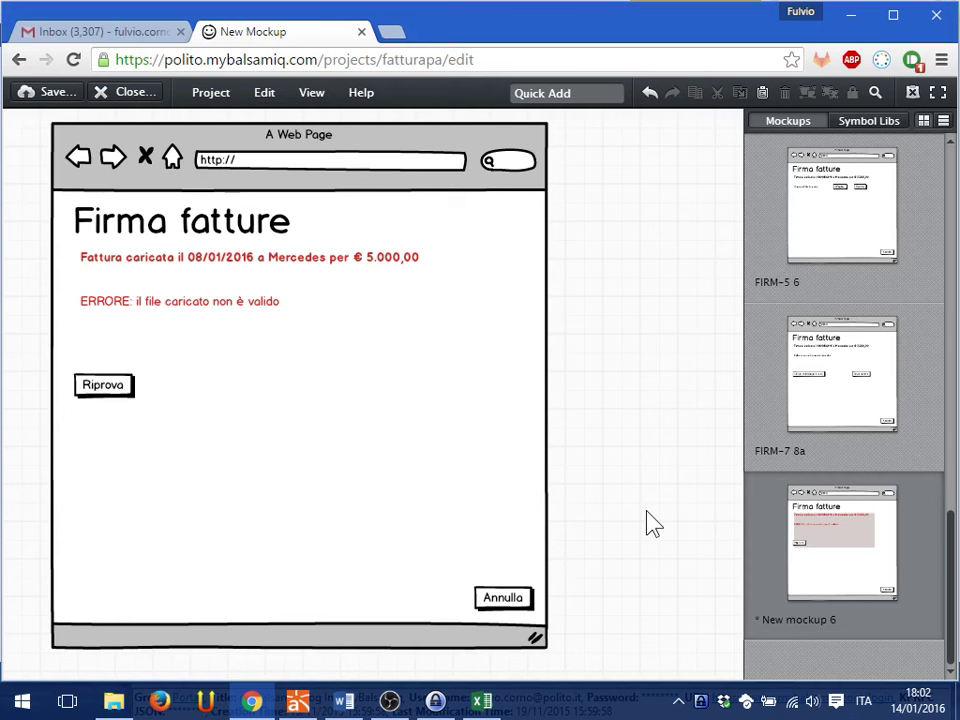
# Compare the file-error mockup with FIRM-7 8a, and save the error mockup under the name FIRM-7a.
pyautogui.click(868, 362)
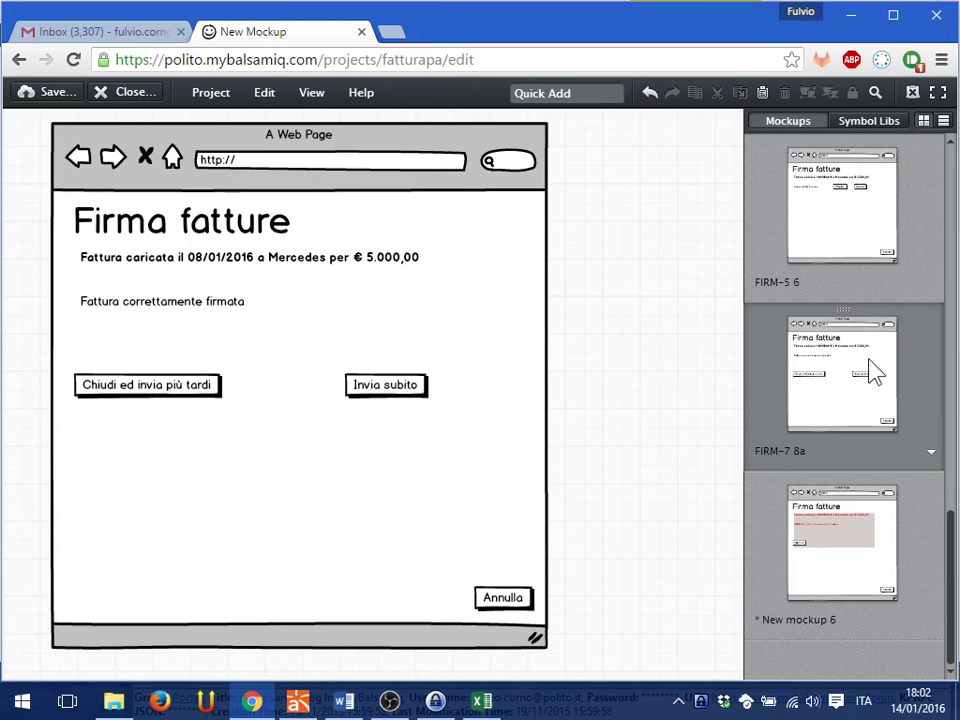
pyautogui.click(858, 567)
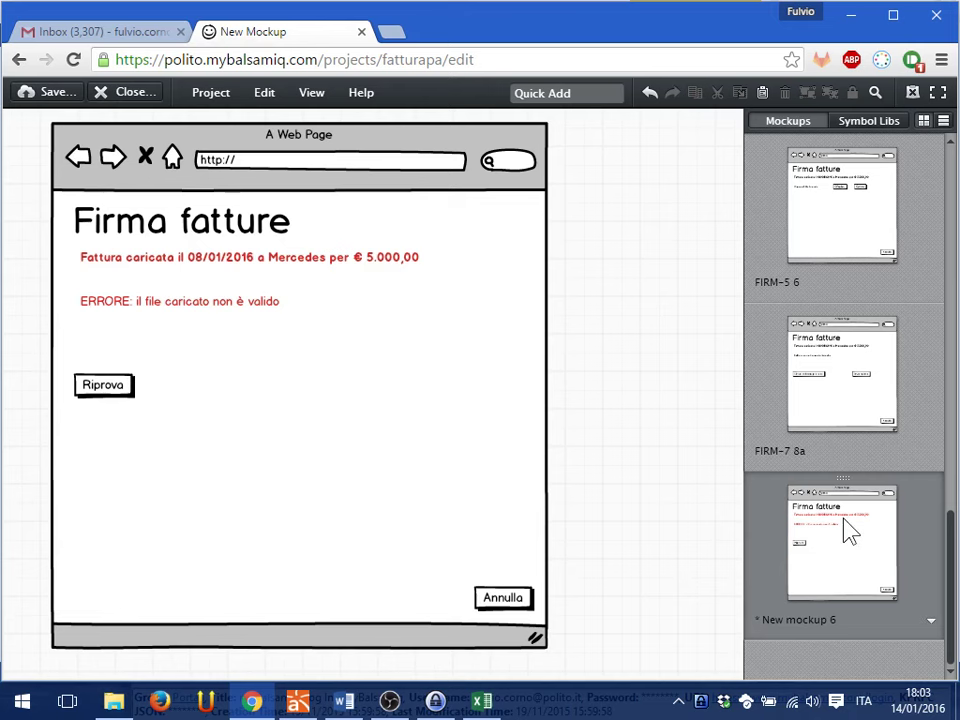
pyautogui.hotkey('ctrl', 's')
pyautogui.click(380, 295)
pyautogui.moveTo(380, 295); pyautogui.dragTo(103, 300)
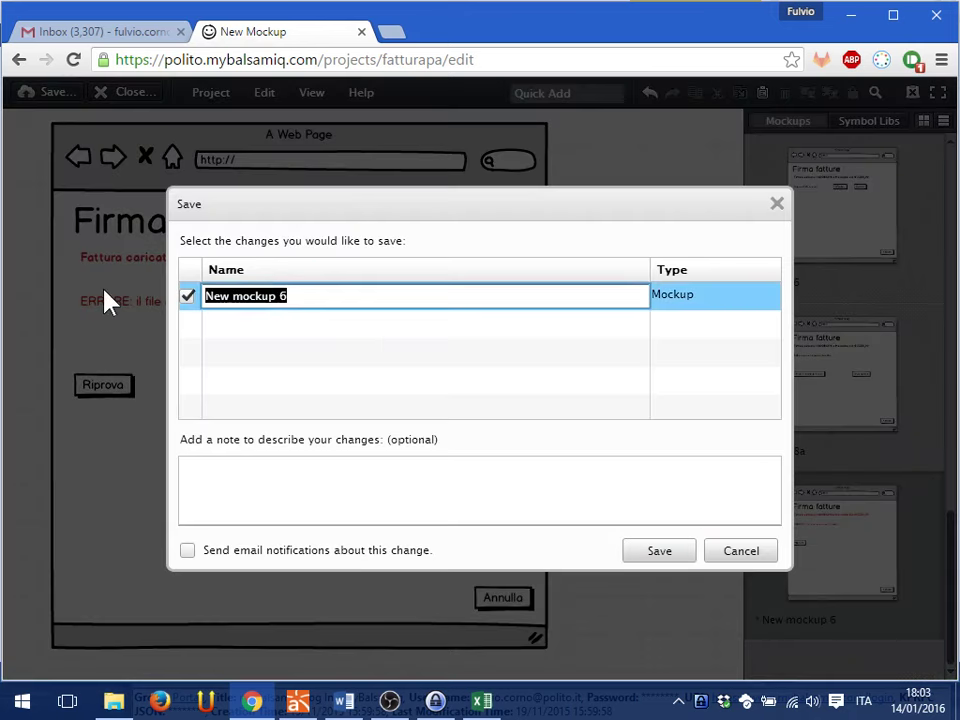
pyautogui.write('FIRM-7a')
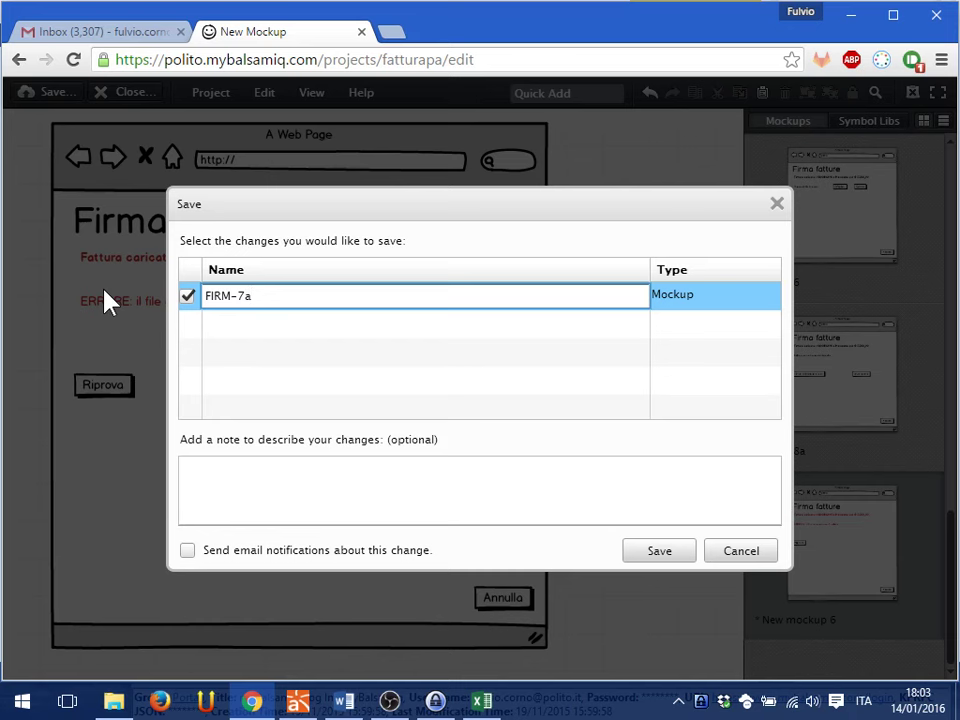
pyautogui.click(656, 558)
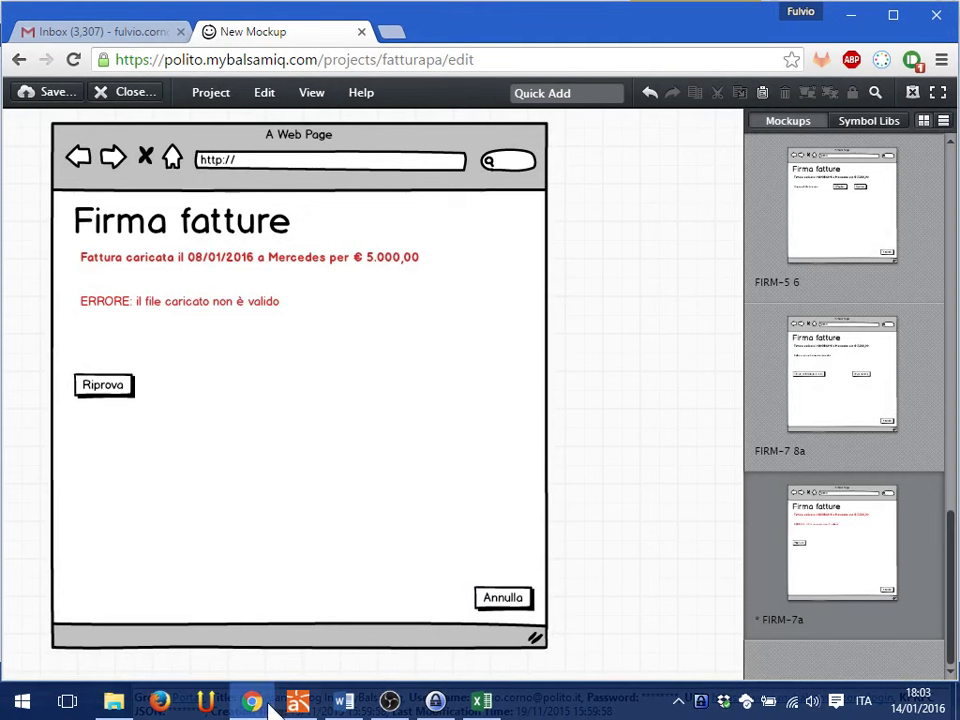
# Switch to the FatturaPA-UseCase document in Word and check extension 1a, then return to the mockup editor.
pyautogui.click(340, 703)
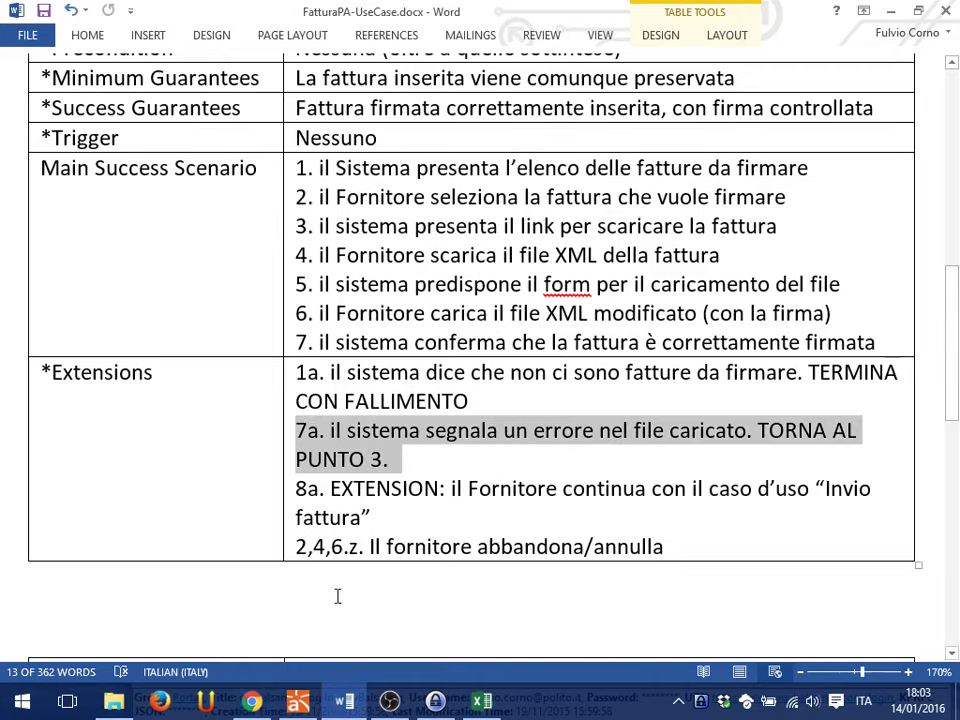
pyautogui.tripleClick(333, 376)
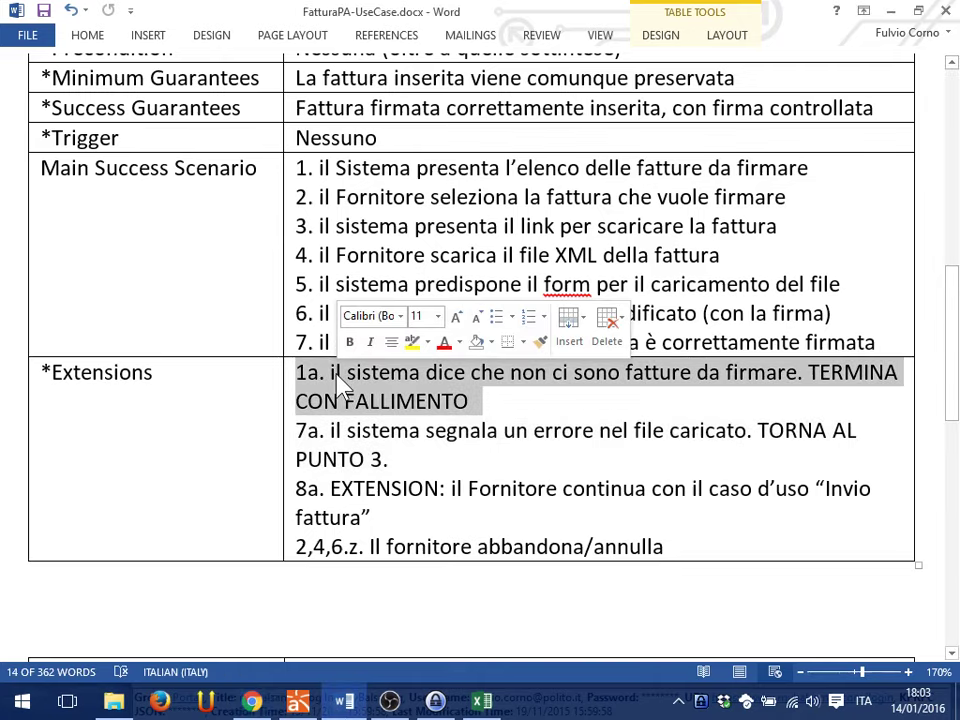
pyautogui.hotkey('alt', 'Tab')
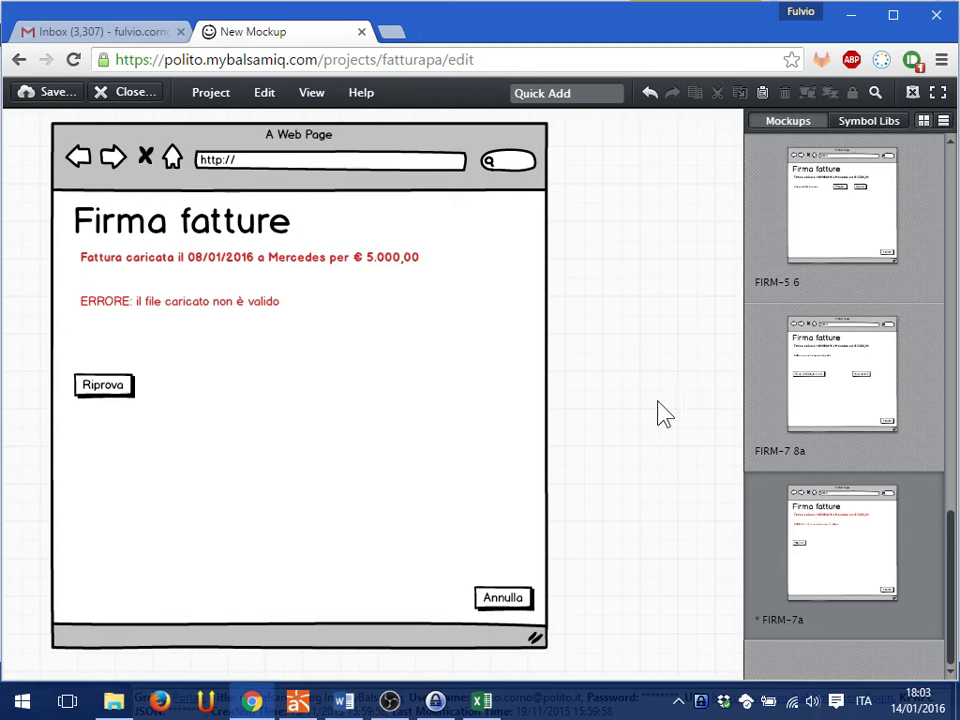
# Clone the FIRM-1 2 mockup that lists the invoices awaiting signature.
pyautogui.scroll(5, 790, 352)
pyautogui.scroll(-3, 803, 366)
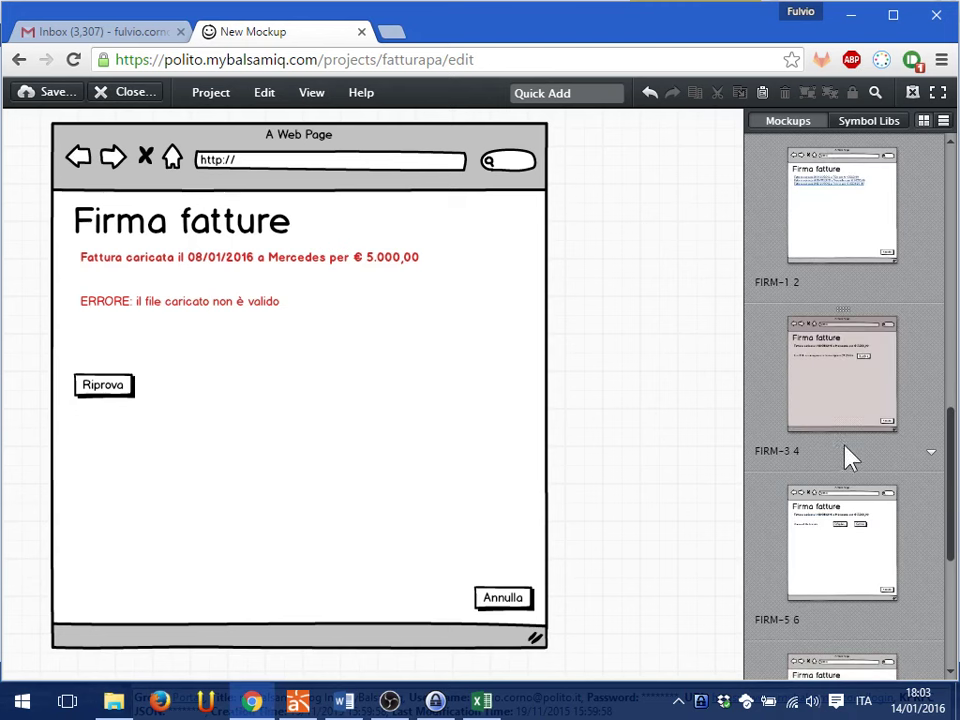
pyautogui.click(838, 241)
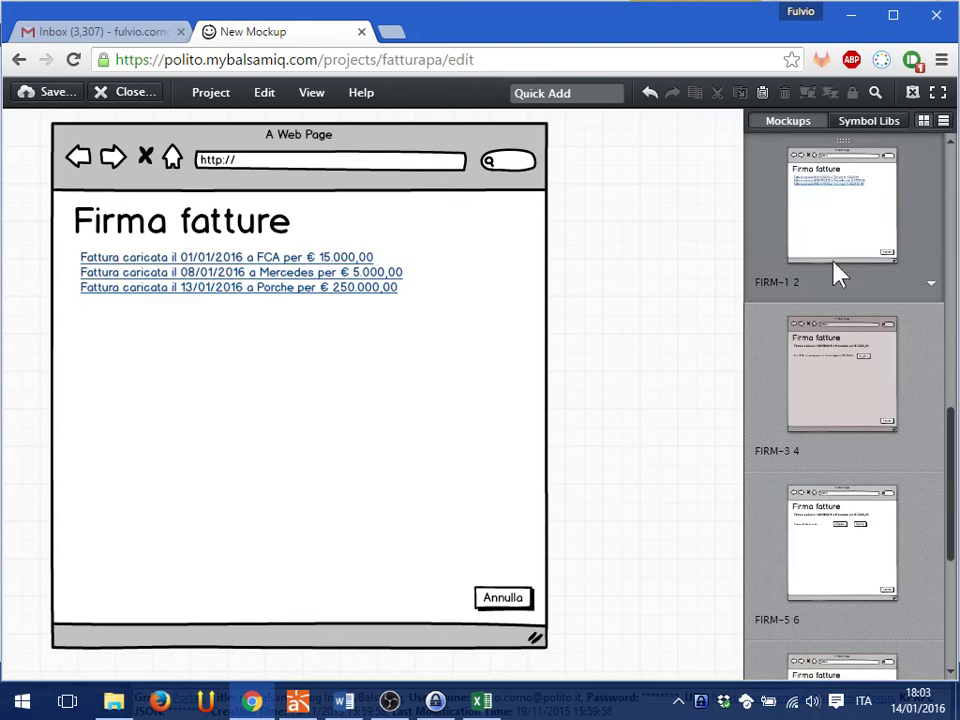
pyautogui.click(931, 285)
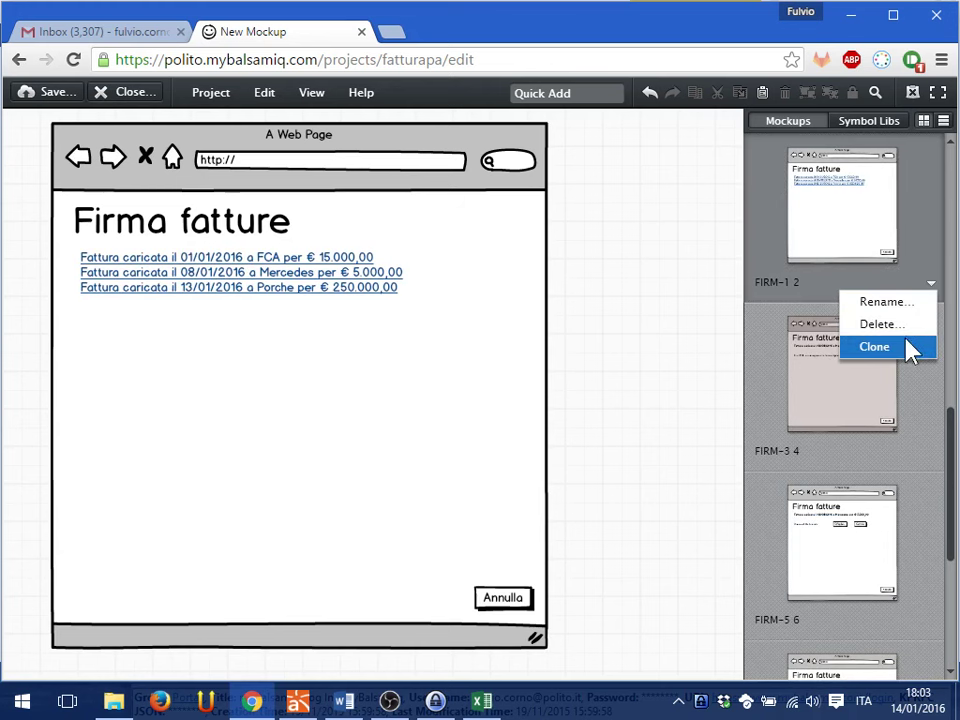
pyautogui.click(912, 350)
pyautogui.click(289, 286)
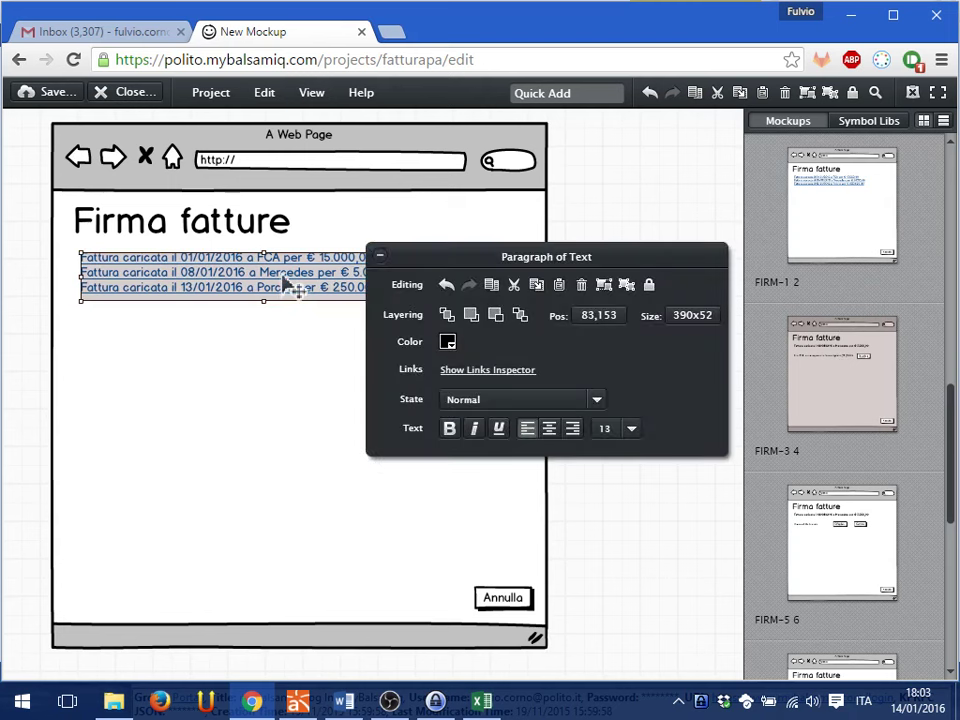
pyautogui.scroll(-5, 815, 330)
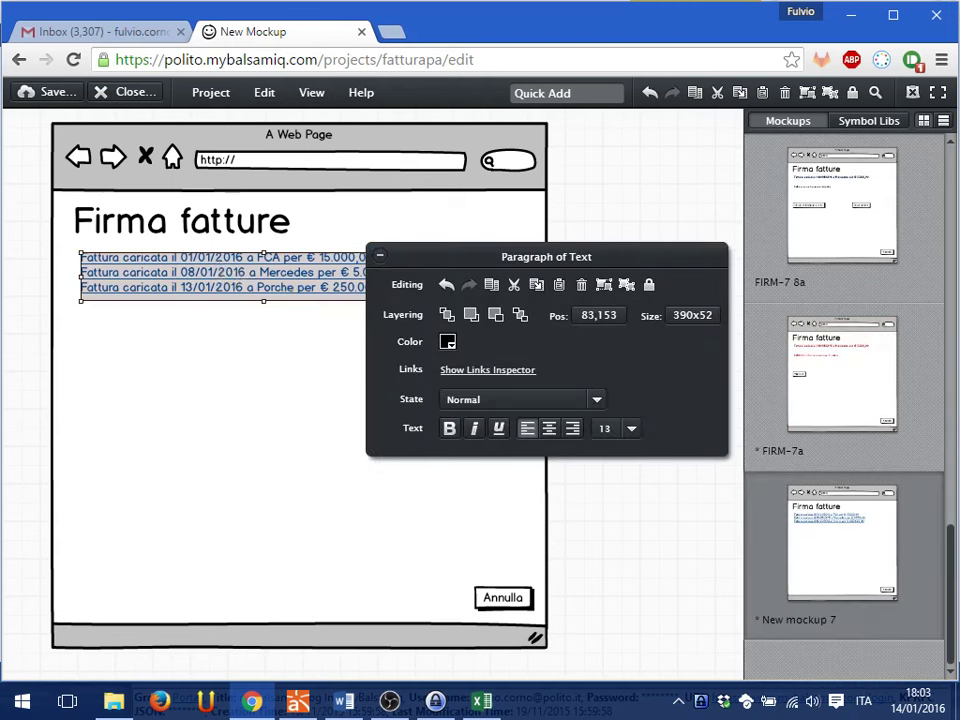
pyautogui.doubleClick(221, 268)
pyautogui.write('Errore: non ')
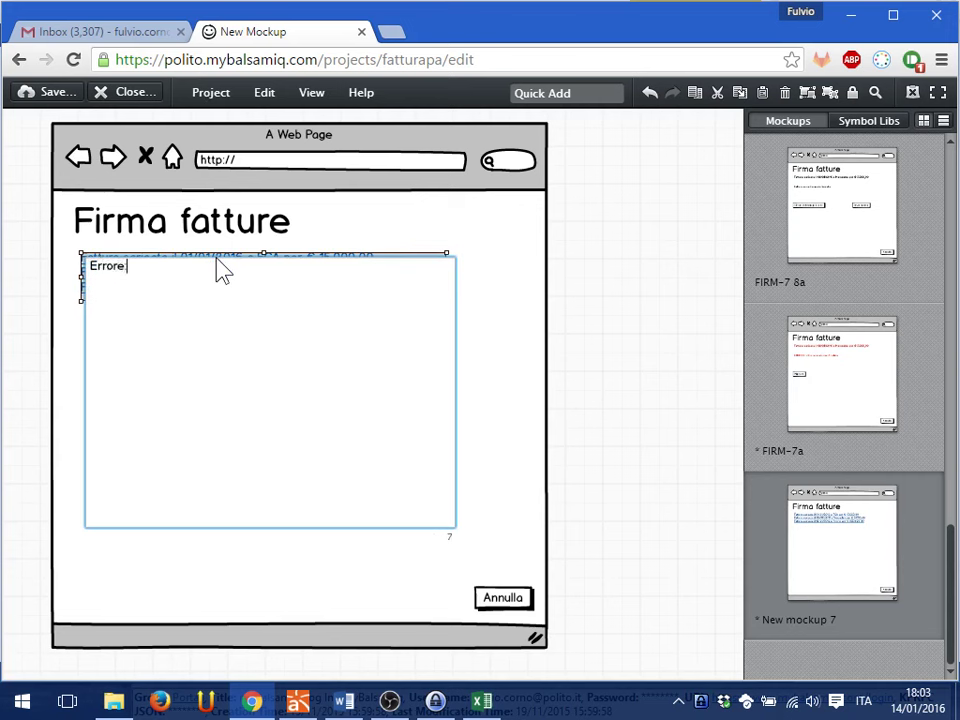
pyautogui.write('ci sono fatture carica')
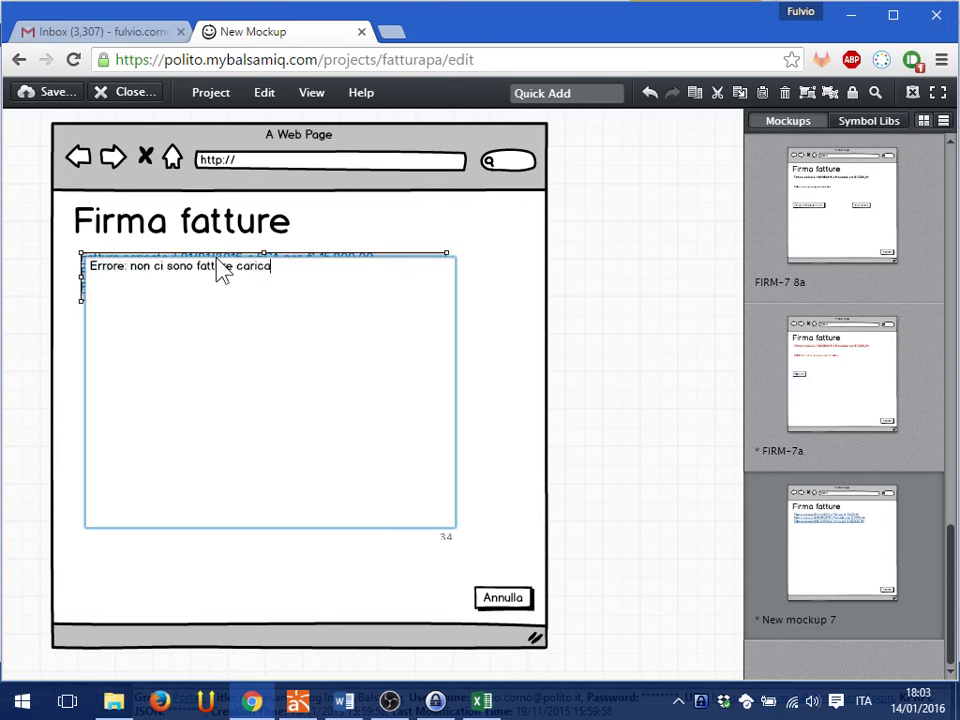
pyautogui.write('te da firmare')
pyautogui.press('Escape')
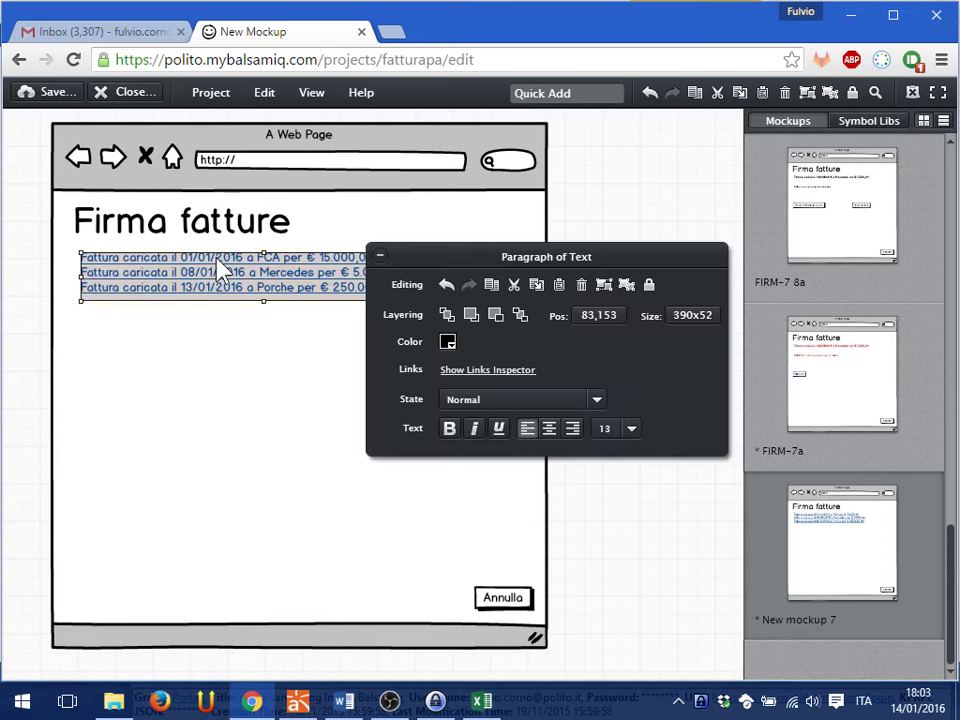
# Replace the invoice list in the cloned mockup with the text "Errore: non ci sono fatture caricate da firmare".
pyautogui.doubleClick(219, 262)
pyautogui.write('Er')
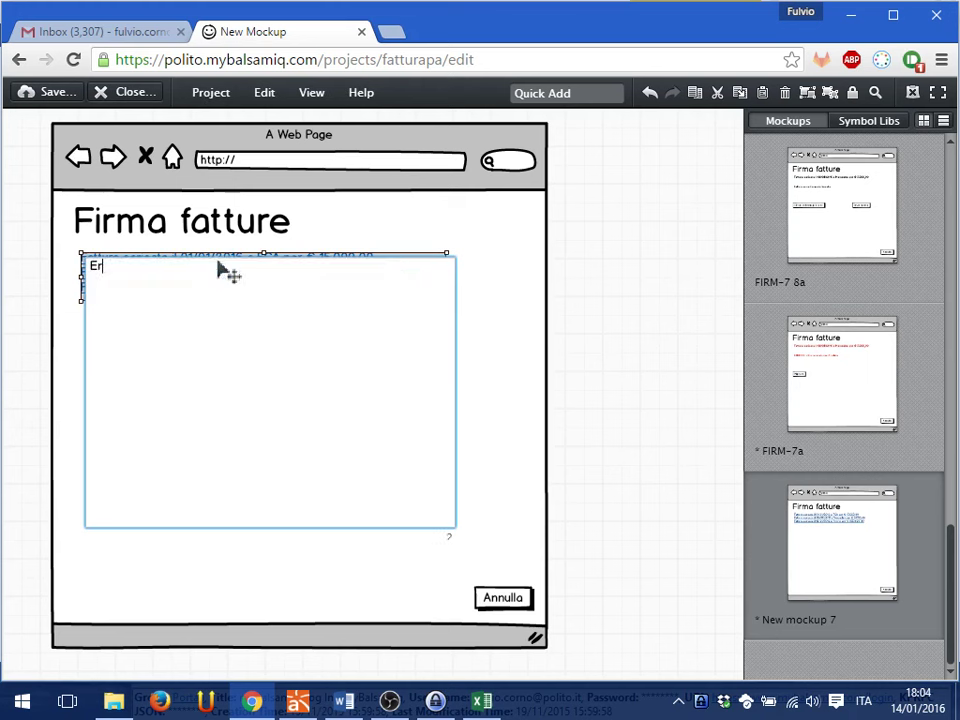
pyautogui.write('rore: non ci sono fa')
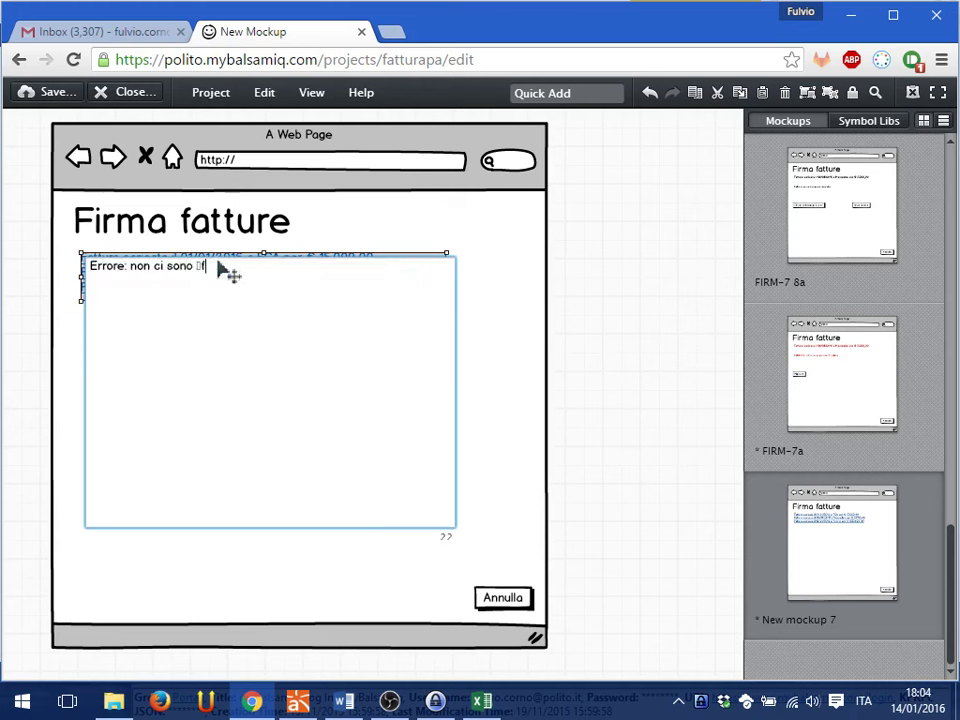
pyautogui.write('tture caricate da ')
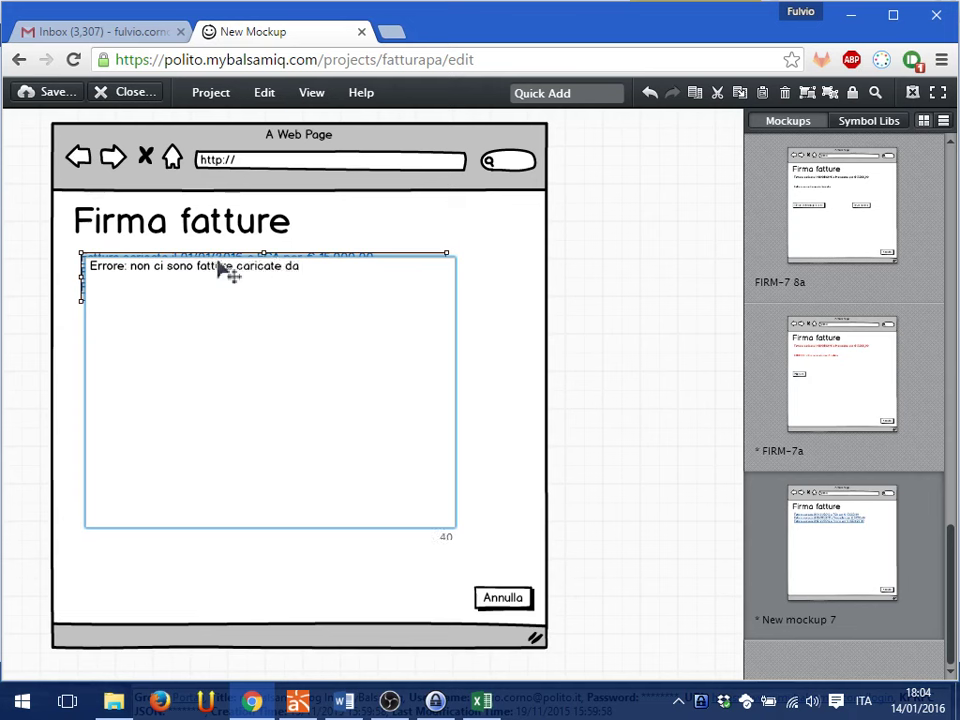
pyautogui.write('firmare')
pyautogui.press('Return')
pyautogui.click(484, 276)
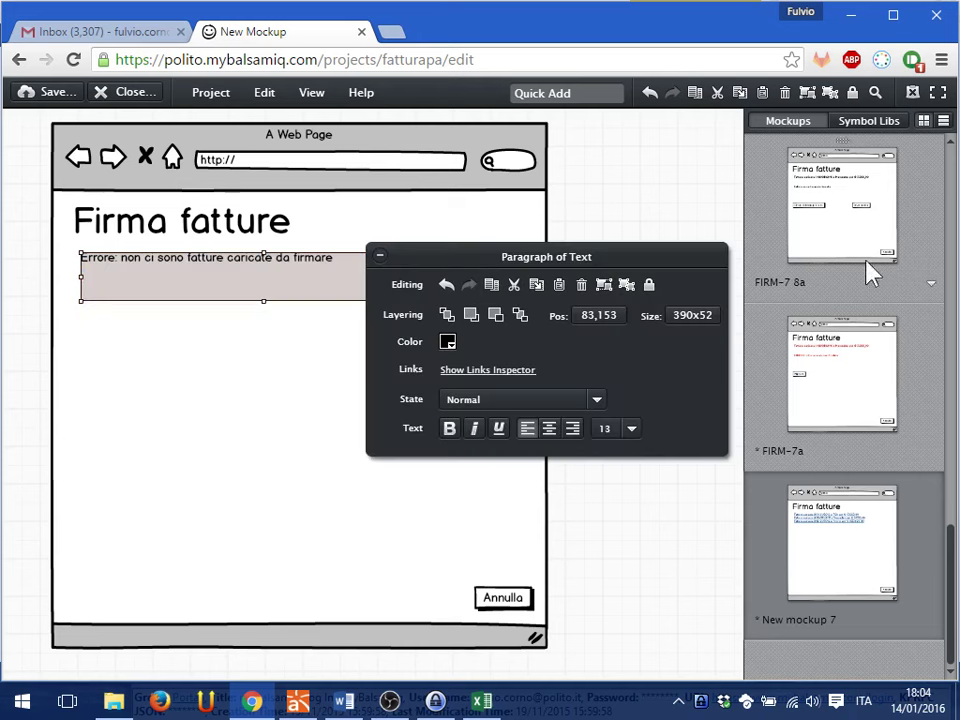
# Set the colour of the error message in the cloned mockup to red.
pyautogui.click(449, 344)
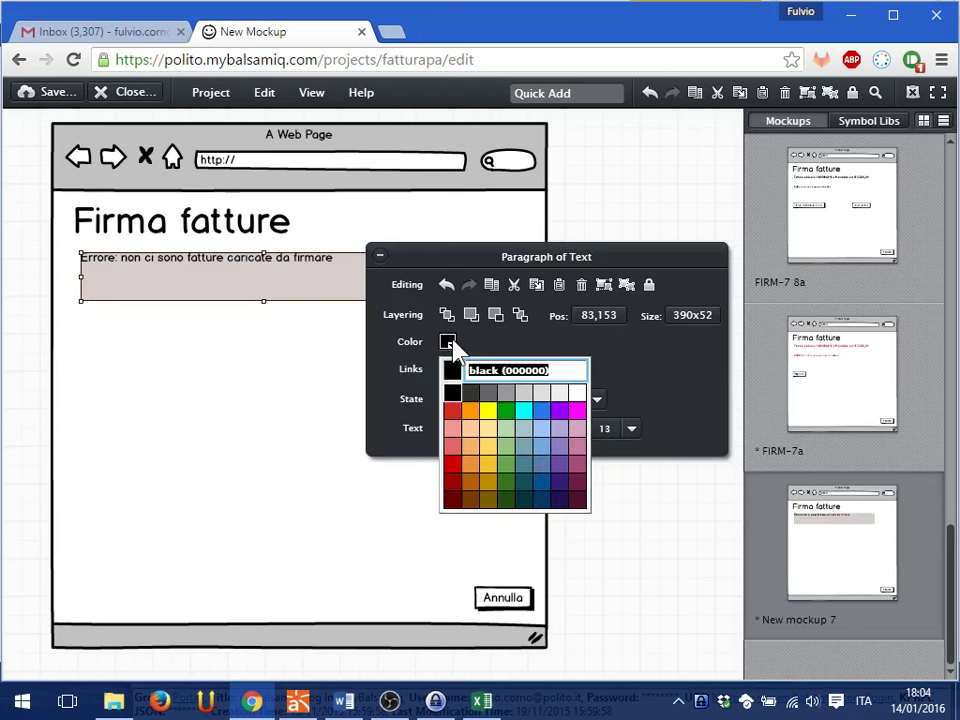
pyautogui.click(452, 424)
pyautogui.click(645, 208)
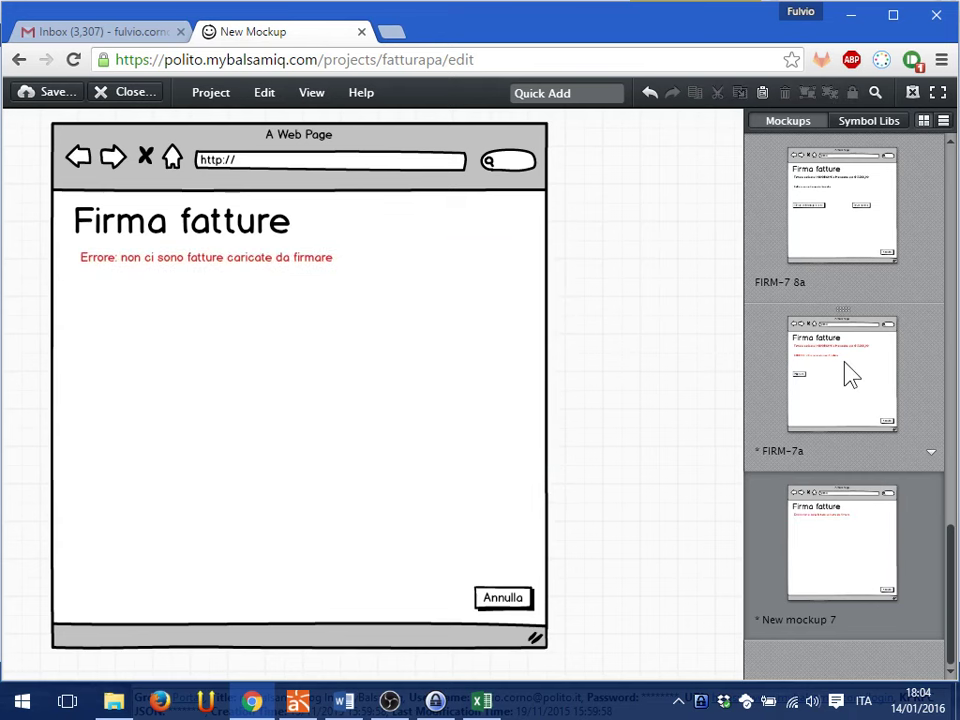
# Copy the "Riprova" button from the FIRM-7a mockup into the new error mockup.
pyautogui.click(765, 378)
pyautogui.click(105, 388)
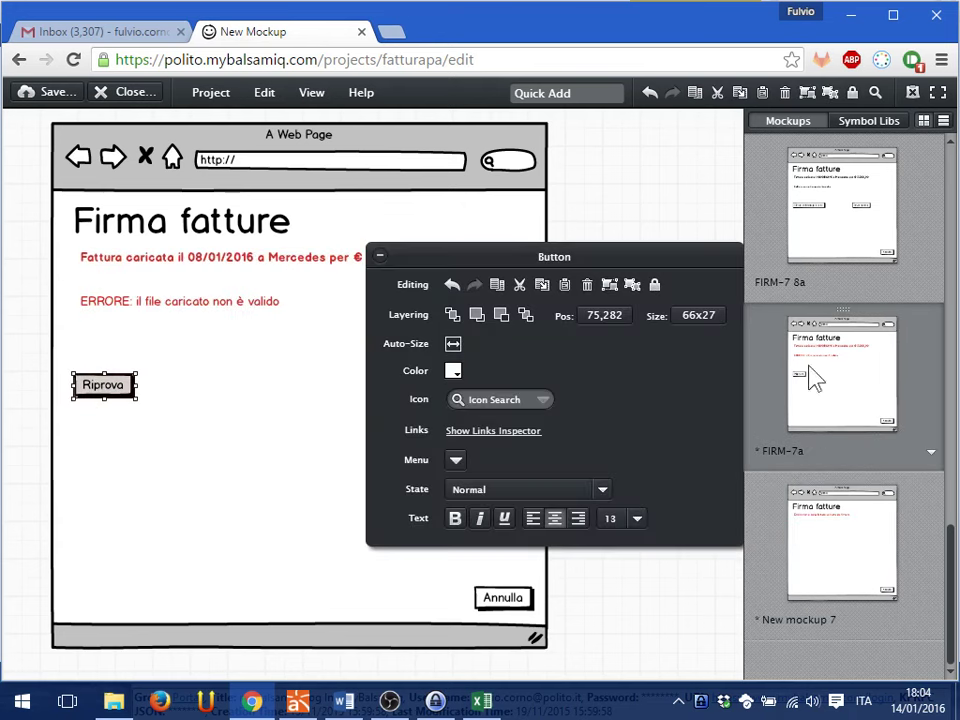
pyautogui.click(895, 537)
pyautogui.hotkey('ctrl', 'v')
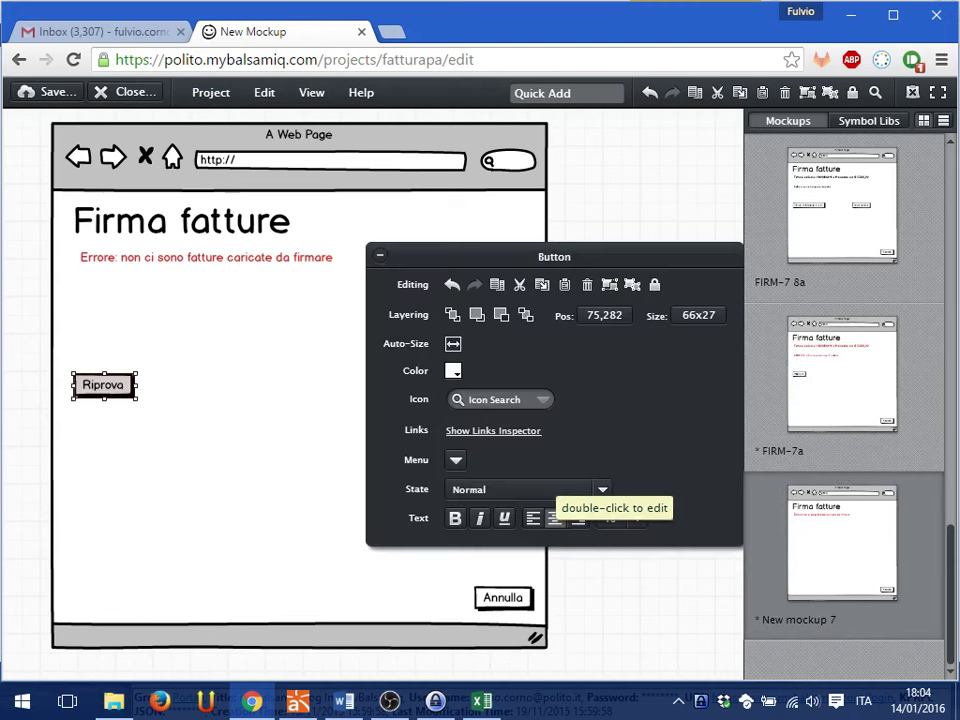
# Relabel the pasted button in the new error mockup as "Chiudi".
pyautogui.doubleClick(110, 397)
pyautogui.write('Chiudi')
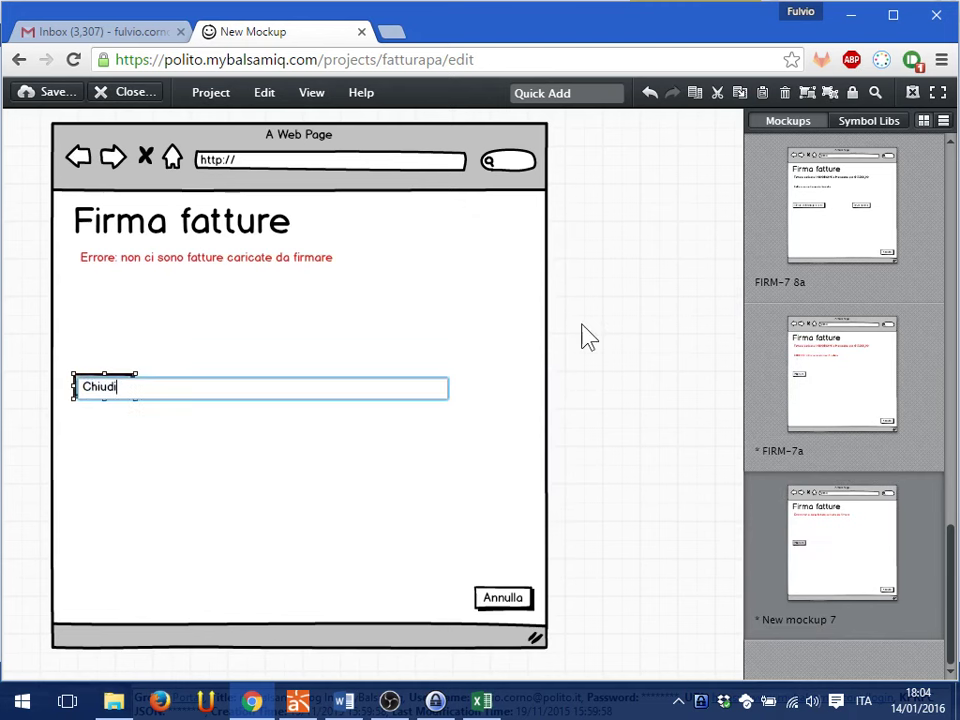
pyautogui.press('Return')
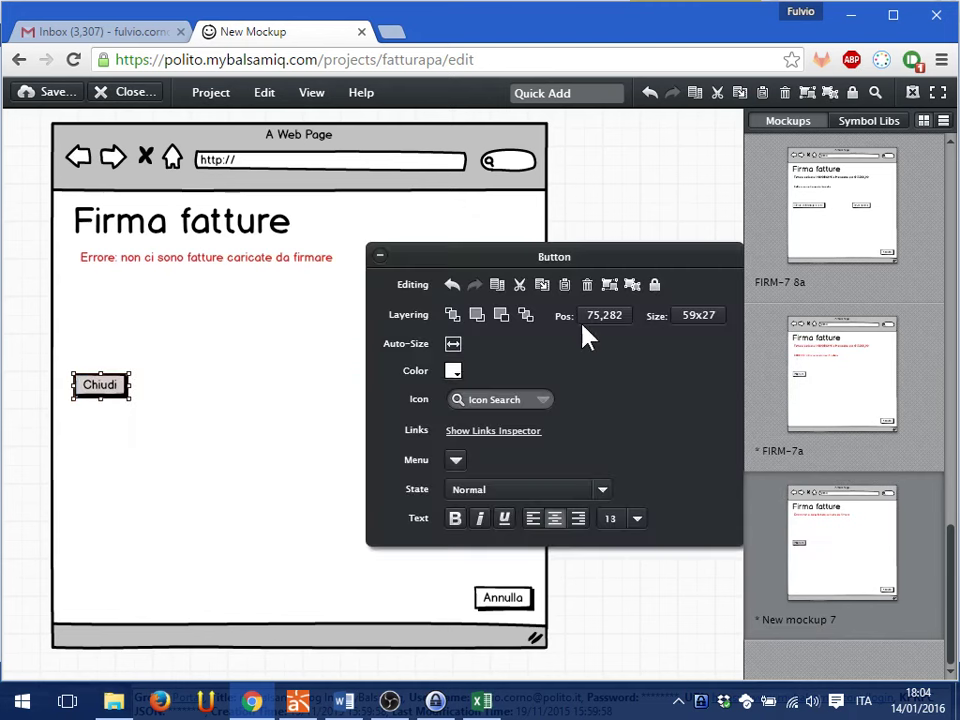
pyautogui.click(566, 213)
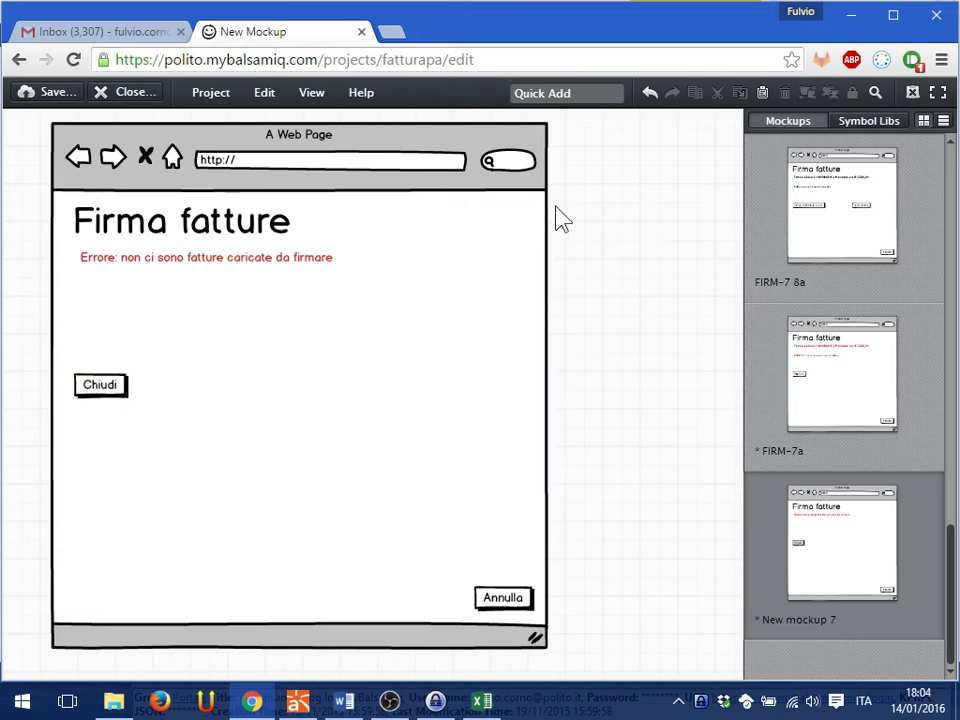
# Name the new mockup FIRM-1a and save it together with FIRM-7a.
pyautogui.hotkey('ctrl', 's')
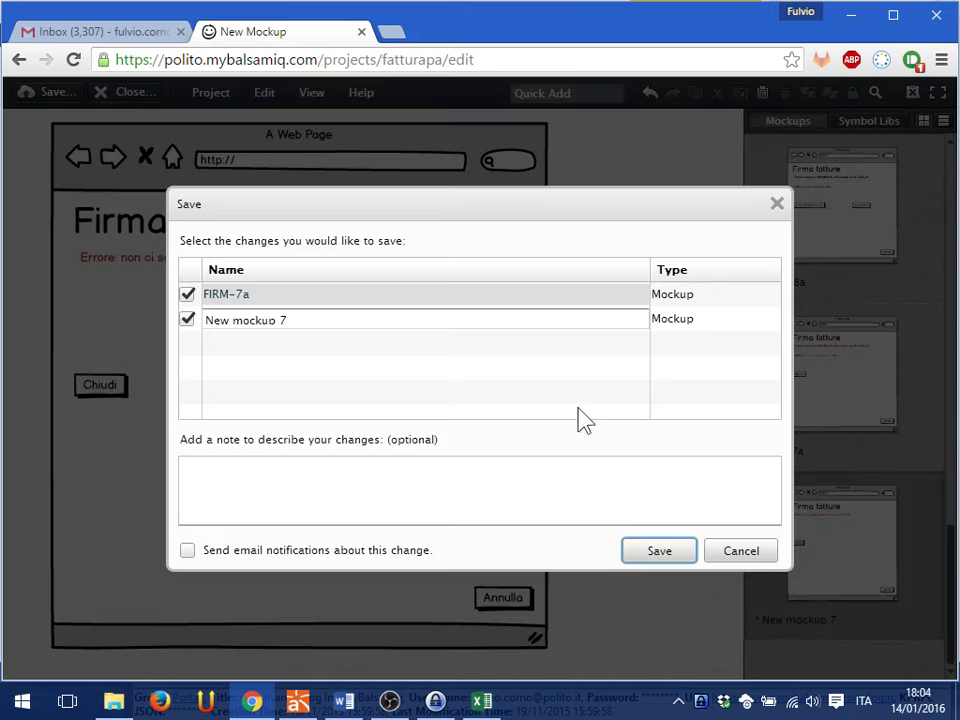
pyautogui.click(401, 311)
pyautogui.moveTo(401, 311); pyautogui.dragTo(0, 328)
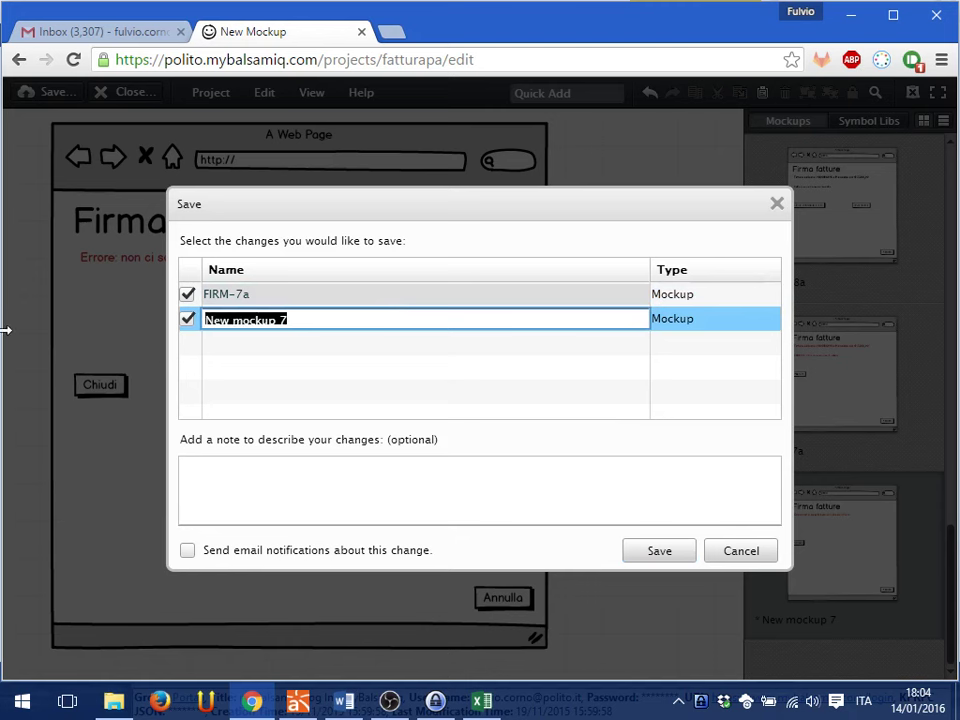
pyautogui.write('FIRM-1a')
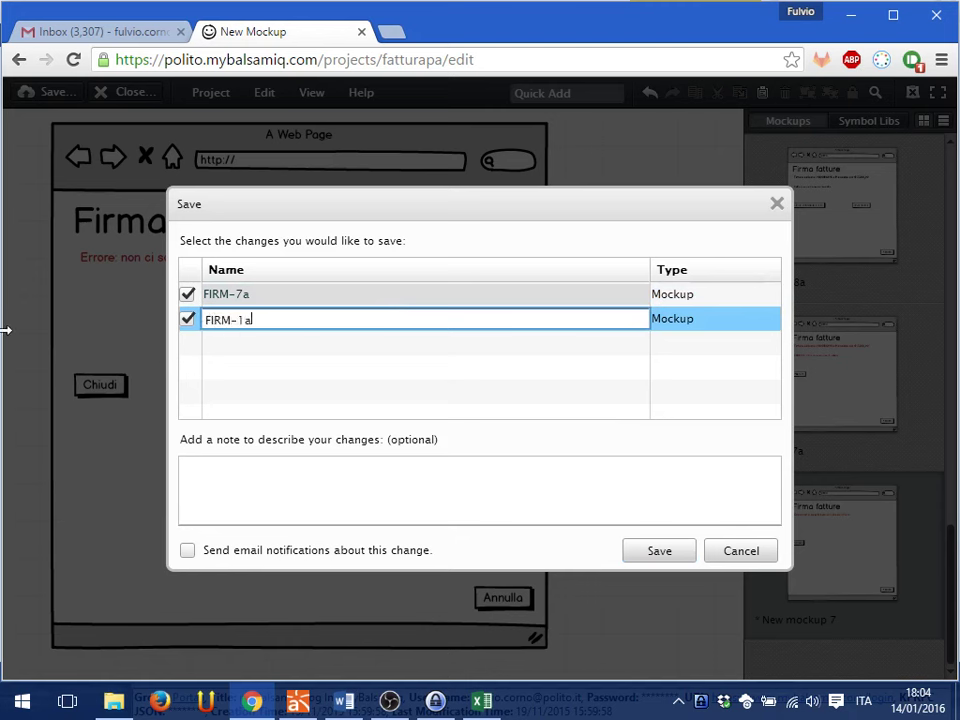
pyautogui.click(645, 556)
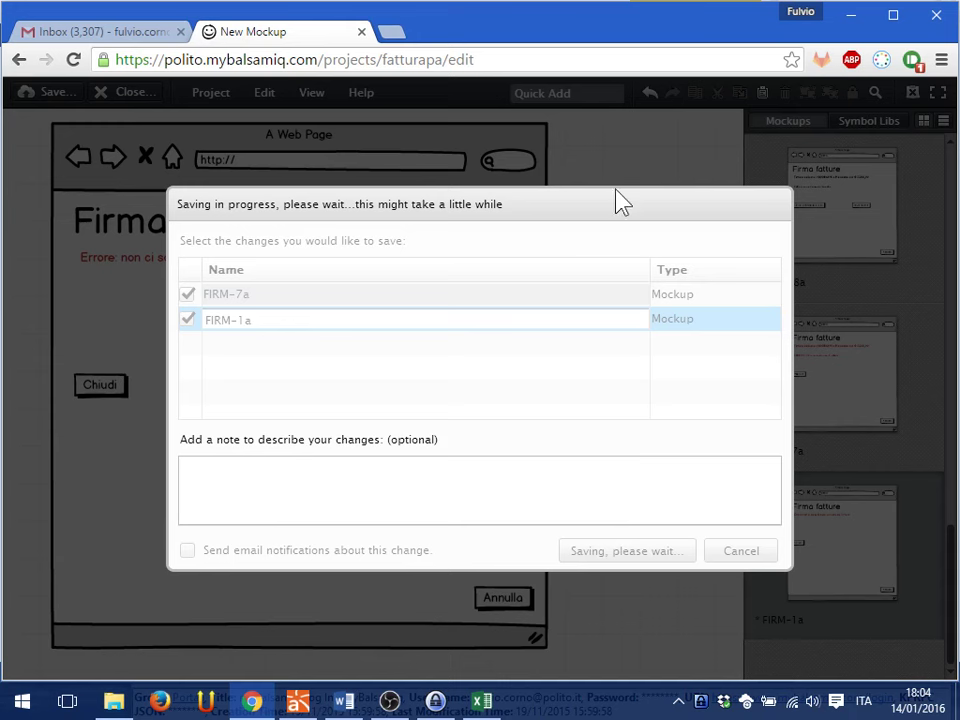
pyautogui.moveTo(603, 213); pyautogui.dragTo(668, 186)
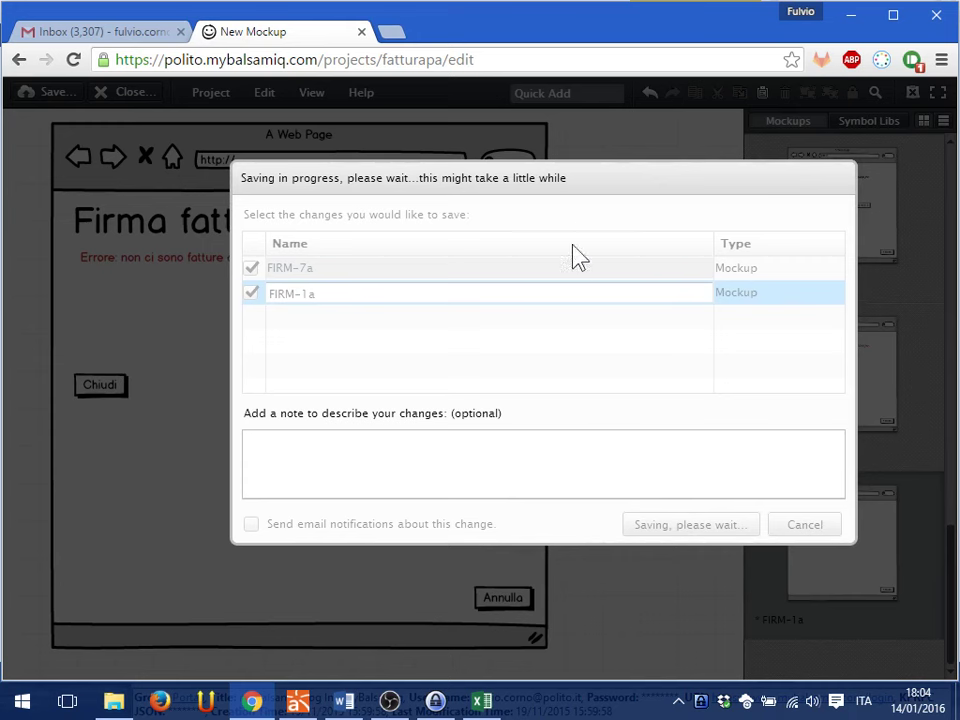
pyautogui.moveTo(591, 195); pyautogui.dragTo(540, 172)
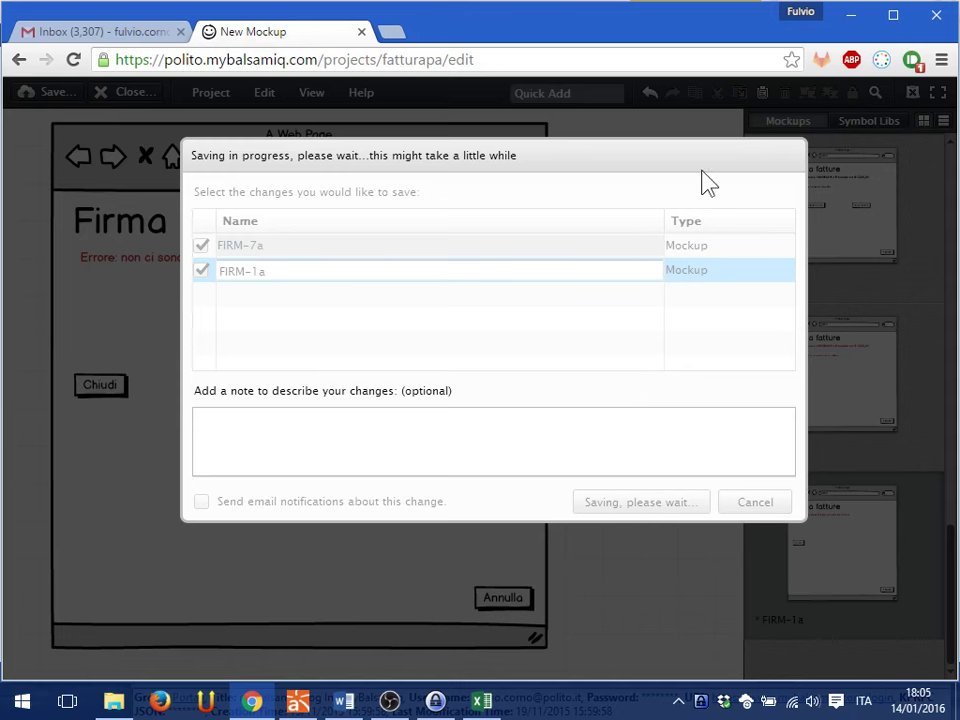
pyautogui.click(797, 705)
pyautogui.click(797, 705)
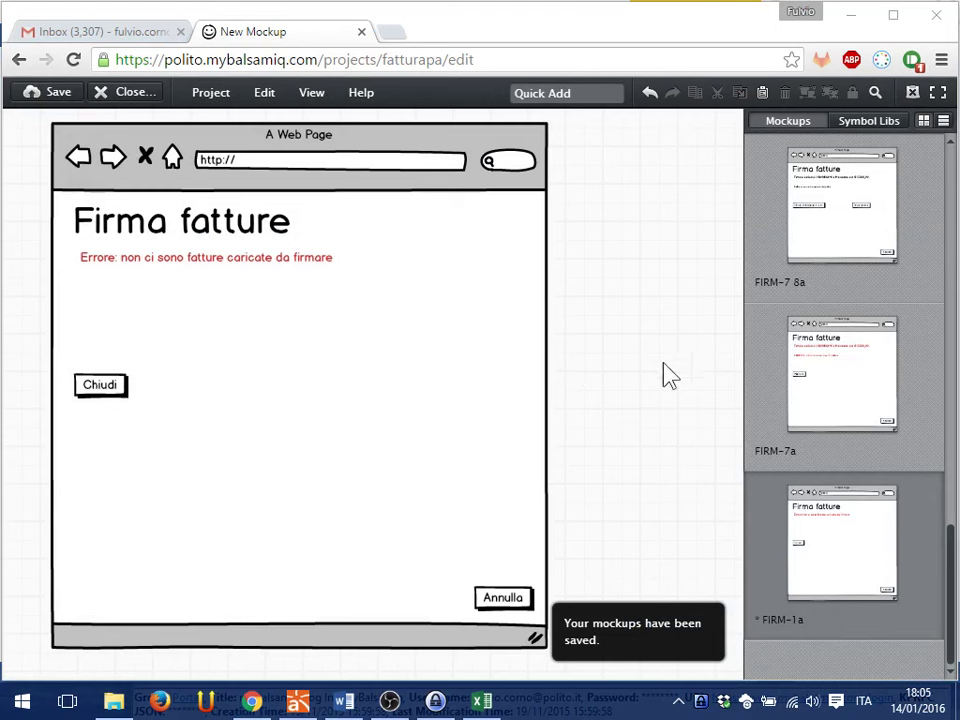
pyautogui.click(680, 304)
pyautogui.scroll(10, 900, 312)
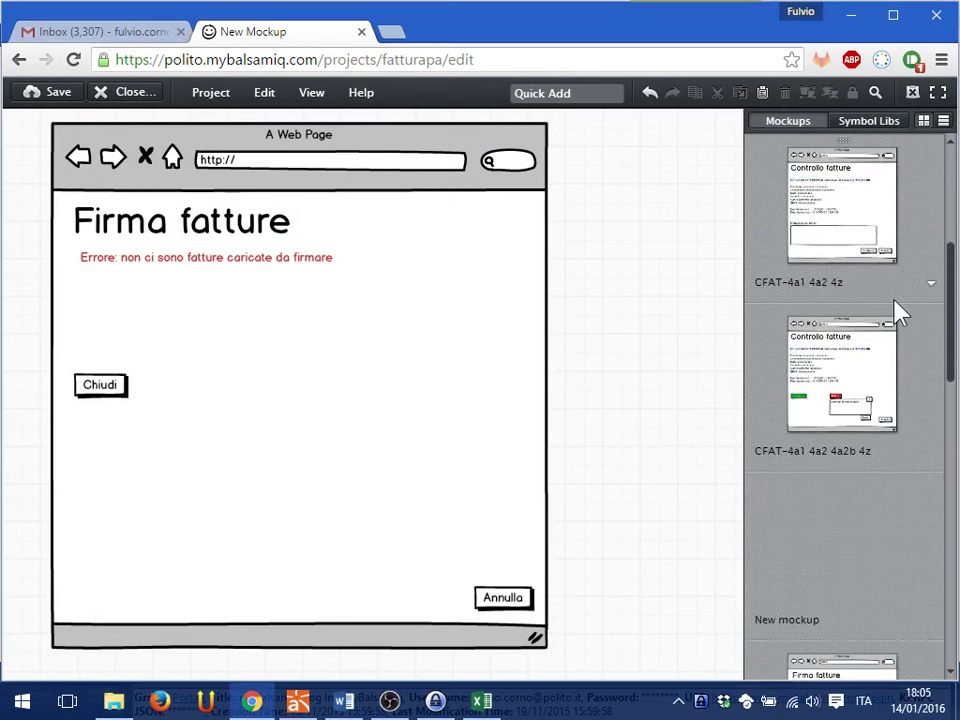
# Compare the FIRM-1 2 mockup of invoices awaiting signature with its FIRM-1a error variant.
pyautogui.scroll(-5, 900, 312)
pyautogui.click(866, 354)
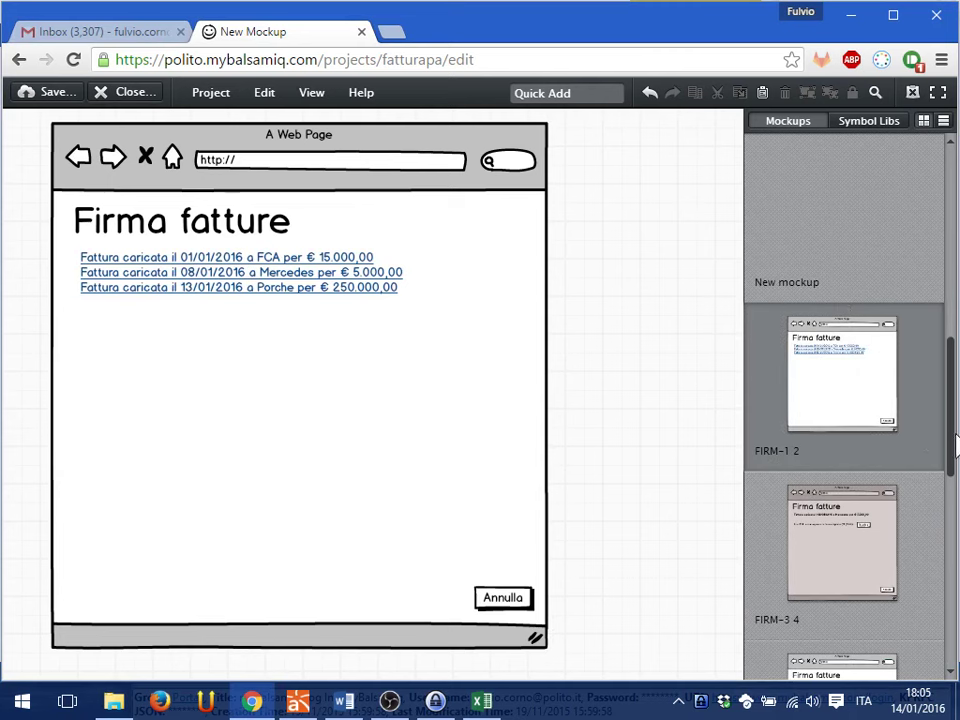
pyautogui.click(955, 578)
pyautogui.moveTo(955, 578); pyautogui.dragTo(945, 681)
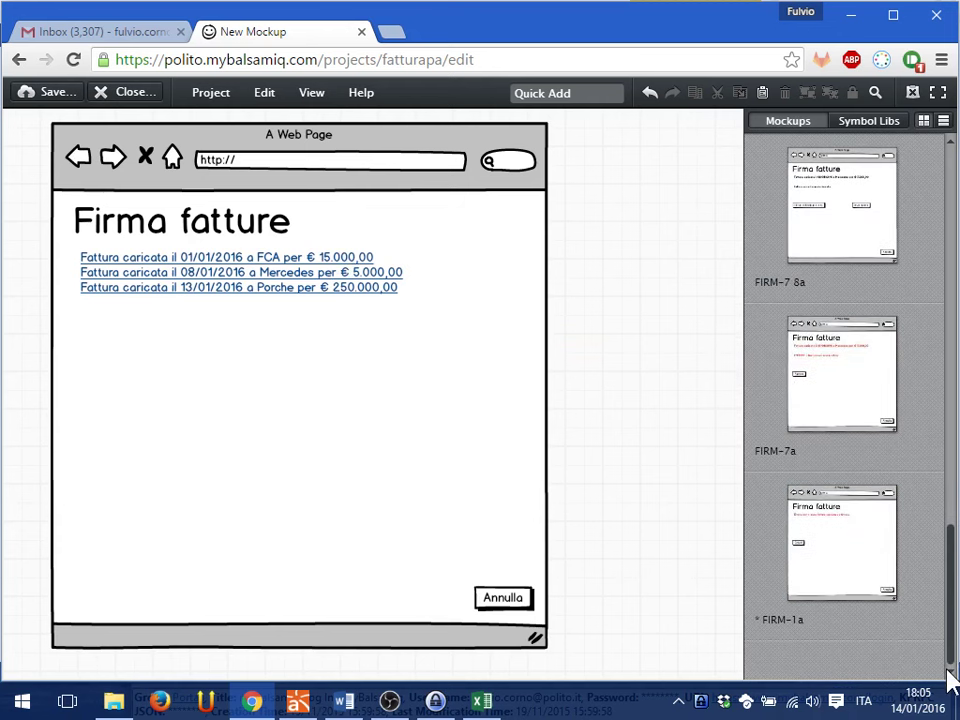
pyautogui.click(874, 583)
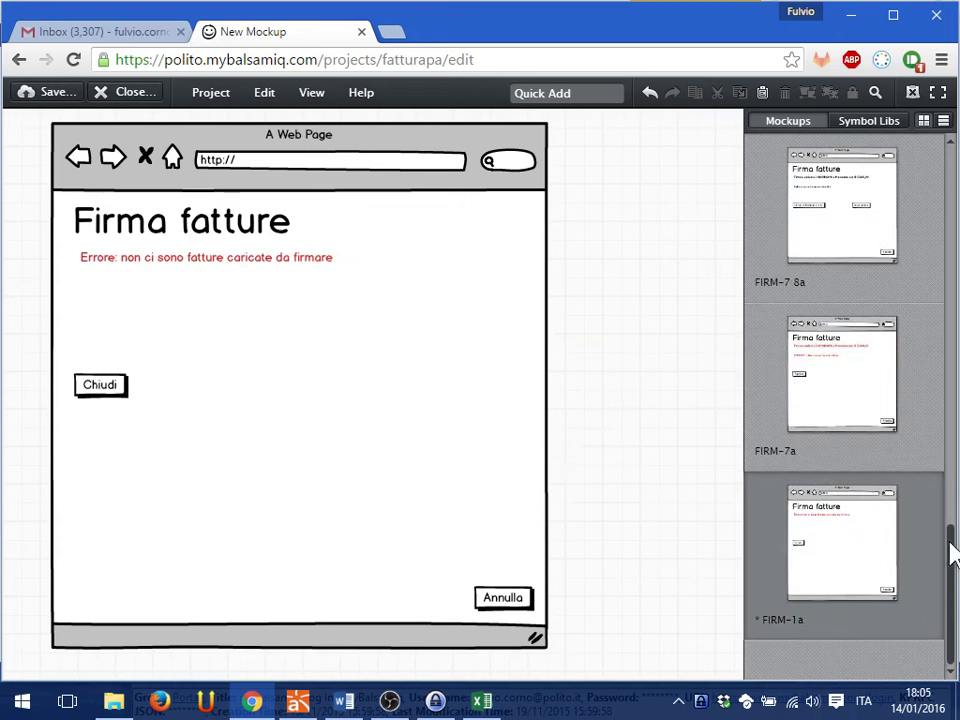
# Review the main success flow through the FIRM-1 2, FIRM-3 4, FIRM-5 6 and FIRM-7 8a mockups, checking their buttons.
pyautogui.moveTo(953, 546); pyautogui.dragTo(955, 517)
pyautogui.scroll(5, 893, 287)
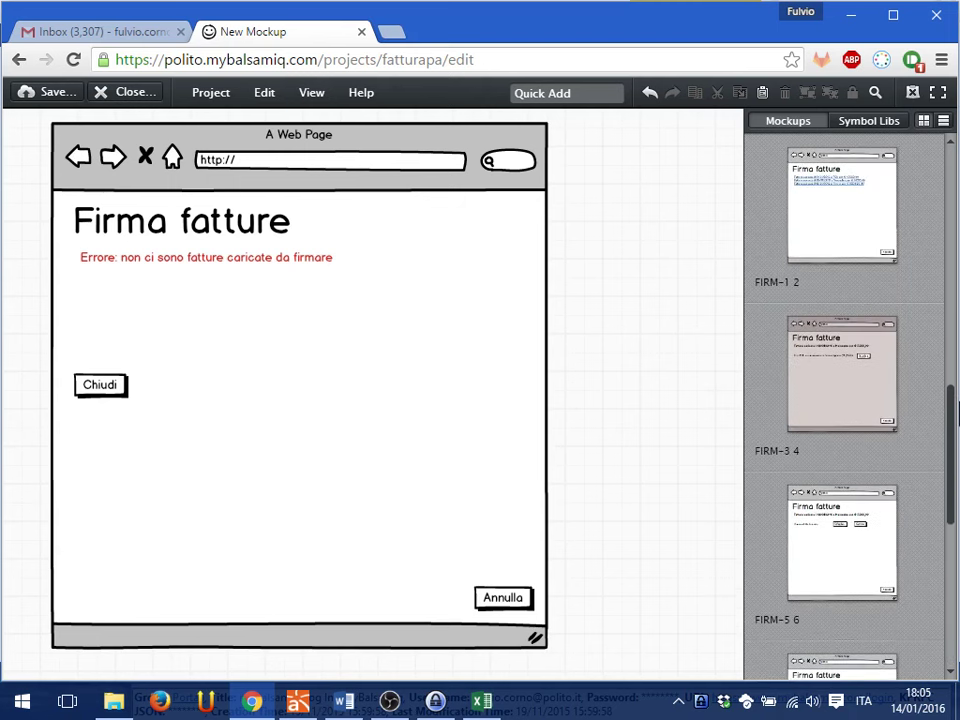
pyautogui.click(836, 231)
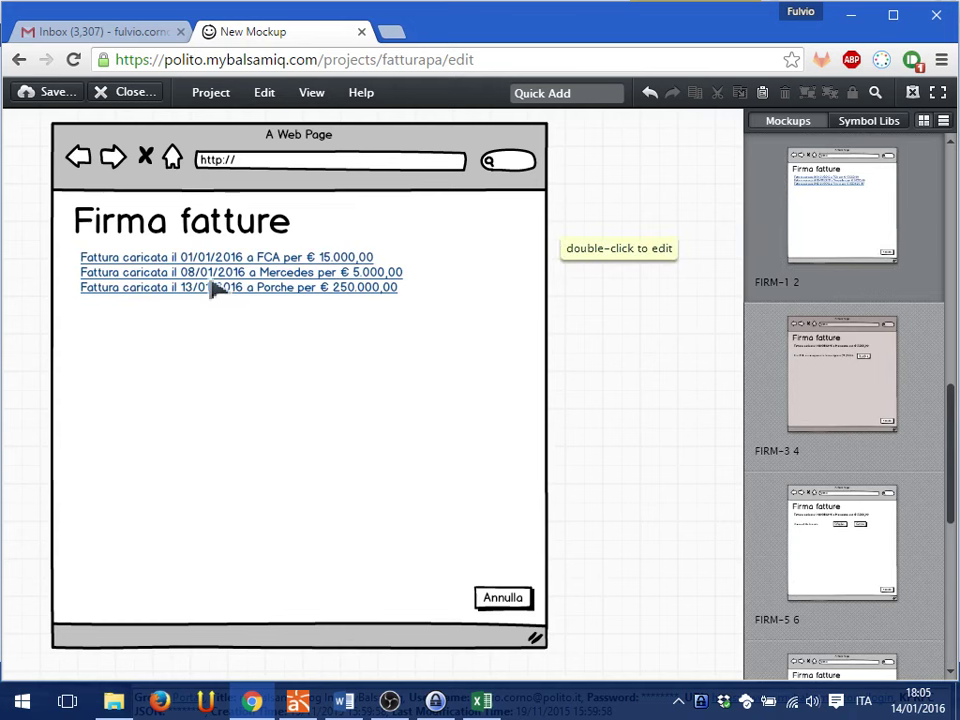
pyautogui.click(822, 360)
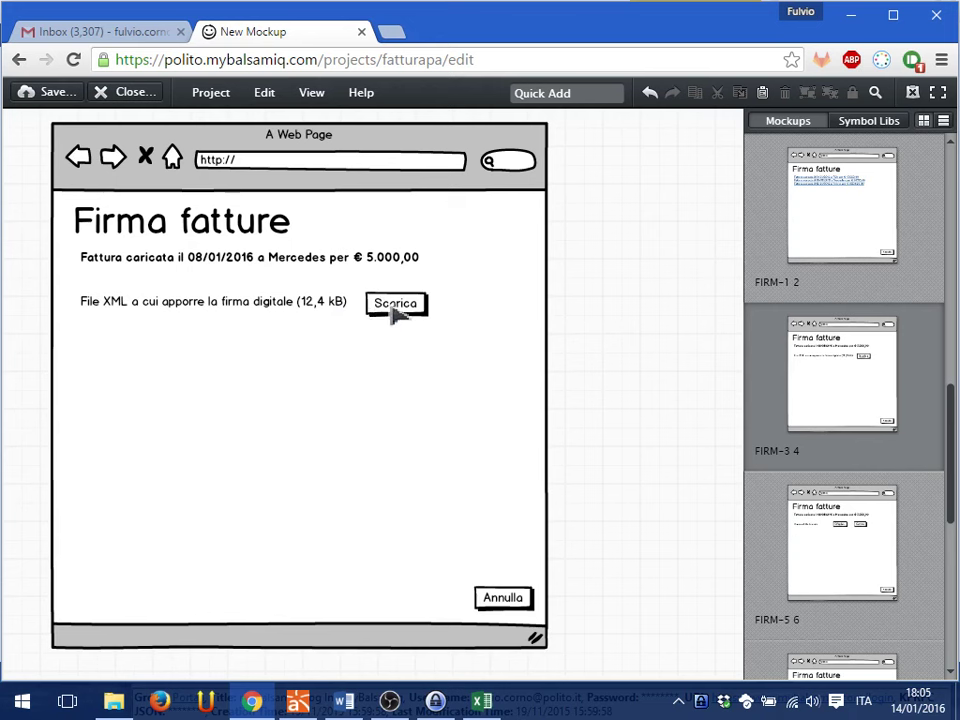
pyautogui.click(799, 512)
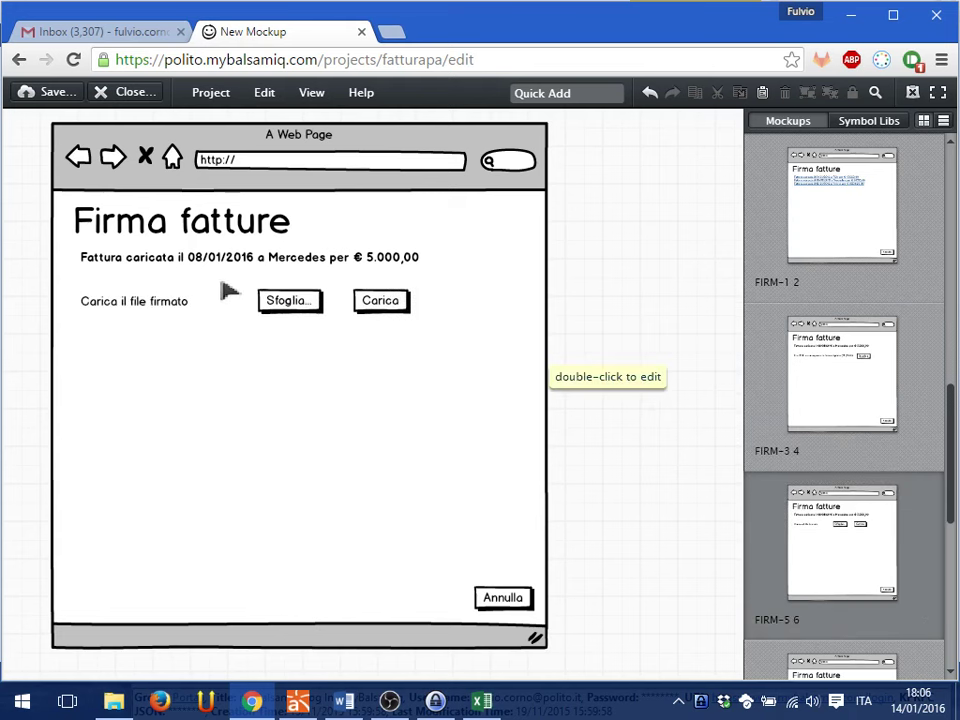
pyautogui.click(320, 314)
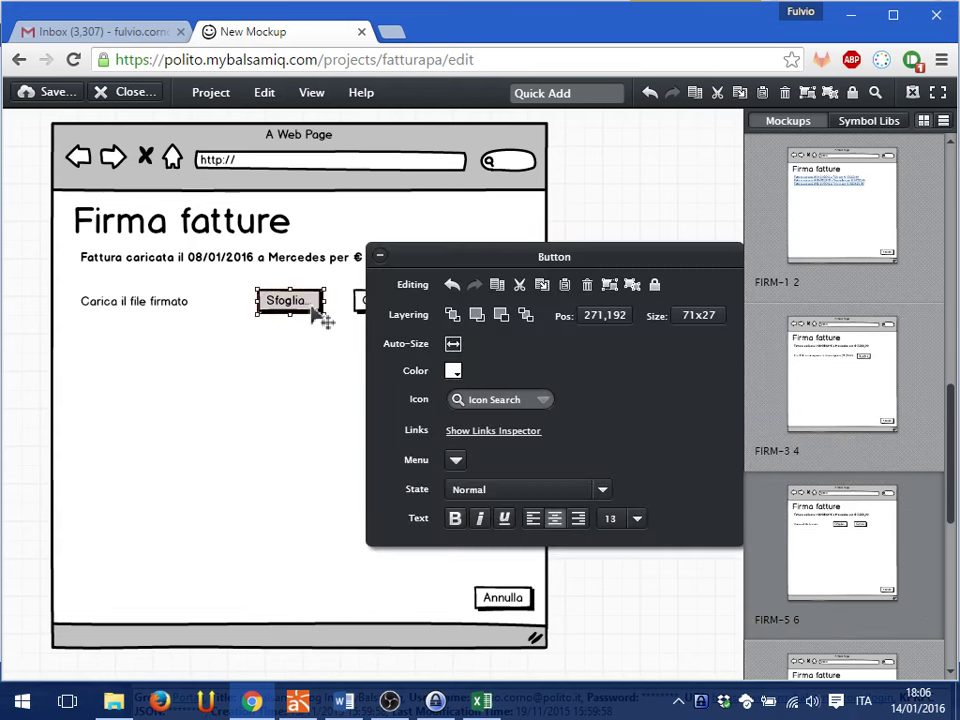
pyautogui.click(594, 225)
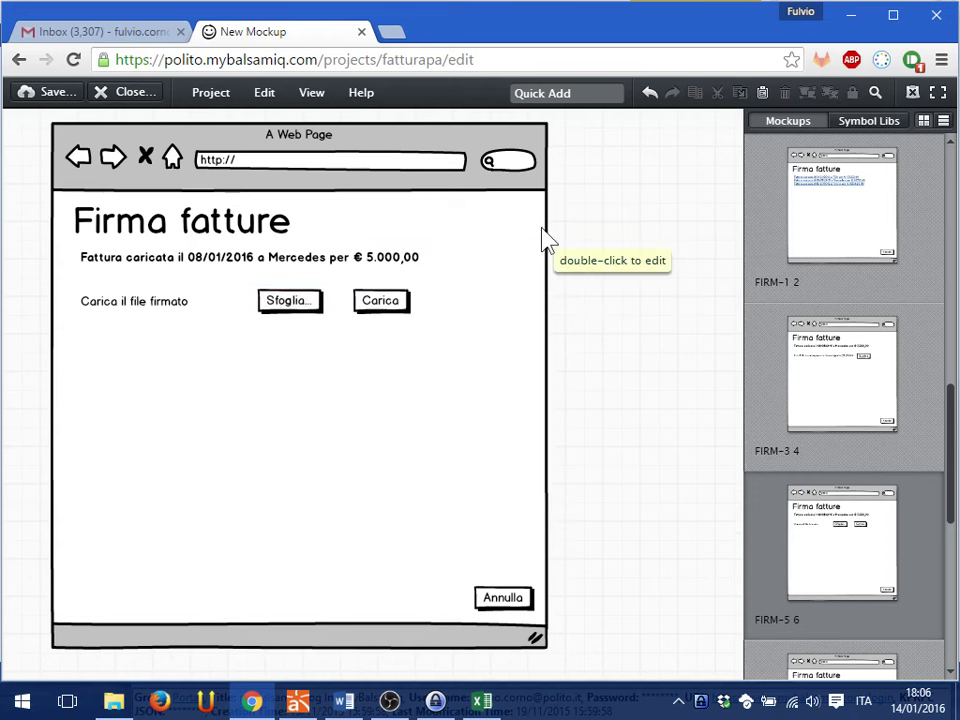
pyautogui.click(377, 300)
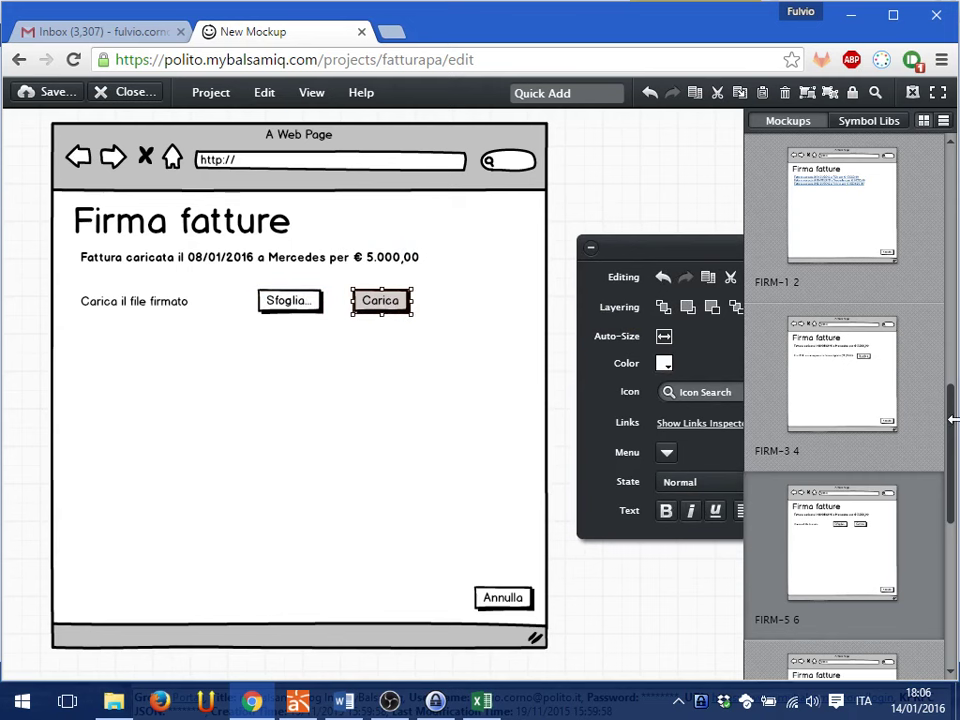
pyautogui.moveTo(955, 440); pyautogui.dragTo(955, 477)
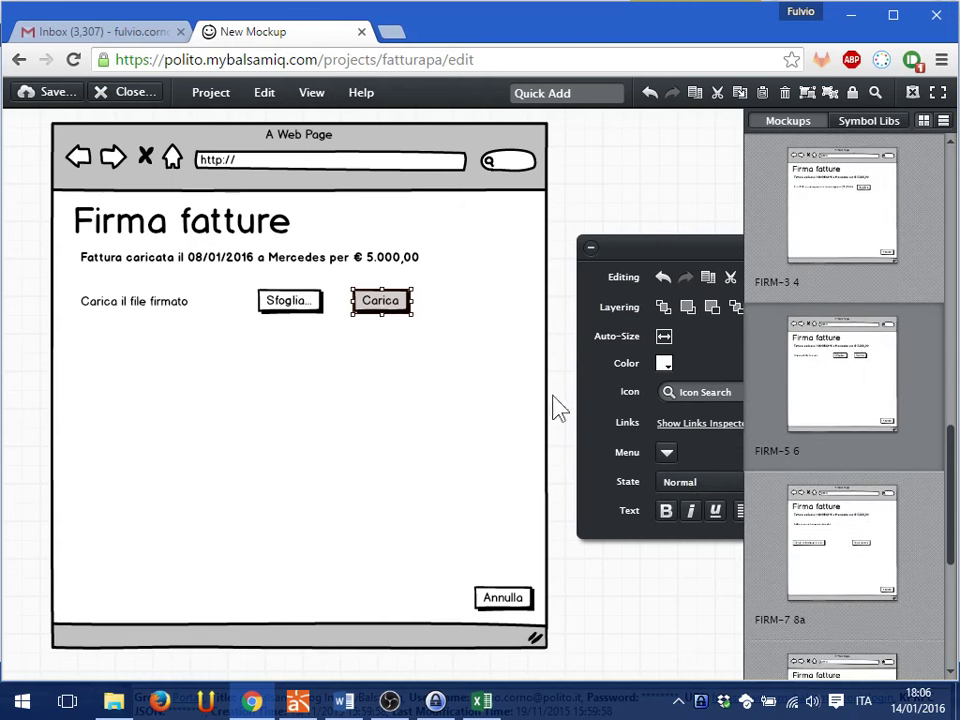
pyautogui.click(841, 527)
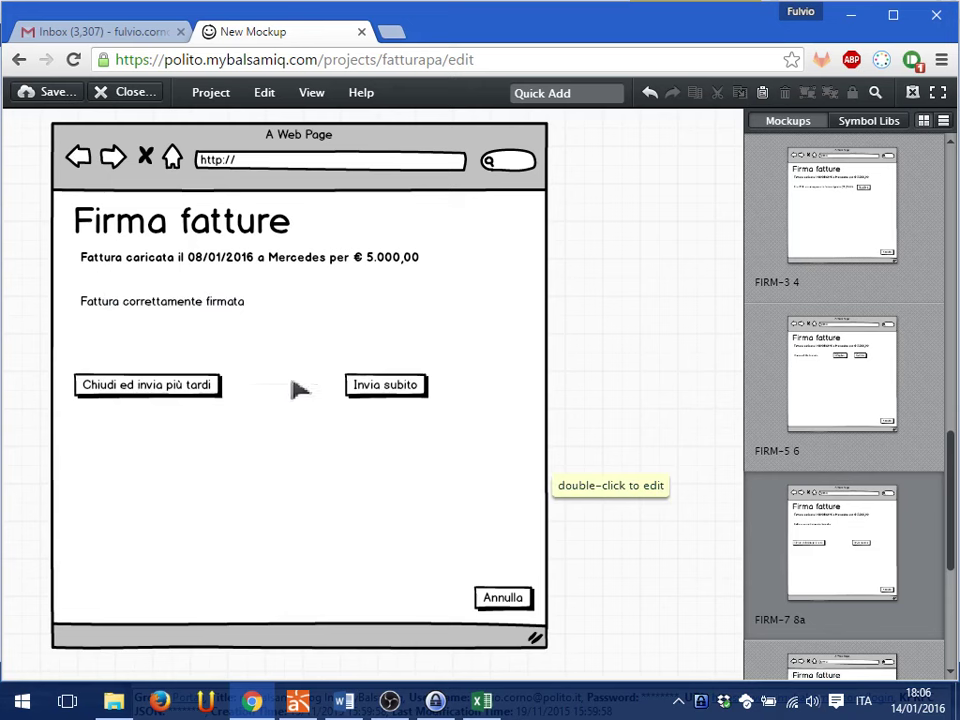
pyautogui.click(370, 392)
pyautogui.moveTo(604, 242); pyautogui.dragTo(778, 448)
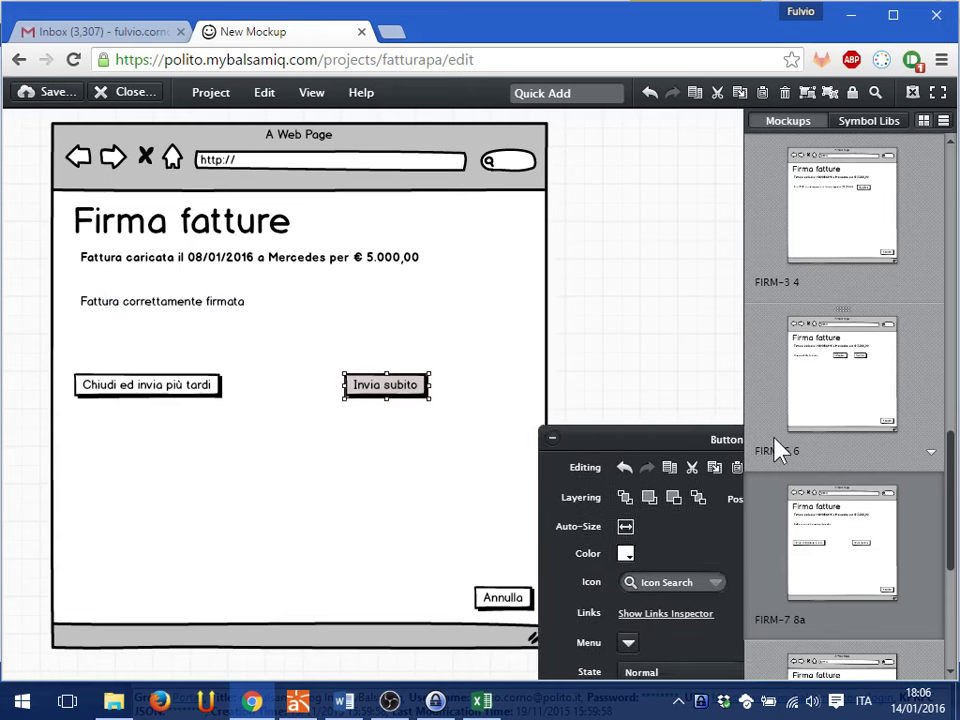
pyautogui.click(555, 438)
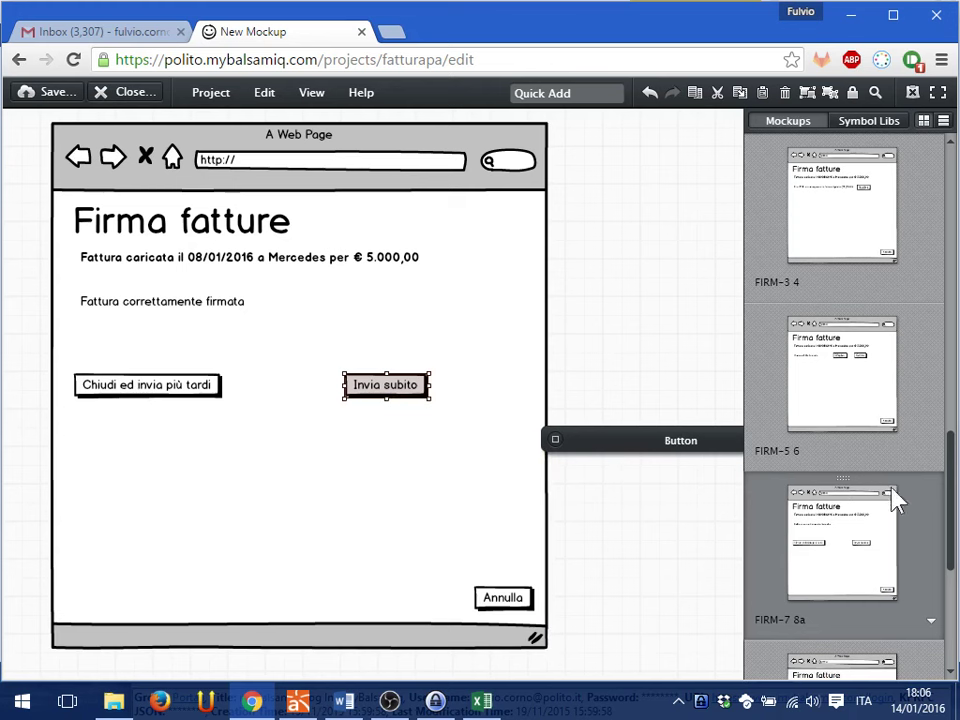
# Review the invalid-file error path from the FIRM-5 6 mockup through FIRM-7a back to FIRM-3 4.
pyautogui.click(864, 418)
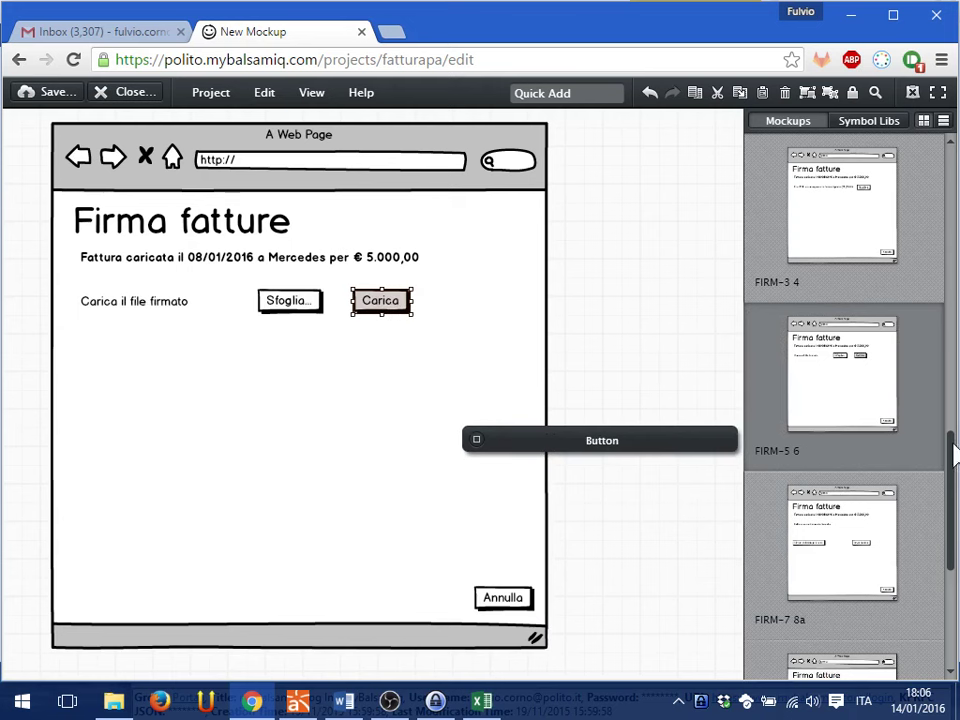
pyautogui.moveTo(953, 455); pyautogui.dragTo(956, 536)
pyautogui.scroll(-2, 825, 396)
pyautogui.click(825, 385)
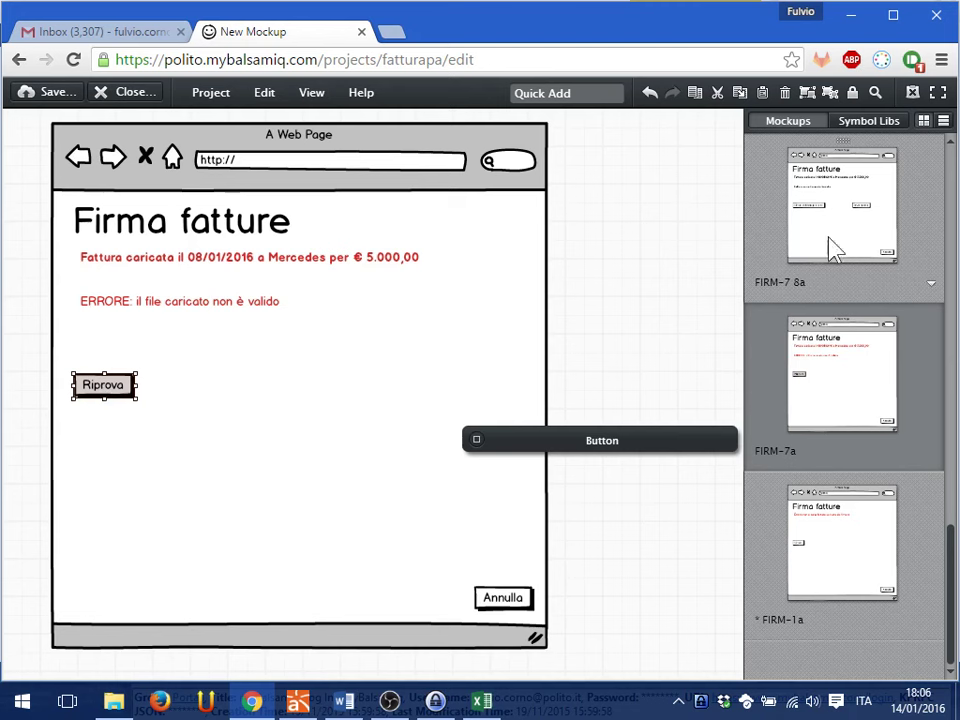
pyautogui.click(952, 247)
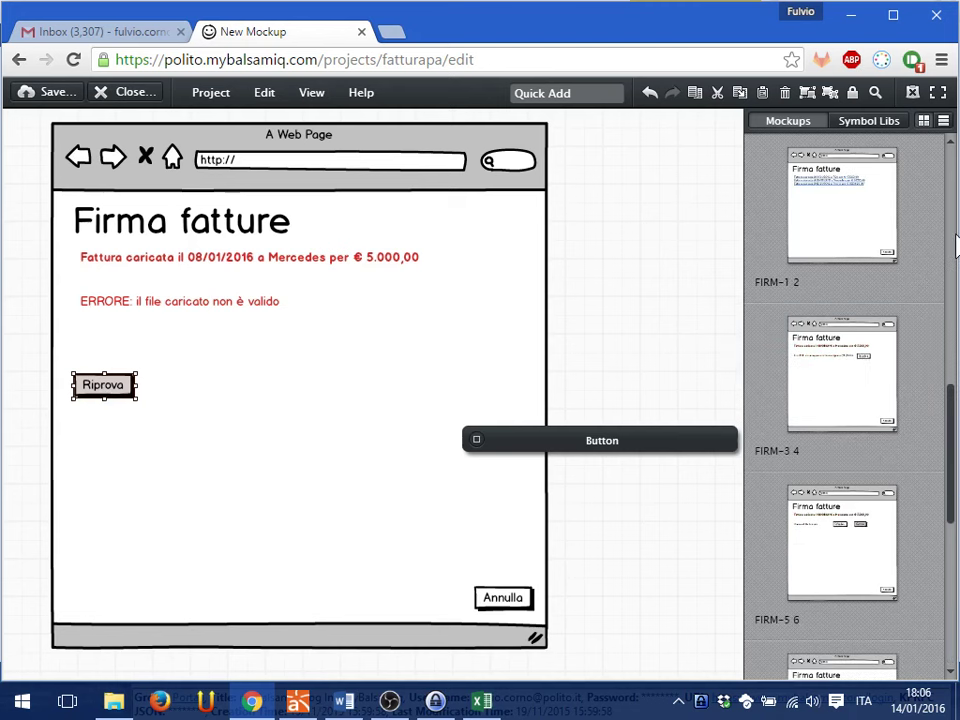
pyautogui.click(838, 368)
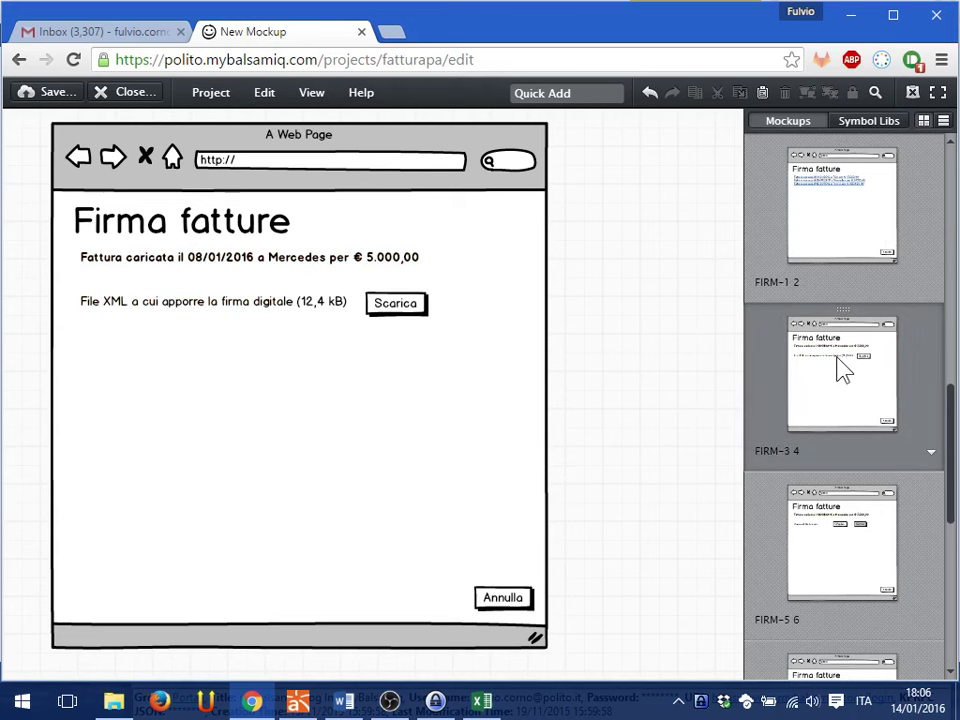
pyautogui.moveTo(358, 706)
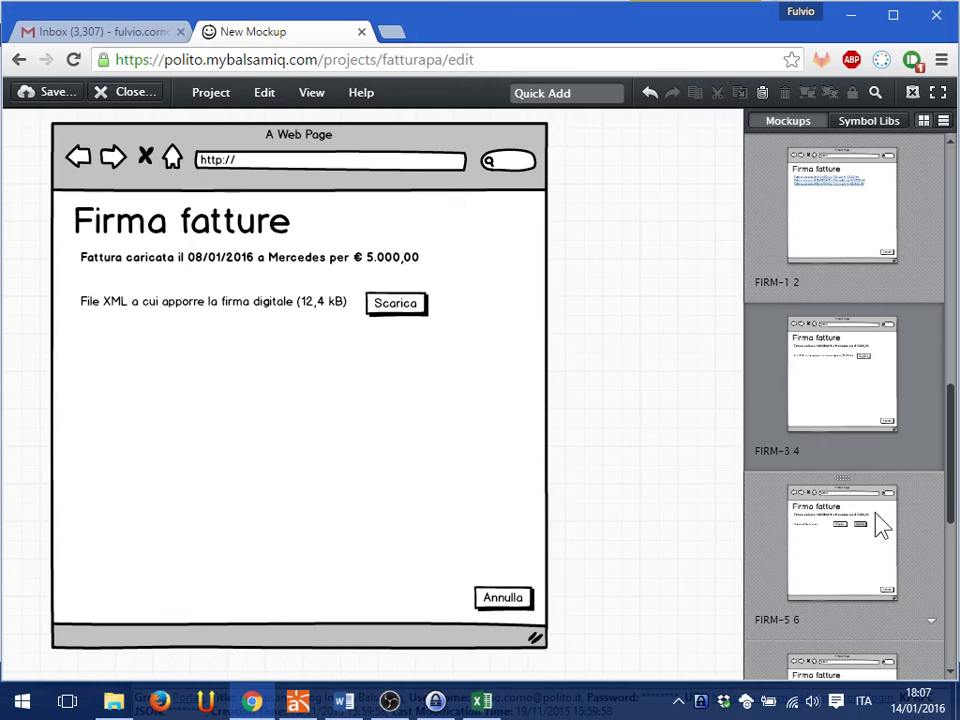
# Save the pending changes to the FIRM-1a mockup.
pyautogui.scroll(-5, 880, 525)
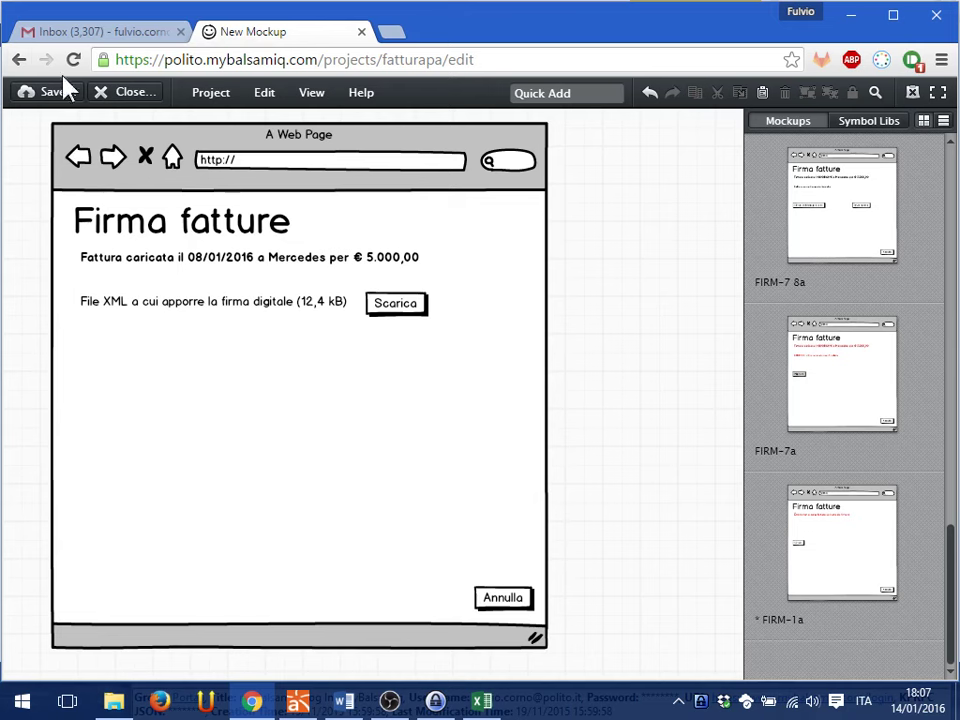
pyautogui.click(30, 90)
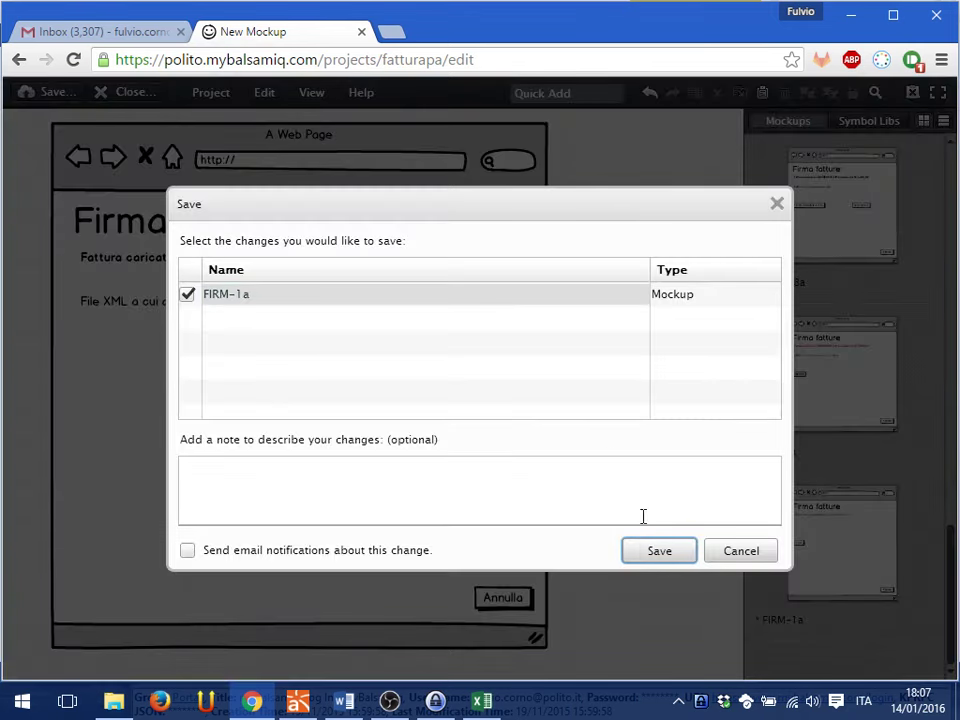
pyautogui.click(662, 551)
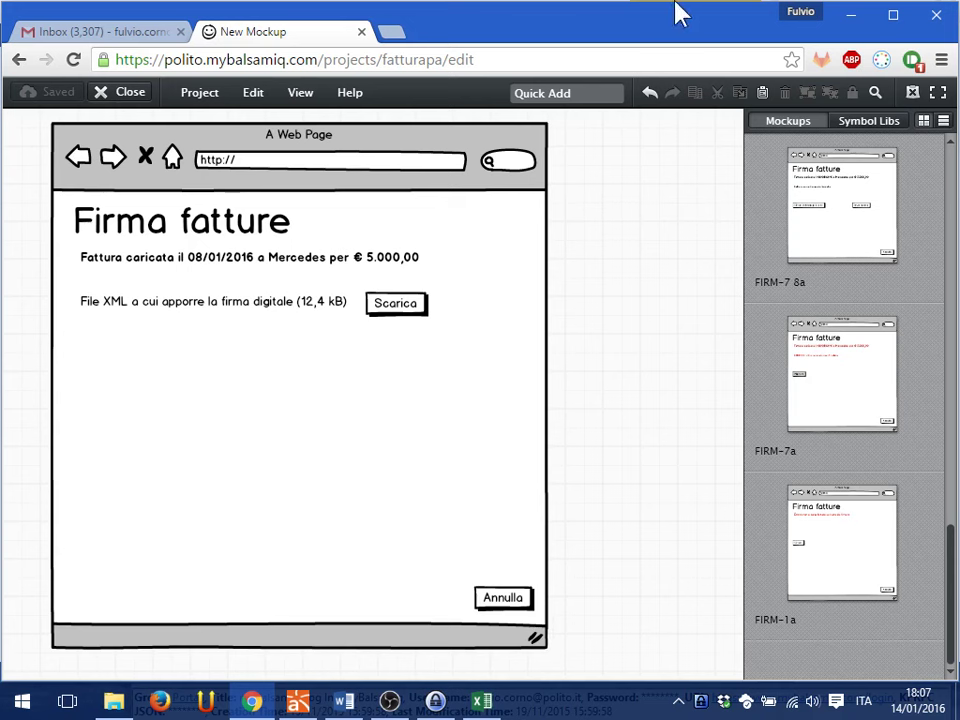
# Switch to the FatturaPA_KPI.xls workbook in Excel and select cell A3, the first empty cell under Categoria.
pyautogui.click(848, 30)
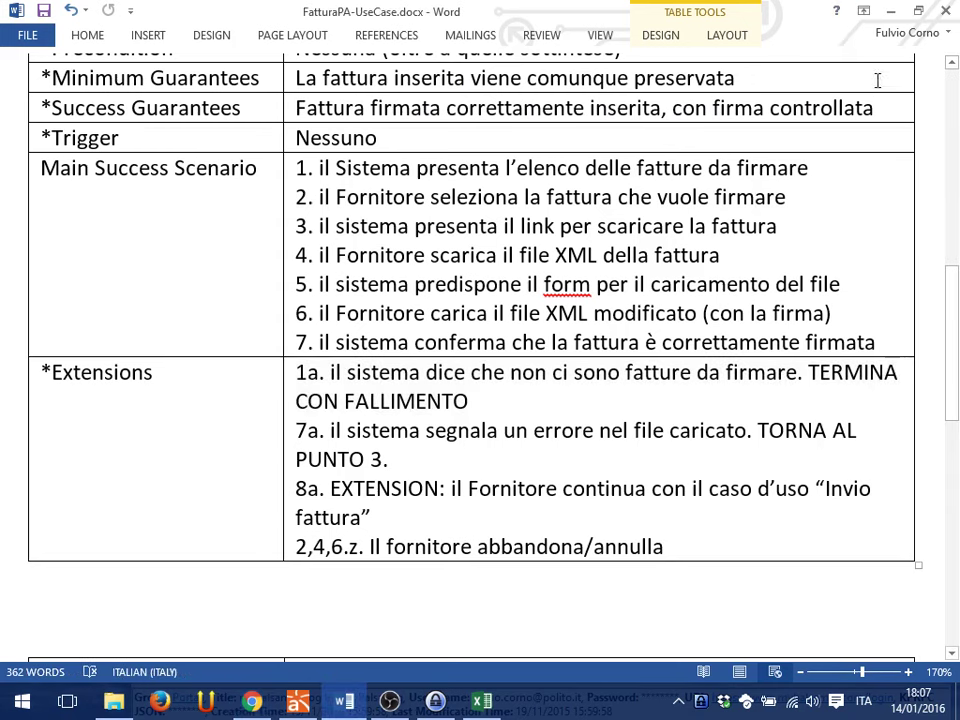
pyautogui.click(890, 12)
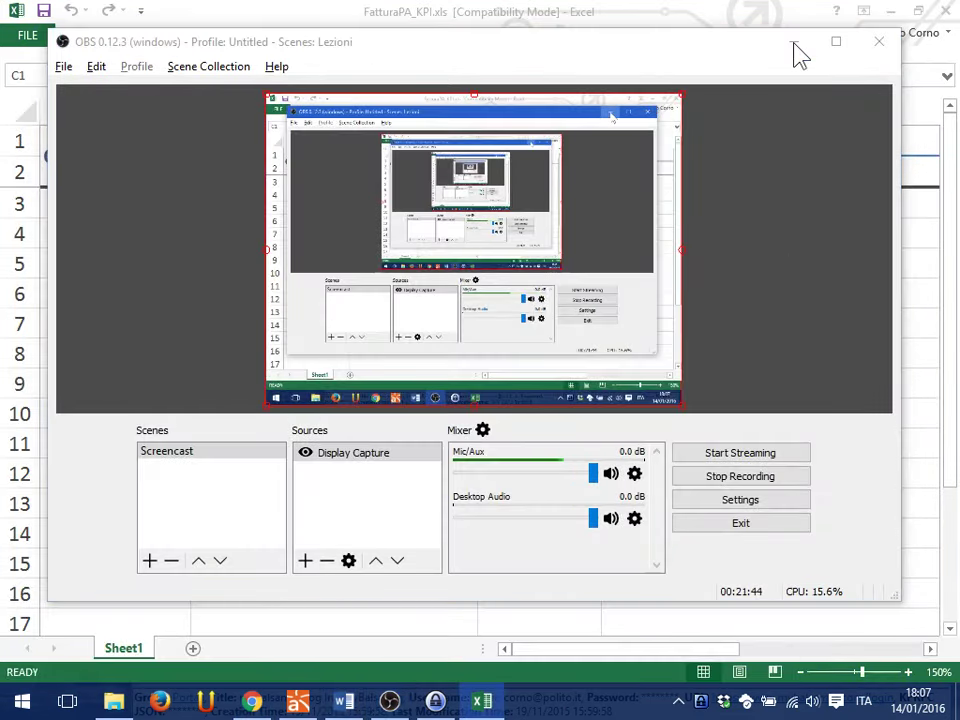
pyautogui.click(795, 44)
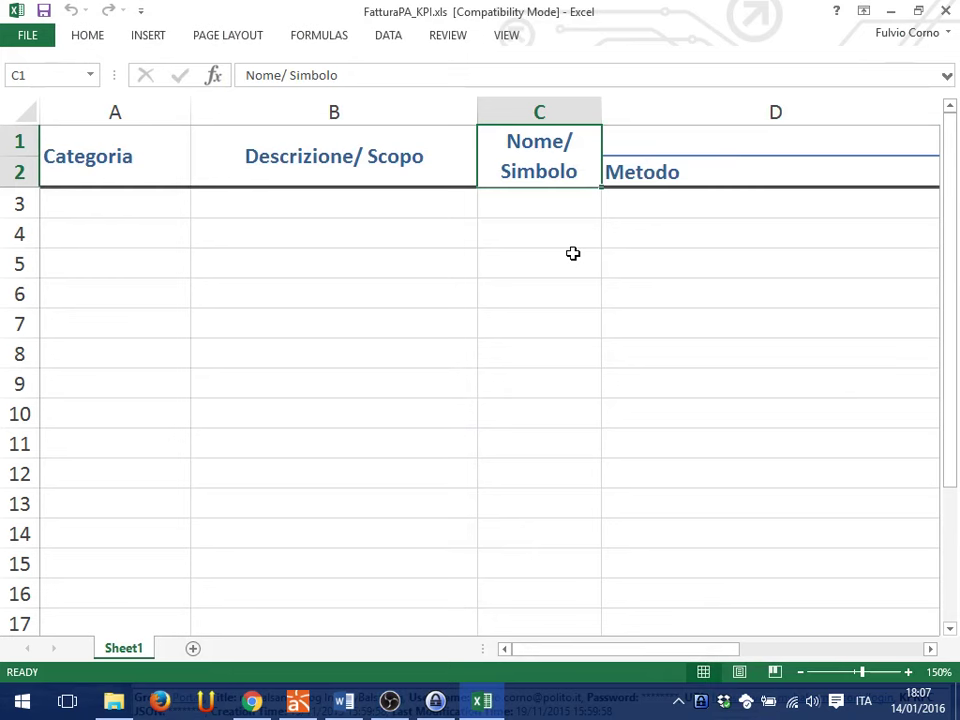
pyautogui.keyDown('ctrl'); pyautogui.scroll(-7, 573, 253); pyautogui.keyUp('ctrl')
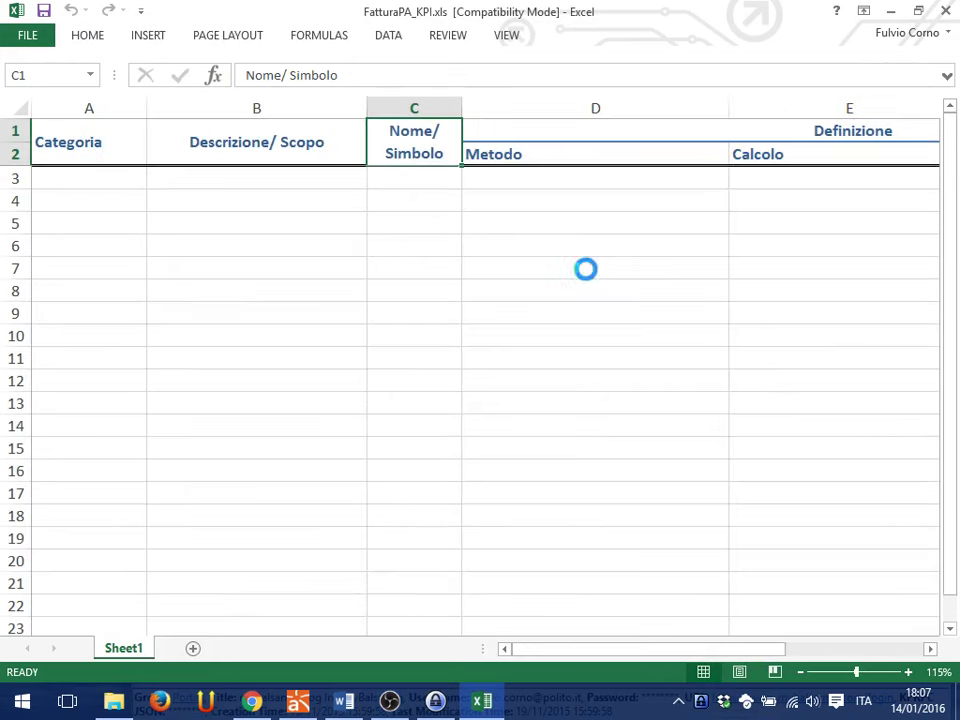
pyautogui.keyDown('ctrl'); pyautogui.scroll(3, 586, 269); pyautogui.keyUp('ctrl')
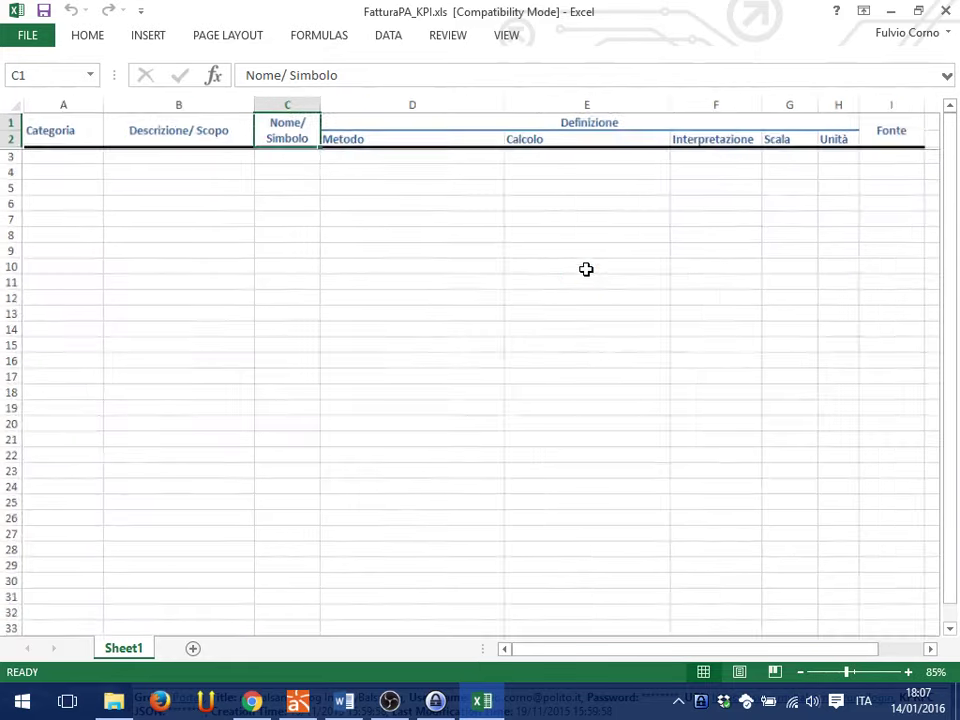
pyautogui.keyDown('ctrl'); pyautogui.scroll(-1, 586, 269); pyautogui.keyUp('ctrl')
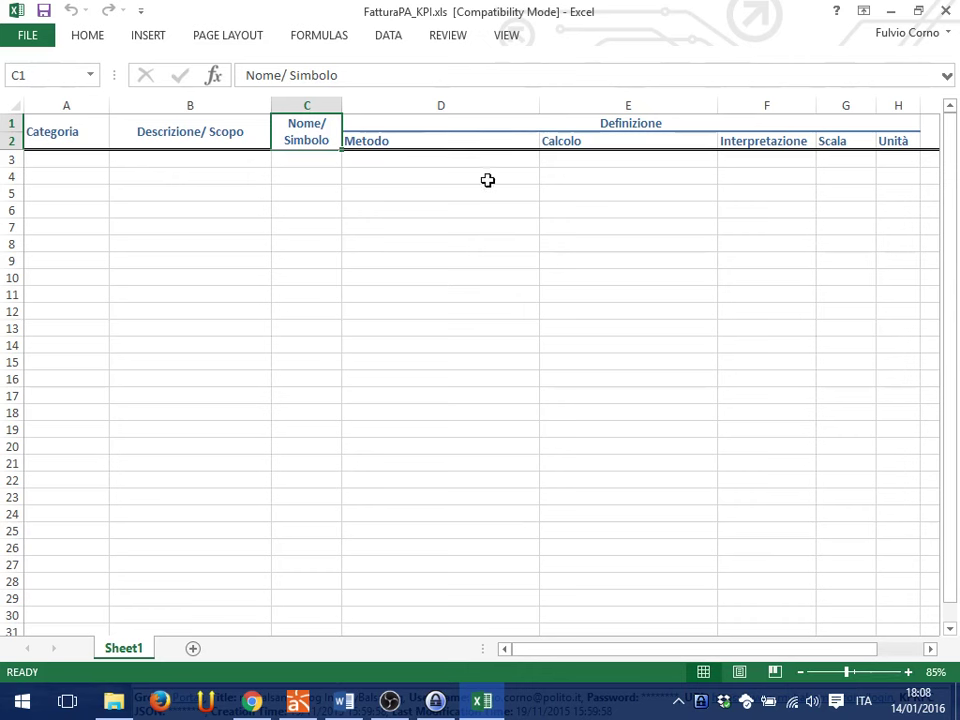
pyautogui.click(66, 160)
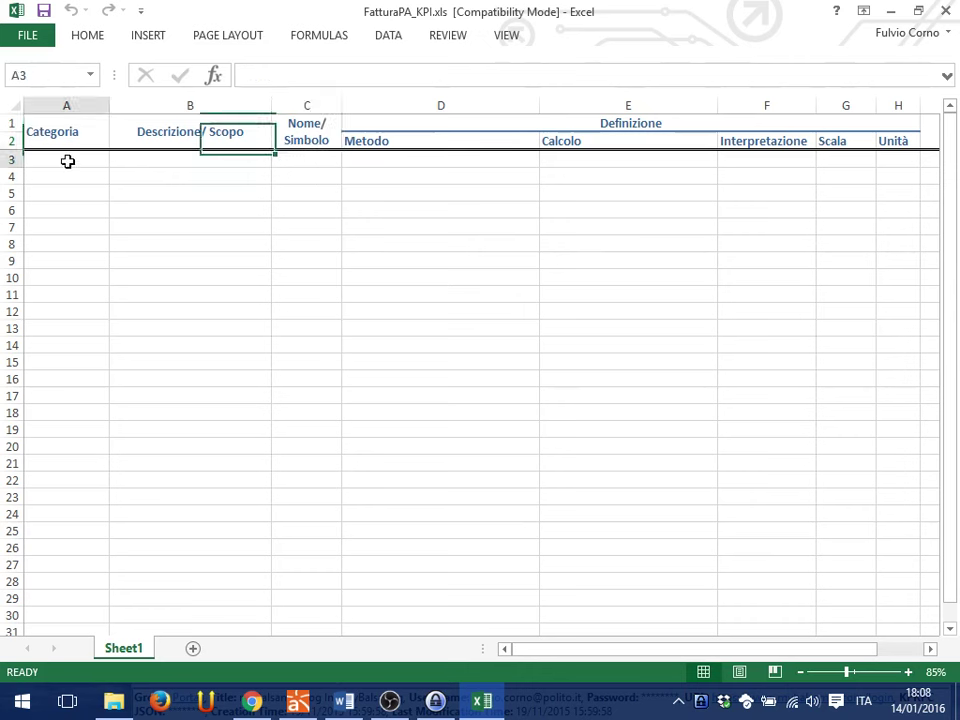
# Switch to the FatturaPA model in Astah and examine the Fattura activity diagram.
pyautogui.click(298, 700)
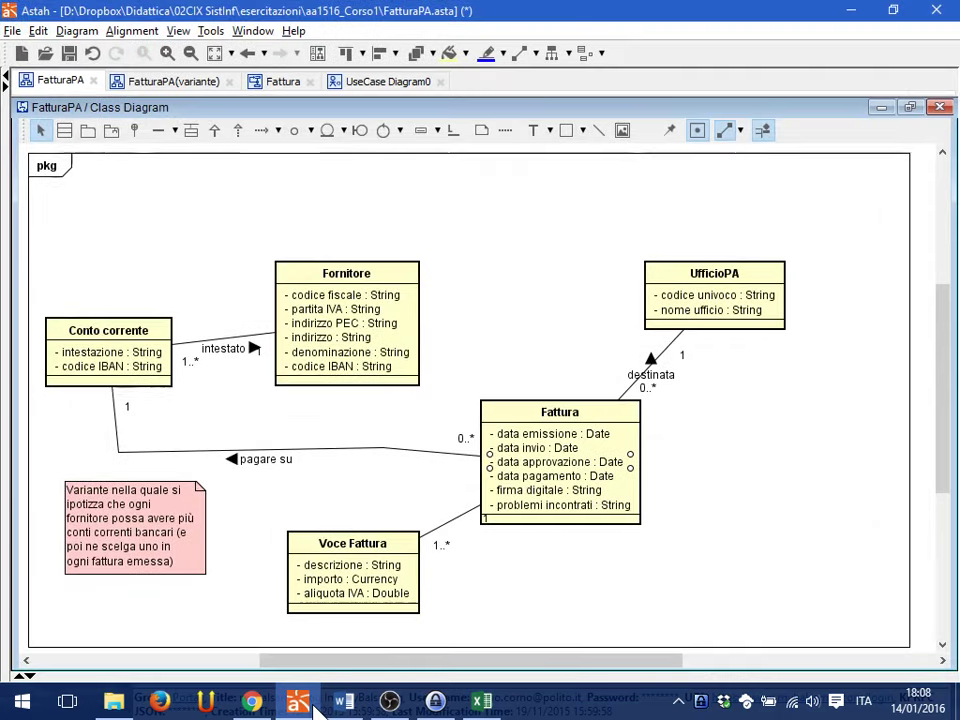
pyautogui.click(172, 81)
pyautogui.click(278, 85)
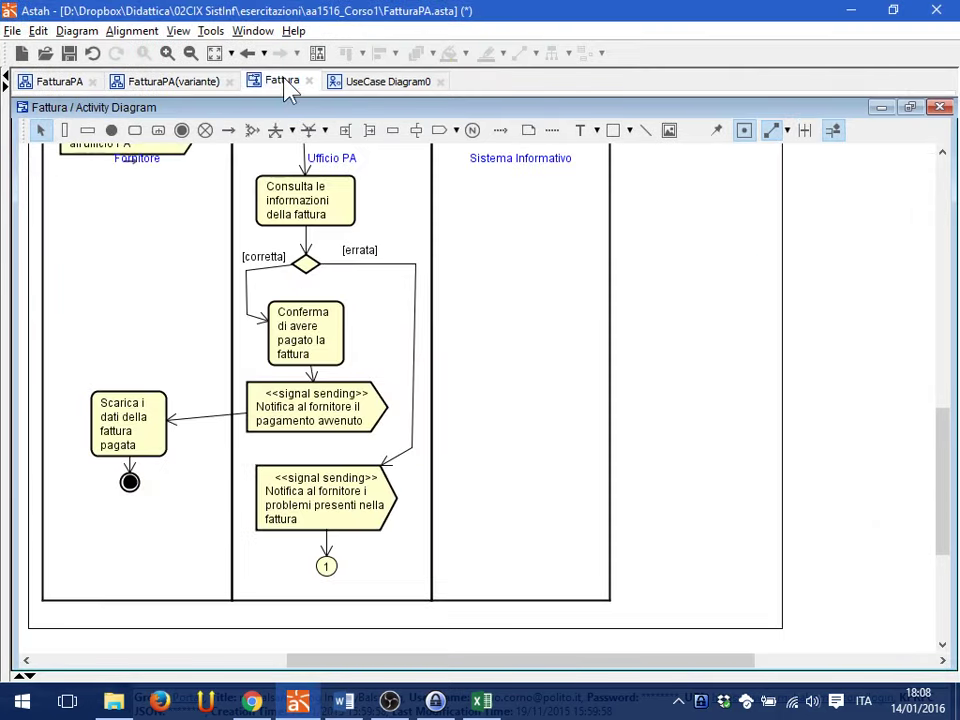
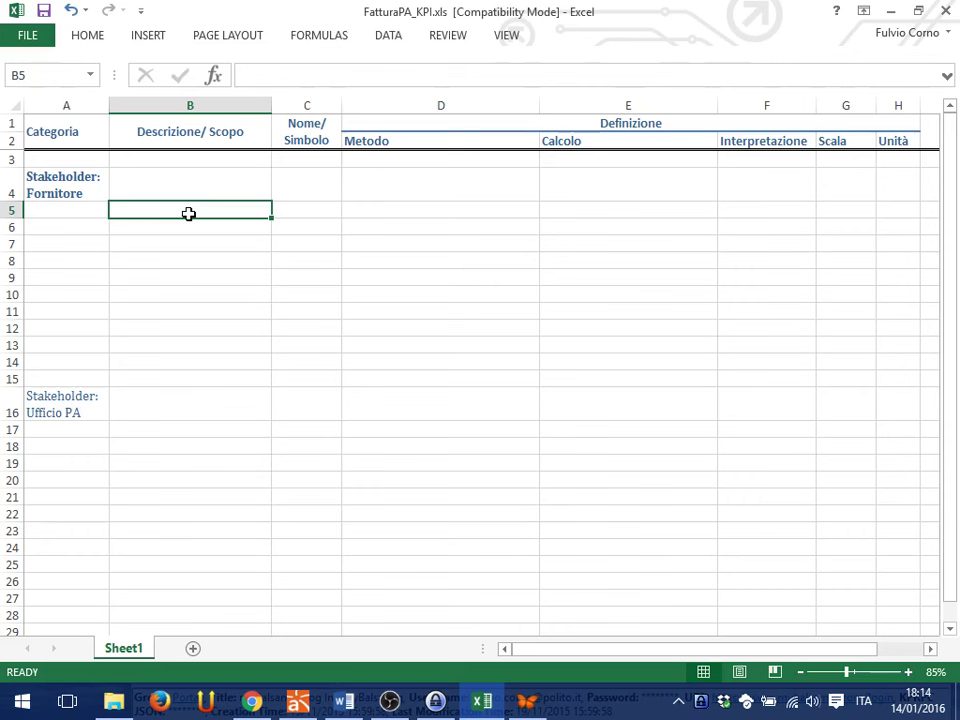
# Enter "Valutare che le fatture siano pagate correttamente" as the first Fornitore KPI description in cell B5.
pyautogui.write('Valutare ch')
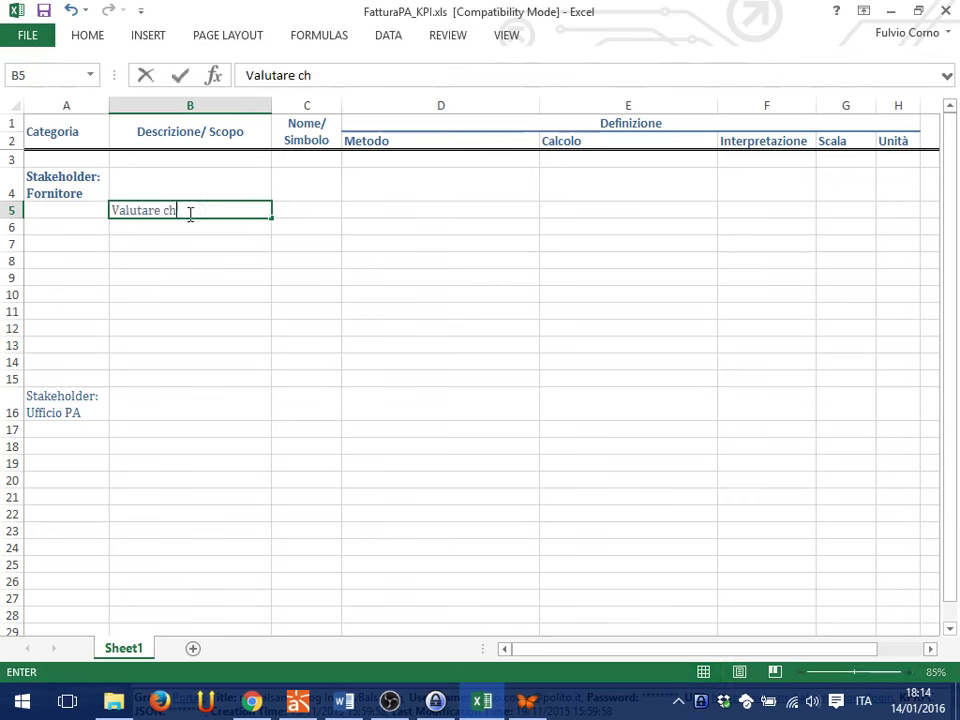
pyautogui.write('e le fatture sian')
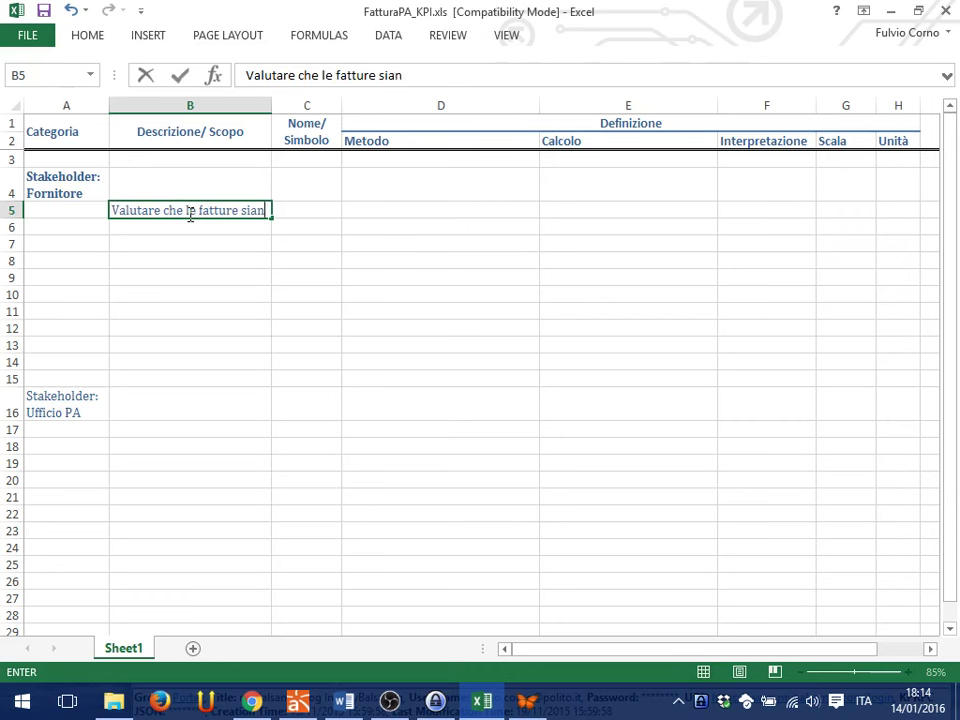
pyautogui.write('o pagate corre')
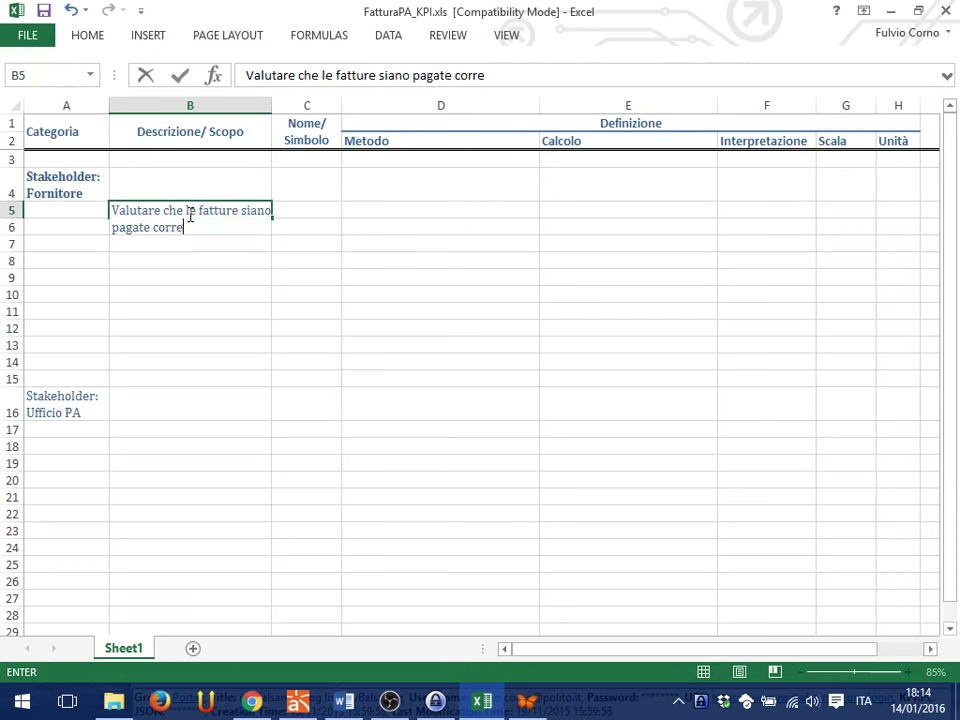
pyautogui.write('ttamente')
pyautogui.press('Return')
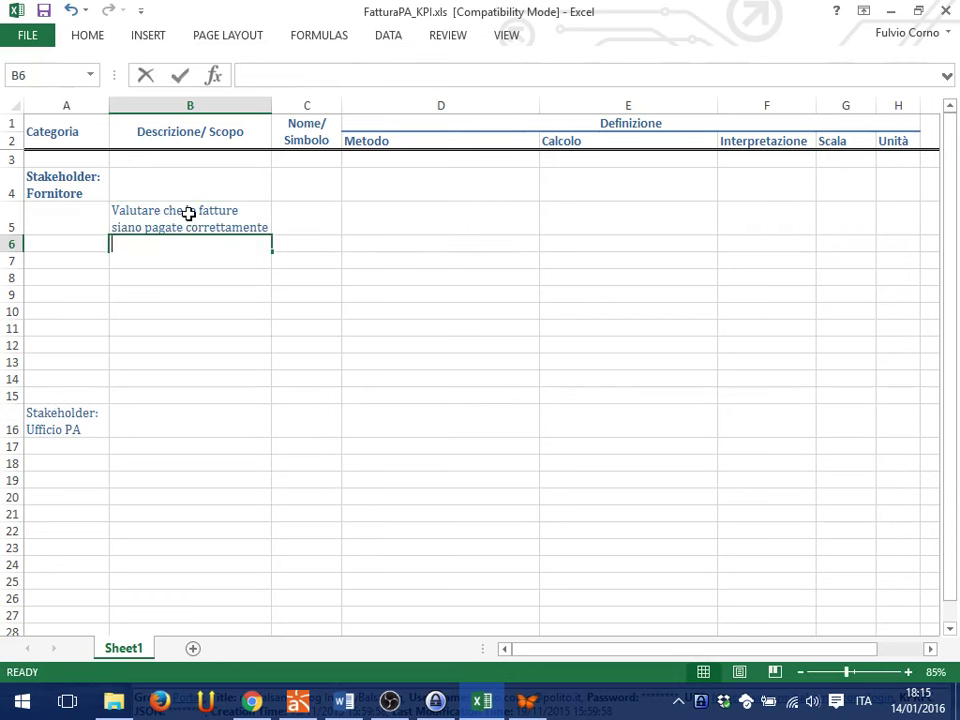
# Enter "Valutare he le fatture sian pagate tempestivamente" as the second KPI description in cell B6.
pyautogui.write('Valutare he le fat')
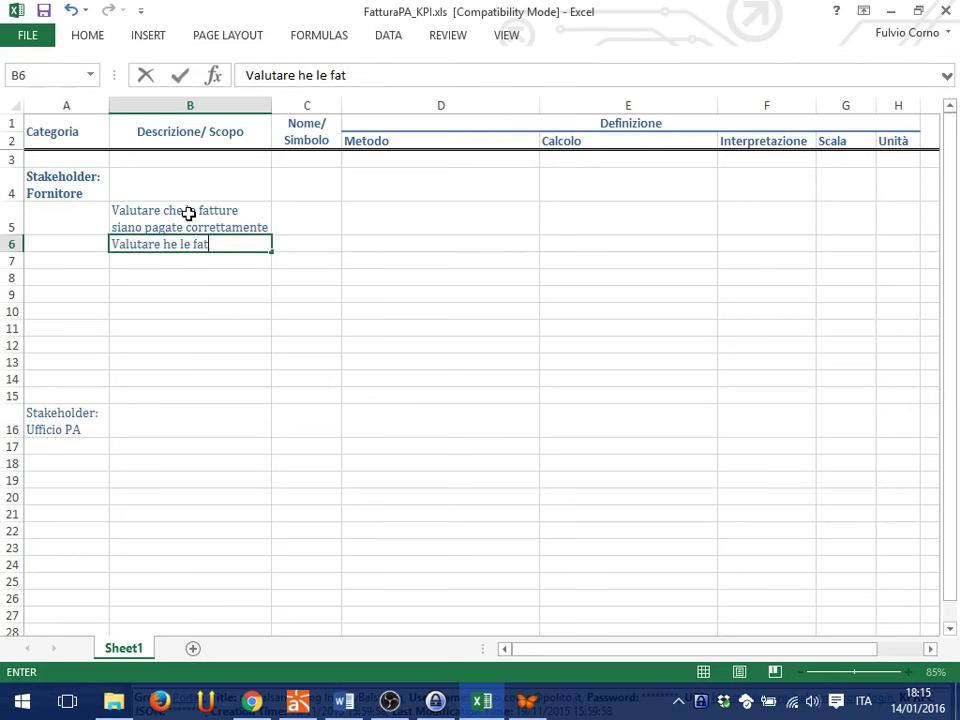
pyautogui.write('ture sian p')
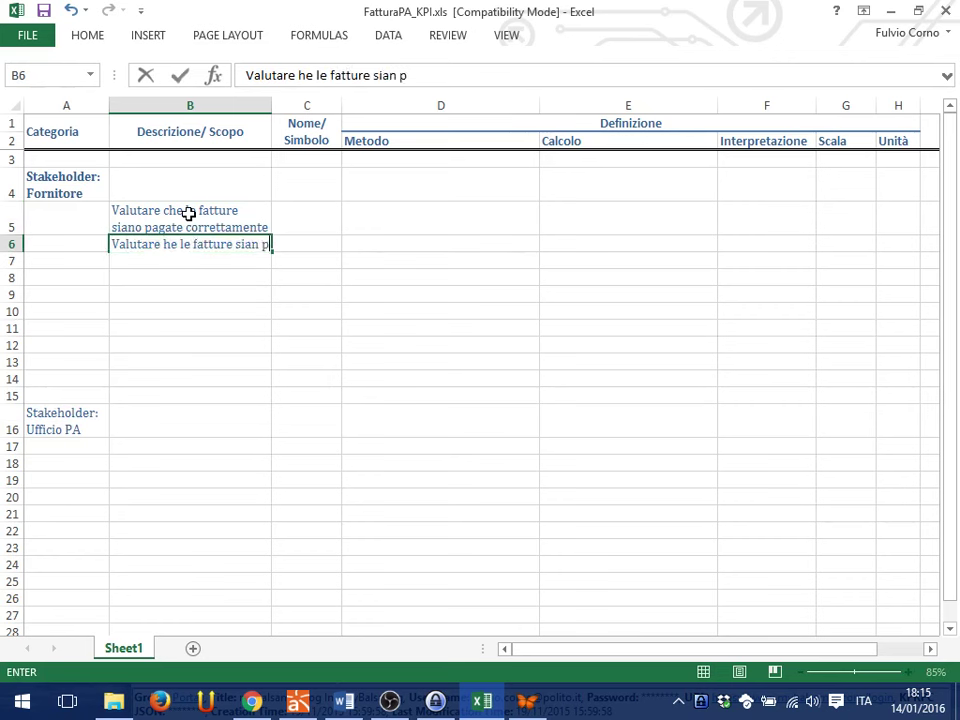
pyautogui.write('agate temp')
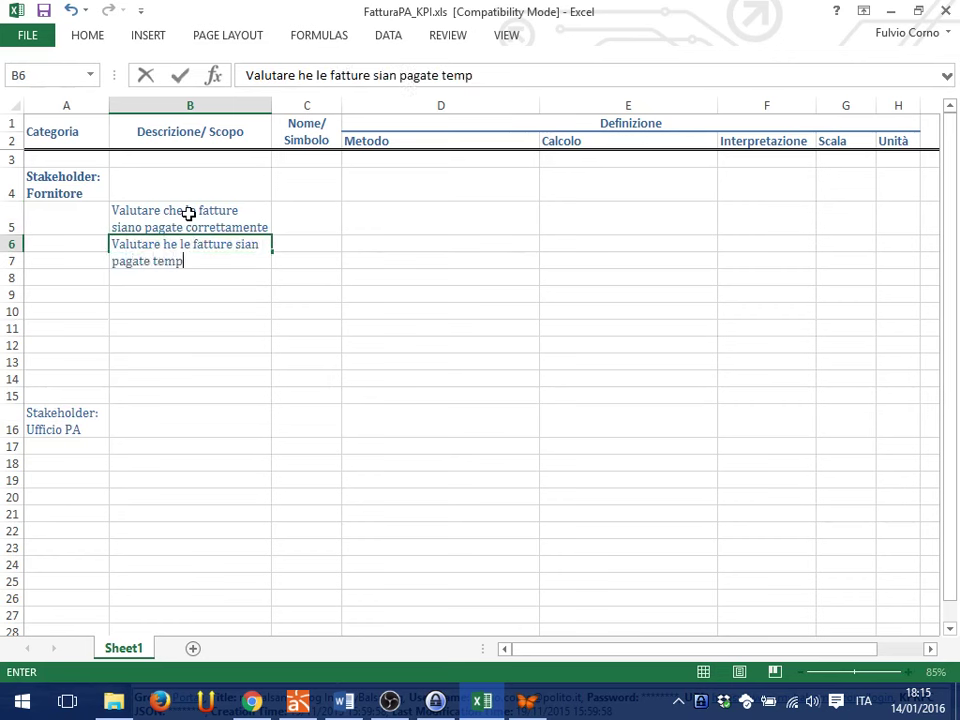
pyautogui.write('estivamente')
pyautogui.press('Return')
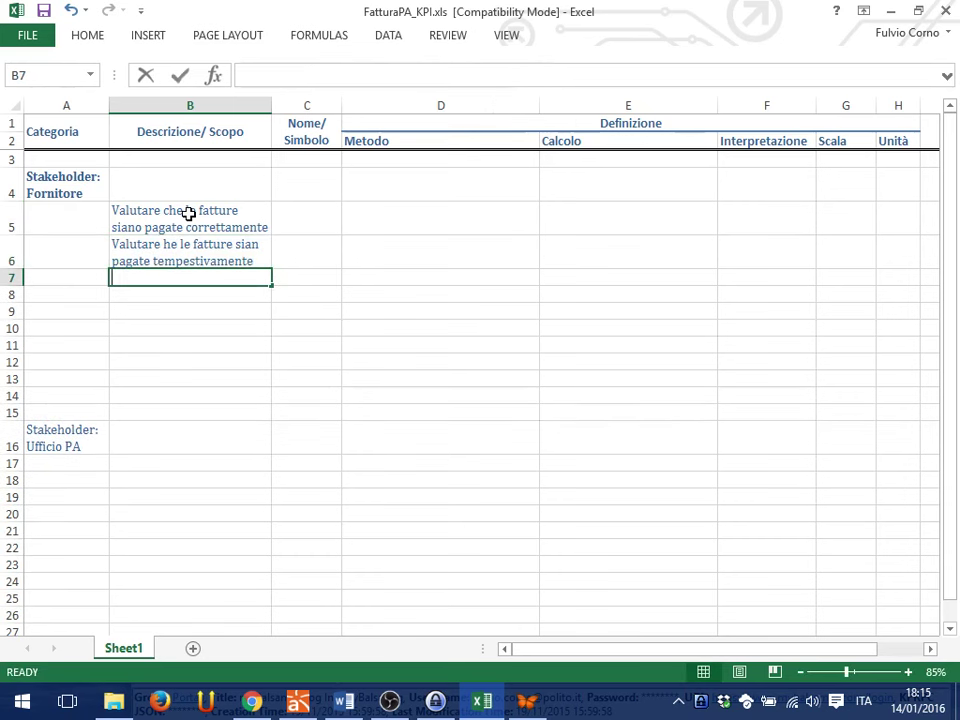
pyautogui.write('Serve a')
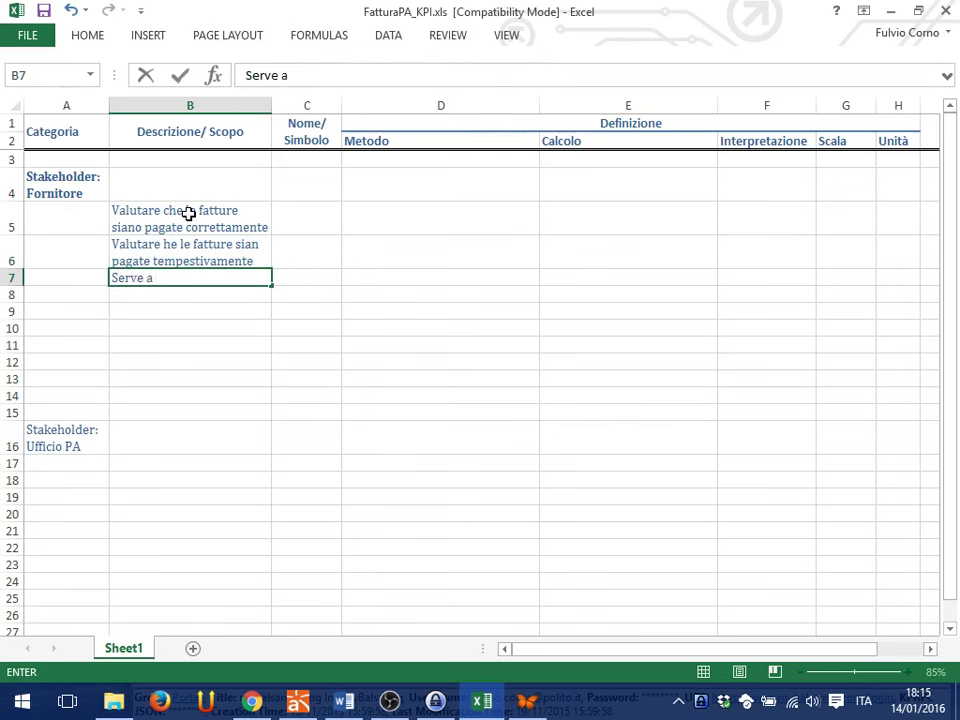
pyautogui.press('BackSpace')
pyautogui.press('BackSpace')
pyautogui.press('BackSpace')
pyautogui.press('BackSpace')
pyautogui.press('BackSpace')
pyautogui.press('BackSpace')
pyautogui.press('BackSpace')
# Enter "Misurare l'effort nell'emissione" as the third Fornitore KPI description in cell B7.
pyautogui.write('Misurare i')
pyautogui.press('BackSpace')
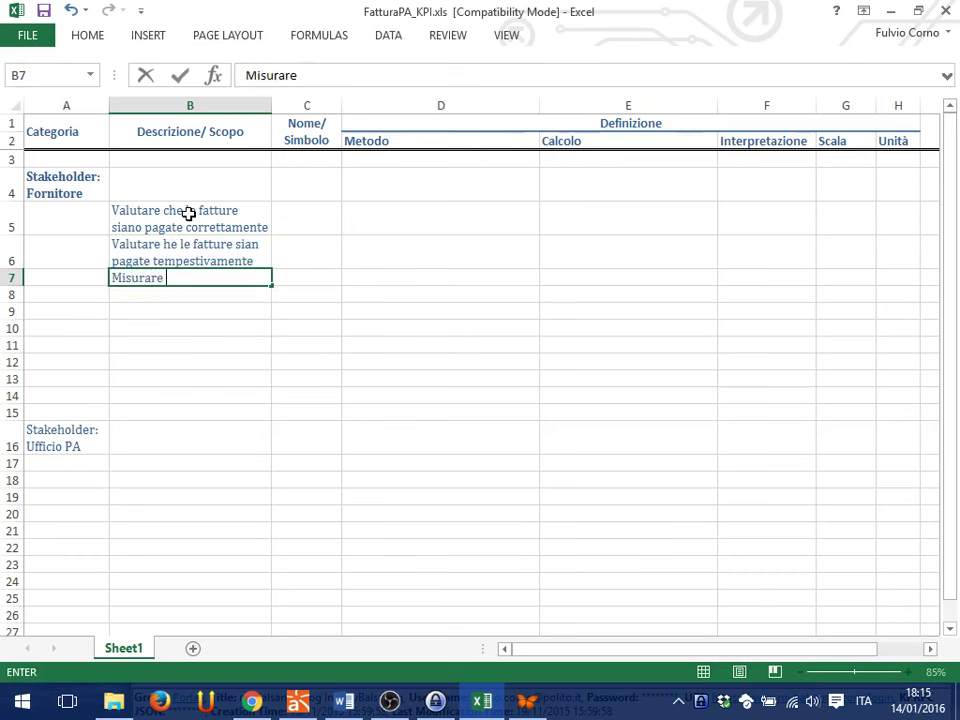
pyautogui.write('il tempo')
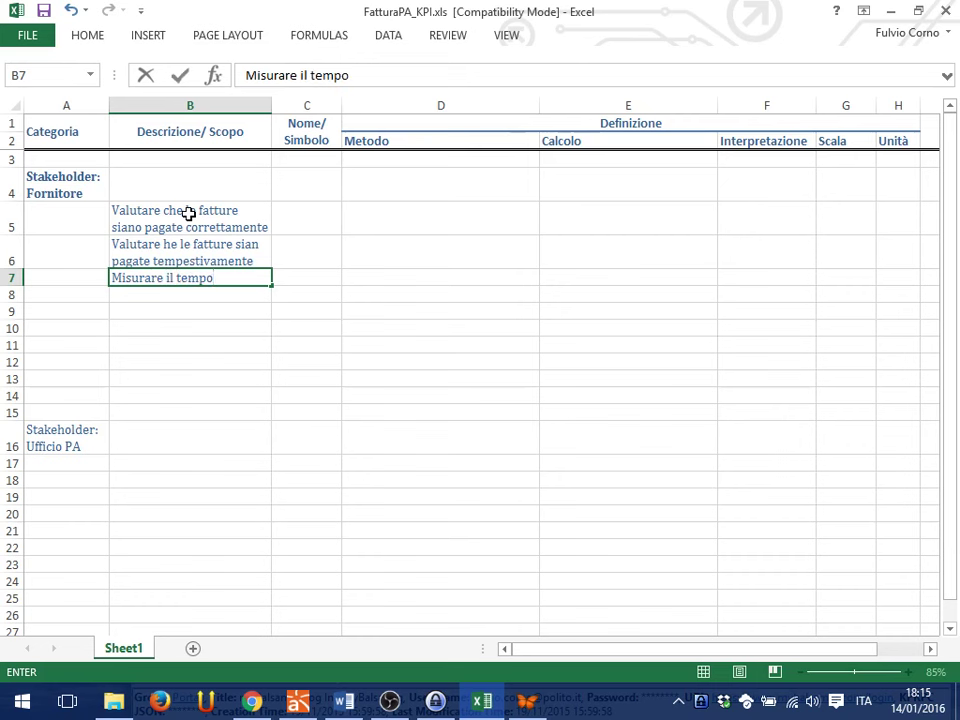
pyautogui.press('BackSpace')
pyautogui.press('BackSpace')
pyautogui.press('BackSpace')
pyautogui.press('BackSpace')
pyautogui.press('BackSpace')
pyautogui.press('BackSpace')
pyautogui.press('BackSpace')
pyautogui.press('BackSpace')
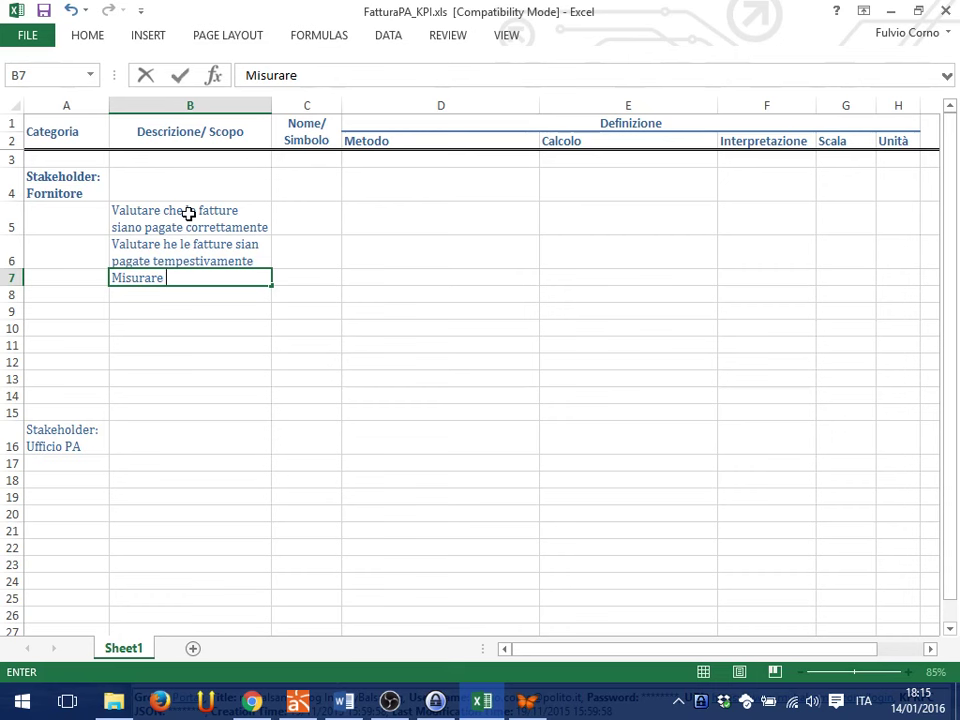
pyautogui.write("l'effort")
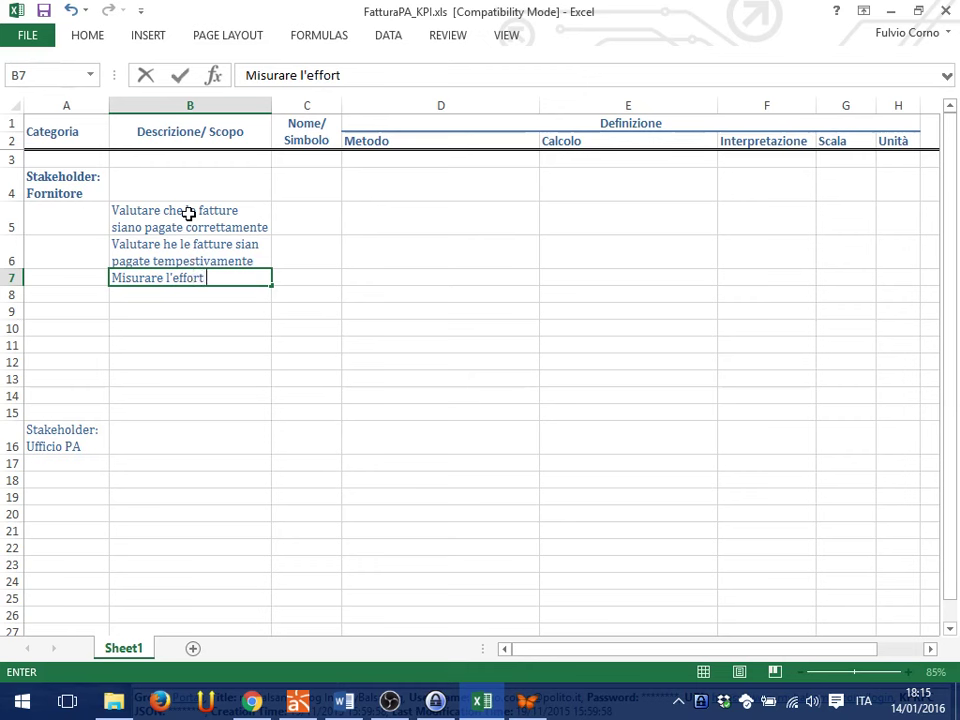
pyautogui.write(' nel pagam')
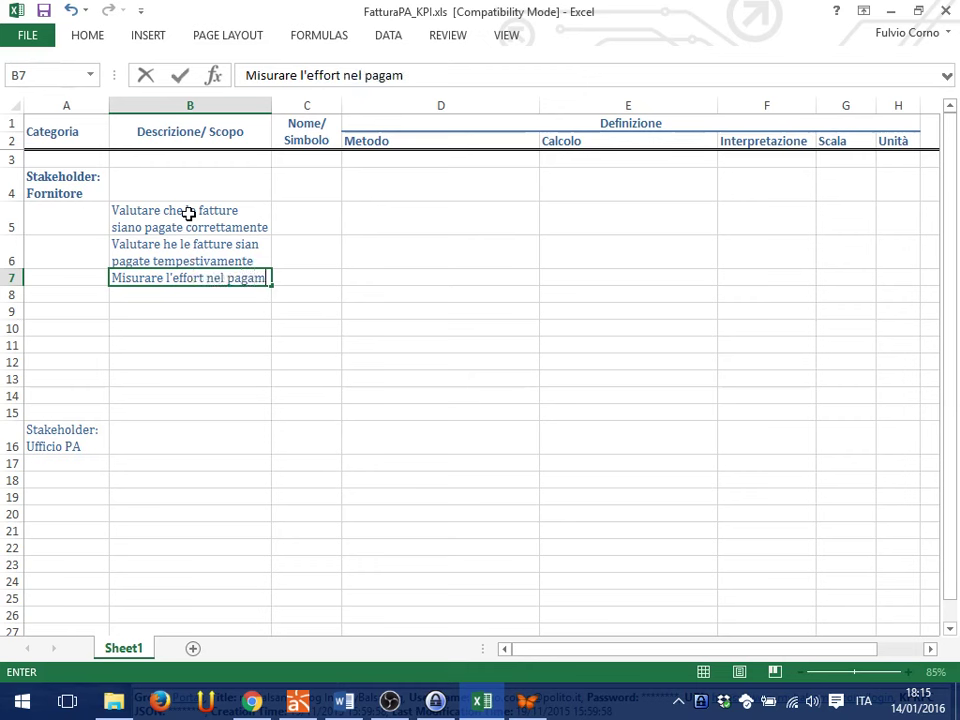
pyautogui.write('ento delle f')
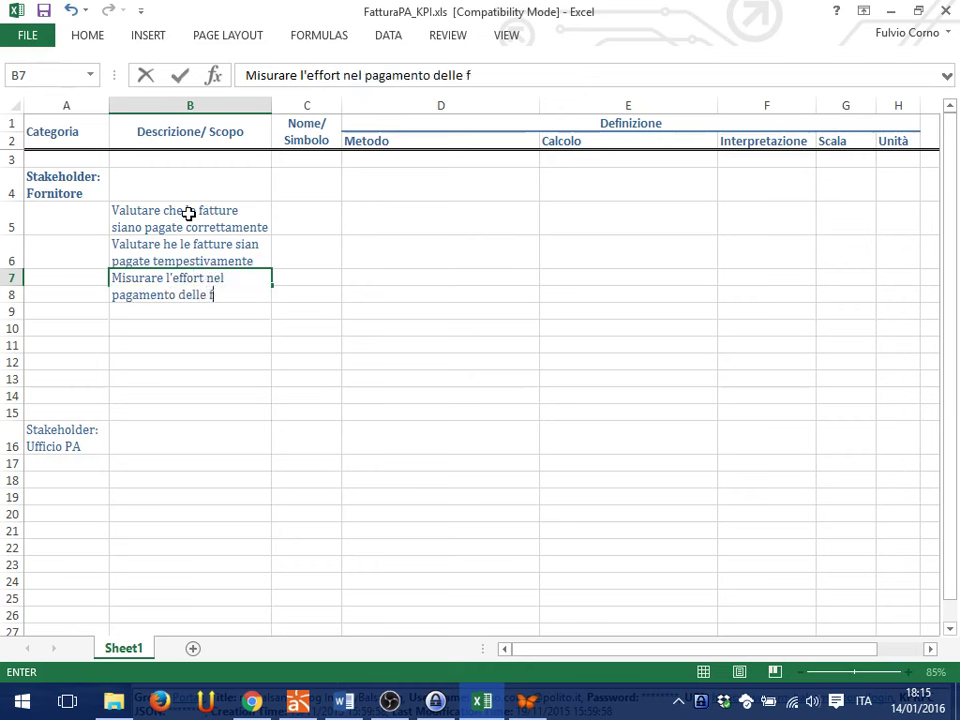
pyautogui.write('att')
pyautogui.press('BackSpace')
pyautogui.press('BackSpace')
pyautogui.press('BackSpace')
pyautogui.press('BackSpace')
pyautogui.press('BackSpace')
pyautogui.press('BackSpace')
pyautogui.press('BackSpace')
pyautogui.press('BackSpace')
pyautogui.press('BackSpace')
pyautogui.press('BackSpace')
pyautogui.press('BackSpace')
pyautogui.press('BackSpace')
pyautogui.press('BackSpace')
pyautogui.press('BackSpace')
pyautogui.press('BackSpace')
pyautogui.press('BackSpace')
pyautogui.press('BackSpace')
pyautogui.press('BackSpace')
pyautogui.press('BackSpace')
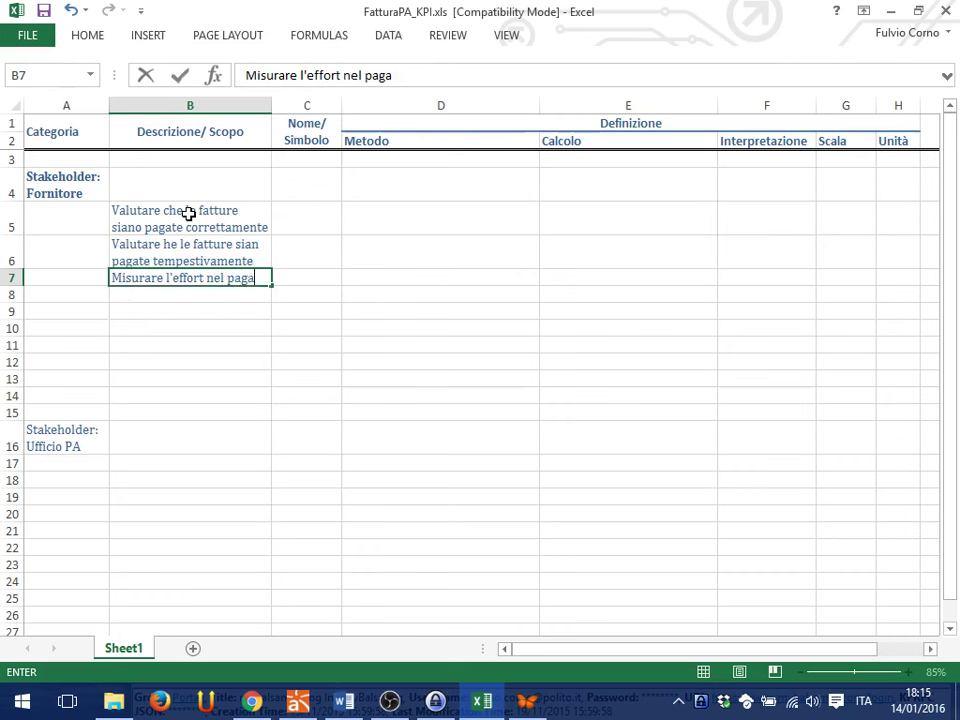
pyautogui.press('BackSpace')
pyautogui.press('BackSpace')
pyautogui.write('l')
pyautogui.write("'emissione")
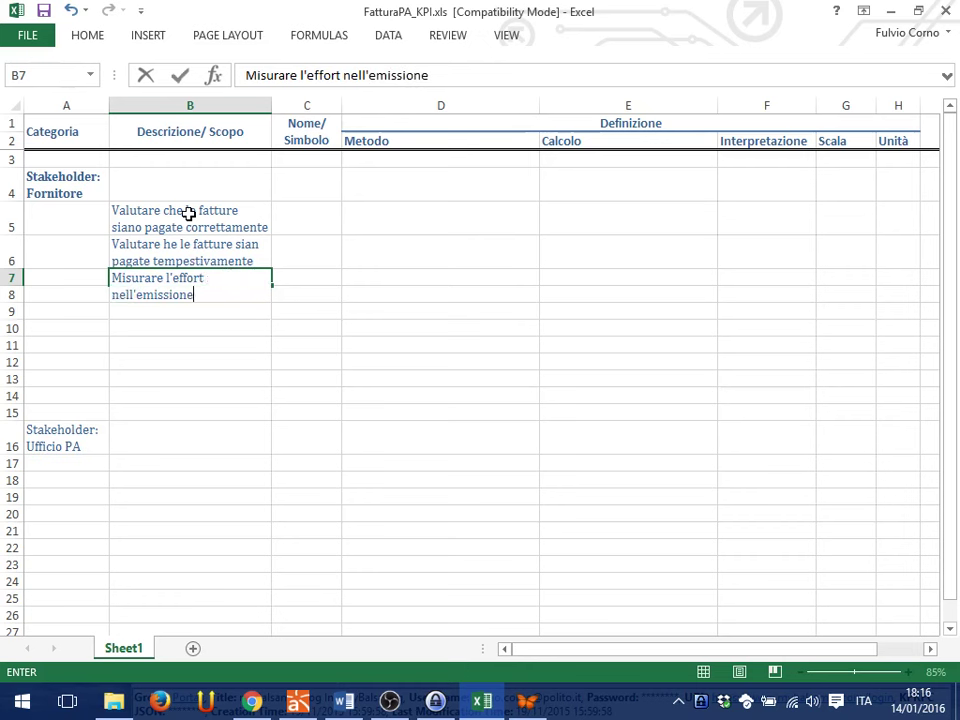
pyautogui.press('Return')
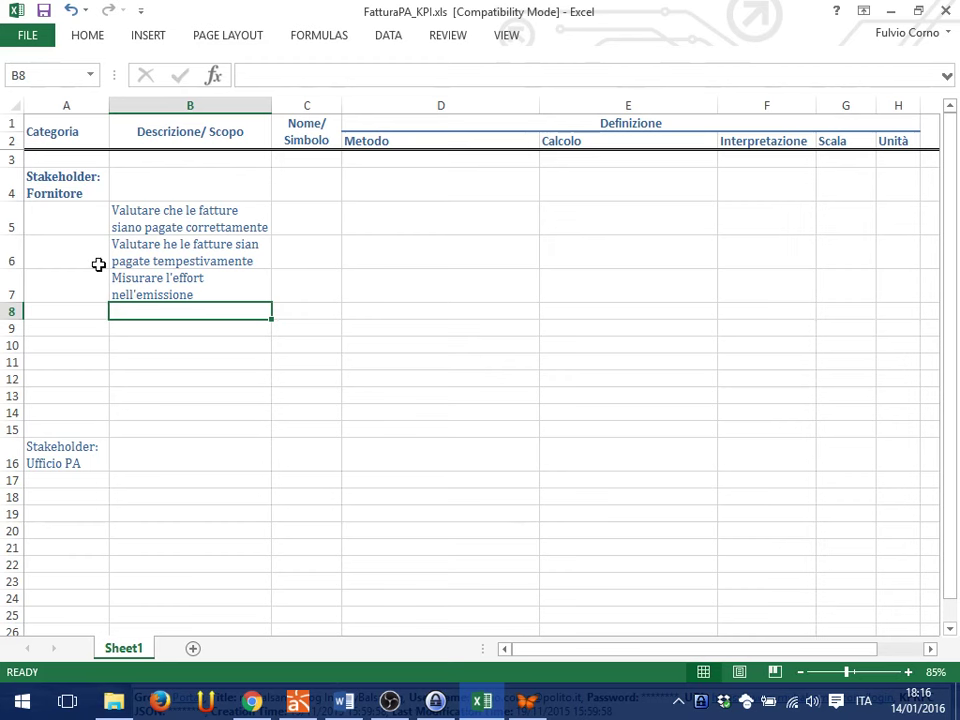
# Insert an empty row between each pair of consecutive Fornitore KPI descriptions.
pyautogui.rightClick(11, 253)
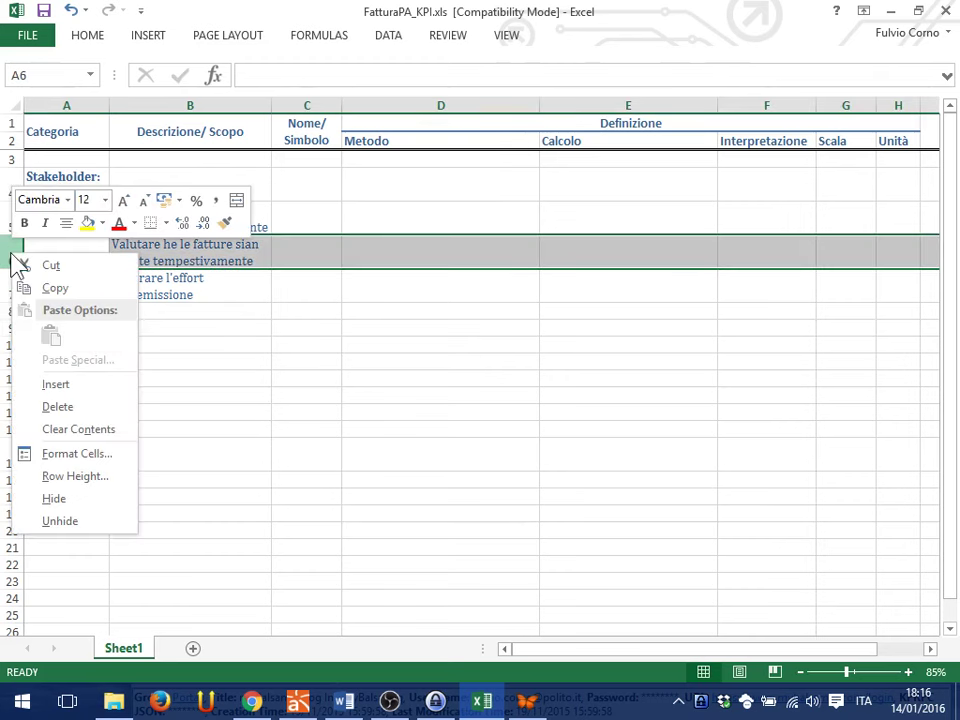
pyautogui.click(58, 386)
pyautogui.rightClick(17, 307)
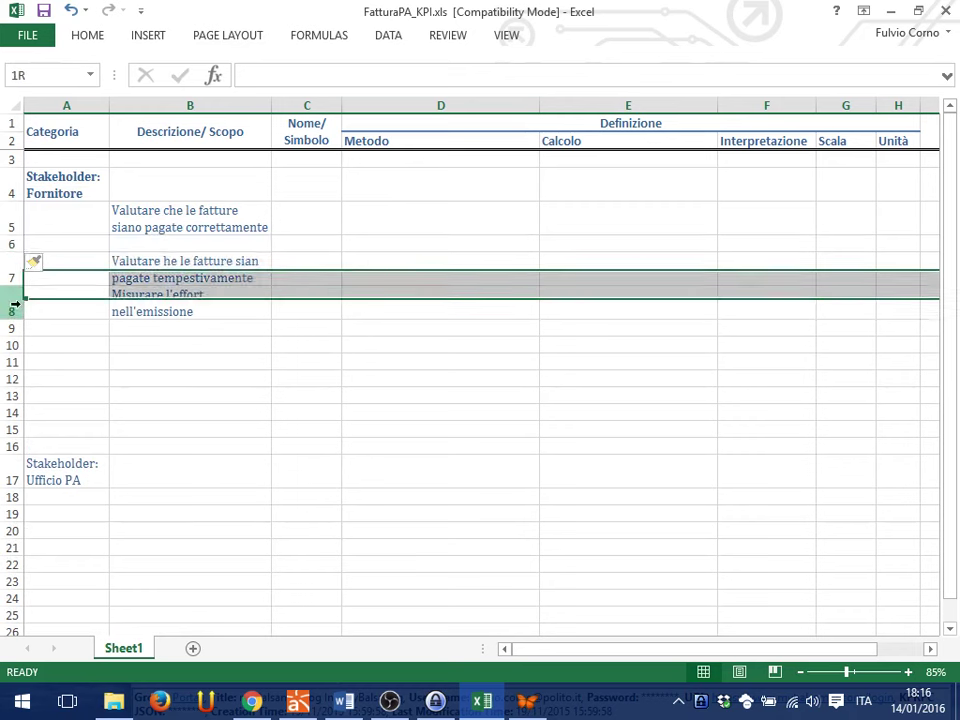
pyautogui.click(60, 435)
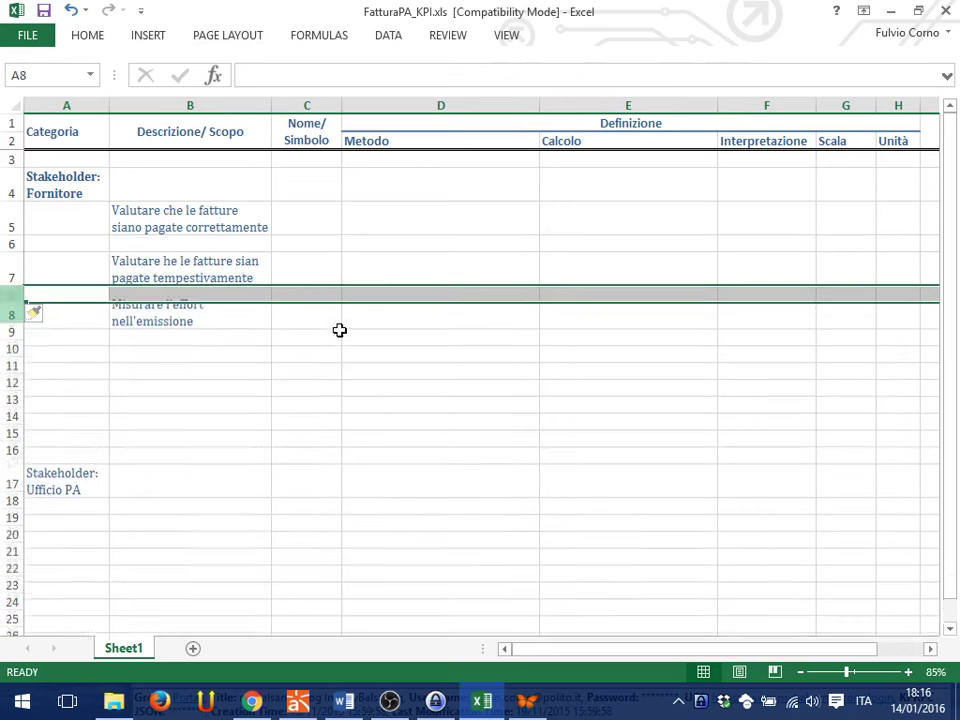
pyautogui.click(318, 297)
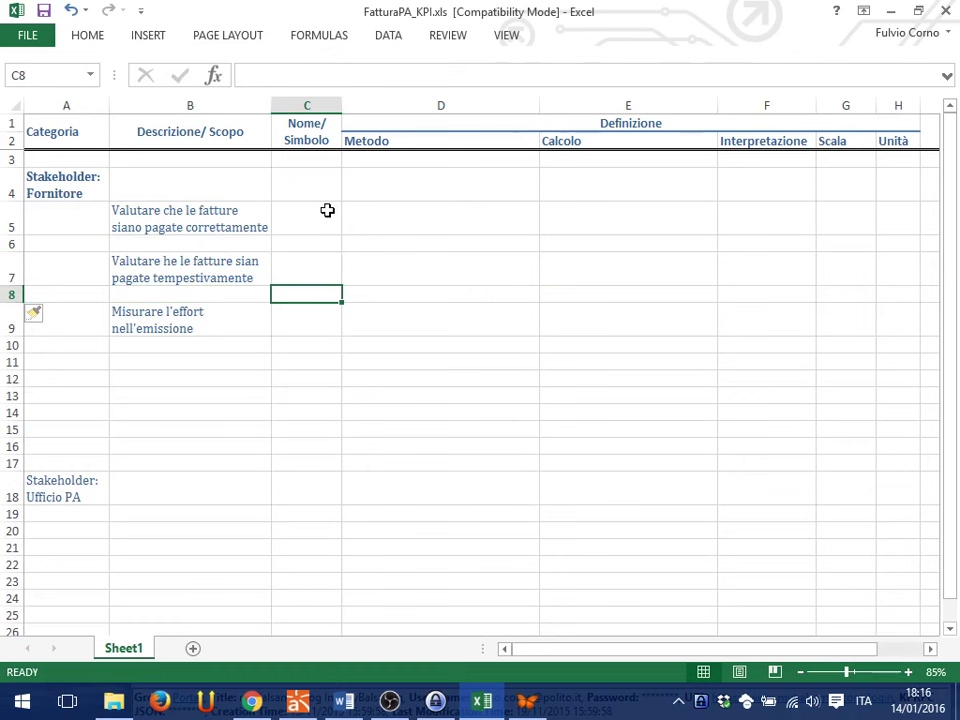
# Enter the category "Service/Perfect orders" in cell A5 for the KPI on correctly paid invoices.
pyautogui.click(103, 222)
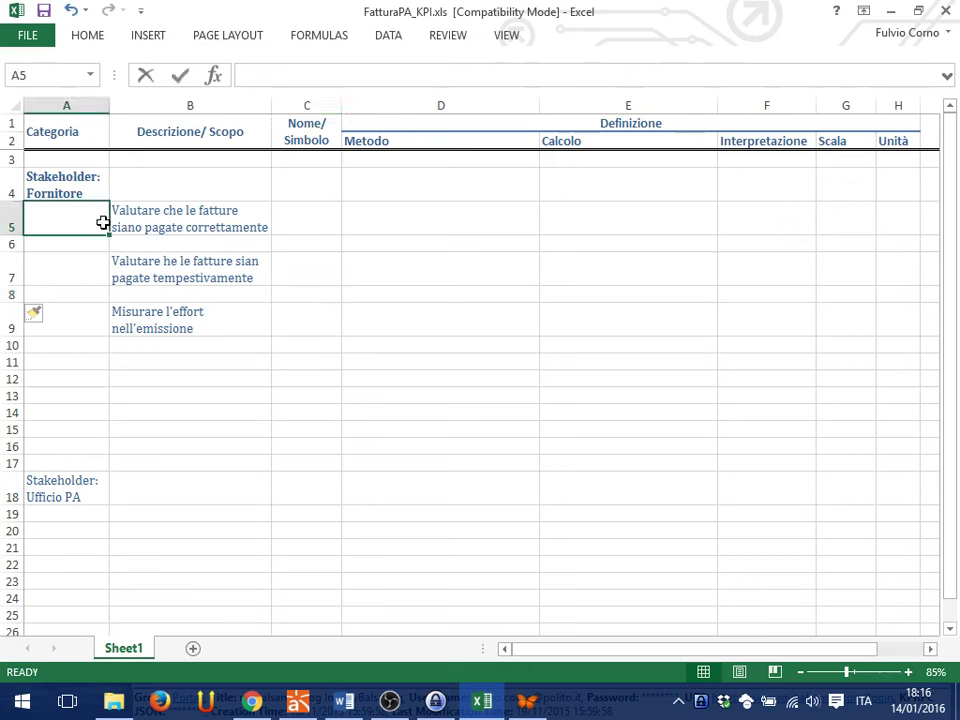
pyautogui.write('Servier/')
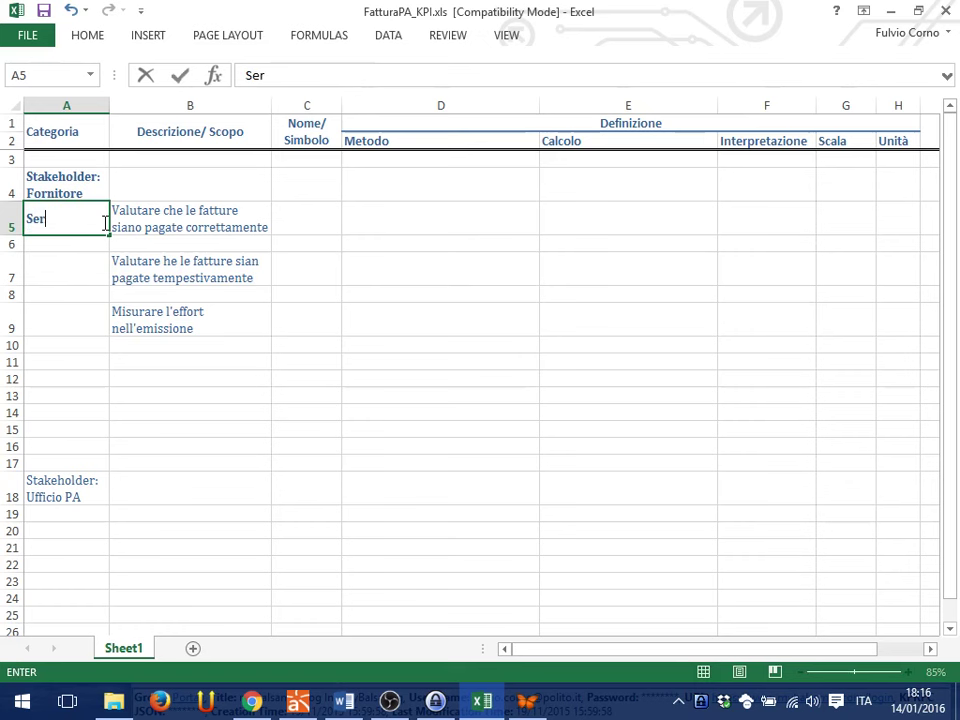
pyautogui.press('BackSpace')
pyautogui.press('BackSpace')
pyautogui.write('c/F')
pyautogui.press('BackSpace')
pyautogui.write('Perfet')
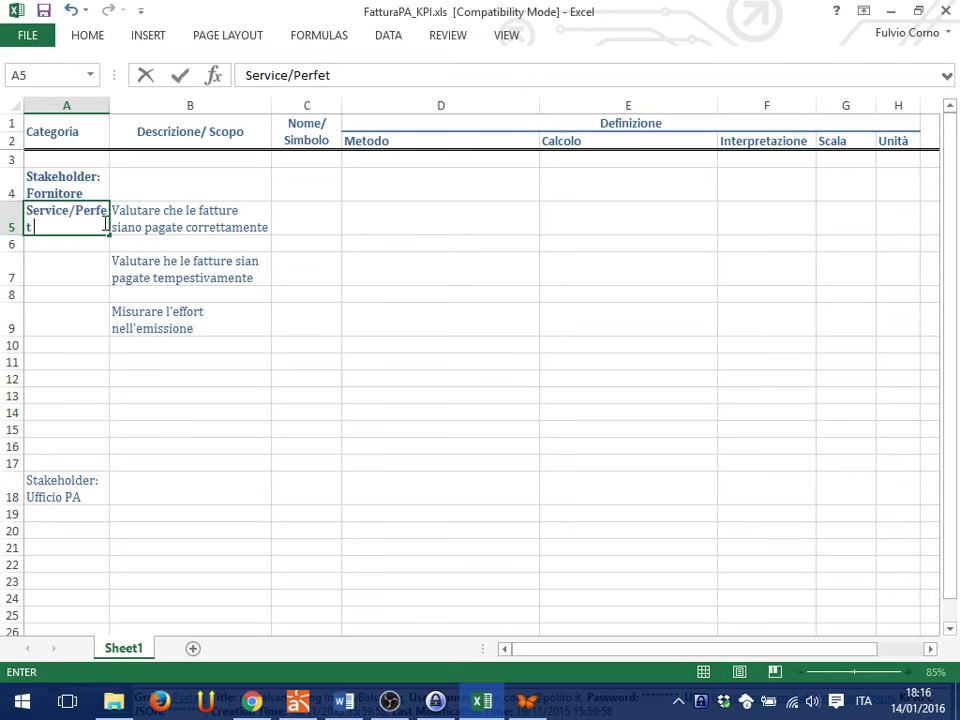
pyautogui.press('BackSpace')
pyautogui.write('ct ord')
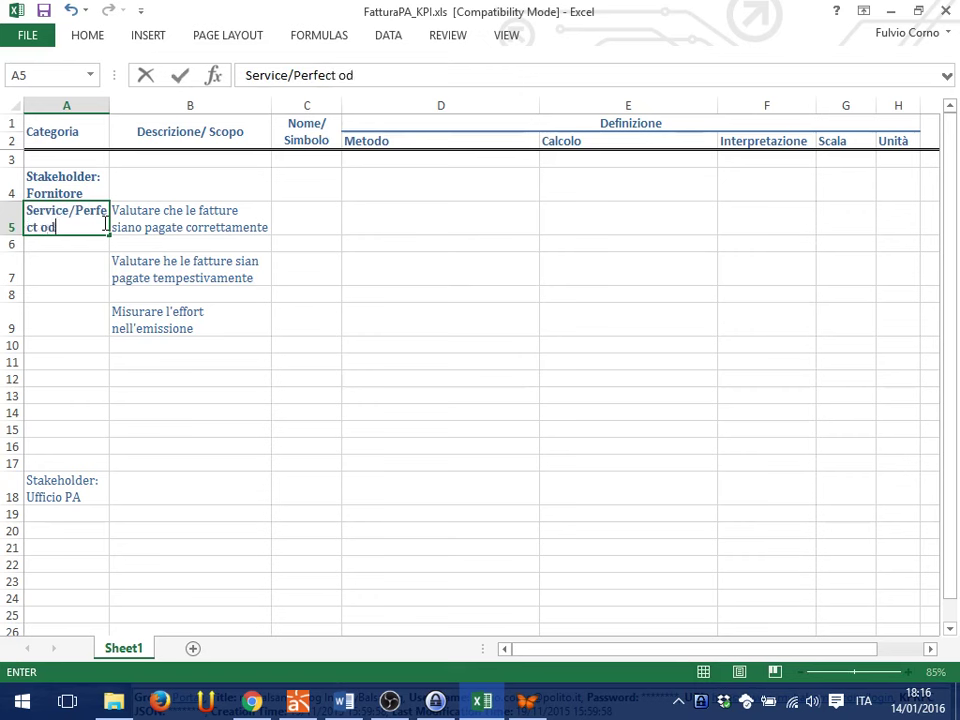
pyautogui.press('BackSpace')
pyautogui.write('rders')
pyautogui.press('Return')
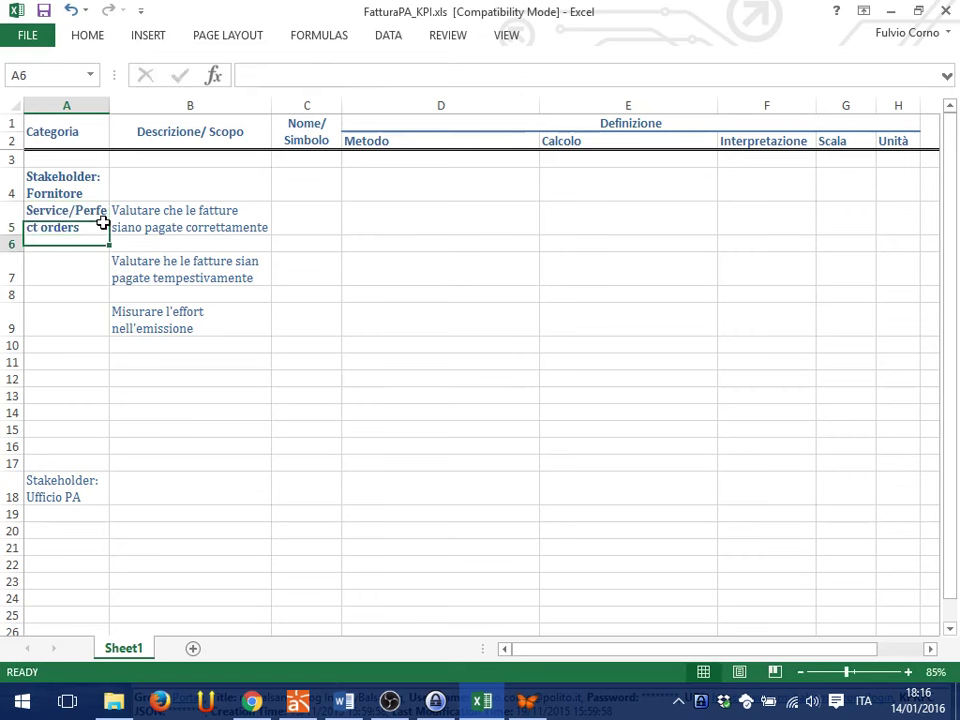
# Enter the category "Service/Service time" in cell A7 for the KPI on timely paid invoices.
pyautogui.press('Down')
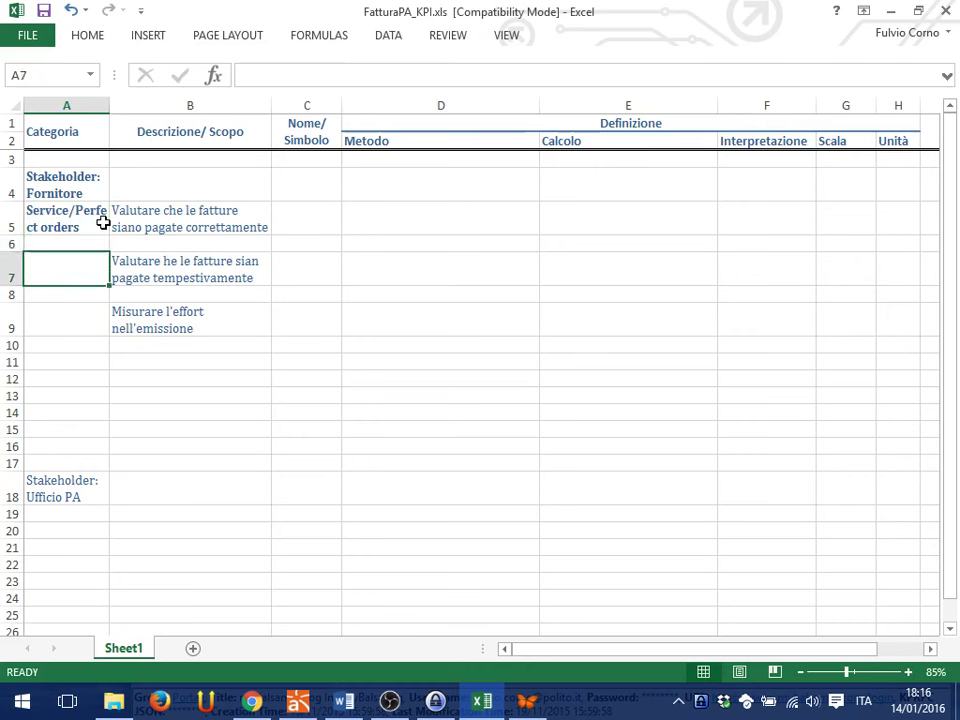
pyautogui.write('Set')
pyautogui.press('BackSpace')
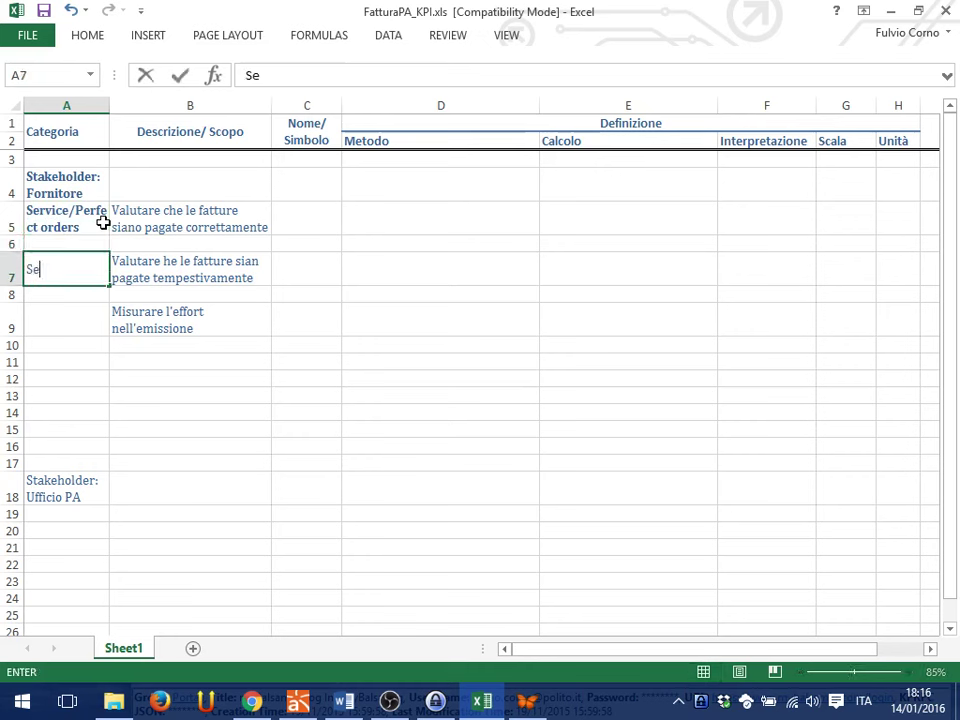
pyautogui.write('rvice/Serc')
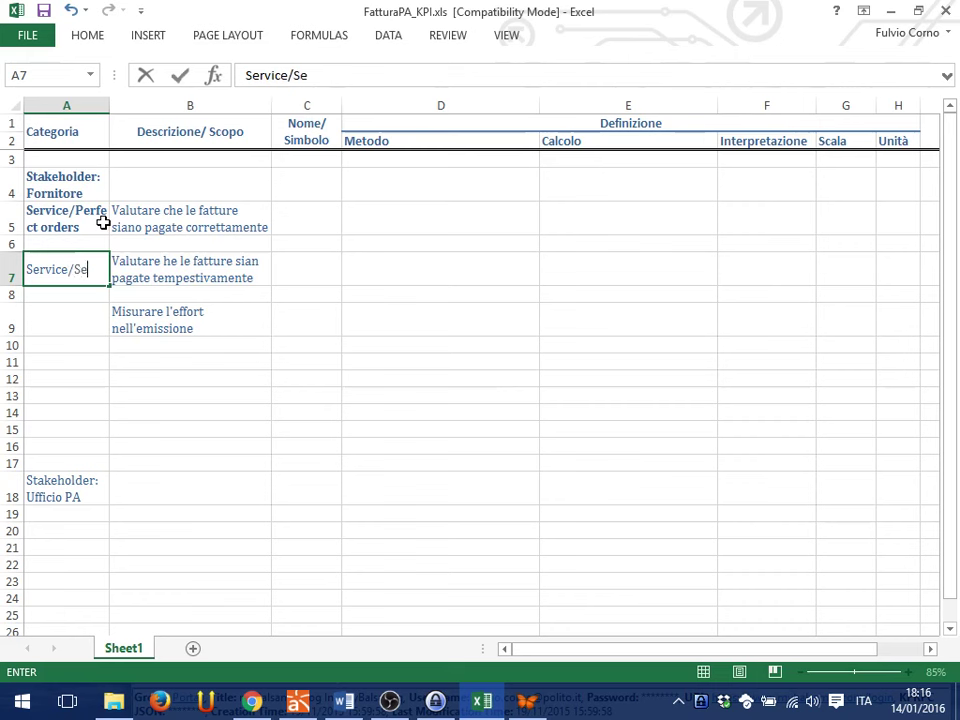
pyautogui.press('BackSpace')
pyautogui.write('vice time')
pyautogui.press('Return')
# Enter the category "Productivity/Resources" in cell A9 for the KPI on invoice issuing effort, based on the KPI mind map.
pyautogui.press('Down')
pyautogui.press('Down')
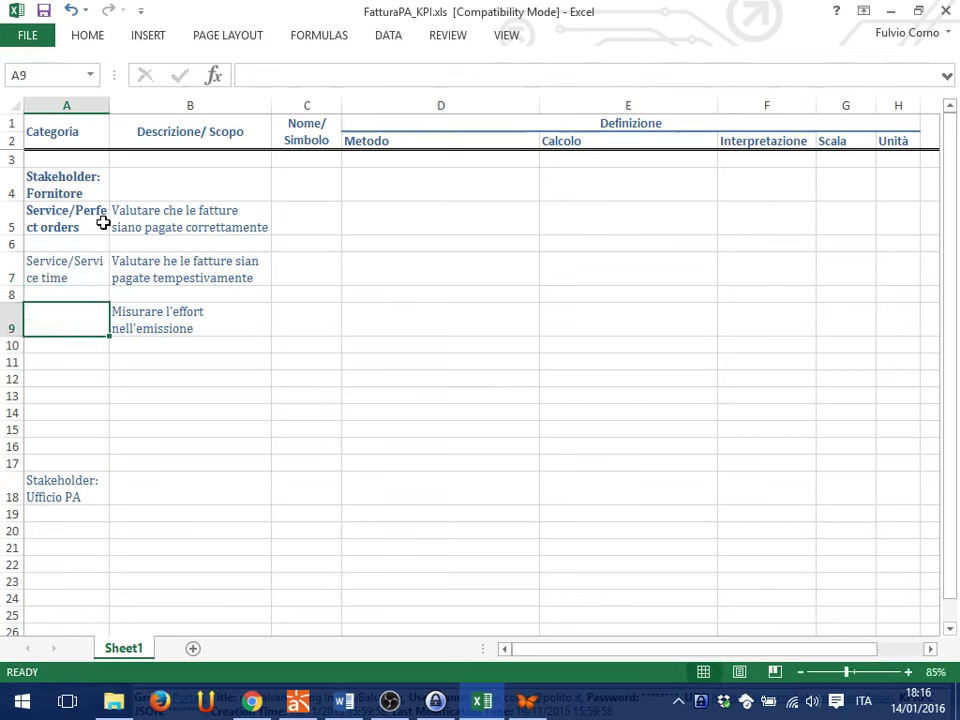
pyautogui.press('Up')
pyautogui.hotkey('alt', 'Tab')
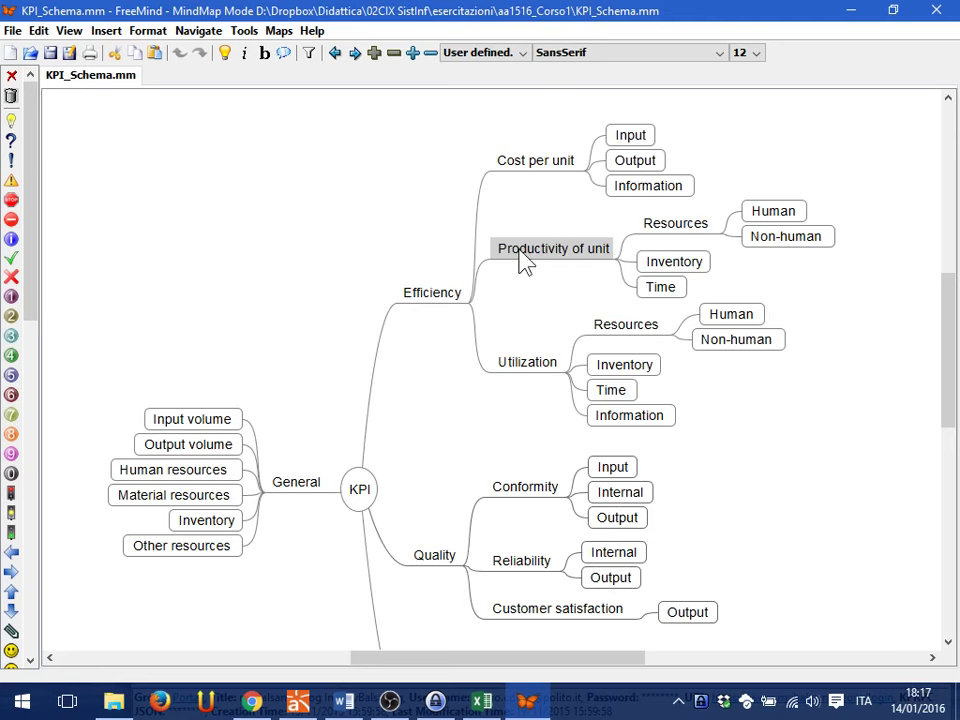
pyautogui.hotkey('alt', 'Tab')
pyautogui.write('Prod')
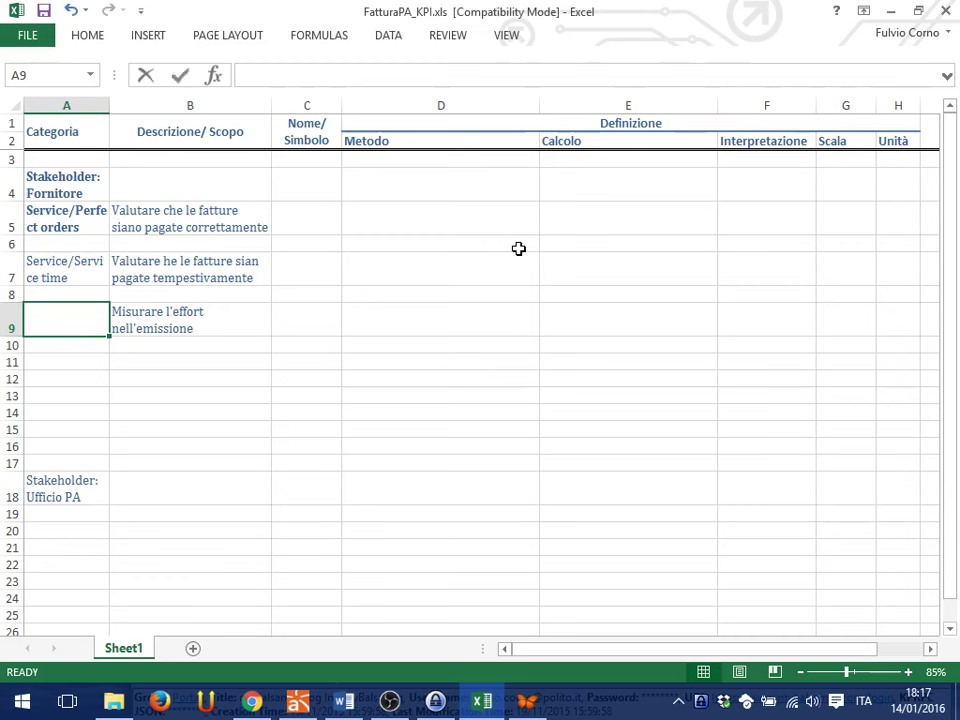
pyautogui.write('uct')
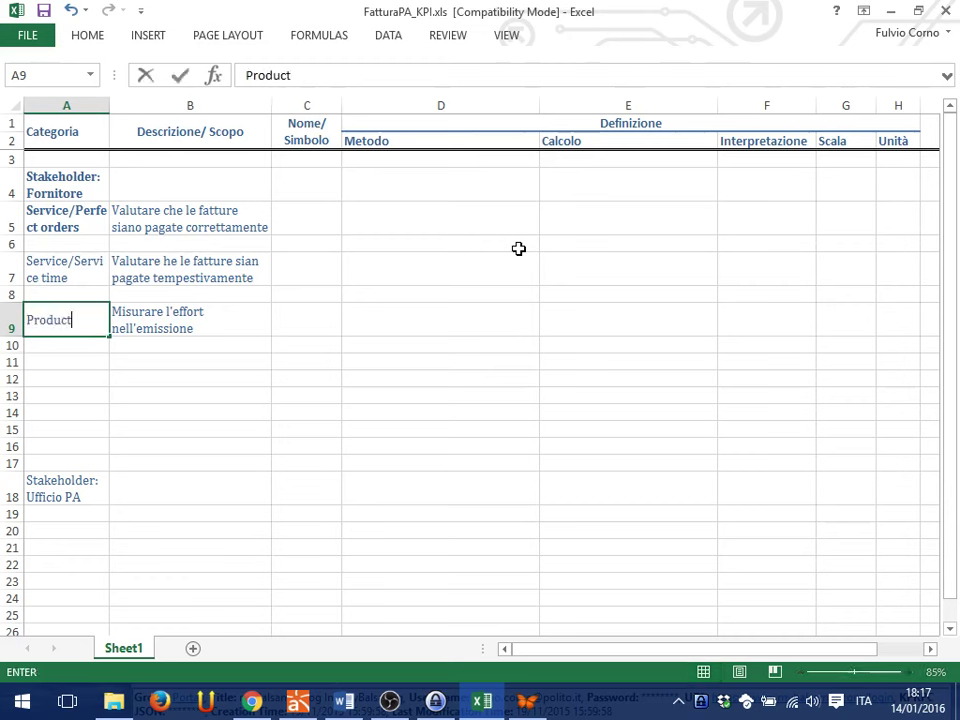
pyautogui.write('ivity/')
pyautogui.hotkey('alt', 'Tab')
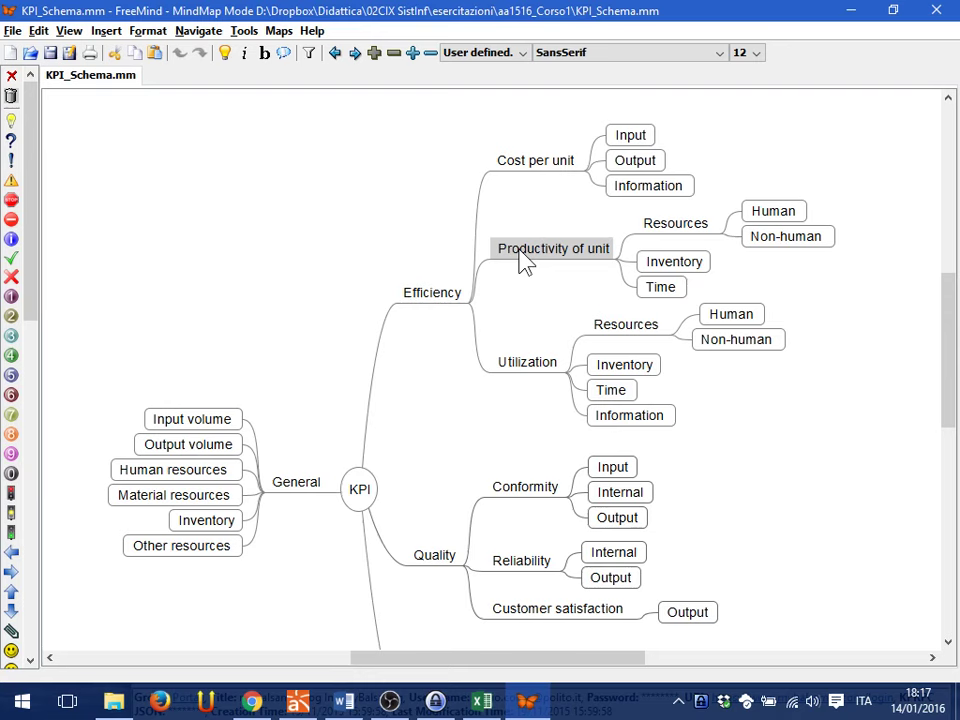
pyautogui.hotkey('alt', 'Tab')
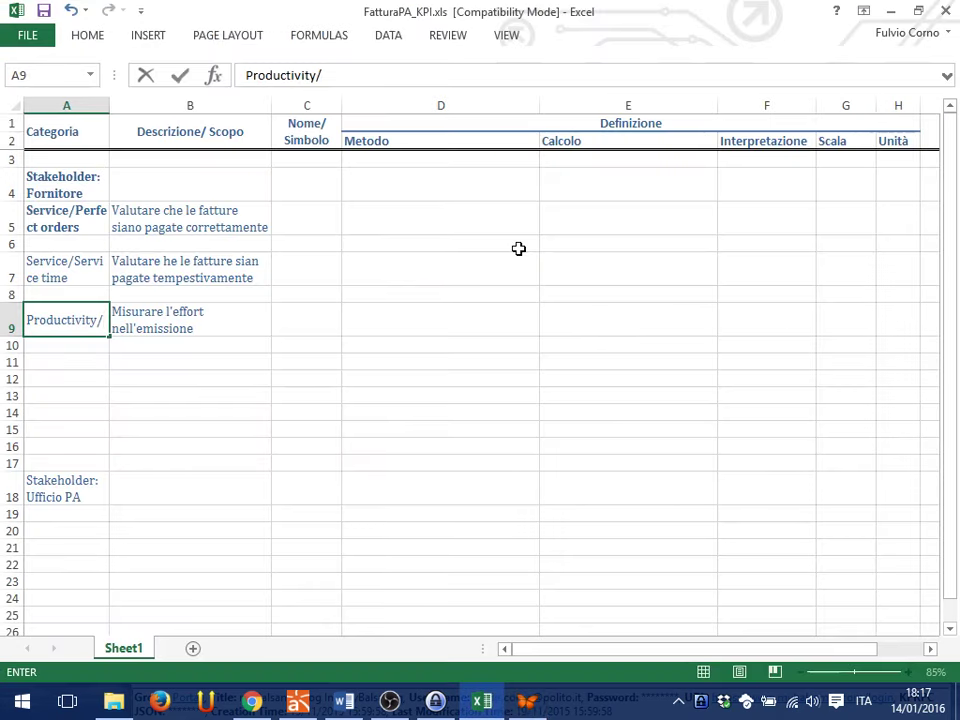
pyautogui.write('Resources')
pyautogui.press('Return')
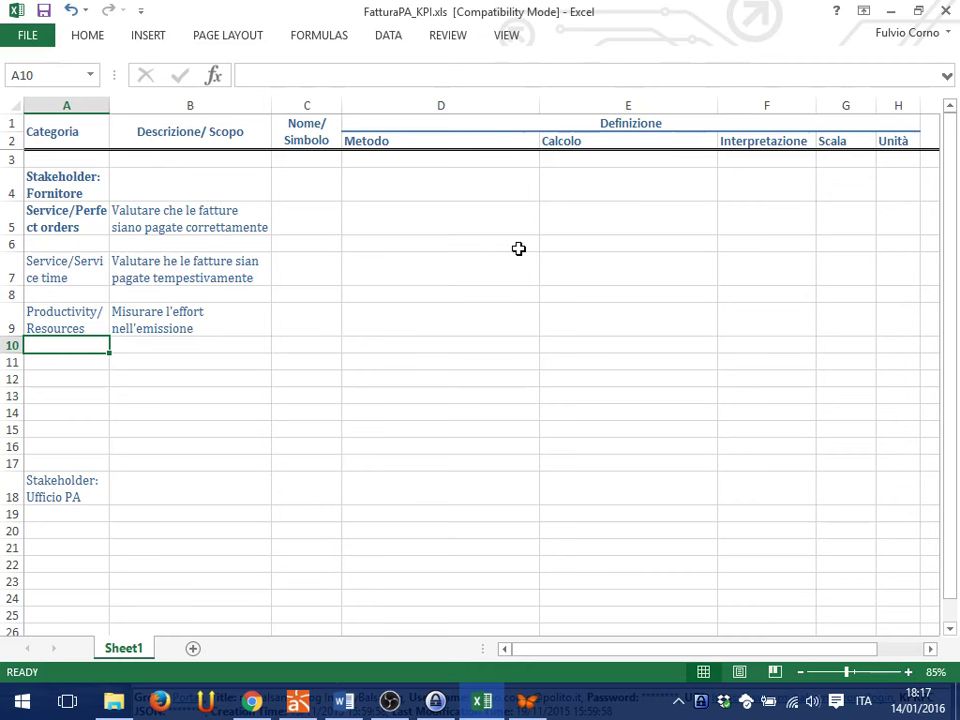
# Correct the description in cell B7 to "Valutare che le fatture siano pagate tempestivamente" and switch to the FreeMind KPI mind map.
pyautogui.click(191, 266)
pyautogui.doubleClick(168, 260)
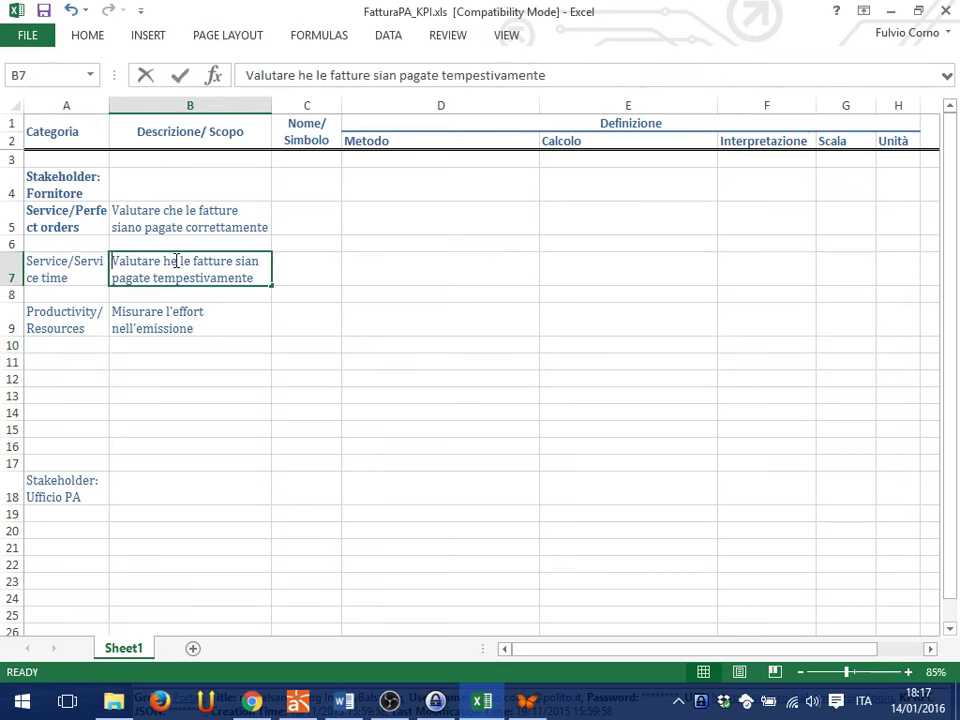
pyautogui.write('c')
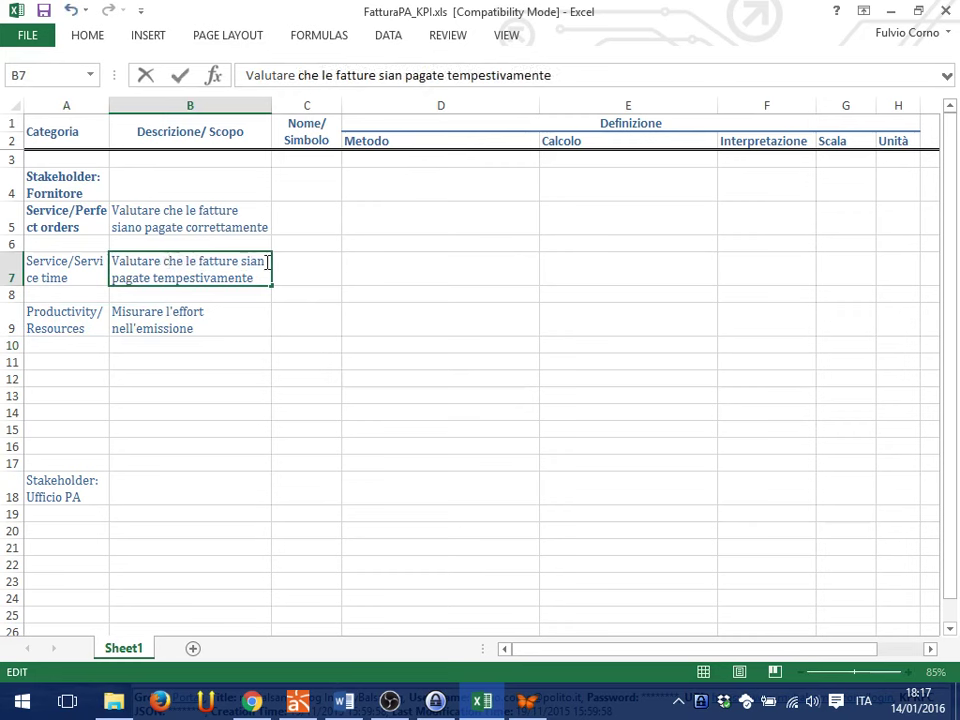
pyautogui.write('o')
pyautogui.click(318, 280)
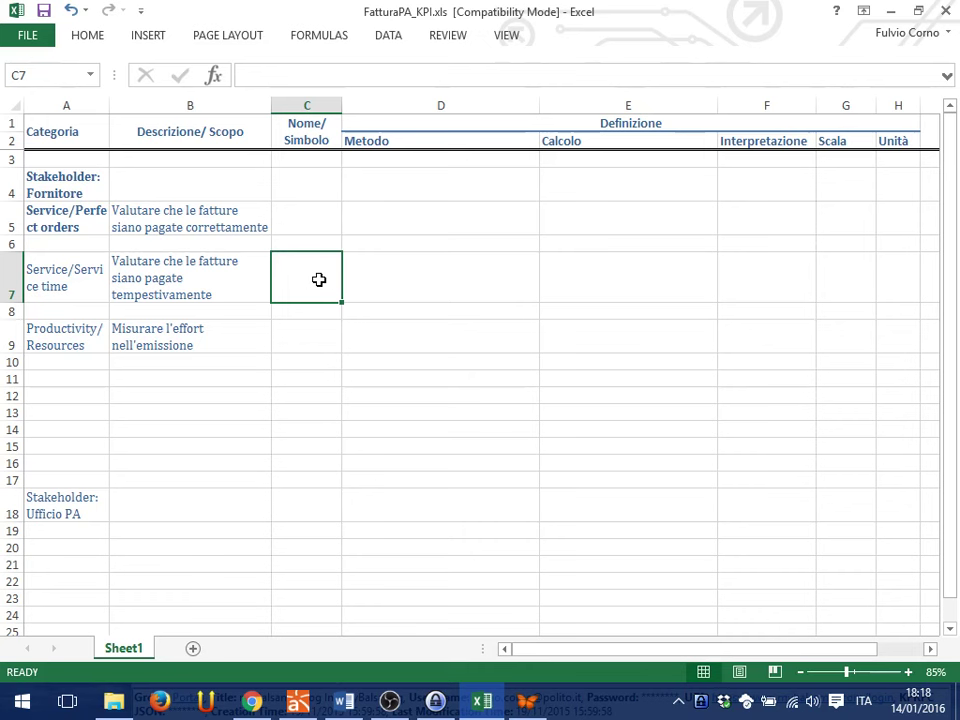
pyautogui.hotkey('alt', 'Tab')
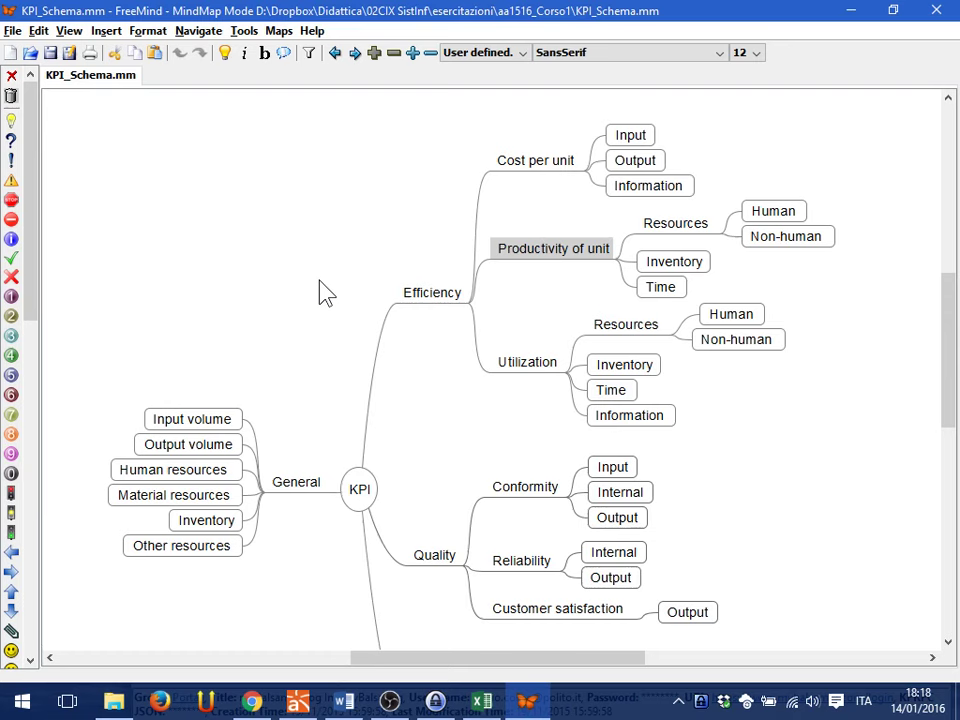
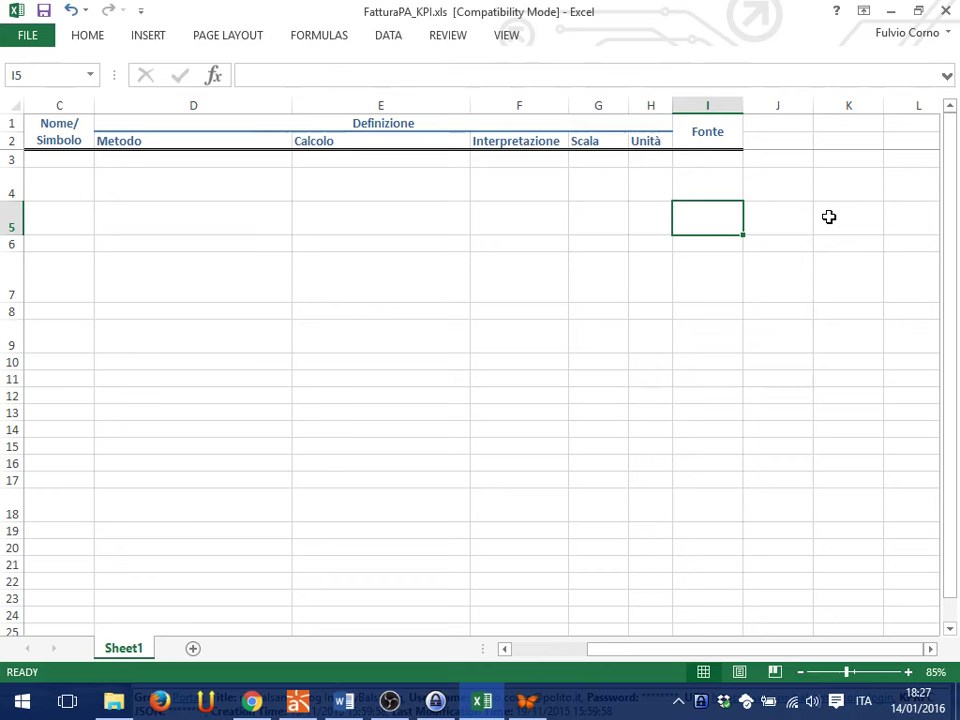
# Enter "Azione di verifica della correttezza del pagamento (Activity Diagram)" as the first KPI's Fonte in cell I5.
pyautogui.write('Azione di c')
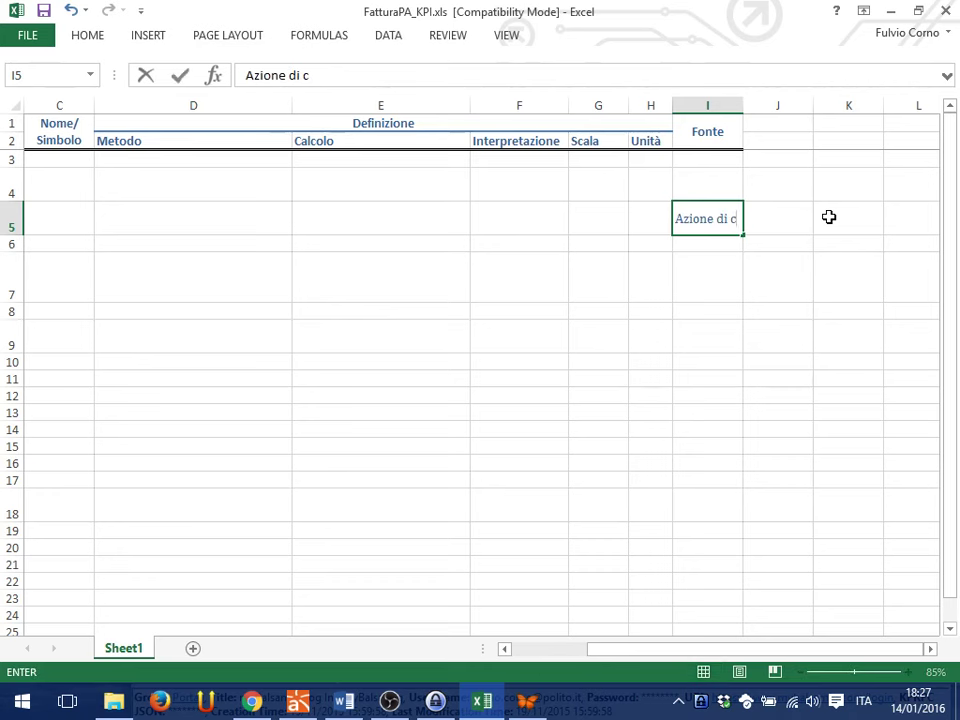
pyautogui.hotkey('alt', 'Tab')
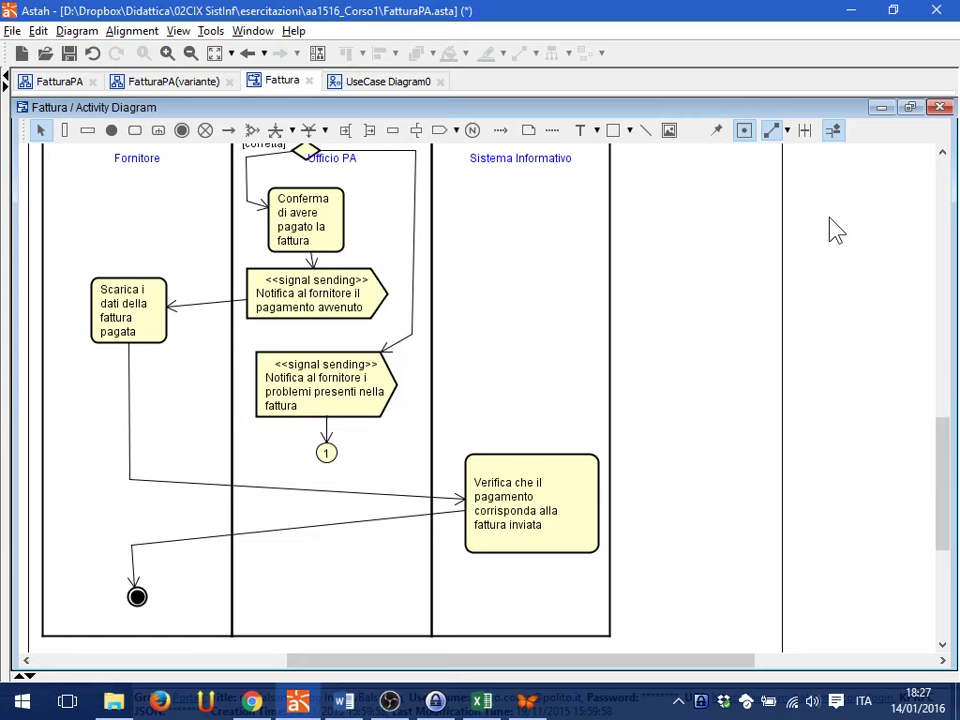
pyautogui.hotkey('alt', 'Tab')
pyautogui.press('BackSpace')
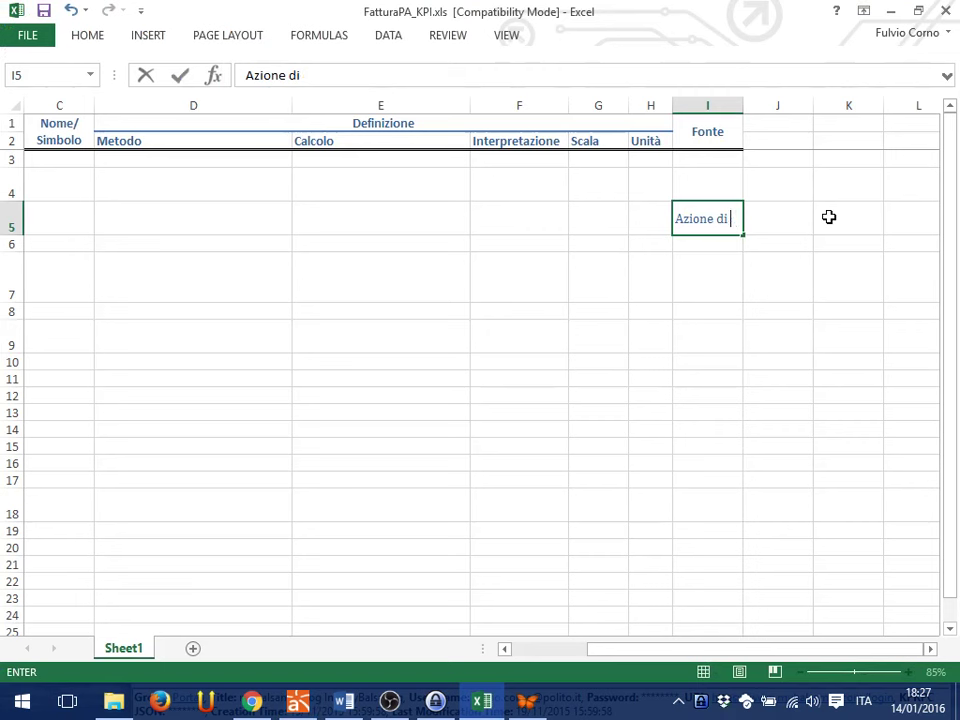
pyautogui.write('verifica di')
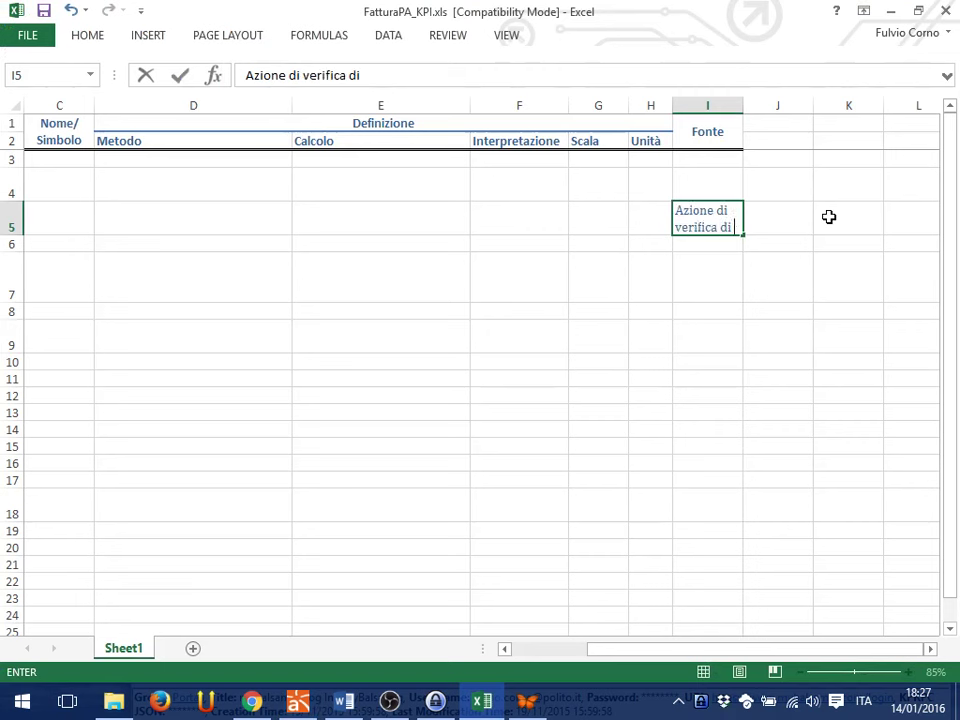
pyautogui.press('BackSpace')
pyautogui.write('ella')
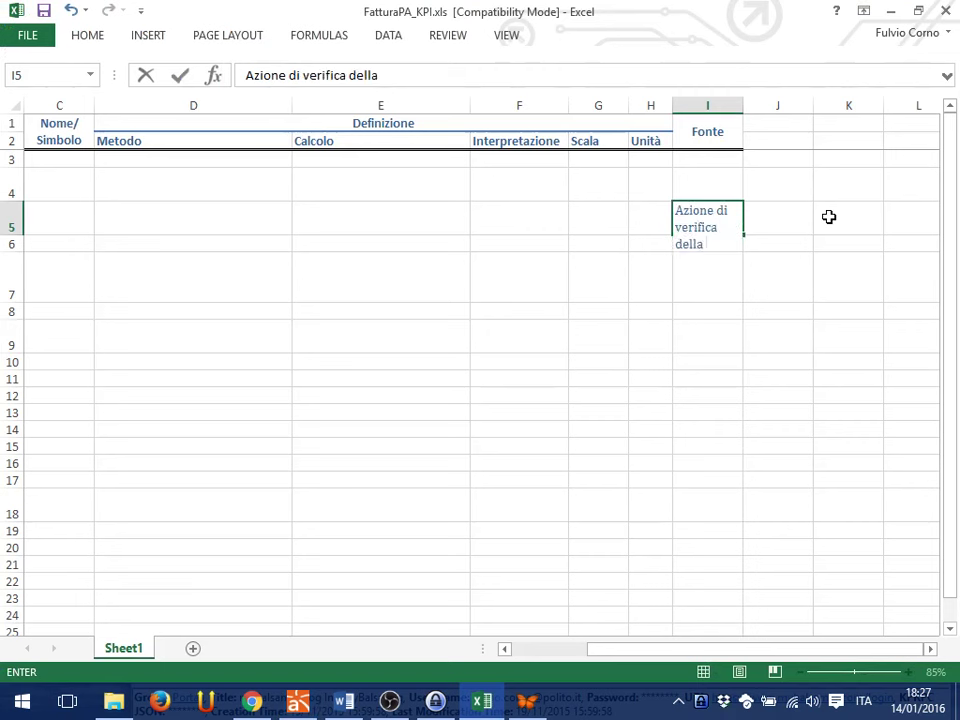
pyautogui.write(' correttezza')
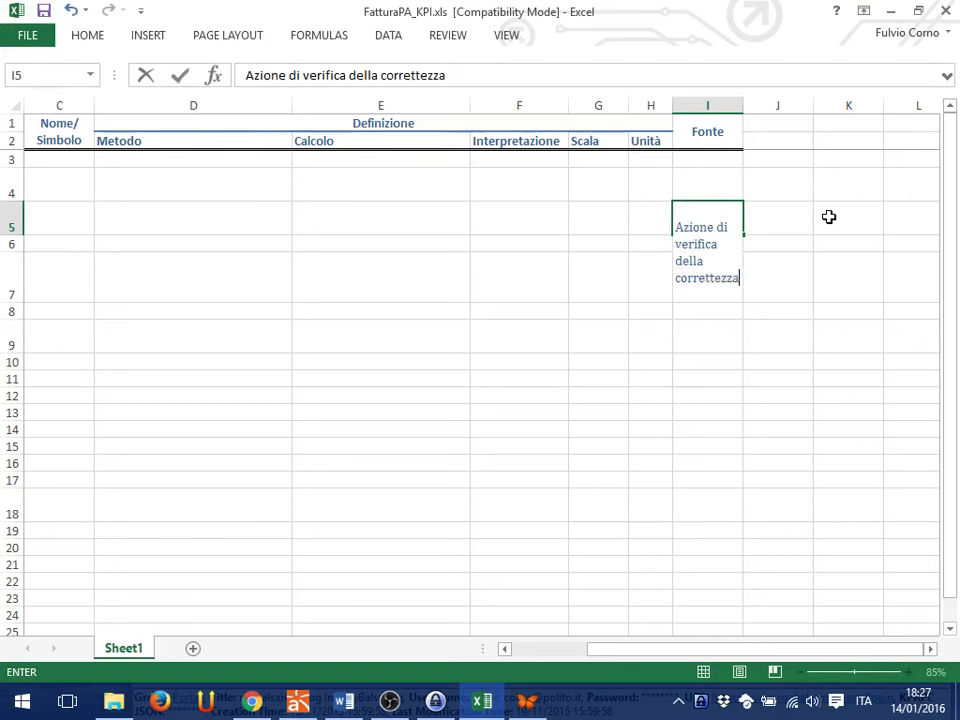
pyautogui.write(' del pagamento')
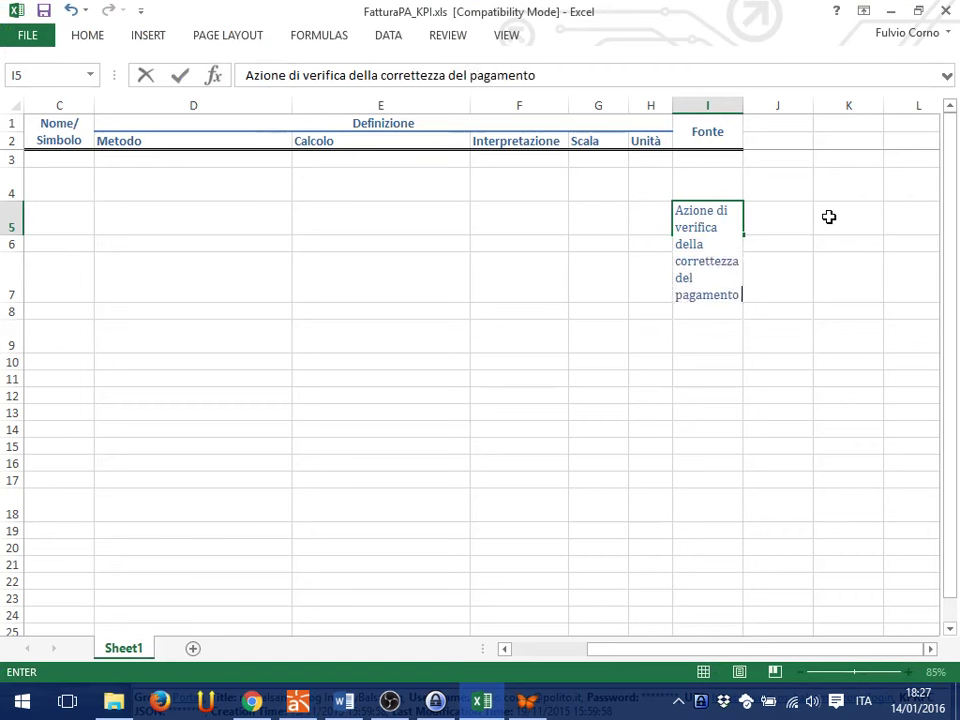
pyautogui.write(' (Activi')
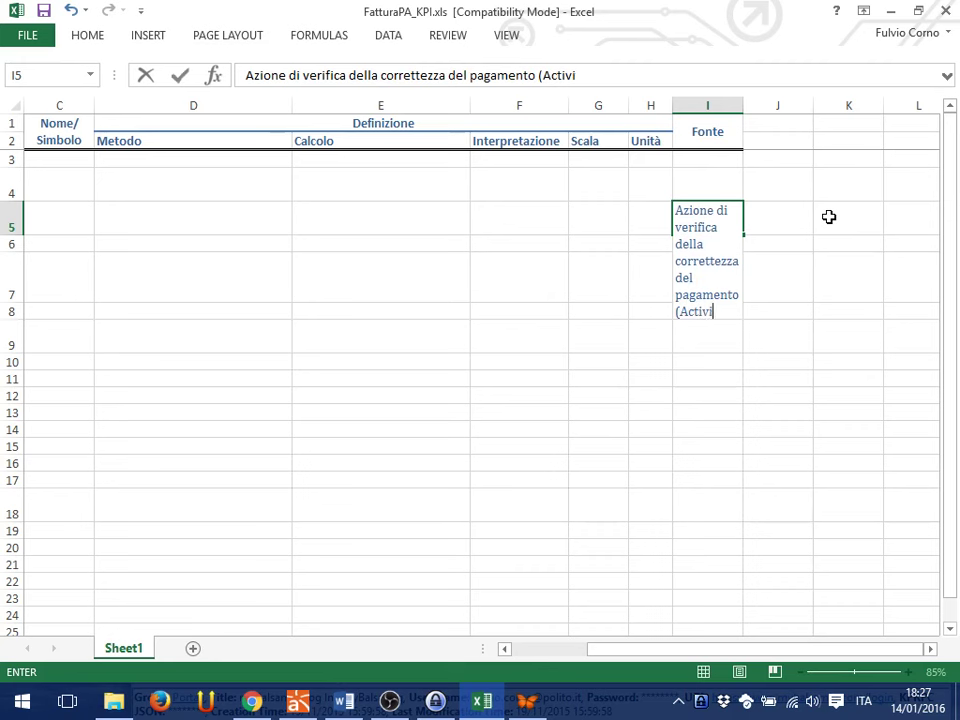
pyautogui.write('ty Diagram)')
pyautogui.press('Return')
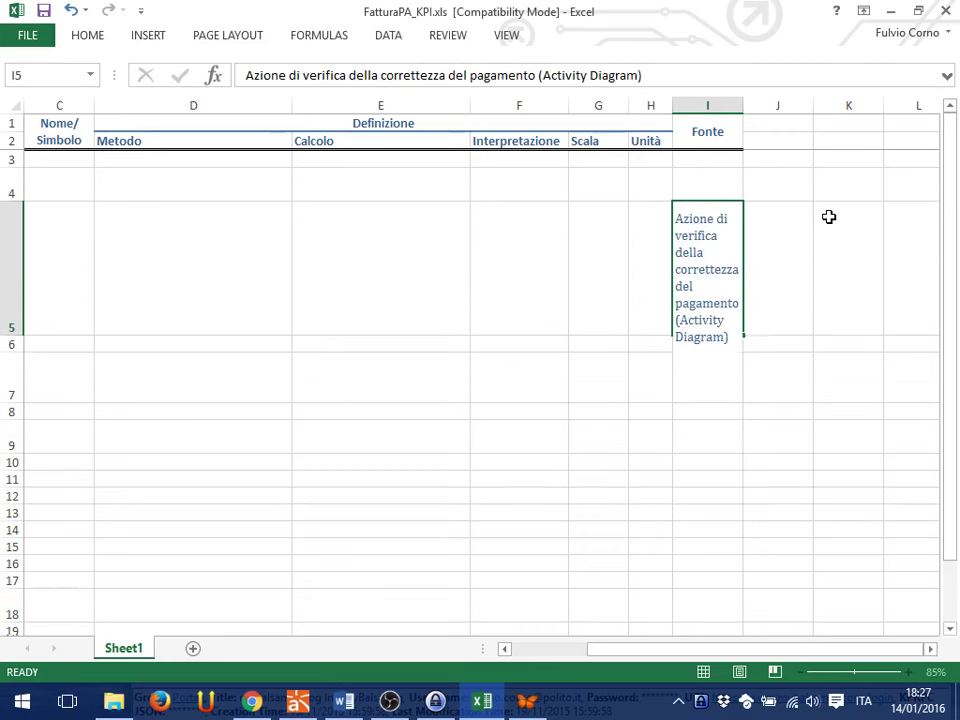
# Enter "Contare il numero di fatture pagate in modo errato" as the first KPI's Metodo in cell D5.
pyautogui.click(728, 285)
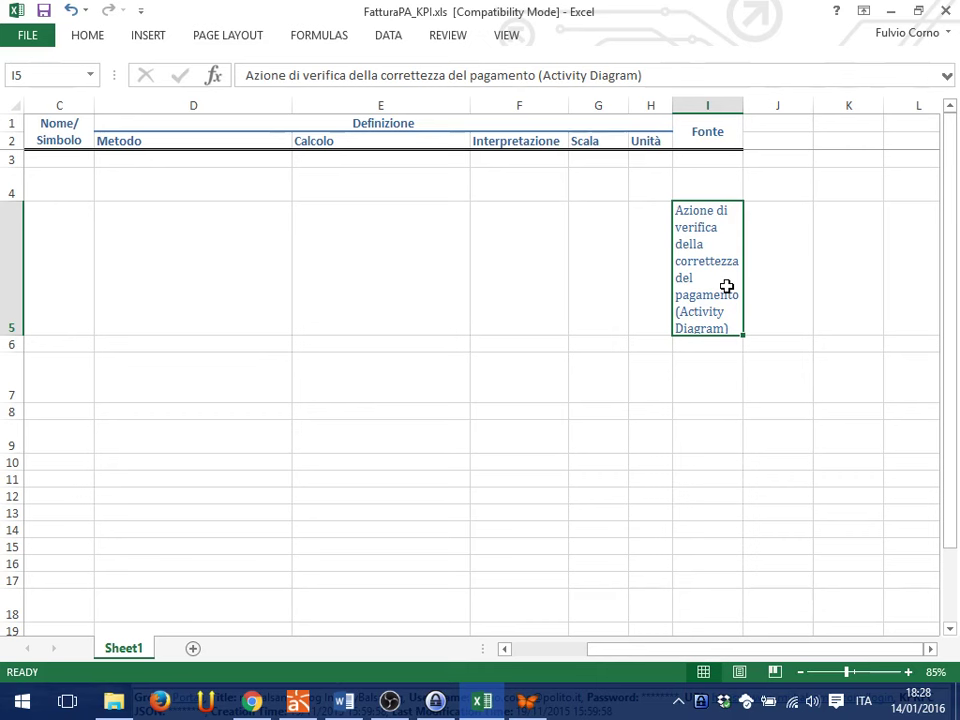
pyautogui.press('Left')
pyautogui.press('Left')
pyautogui.press('Left')
pyautogui.press('Left')
pyautogui.press('Left')
pyautogui.press('Left')
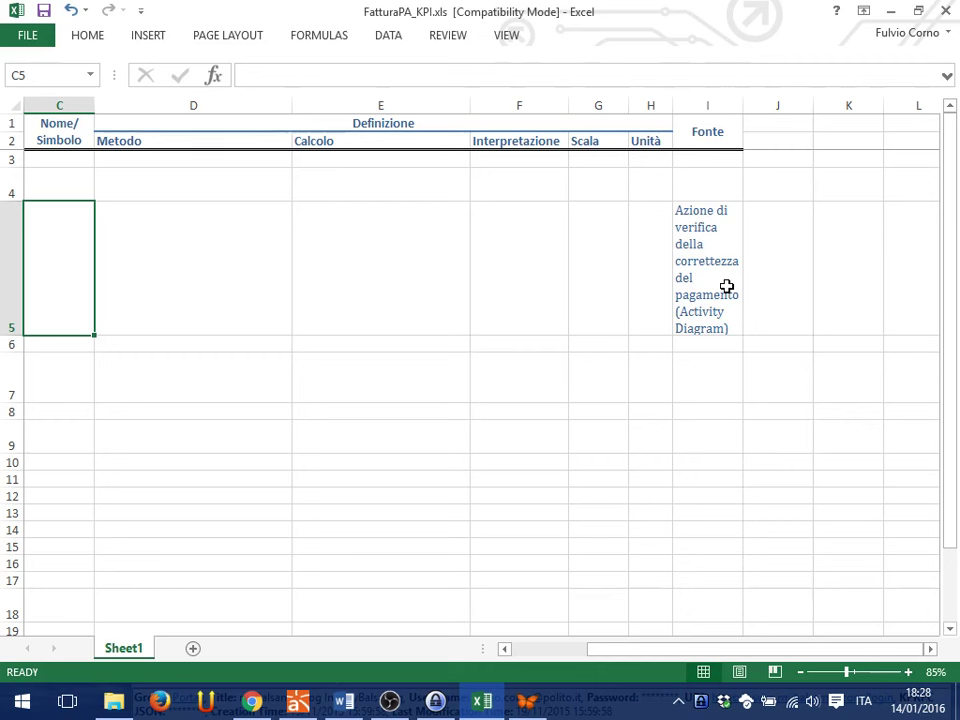
pyautogui.press('Right')
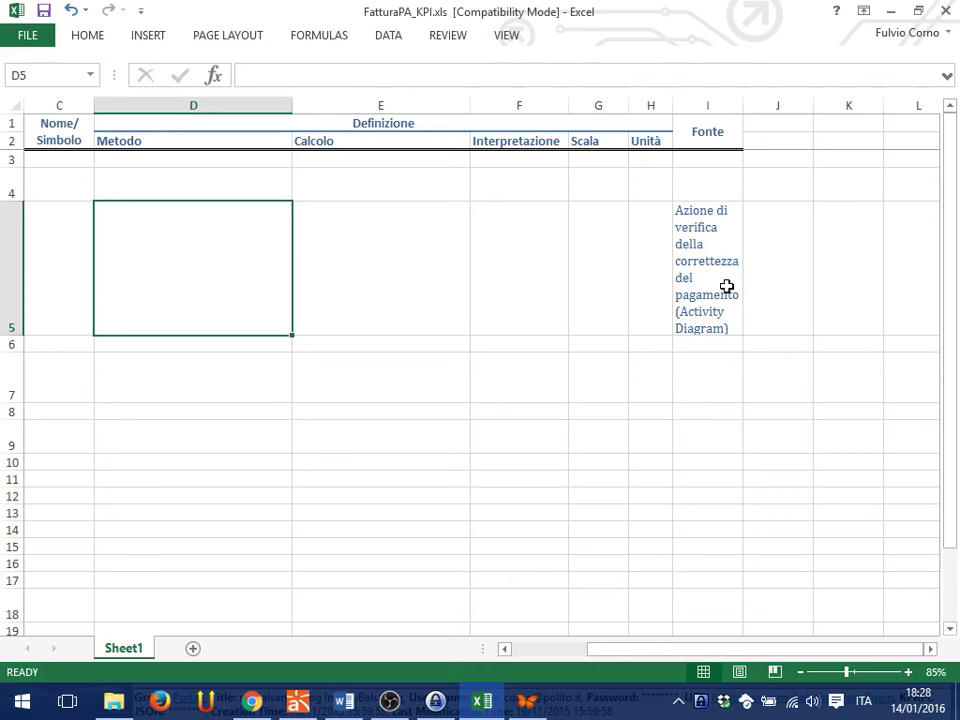
pyautogui.write('COntare il')
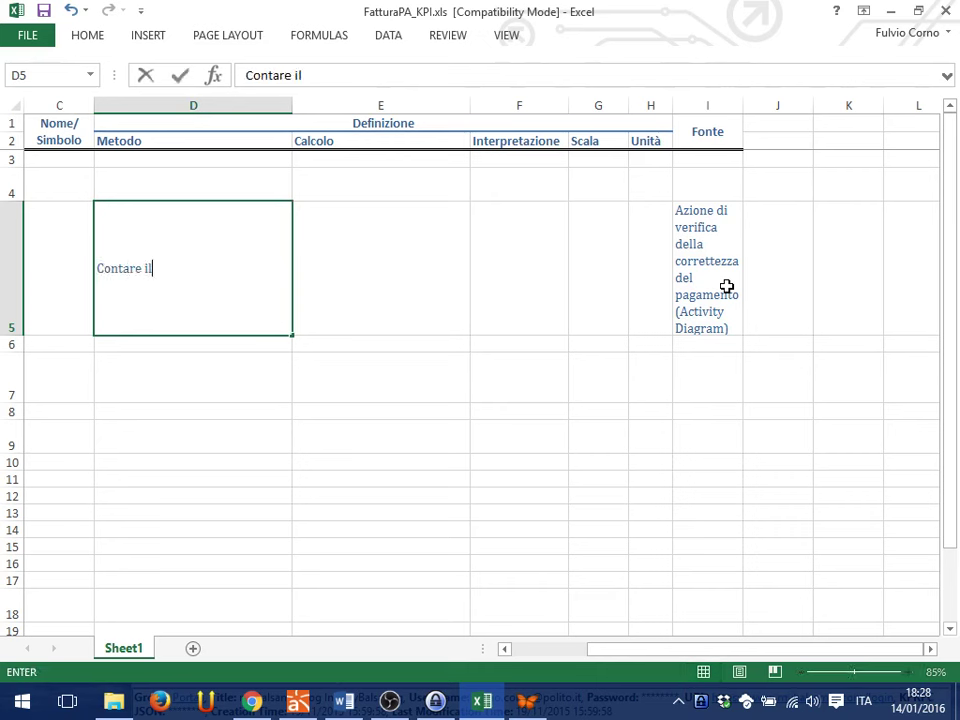
pyautogui.write(' numero di fatture ')
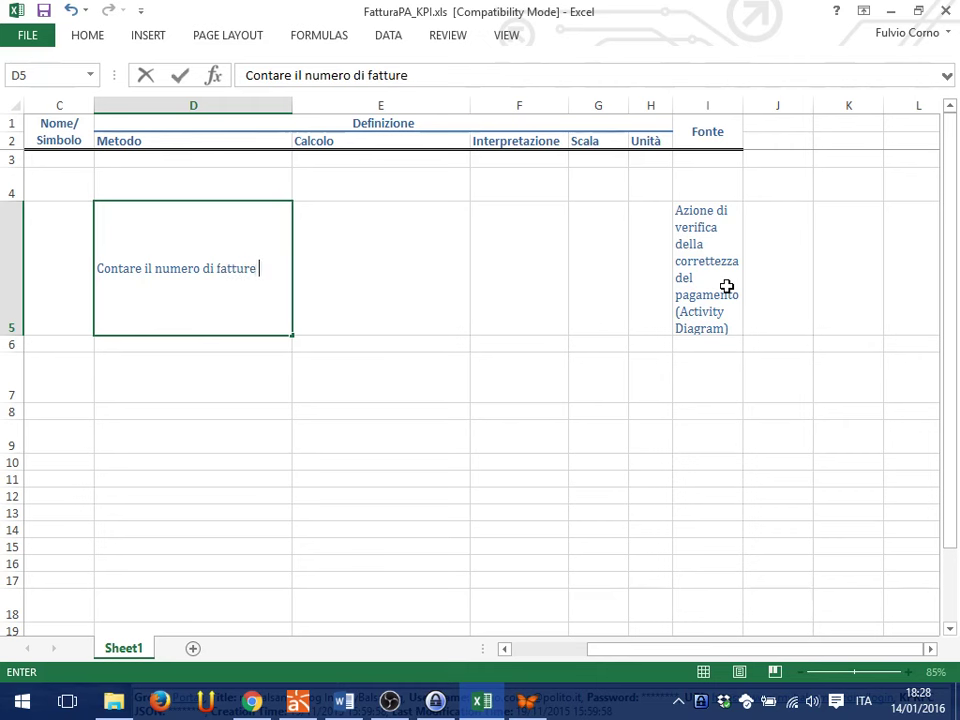
pyautogui.write('pagare i')
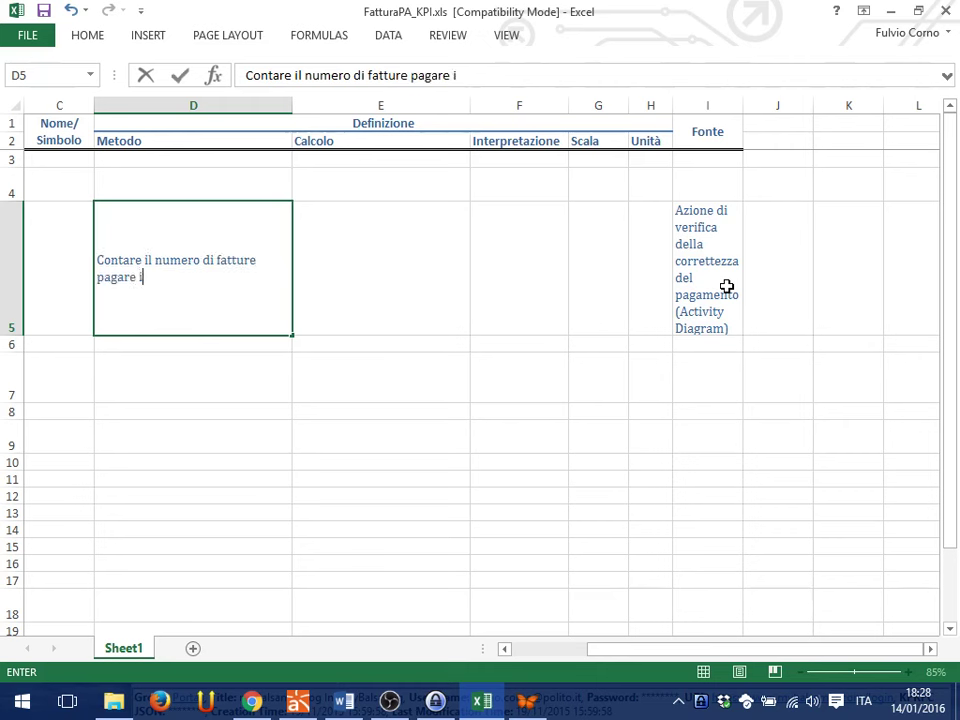
pyautogui.write('n')
pyautogui.press('BackSpace')
pyautogui.press('BackSpace')
pyautogui.press('BackSpace')
pyautogui.press('BackSpace')
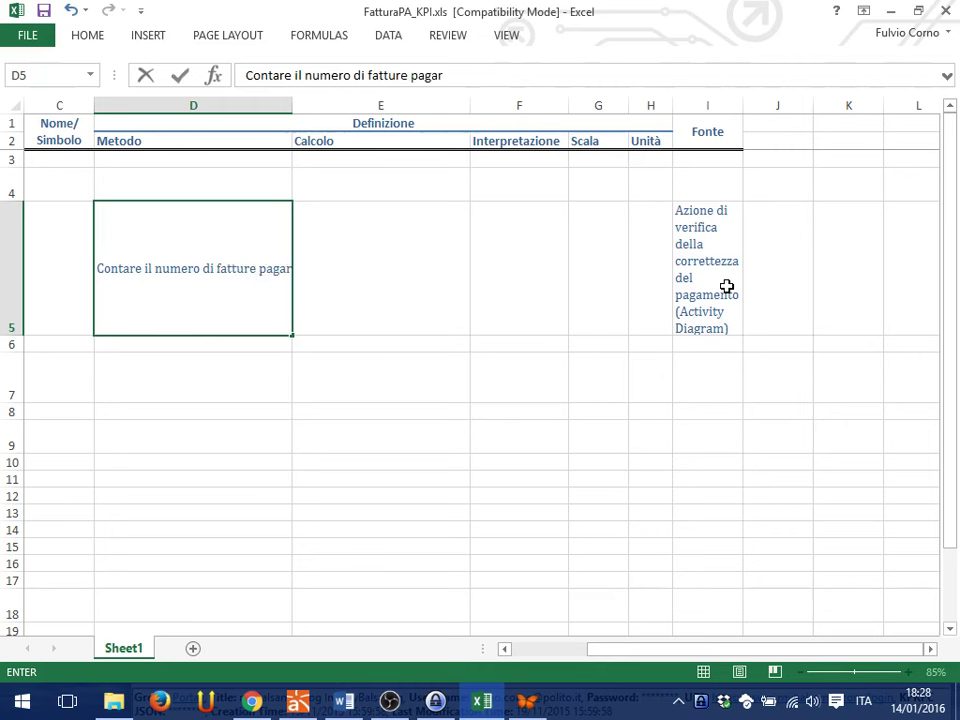
pyautogui.press('BackSpace')
pyautogui.write('te in modo er')
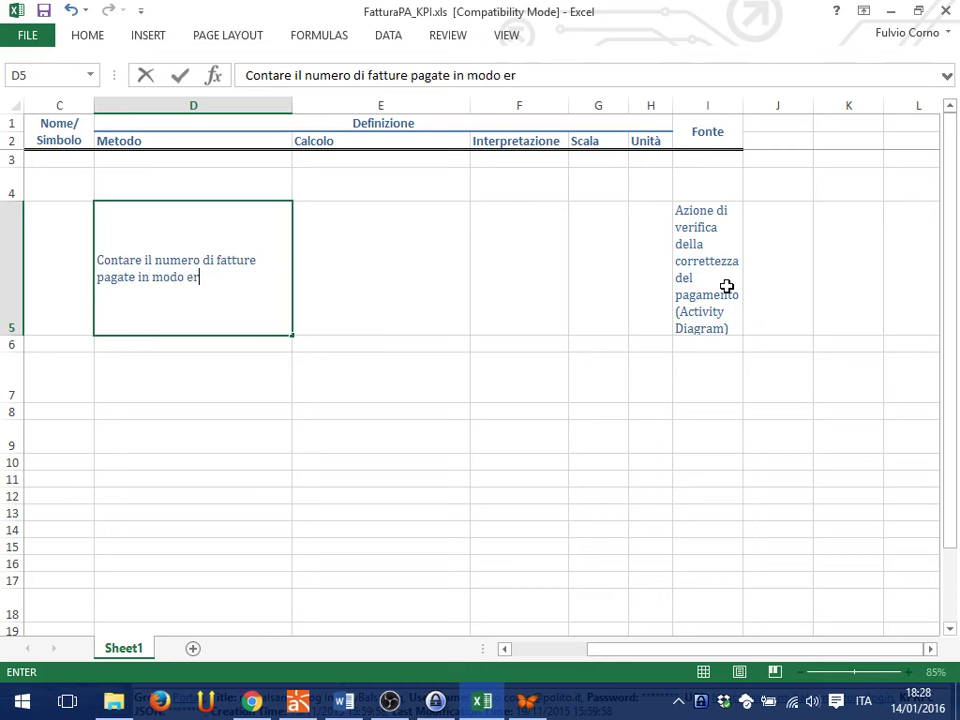
pyautogui.write('rato')
pyautogui.press('Return')
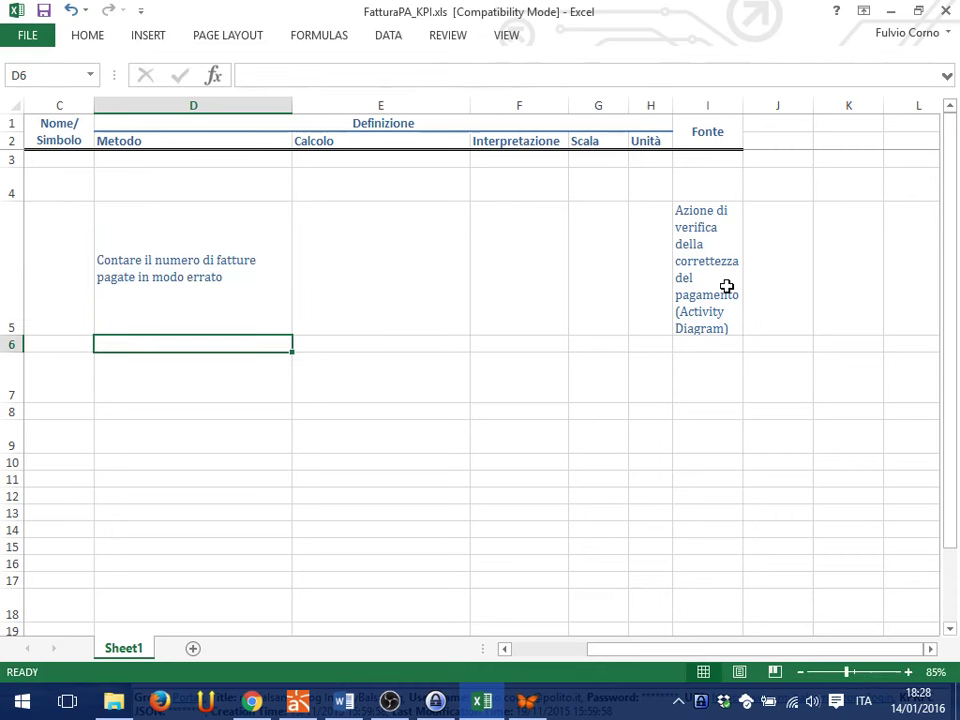
# Enter "COUNT( pagamenti errati )" as the first KPI's Calcolo in cell E5.
pyautogui.press('Up')
pyautogui.press('Right')
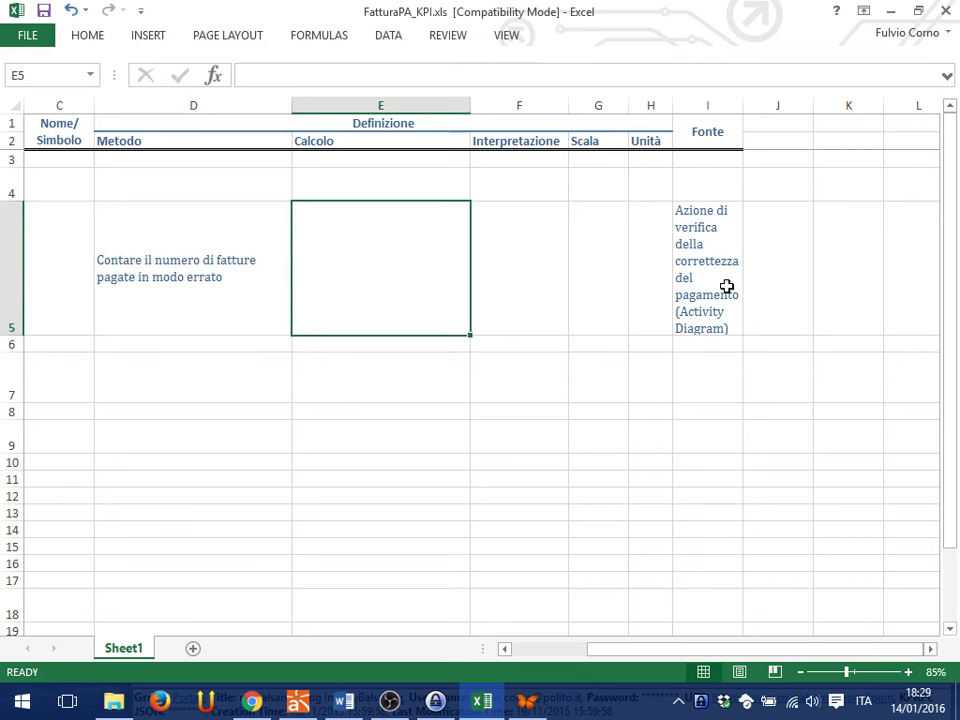
pyautogui.write('CON')
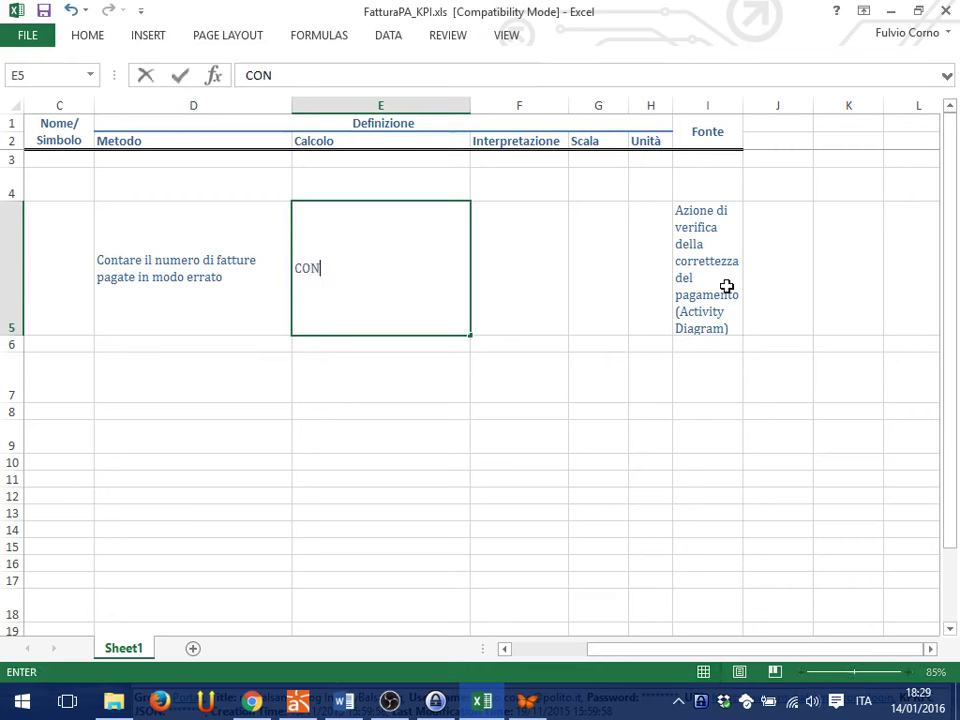
pyautogui.press('BackSpace')
pyautogui.write('UNT( fa')
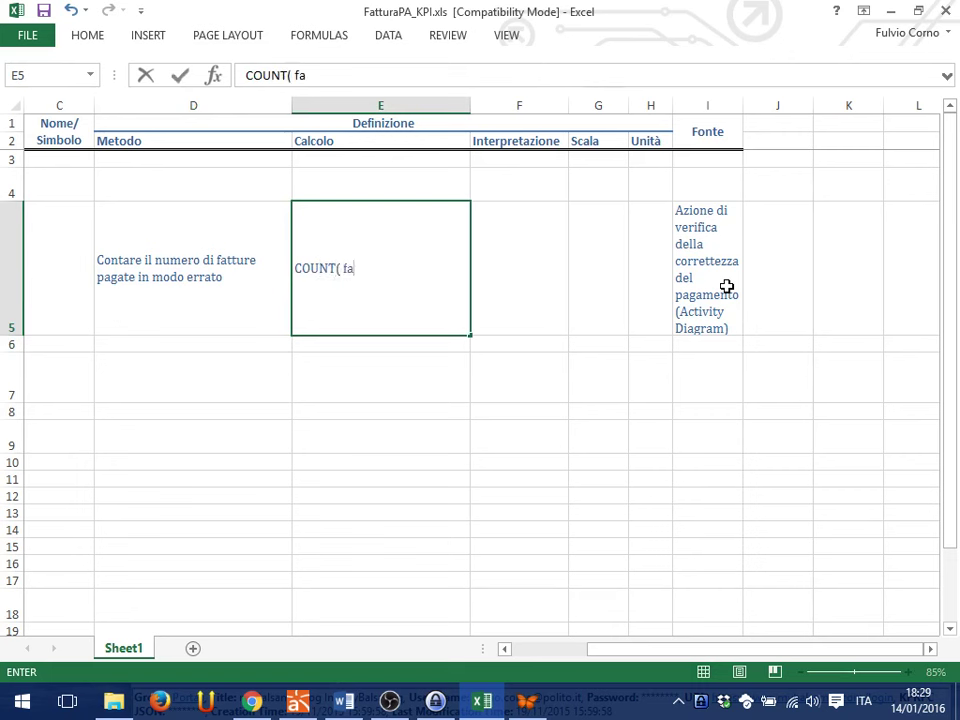
pyautogui.press('BackSpace')
pyautogui.press('BackSpace')
pyautogui.write('pagamen')
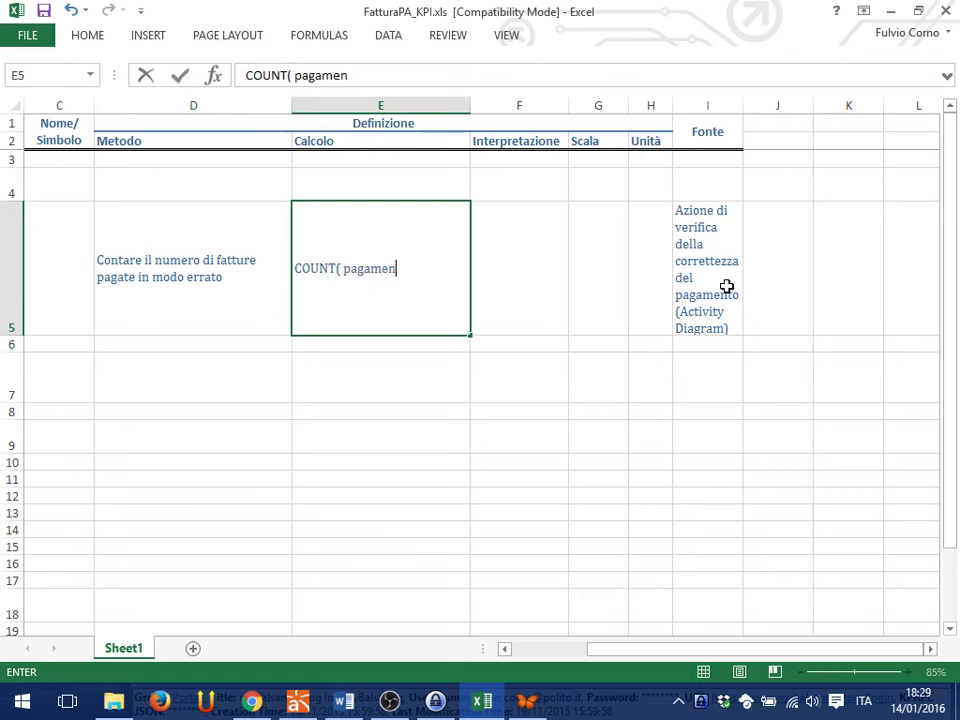
pyautogui.write('ti errati )')
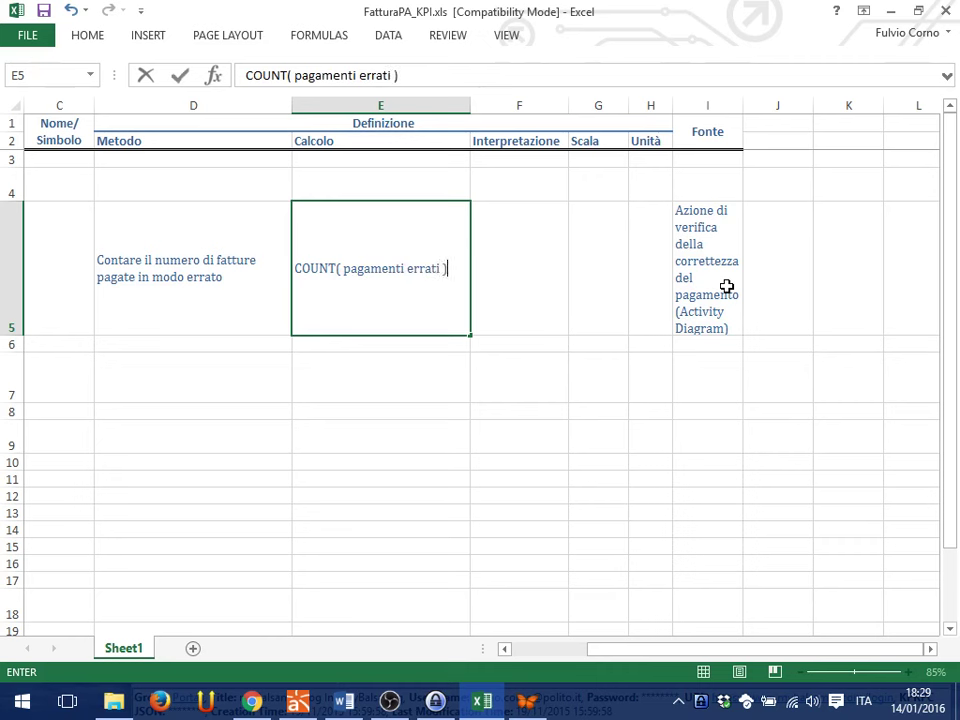
pyautogui.press('Return')
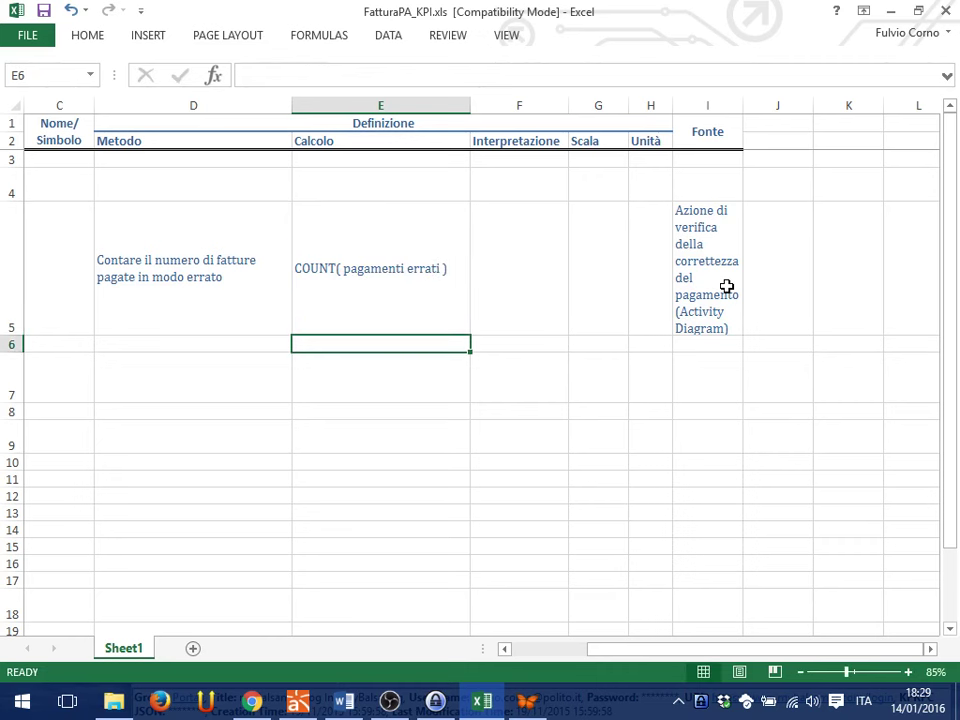
# Enter the first KPI's Interpretazione in cell F5 as "Il più piccolo possibile", with a target of 0.
pyautogui.click(397, 292)
pyautogui.click(720, 236)
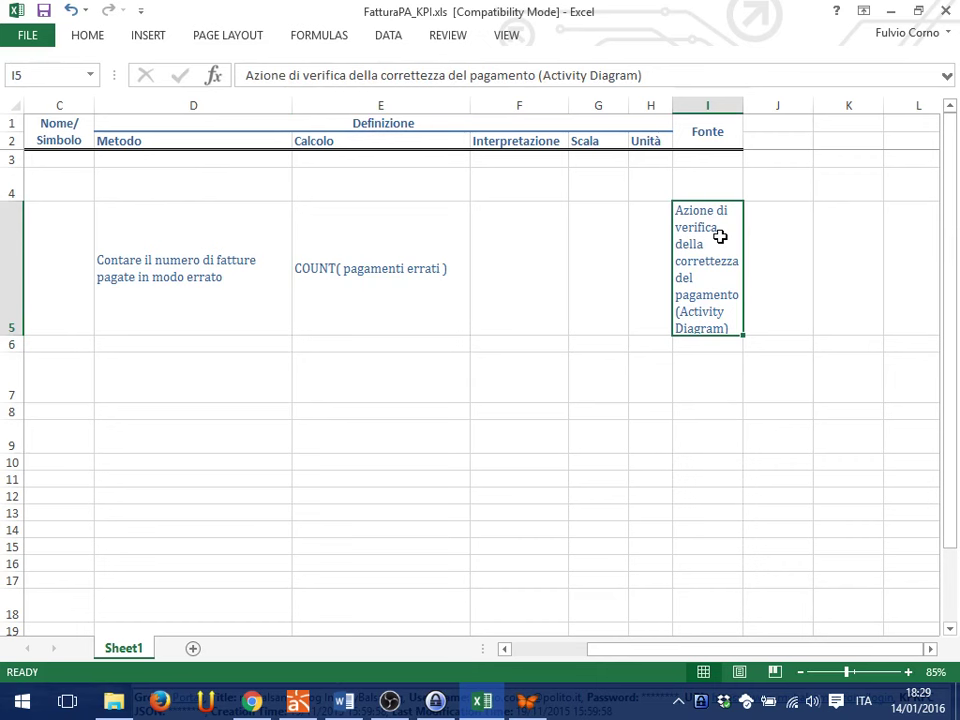
pyautogui.press('Left')
pyautogui.press('Left')
pyautogui.press('Left')
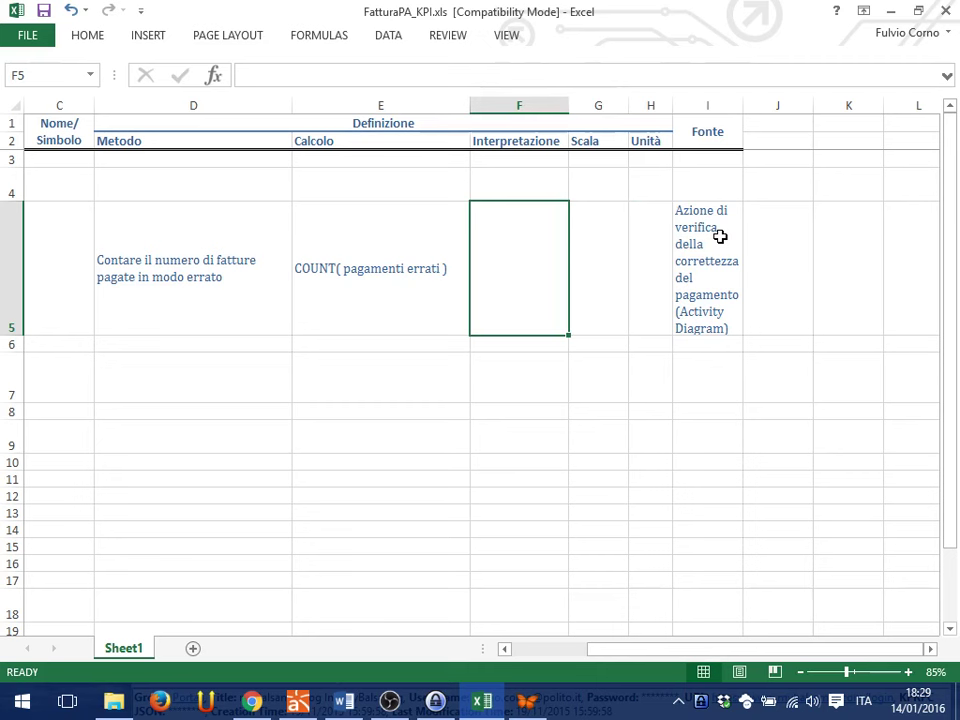
pyautogui.write('Il piu')
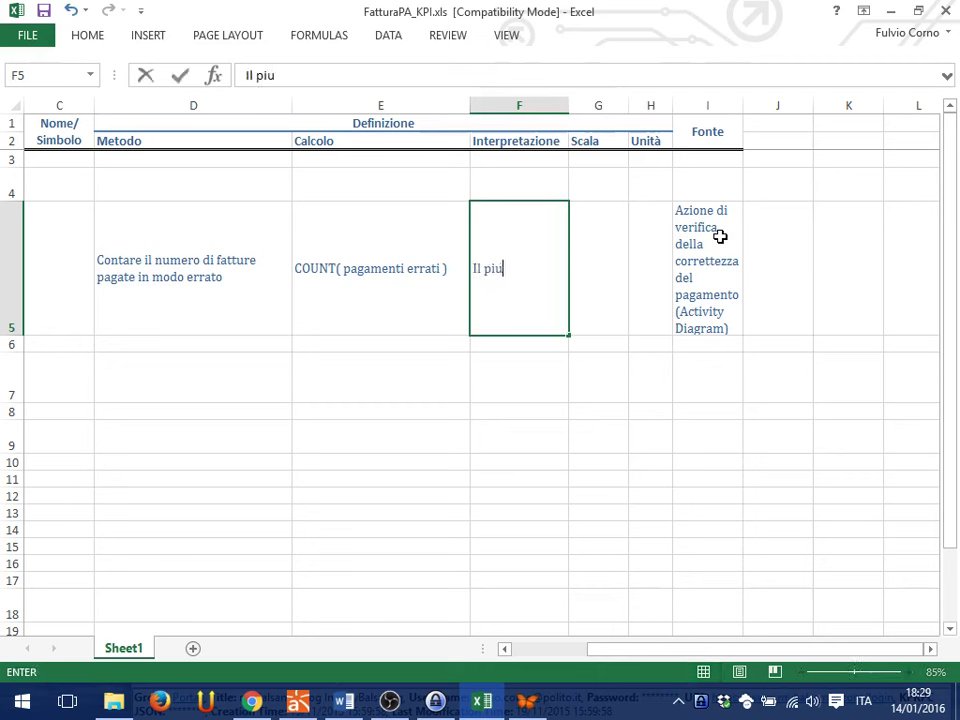
pyautogui.press('BackSpace')
pyautogui.write('ù poccolo')
pyautogui.press('BackSpace')
pyautogui.press('BackSpace')
pyautogui.press('BackSpace')
pyautogui.press('BackSpace')
pyautogui.press('BackSpace')
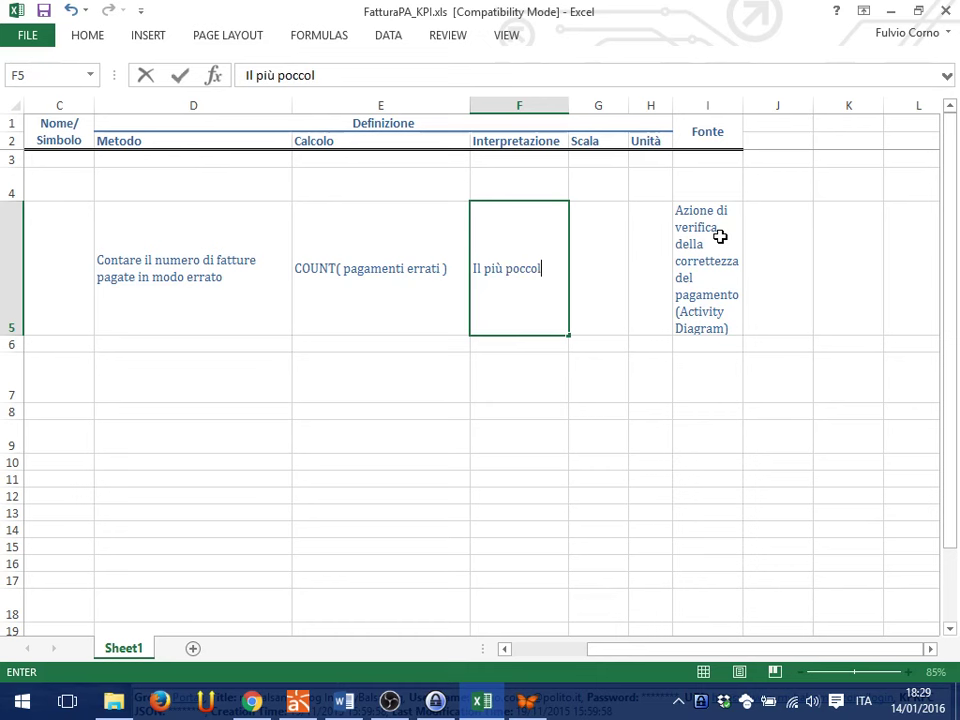
pyautogui.press('BackSpace')
pyautogui.press('BackSpace')
pyautogui.write('iccolo possibil')
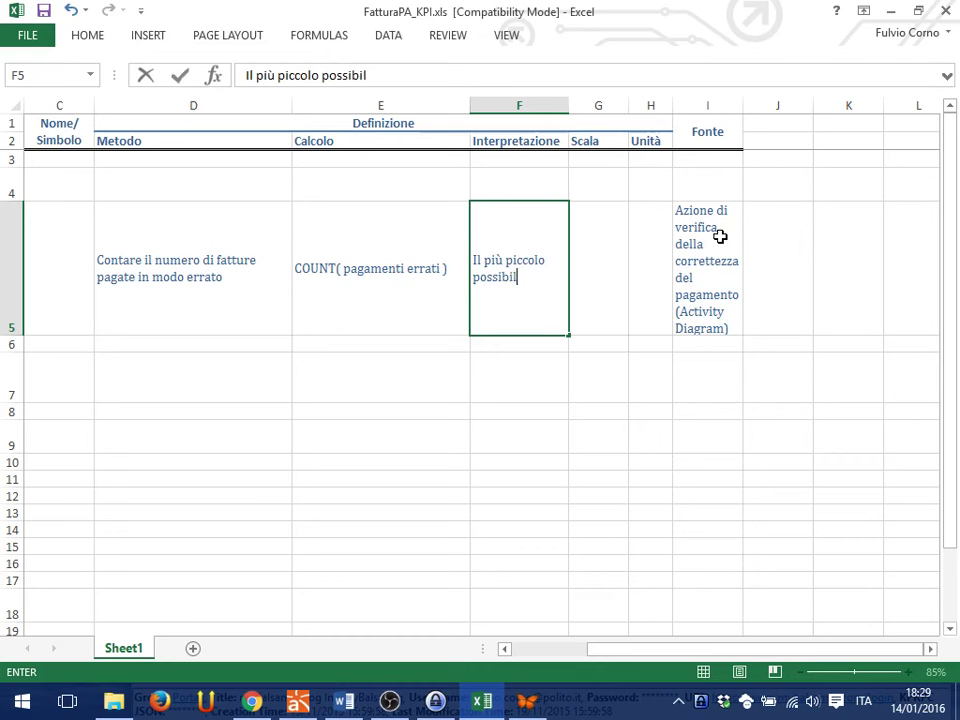
pyautogui.write('e, obi')
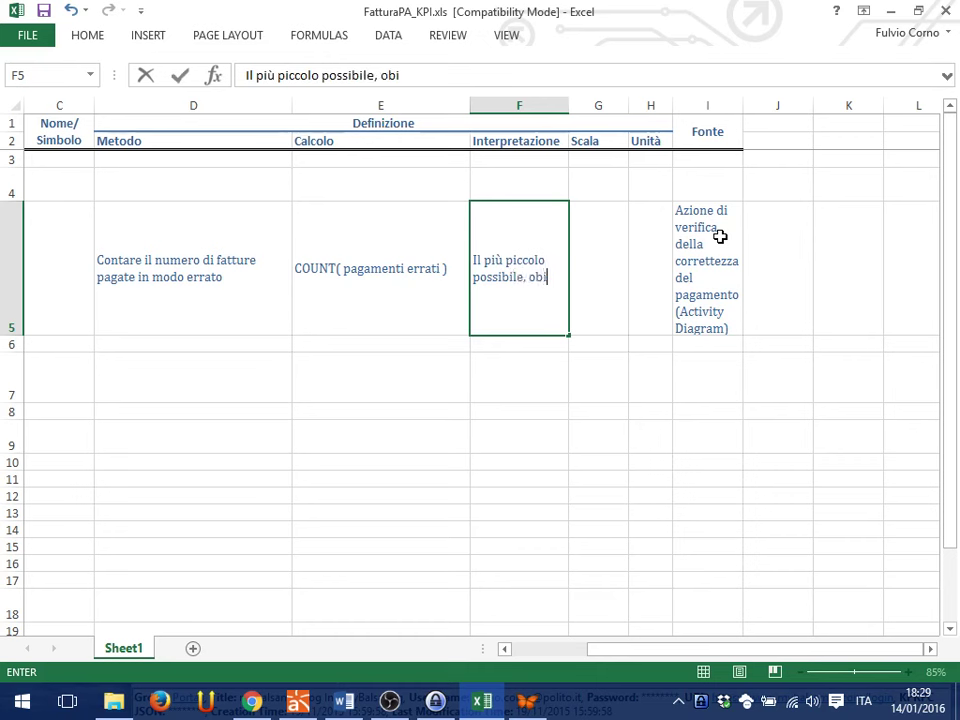
pyautogui.write('ettovo = 0')
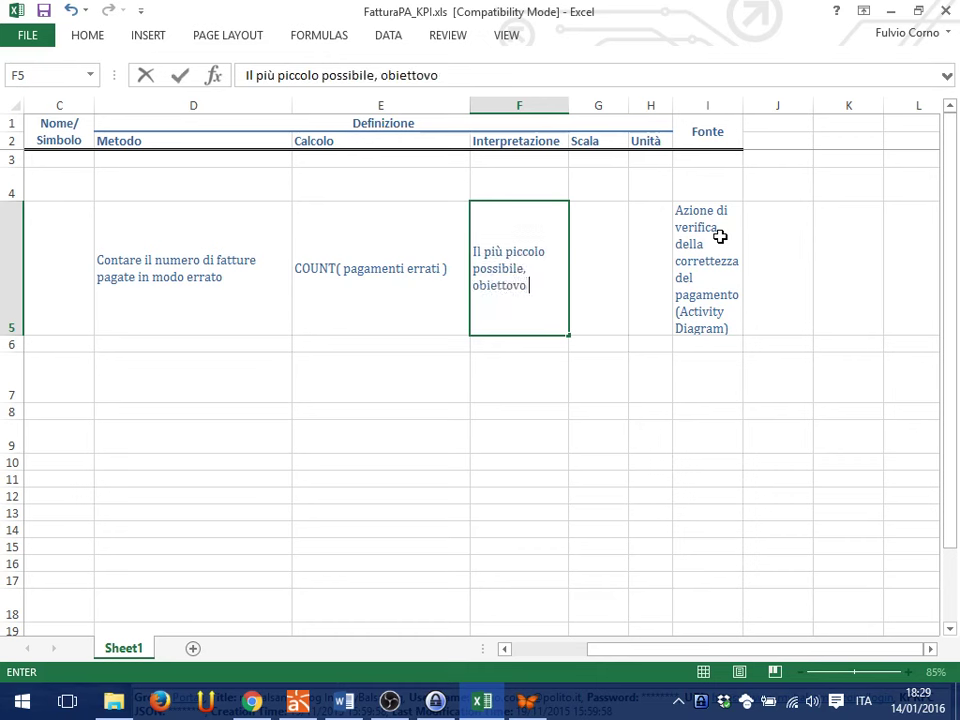
# Correct the misspelled "obiettovo" to "obiettivo" in the first KPI's Interpretazione in cell F5.
pyautogui.press('Left')
pyautogui.press('Left')
pyautogui.press('Left')
pyautogui.press('Left')
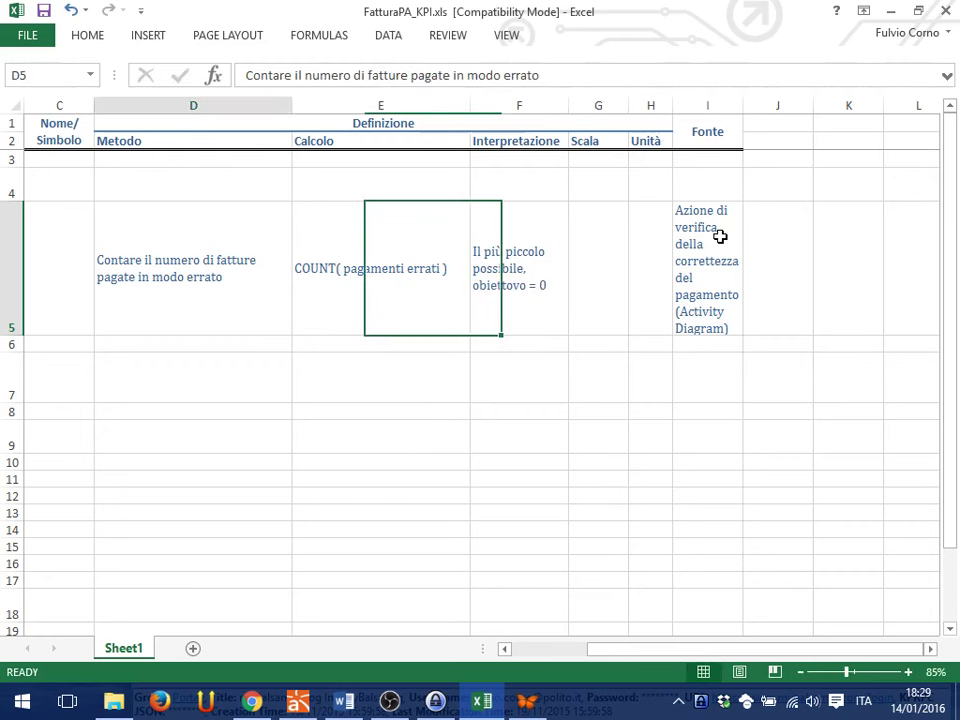
pyautogui.press('Right')
pyautogui.press('Right')
pyautogui.press('Right')
pyautogui.press('Right')
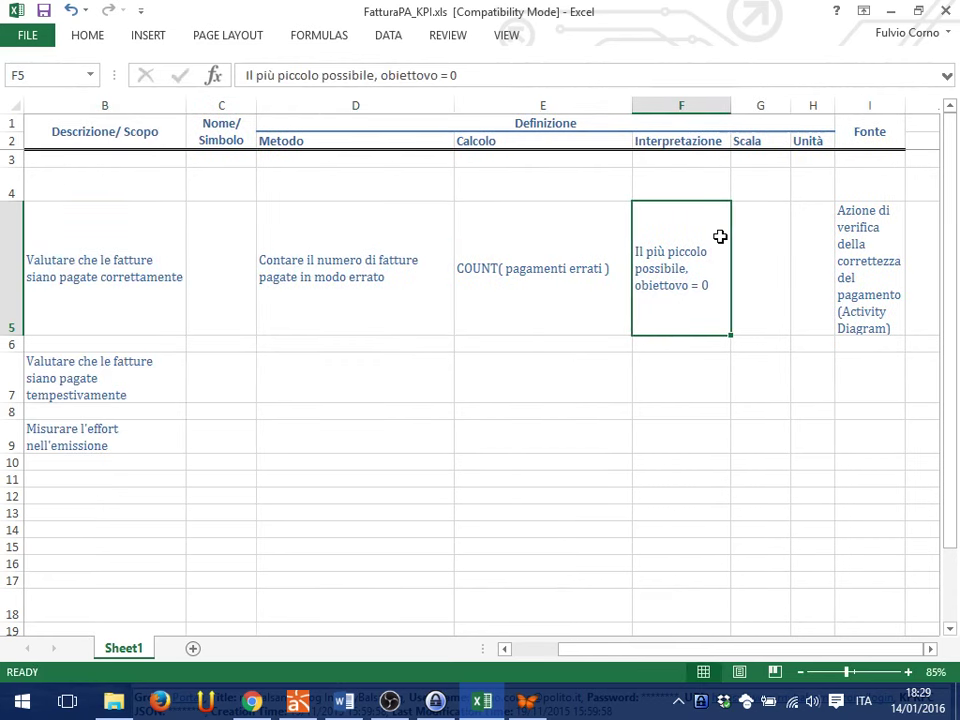
pyautogui.press('F2')
pyautogui.press('Left')
pyautogui.press('Left')
pyautogui.press('Left')
pyautogui.press('Left')
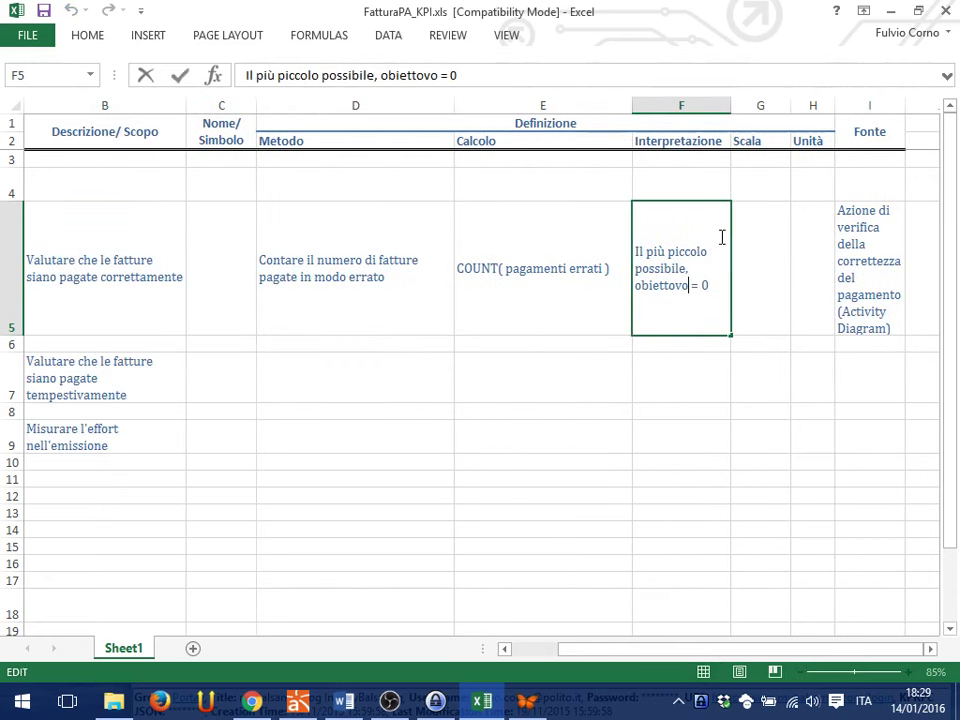
pyautogui.press('Left')
pyautogui.press('Left')
pyautogui.press('BackSpace')
pyautogui.write('i')
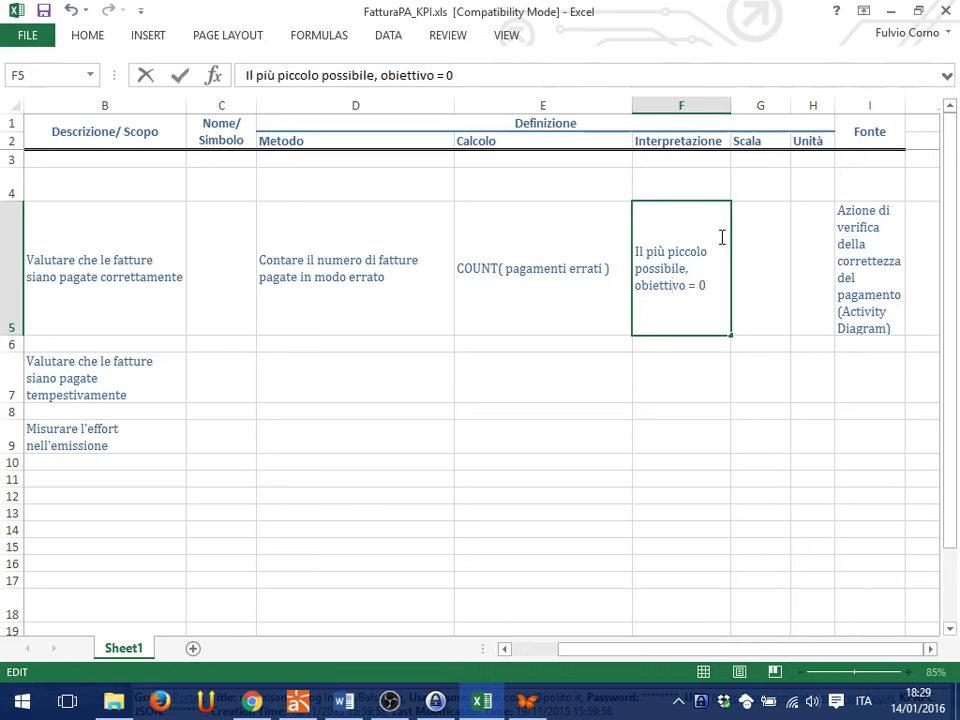
pyautogui.press('Return')
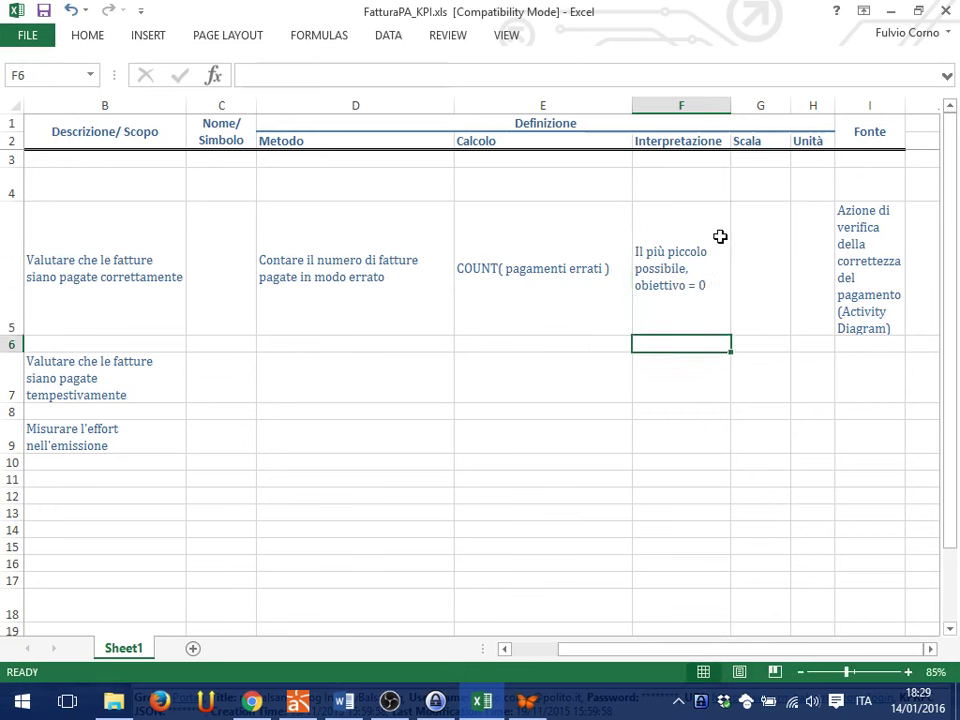
# Enter "Absolute" as the first KPI's Scala in cell G5 and select its Unità cell H5.
pyautogui.press('Up')
pyautogui.press('Right')
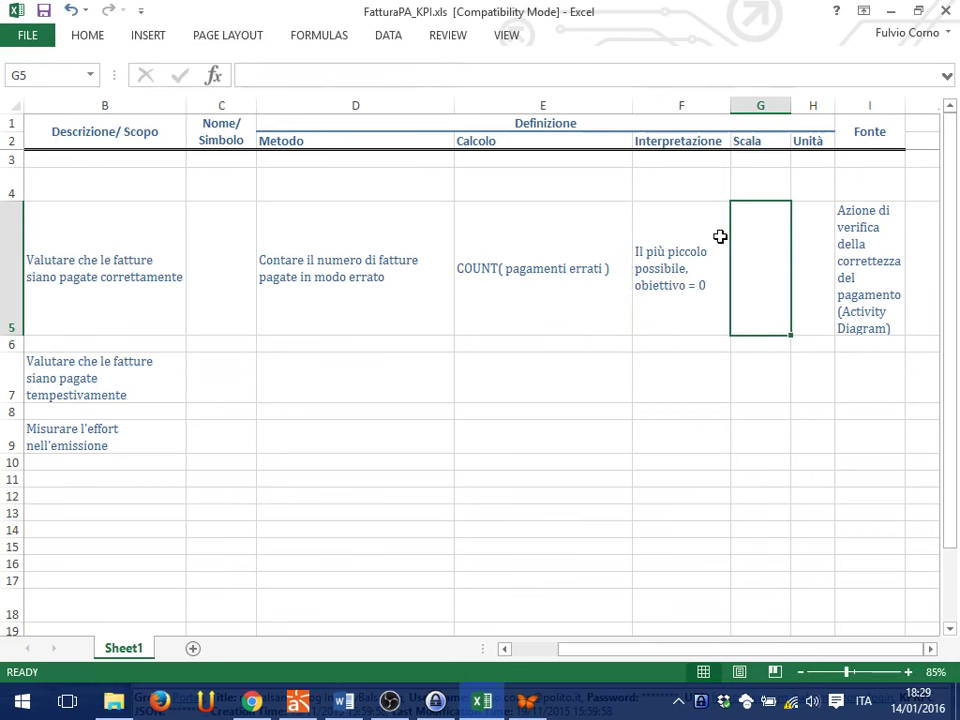
pyautogui.write('Abso')
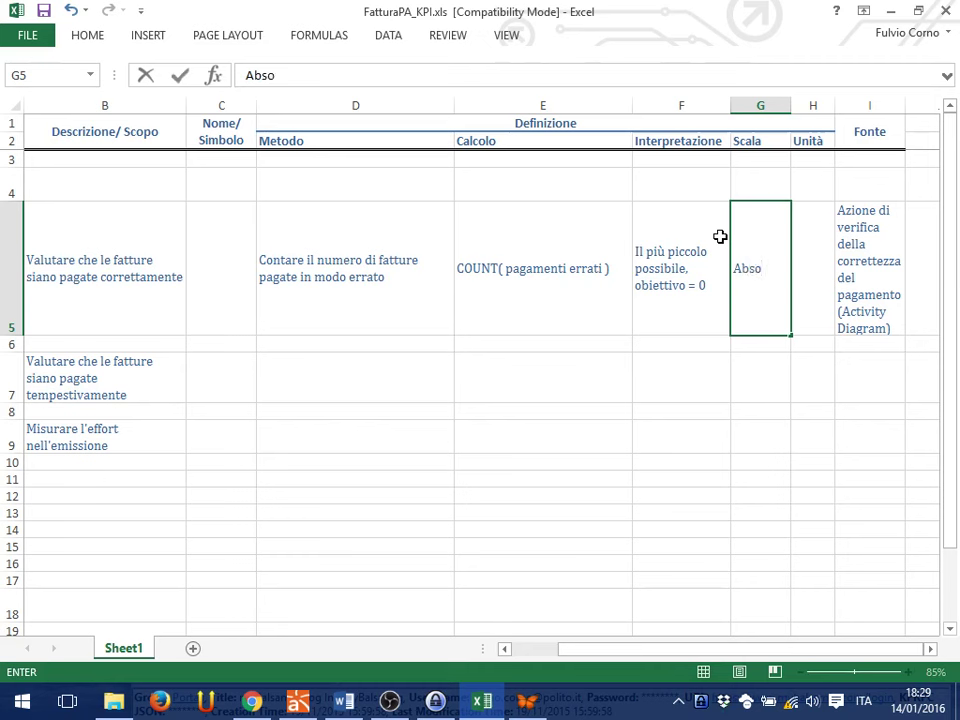
pyautogui.write('lute')
pyautogui.press('Return')
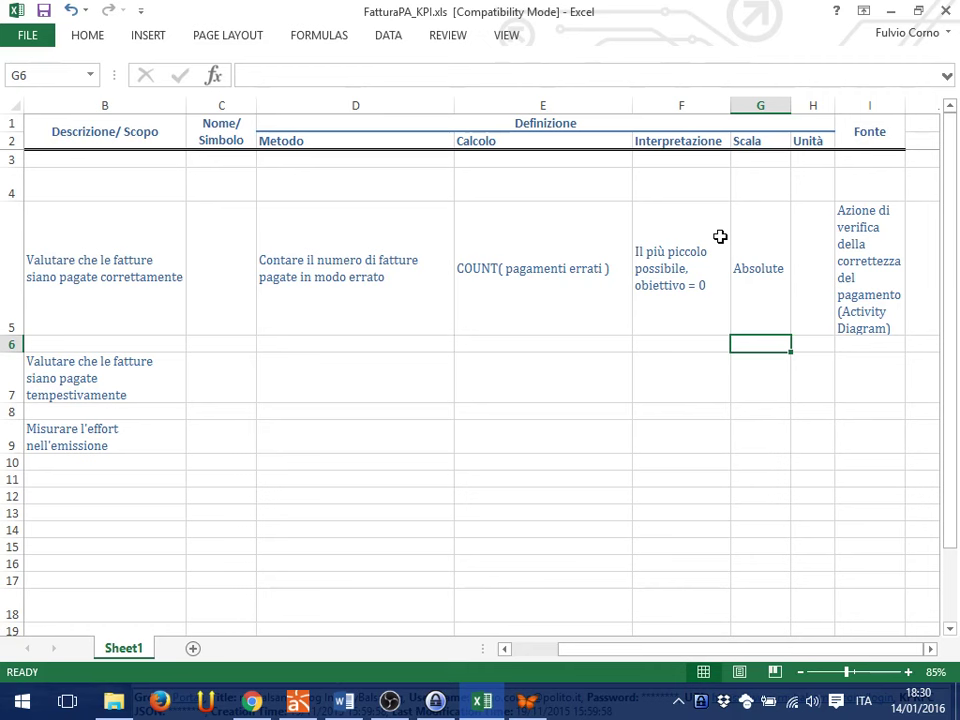
pyautogui.press('Up')
pyautogui.press('Right')
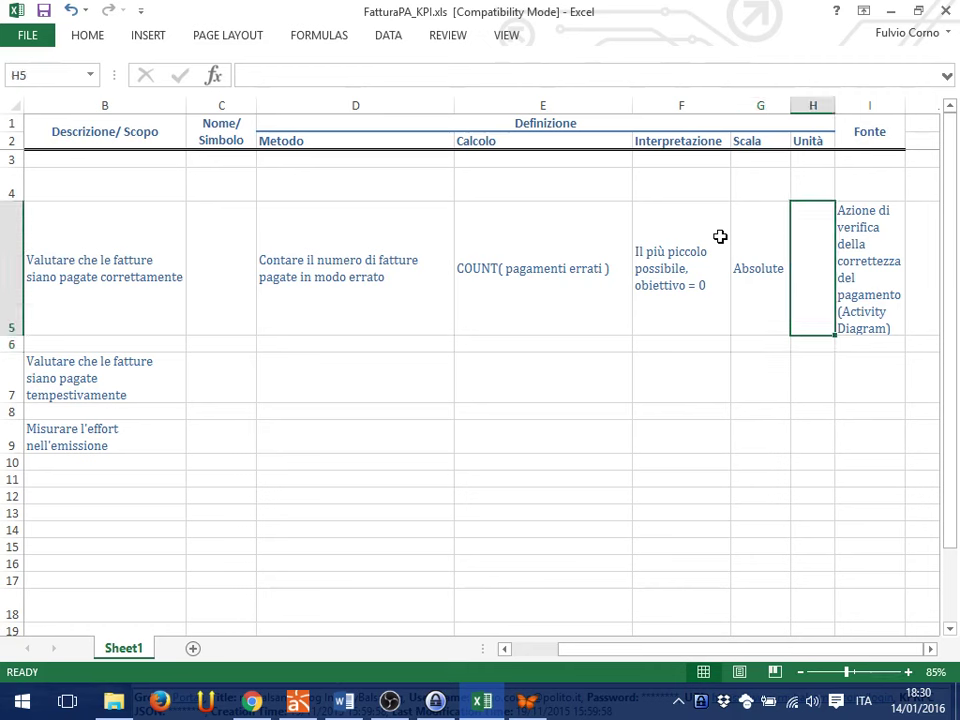
pyautogui.press('alt')
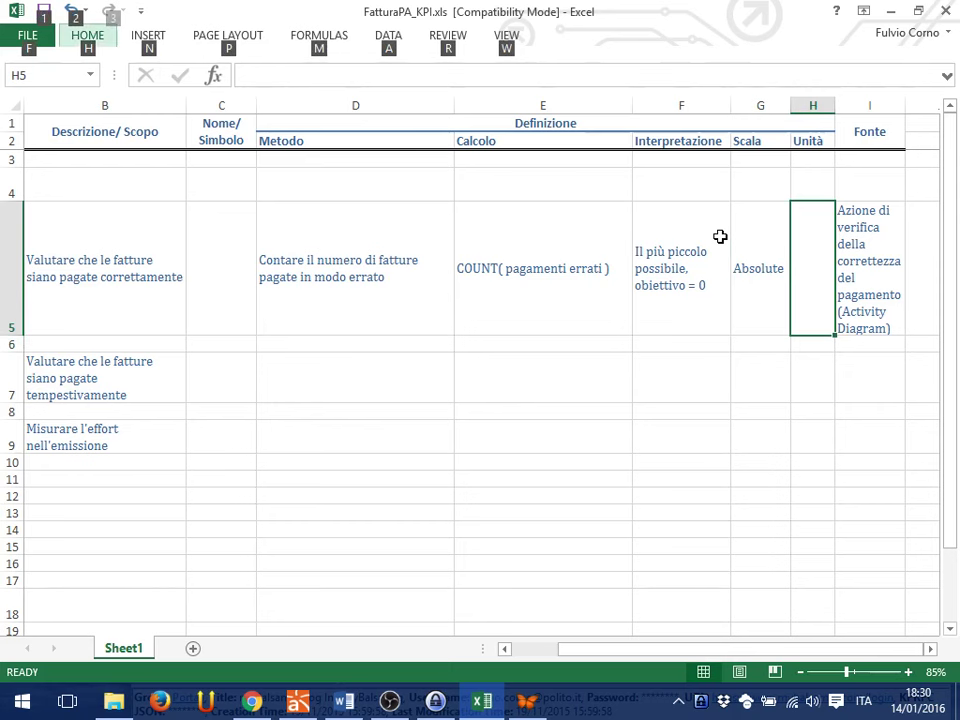
pyautogui.press('f')
pyautogui.press('a')
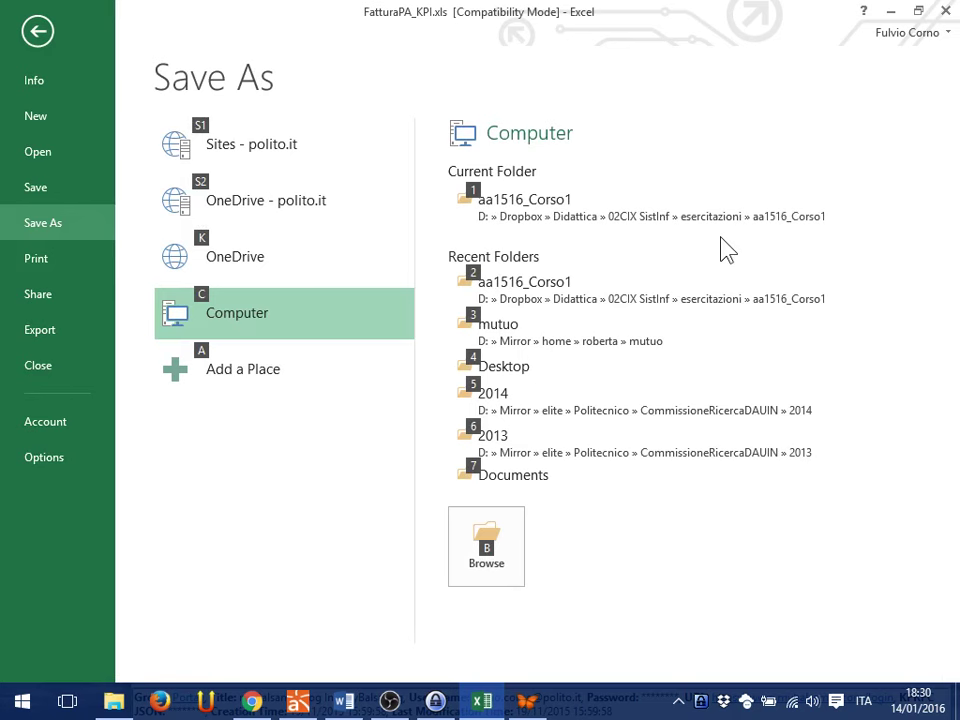
pyautogui.press('Escape')
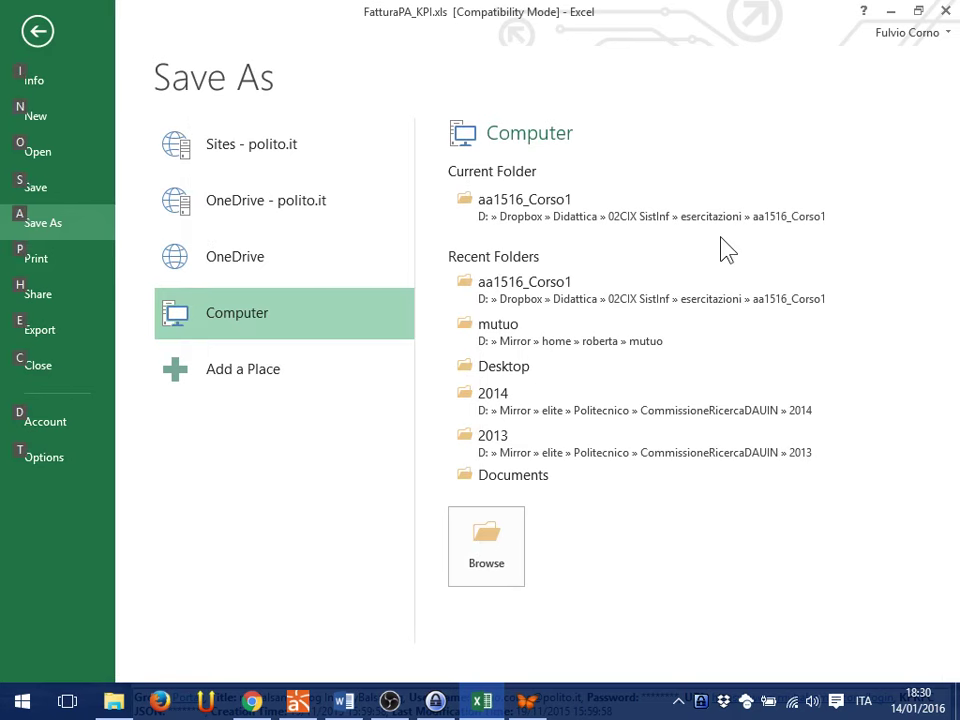
pyautogui.click(36, 32)
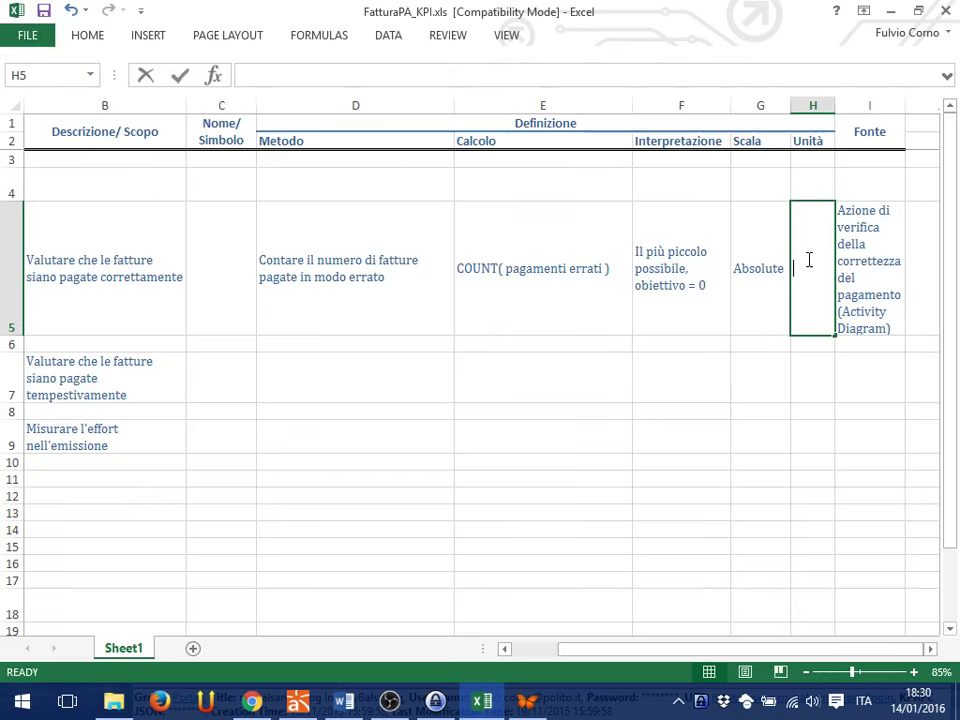
# Enter "Fatture" as the first KPI's Unità in cell H5.
pyautogui.write('Fatture')
pyautogui.hotkey('ctrl', 'Return')
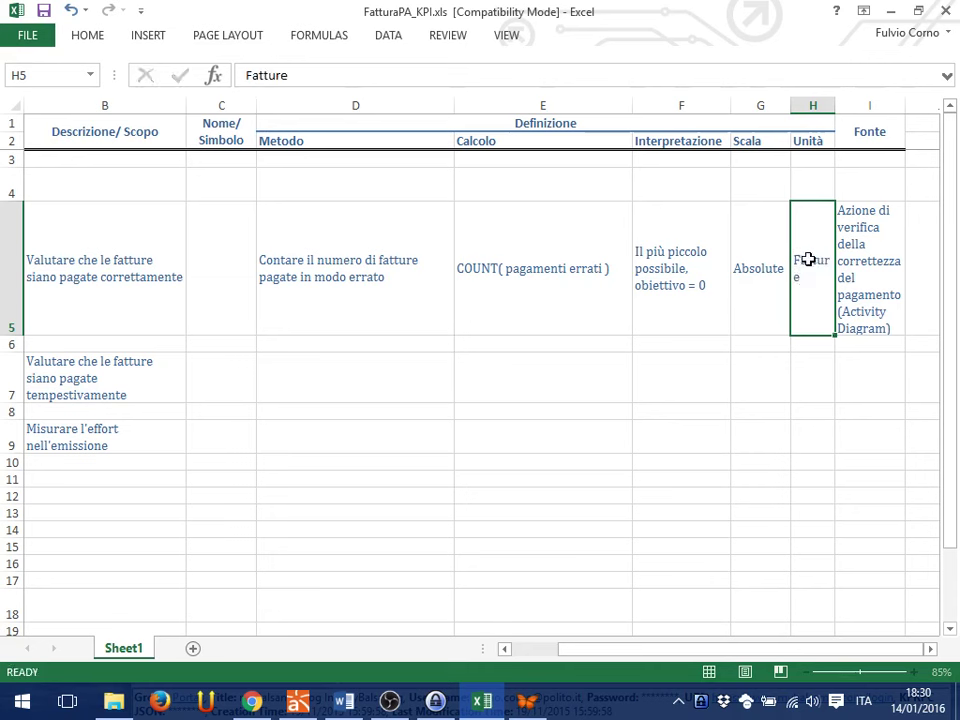
pyautogui.press('Return')
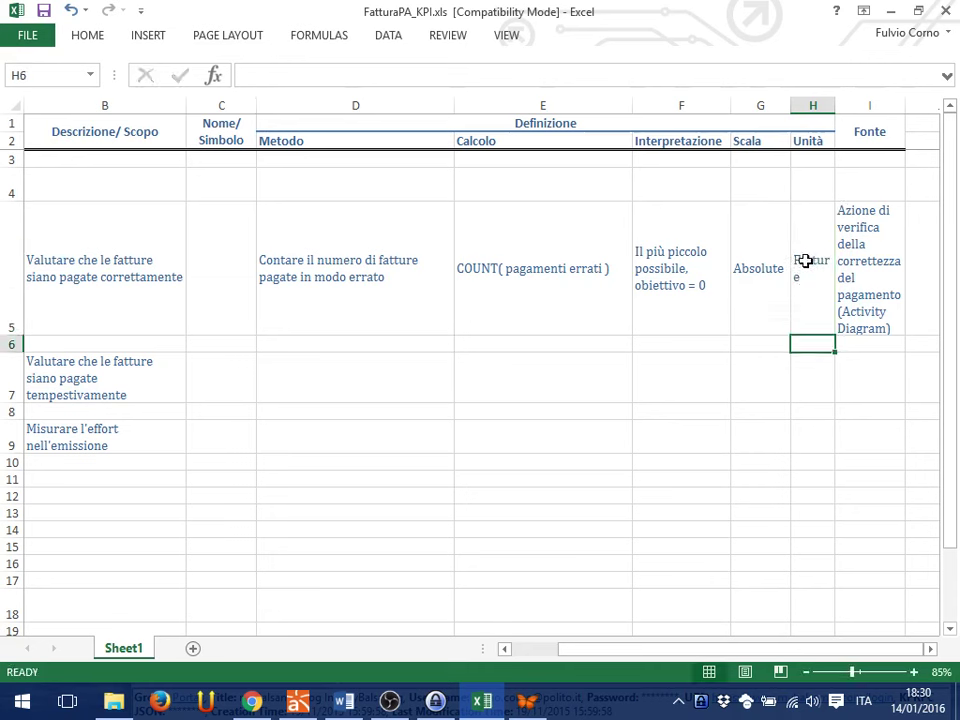
# Enter "PERR" as the first KPI's Nome/Simbolo in cell C5.
pyautogui.click(232, 278)
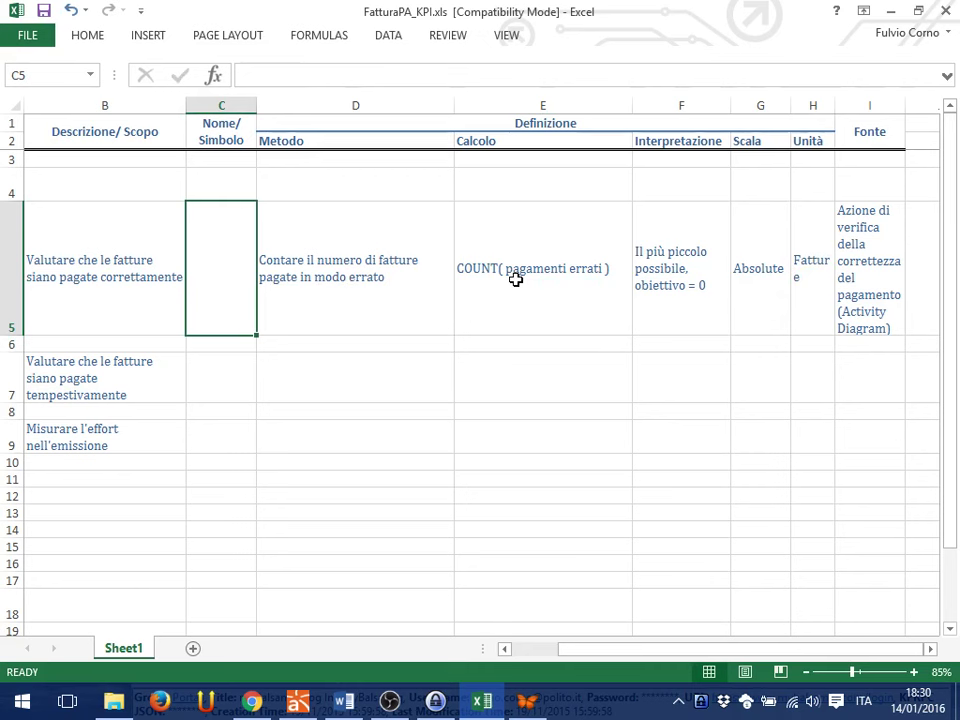
pyautogui.write('PERR')
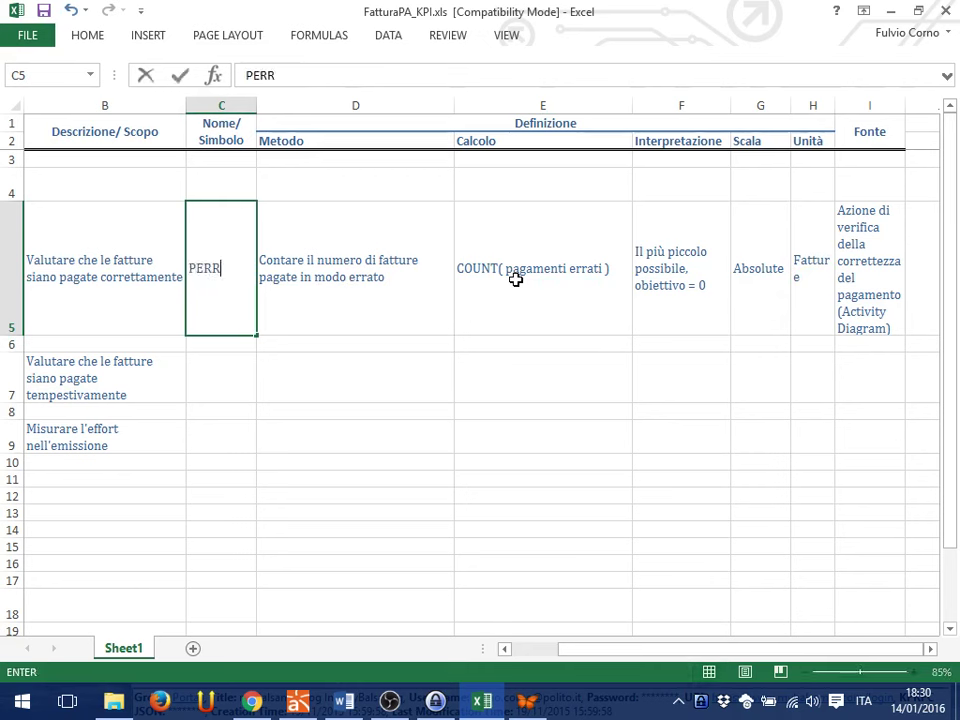
pyautogui.press('Return')
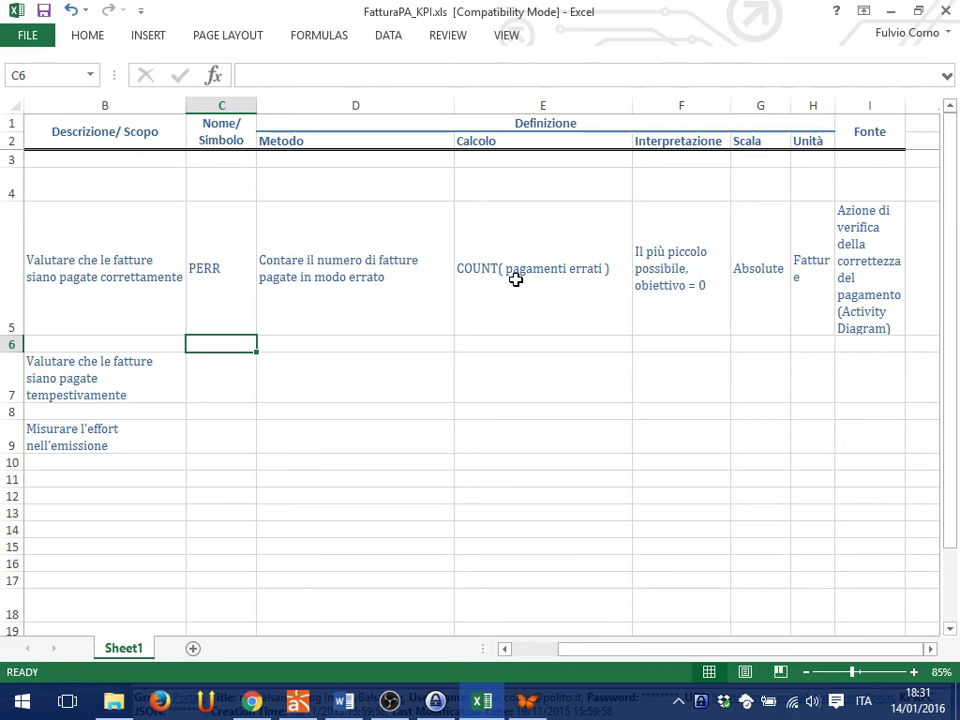
# Review the service time KPI's row 7 from its Categoria across to Fonte, and the first KPI's Fonte in cell I5.
pyautogui.press('Down')
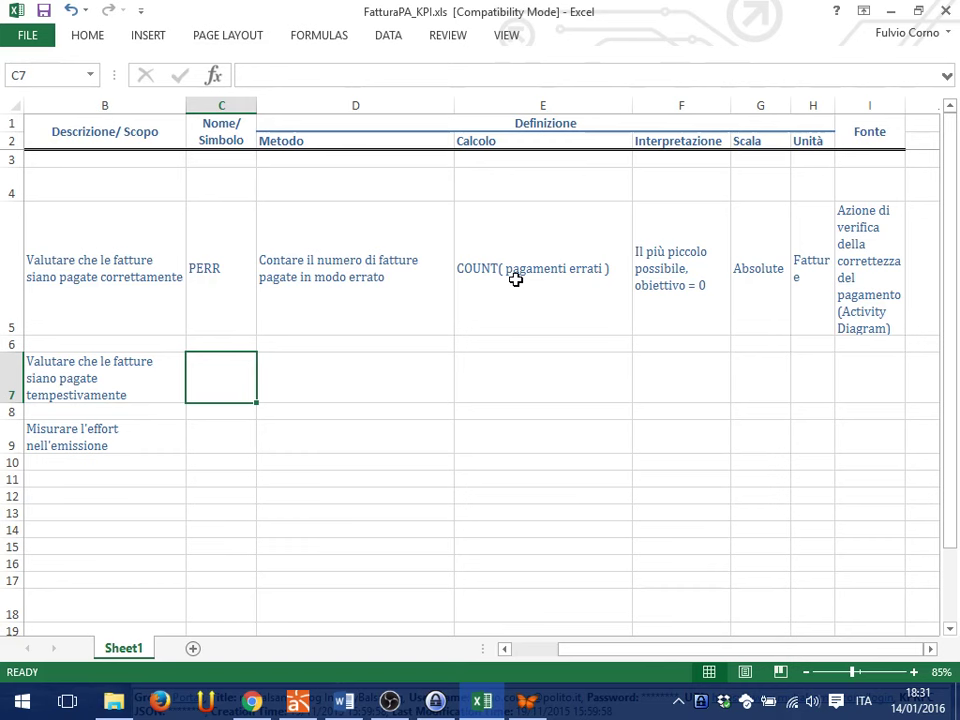
pyautogui.press('Left')
pyautogui.press('Left')
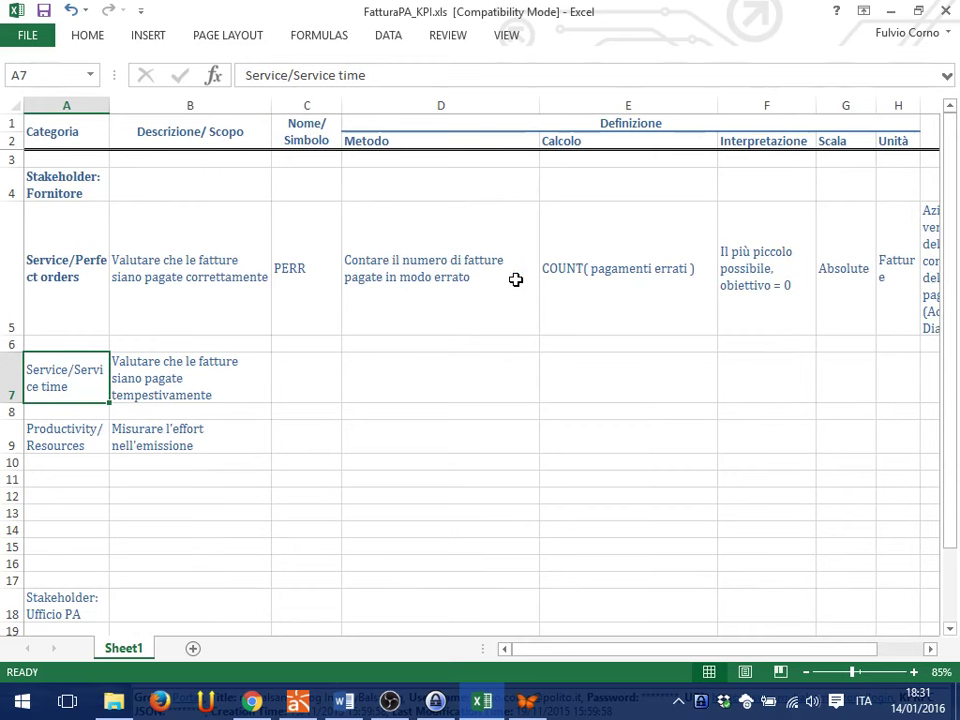
pyautogui.press('Right')
pyautogui.press('Right')
pyautogui.press('Right')
pyautogui.press('Right')
pyautogui.press('Right')
pyautogui.press('Right')
pyautogui.press('Right')
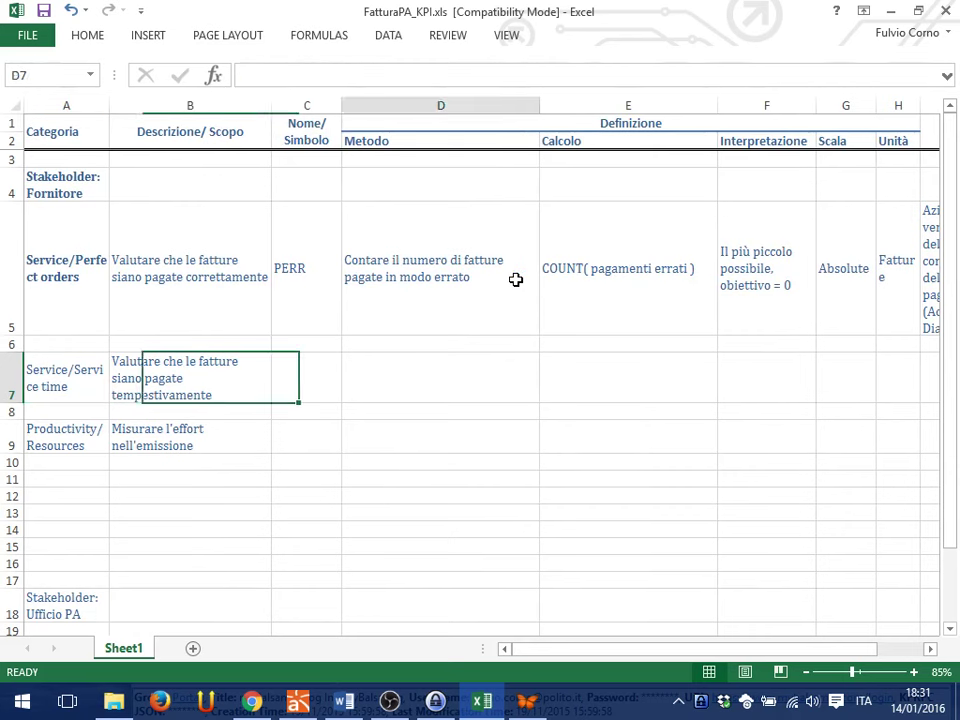
pyautogui.press('Right')
pyautogui.press('Up')
pyautogui.press('Up')
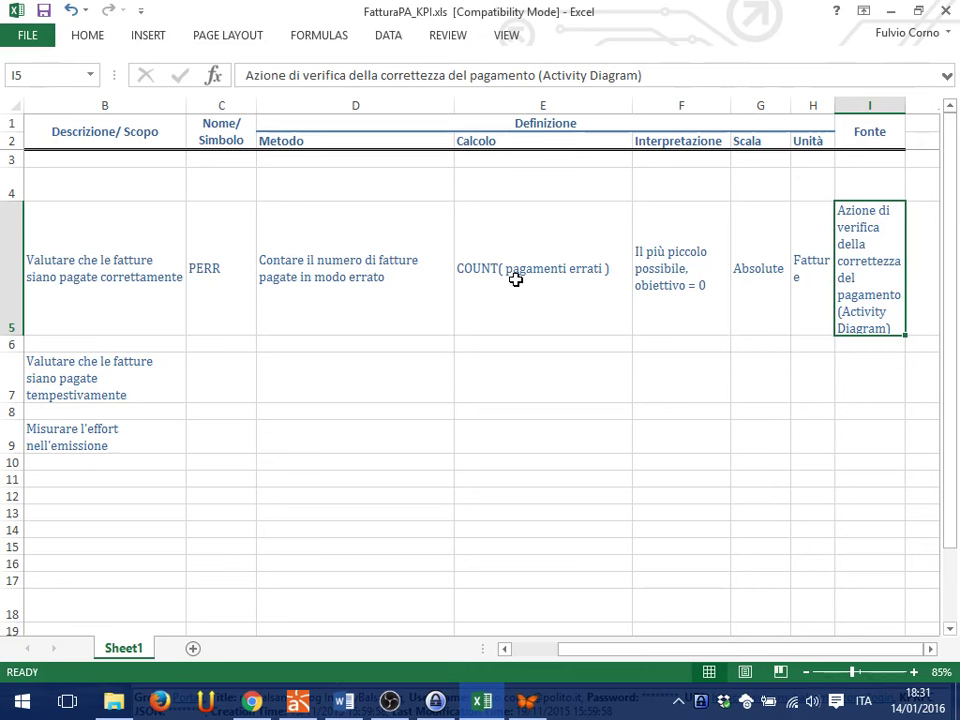
# Enter "Ratio" as the timely payment KPI's Scala in cell G7.
pyautogui.press('Down')
pyautogui.press('Down')
pyautogui.press('Left')
pyautogui.press('Left')
pyautogui.press('Left')
pyautogui.press('Left')
pyautogui.press('Left')
pyautogui.press('Left')
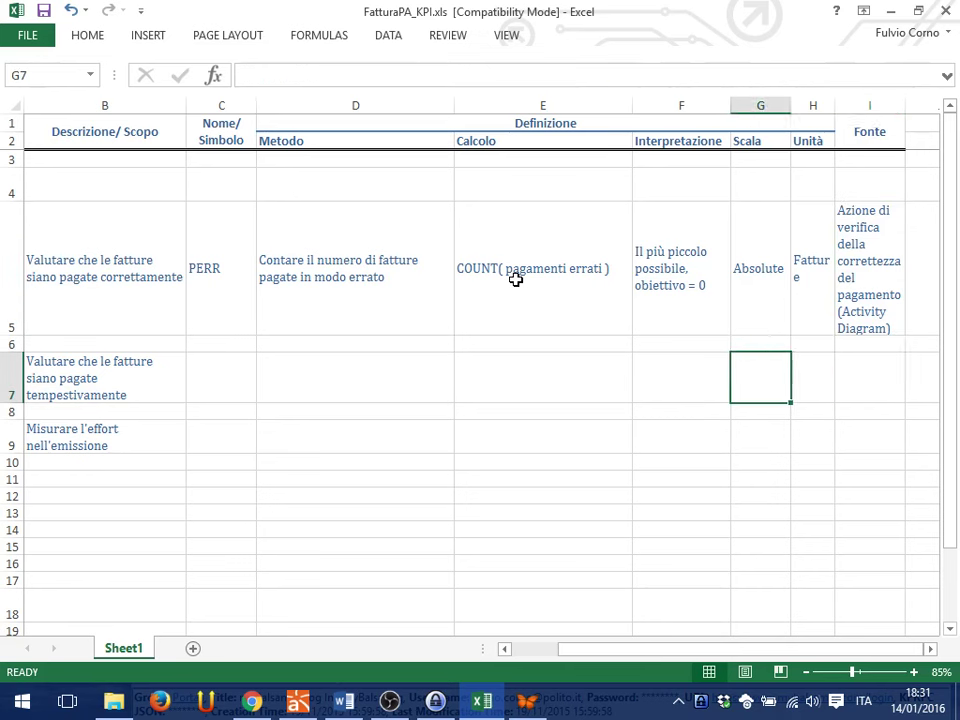
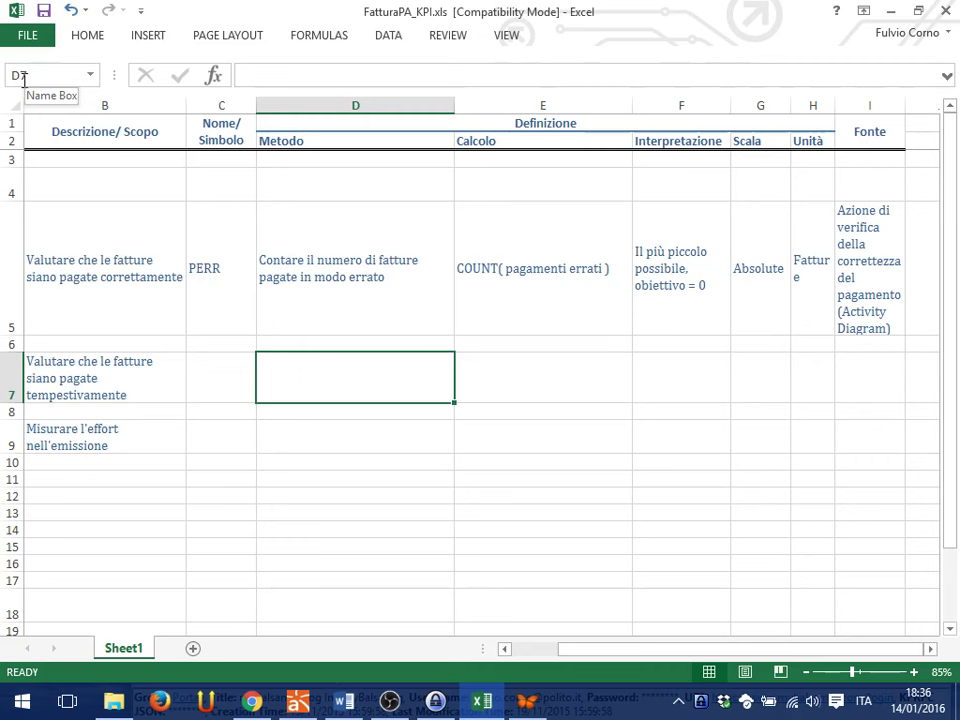
pyautogui.doubleClick(763, 379)
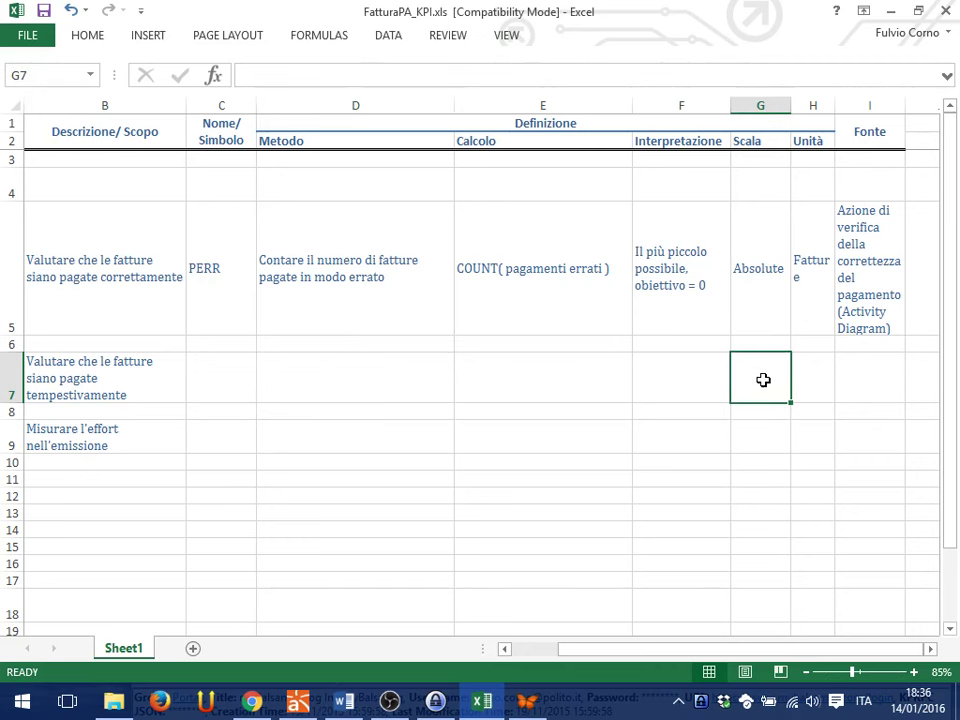
pyautogui.write('Ratio')
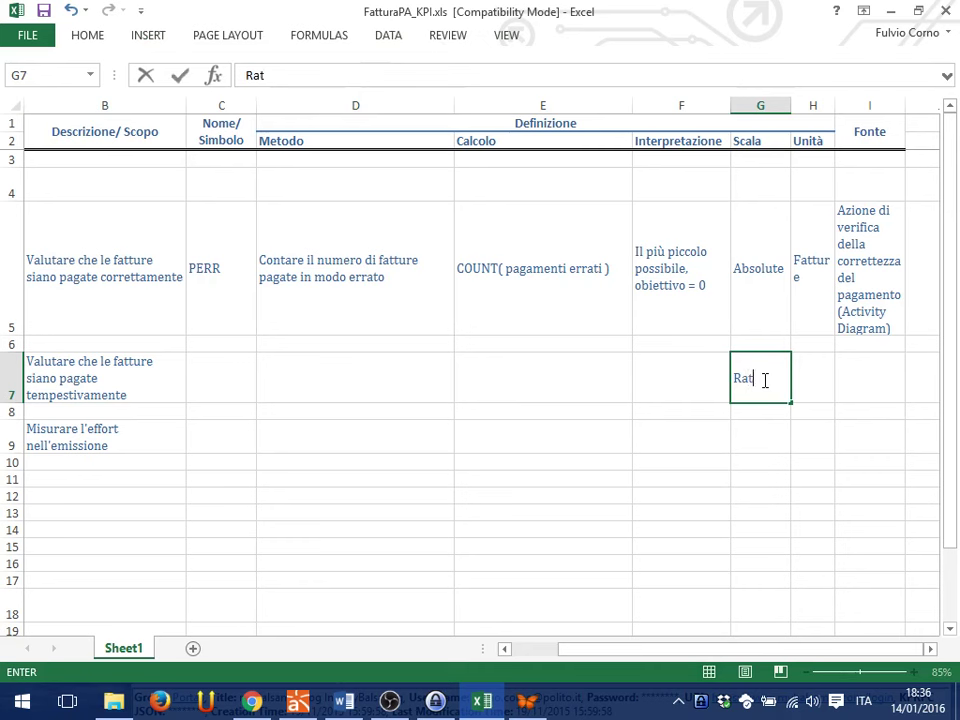
pyautogui.press('Return')
# Enter "Differenza(data pagamento-data invio)" in the timely payment KPI's Metodo cell D7.
pyautogui.press('Left')
pyautogui.press('Left')
pyautogui.press('Left')
pyautogui.press('Left')
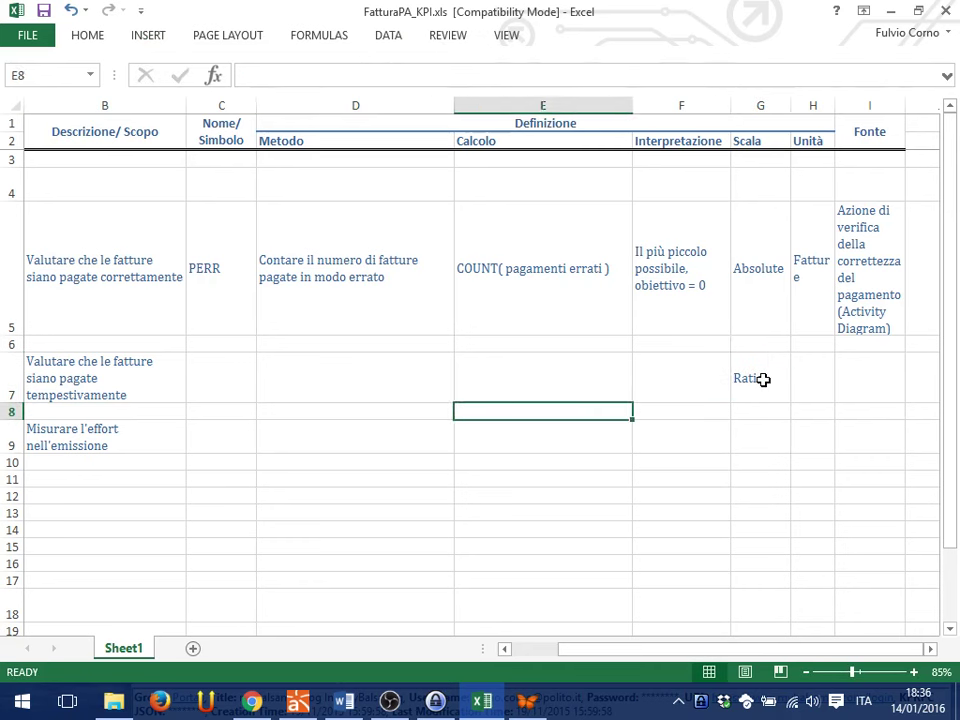
pyautogui.press('Up')
pyautogui.press('Right')
pyautogui.write('Diffe')
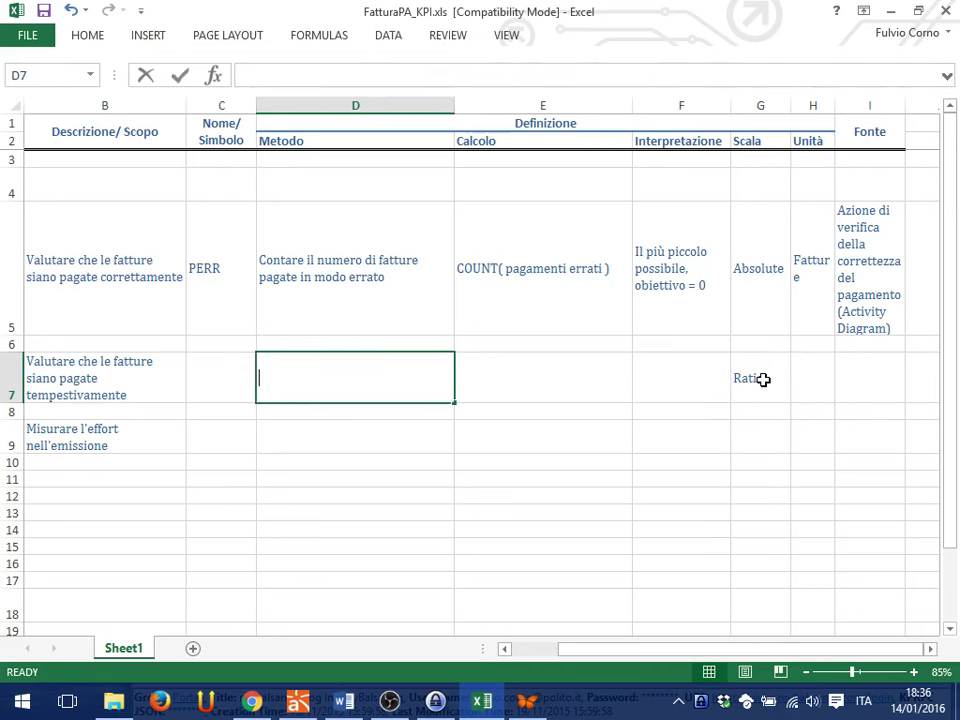
pyautogui.write('renza')
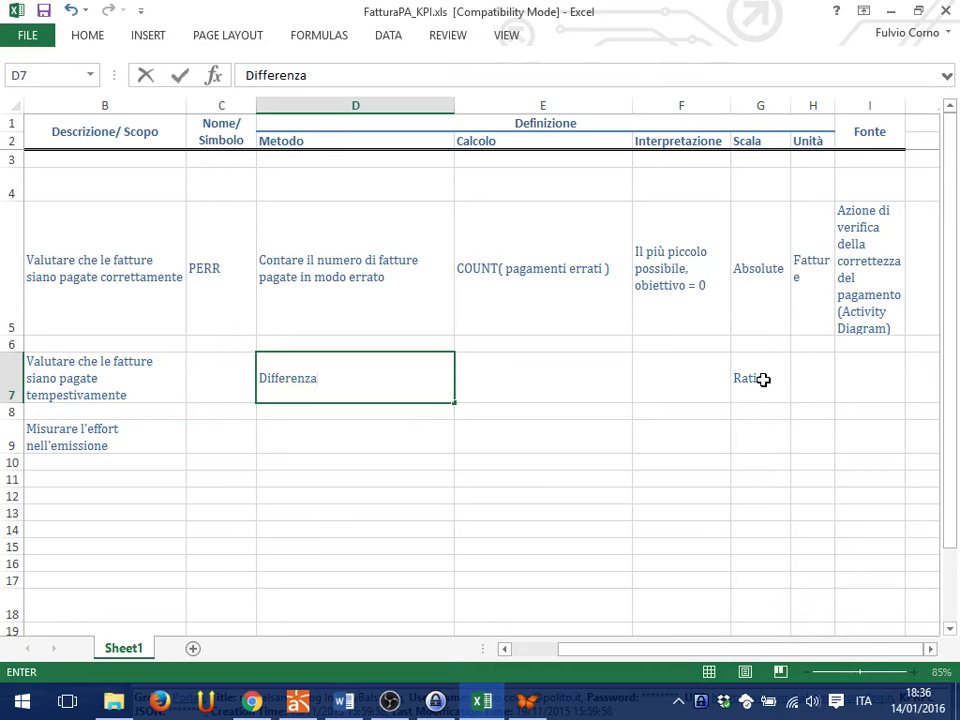
pyautogui.write('(data pagamento')
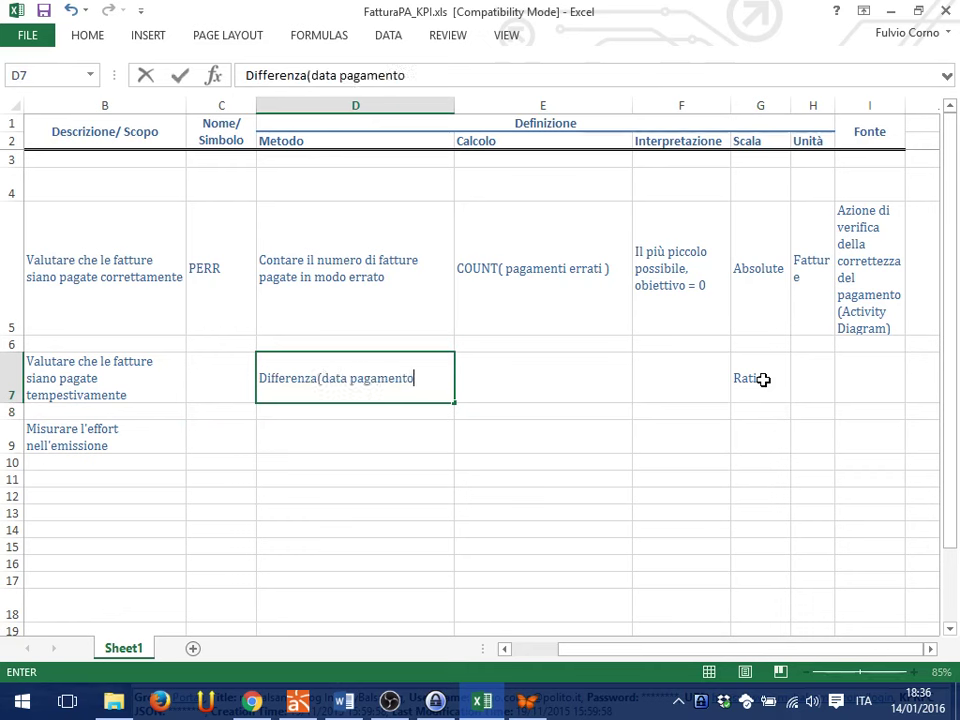
pyautogui.write('-date')
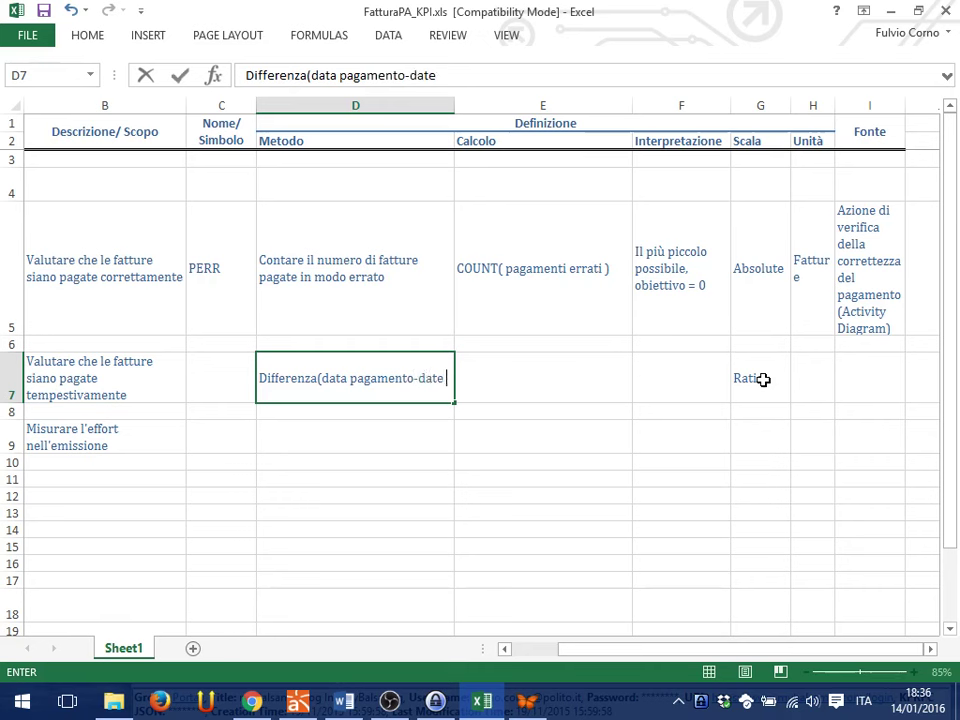
pyautogui.press('BackSpace')
pyautogui.write('a invio)')
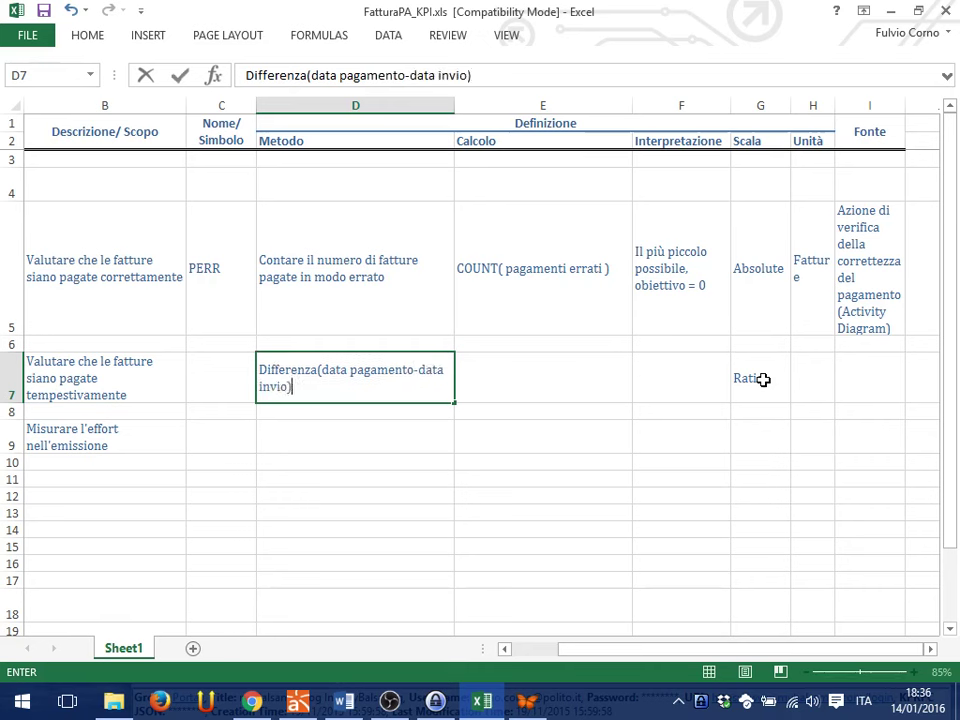
pyautogui.press('Return')
pyautogui.press('Up')
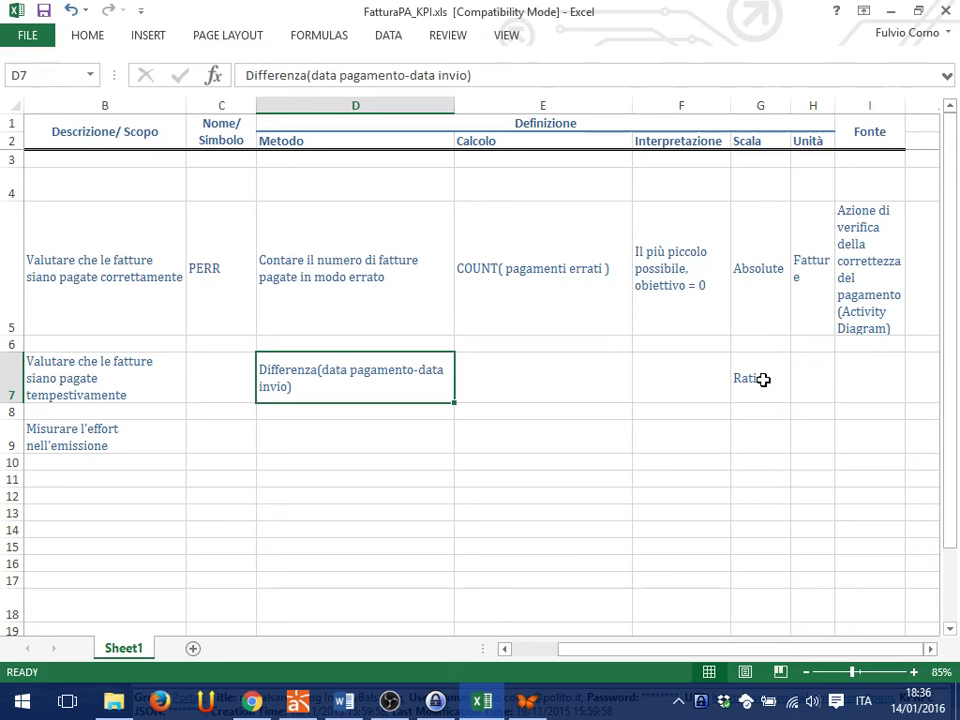
# Move the date difference text from Metodo cell D7 to Calcolo cell E7.
pyautogui.hotkey('ctrl', 'x')
pyautogui.press('Right')
pyautogui.hotkey('ctrl', 'v')
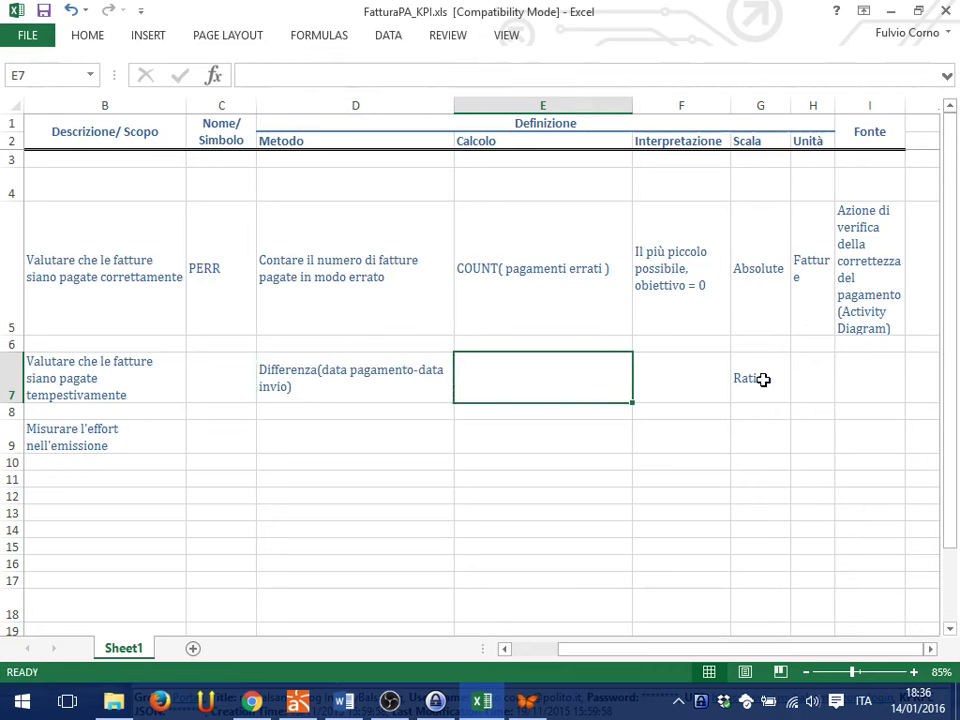
pyautogui.press('Left')
pyautogui.press('Right')
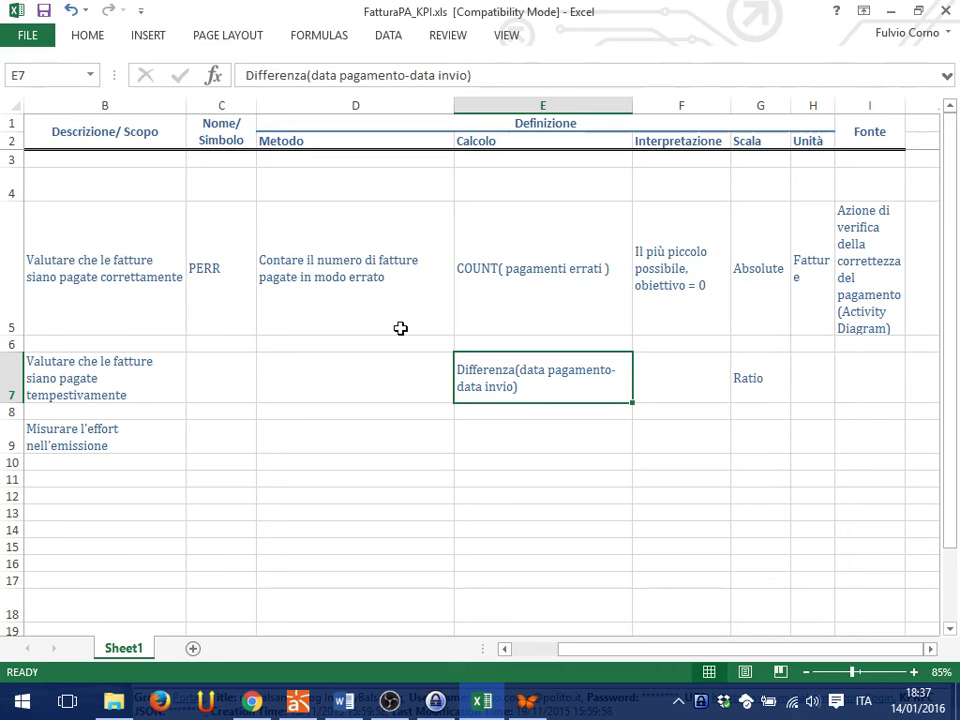
# Extend the timely payment KPI's Calcolo in cell E7 to "Count(Differenza(data pagamento-data invio) > 60gg )".
pyautogui.click(78, 403)
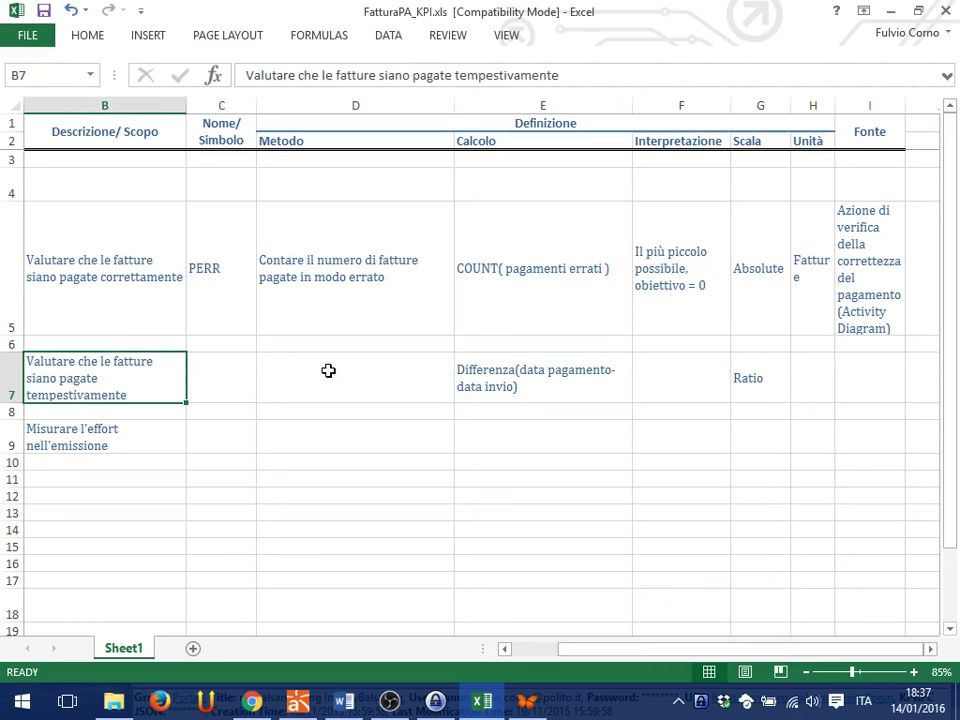
pyautogui.click(475, 362)
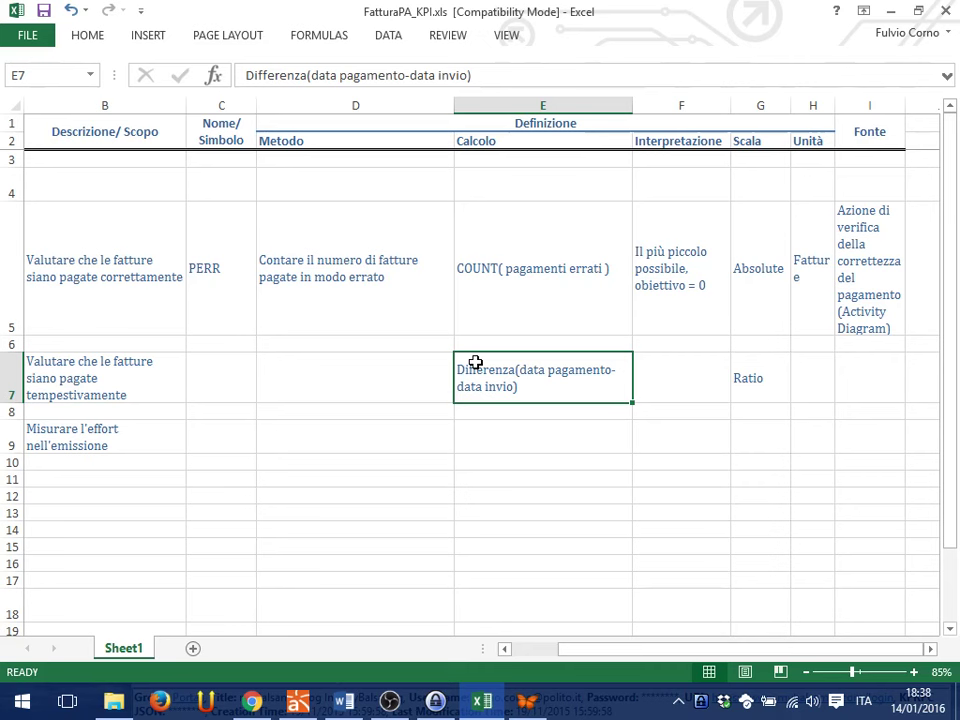
pyautogui.doubleClick(533, 388)
pyautogui.write('> ')
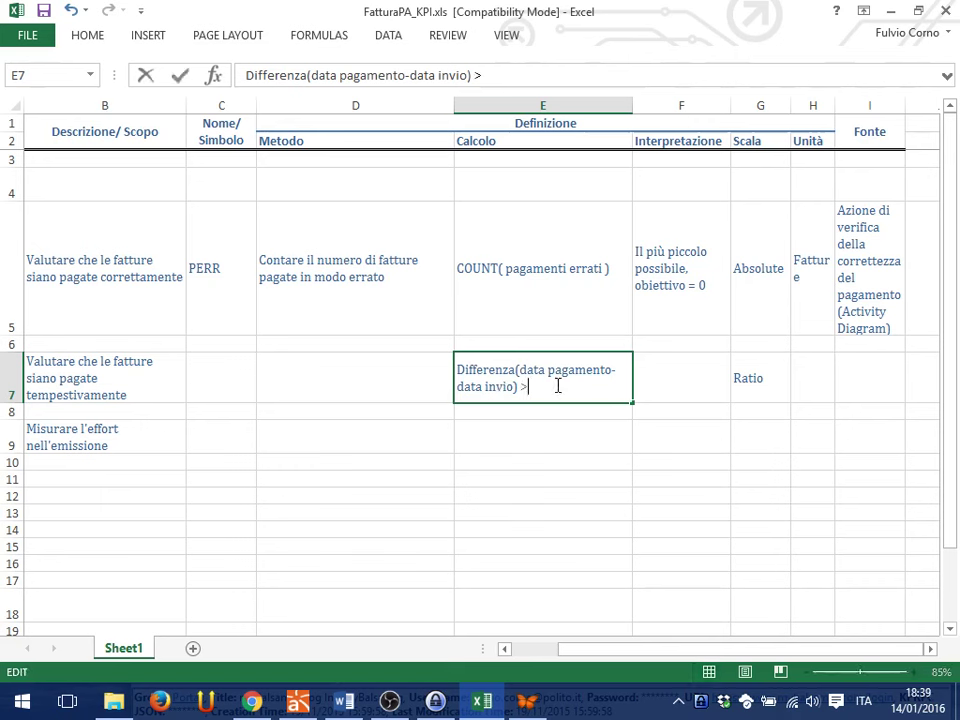
pyautogui.write('600')
pyautogui.press('BackSpace')
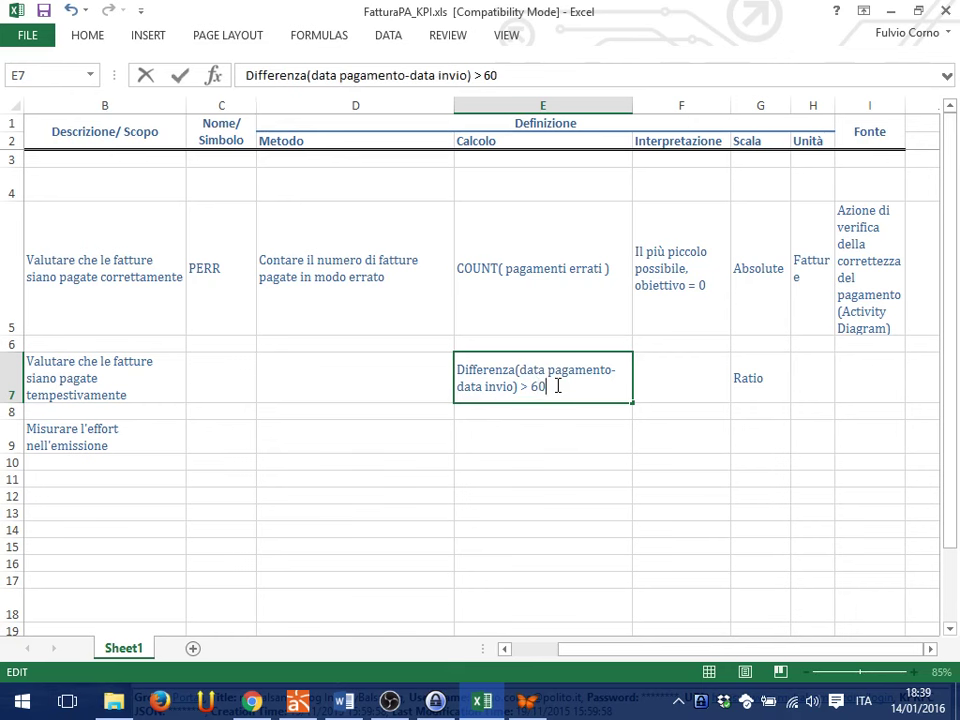
pyautogui.write('gg )')
pyautogui.click(459, 368)
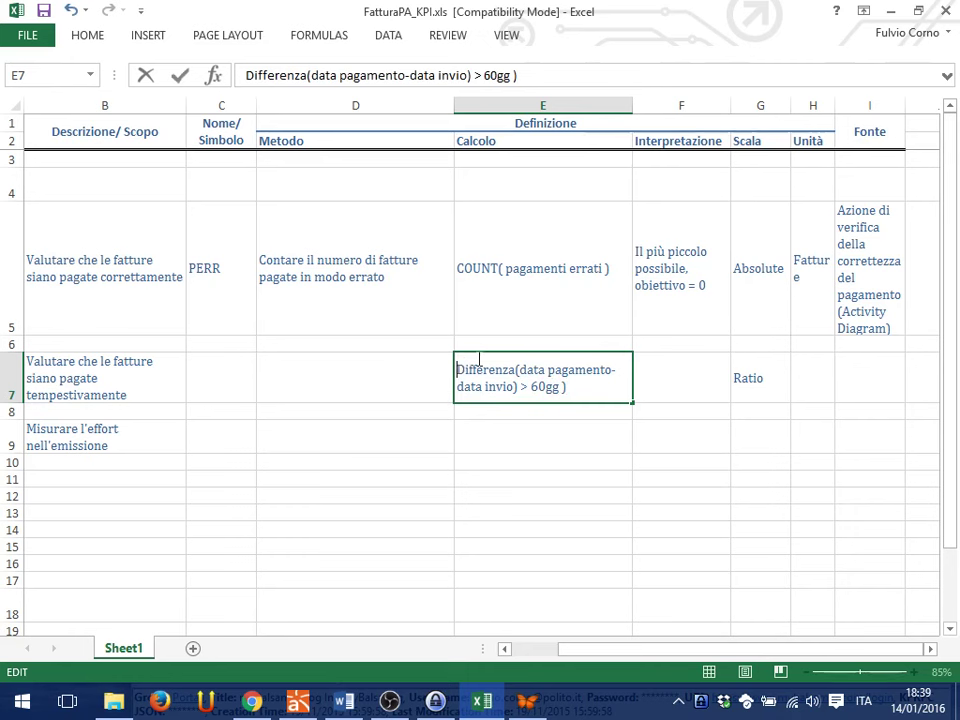
pyautogui.write('Count(')
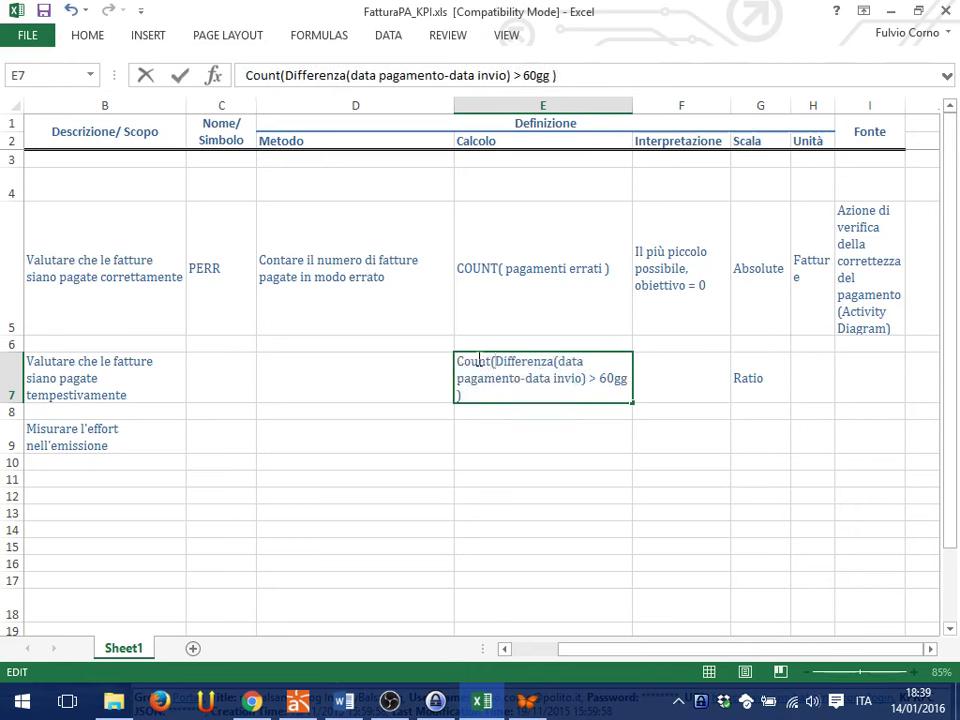
pyautogui.press('Return')
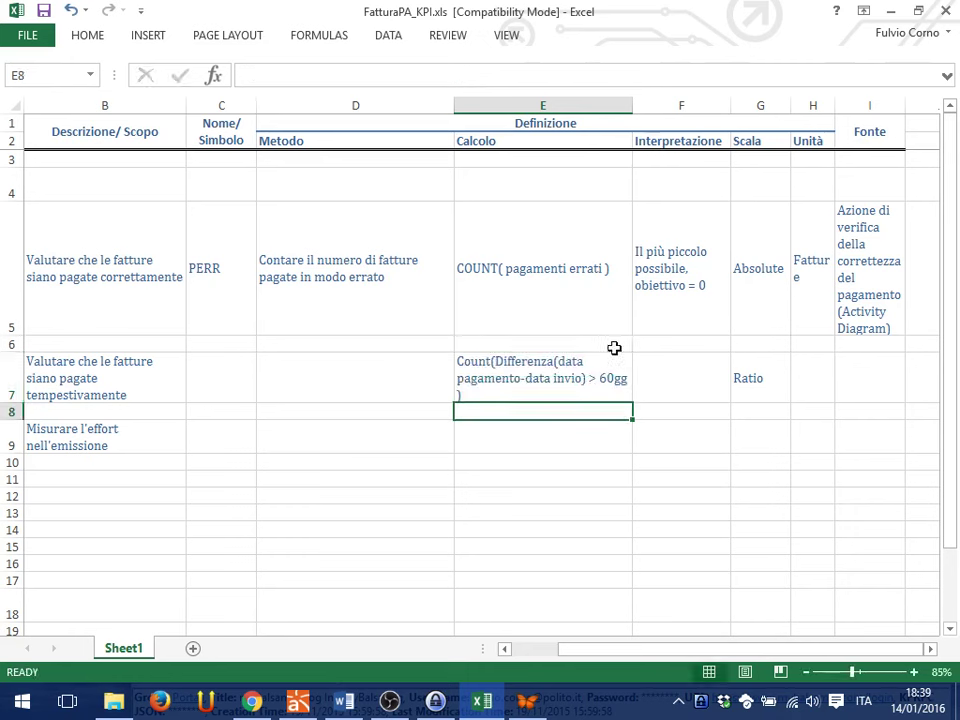
# Enter "Valutare il numero di fatture il cui tempoi di pagamento è superiore alla sogilia accettabile" as the timely payment KPI's Metodo in cell D7.
pyautogui.click(312, 380)
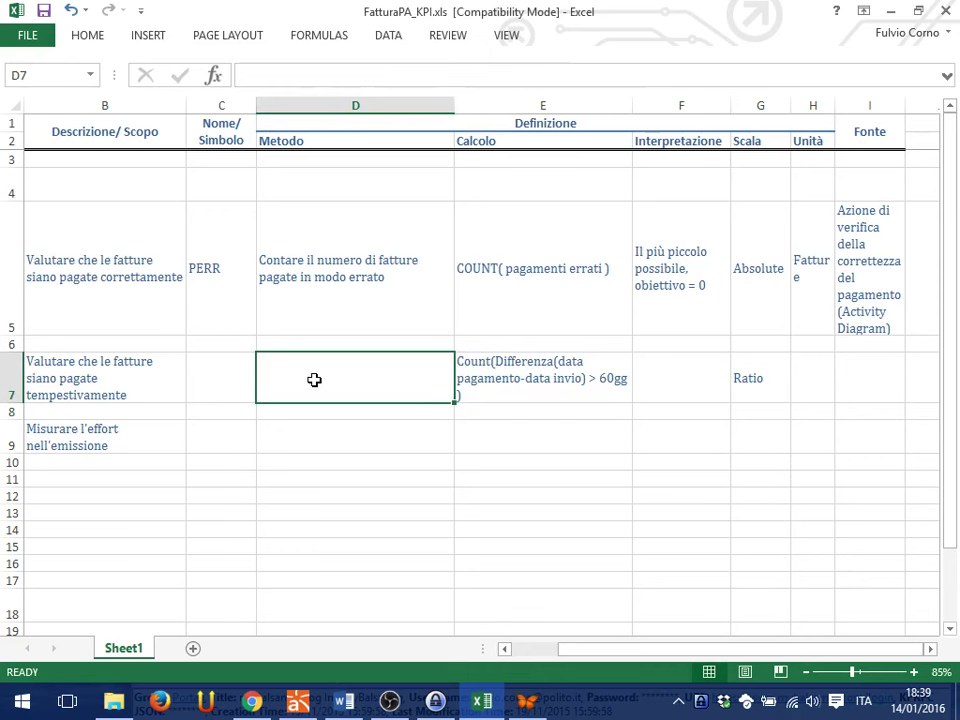
pyautogui.write('Valutare il numero di f')
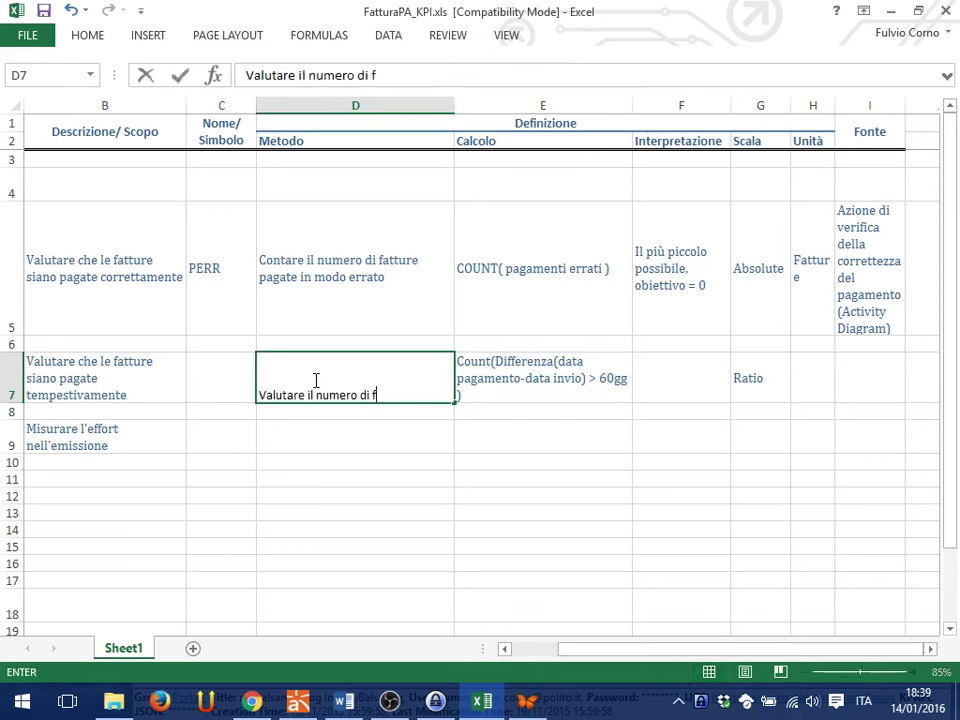
pyautogui.write('atture il tu')
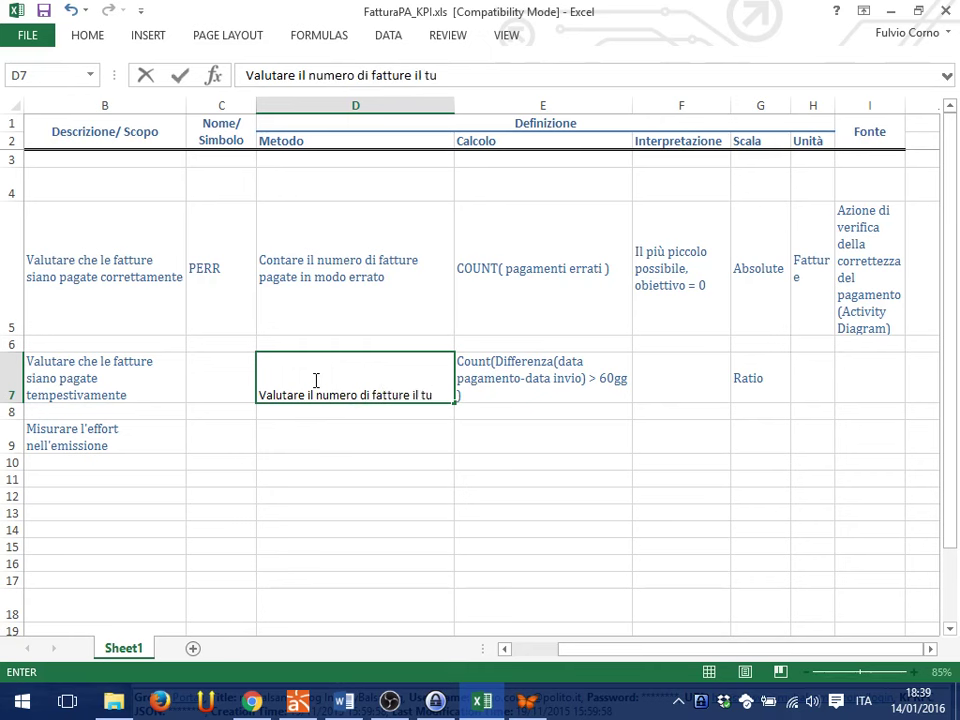
pyautogui.press('BackSpace')
pyautogui.press('BackSpace')
pyautogui.write('cui tempoi di ')
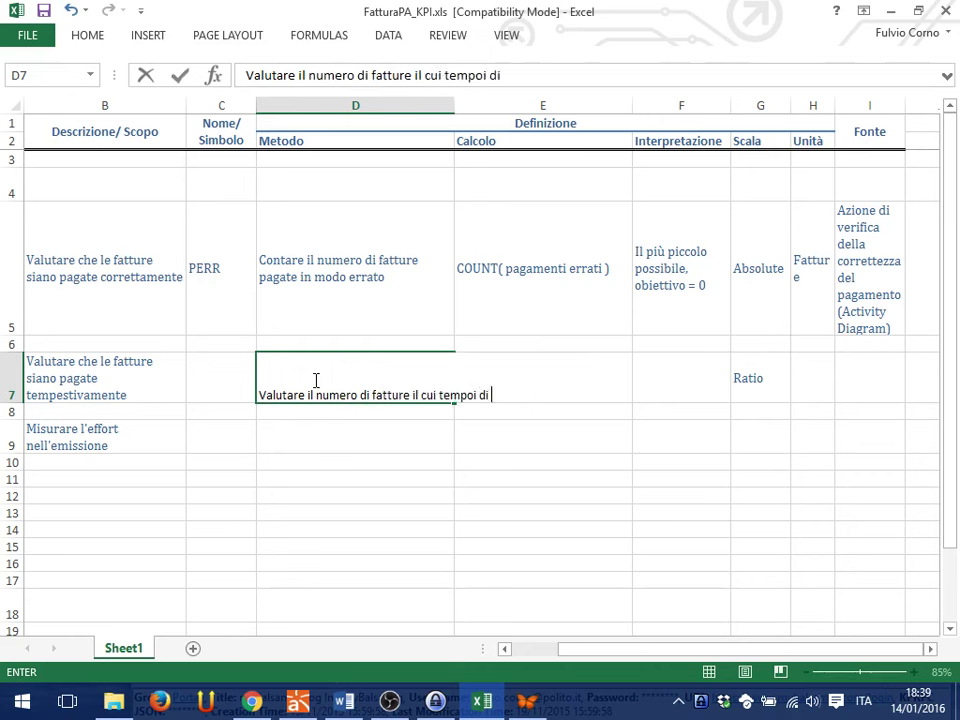
pyautogui.write('pagamento ')
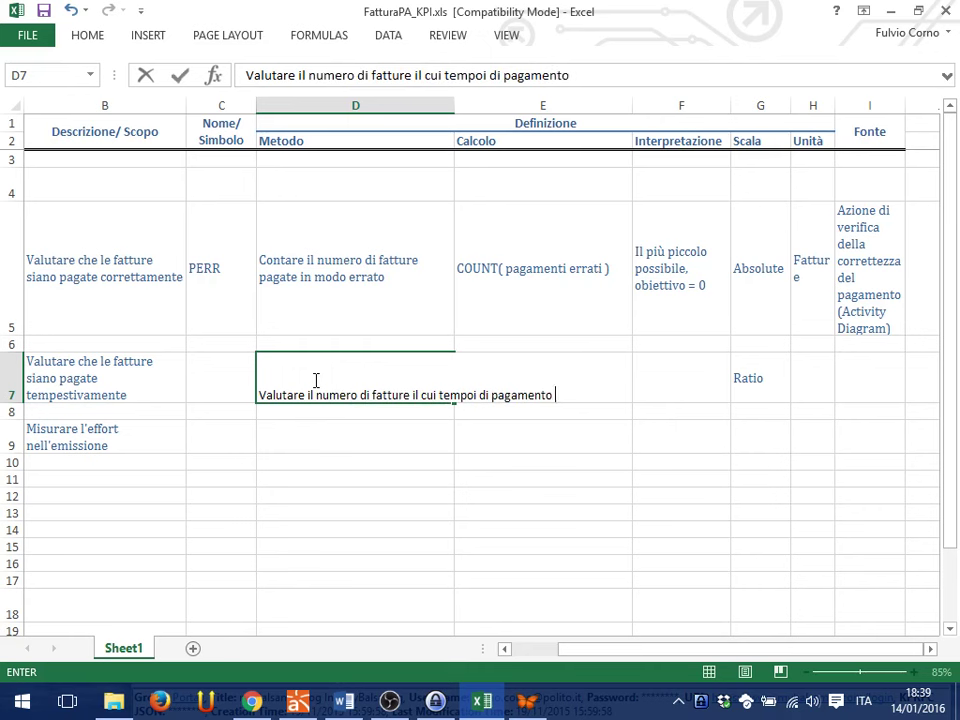
pyautogui.write('è supa')
pyautogui.press('BackSpace')
pyautogui.write('eriore')
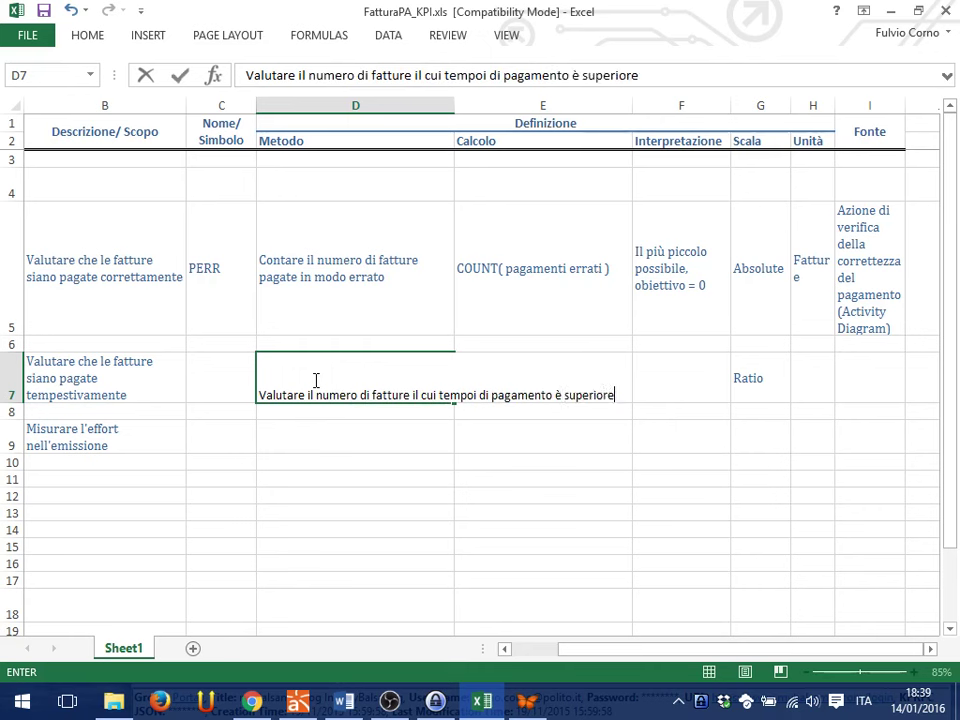
pyautogui.write(' alla sol')
pyautogui.press('BackSpace')
pyautogui.write('gi')
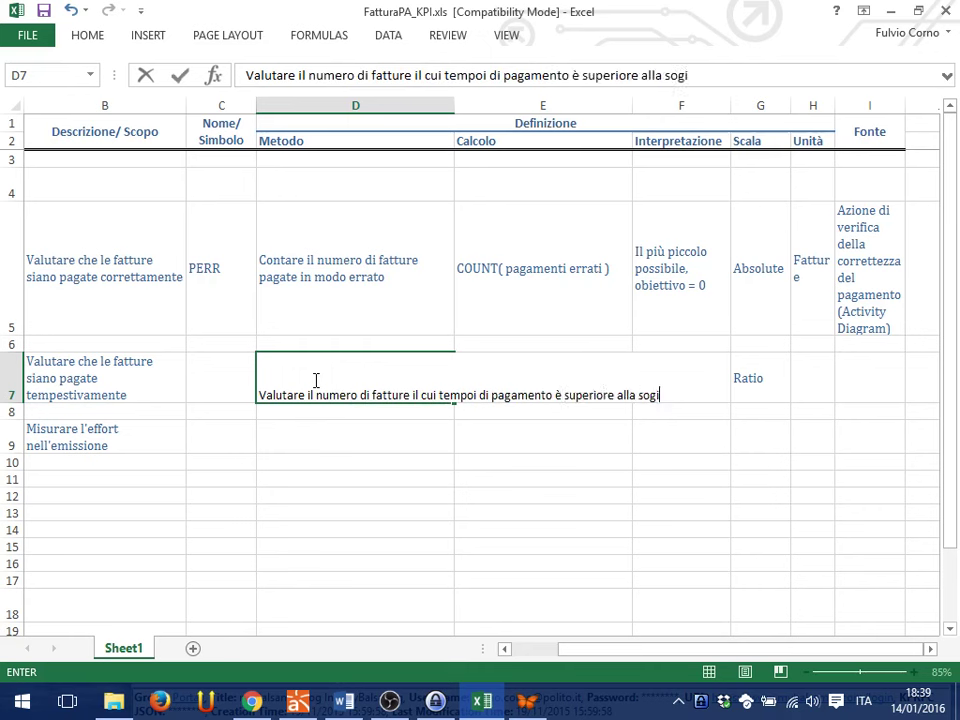
pyautogui.write('lia accettabile')
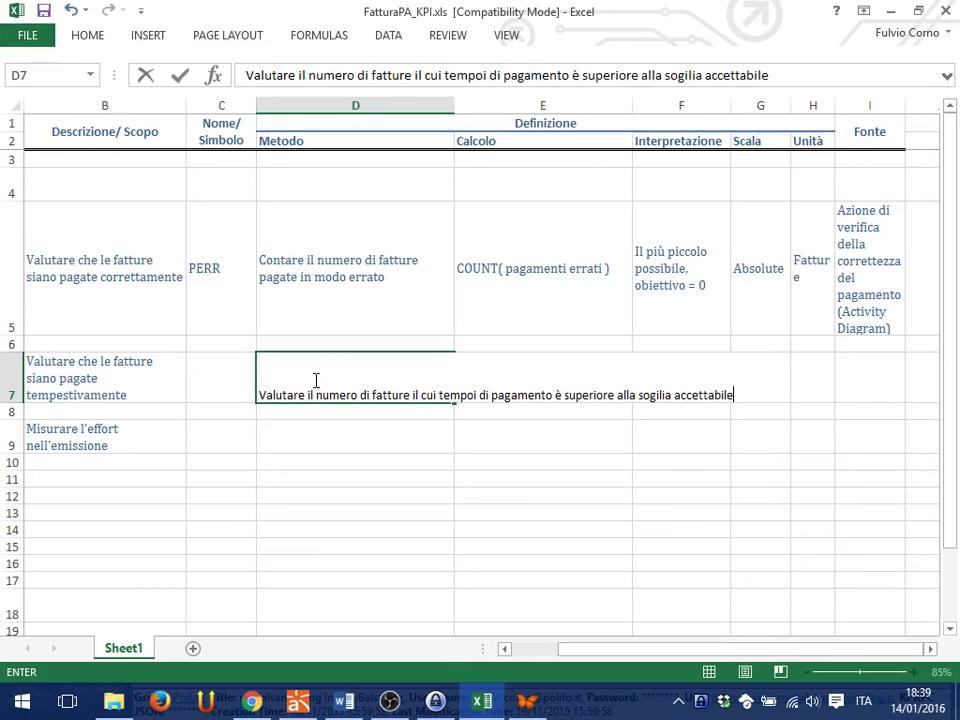
pyautogui.press('Return')
# Turn on text wrapping for the timely payment KPI's Metodo cell D7.
pyautogui.click(314, 379)
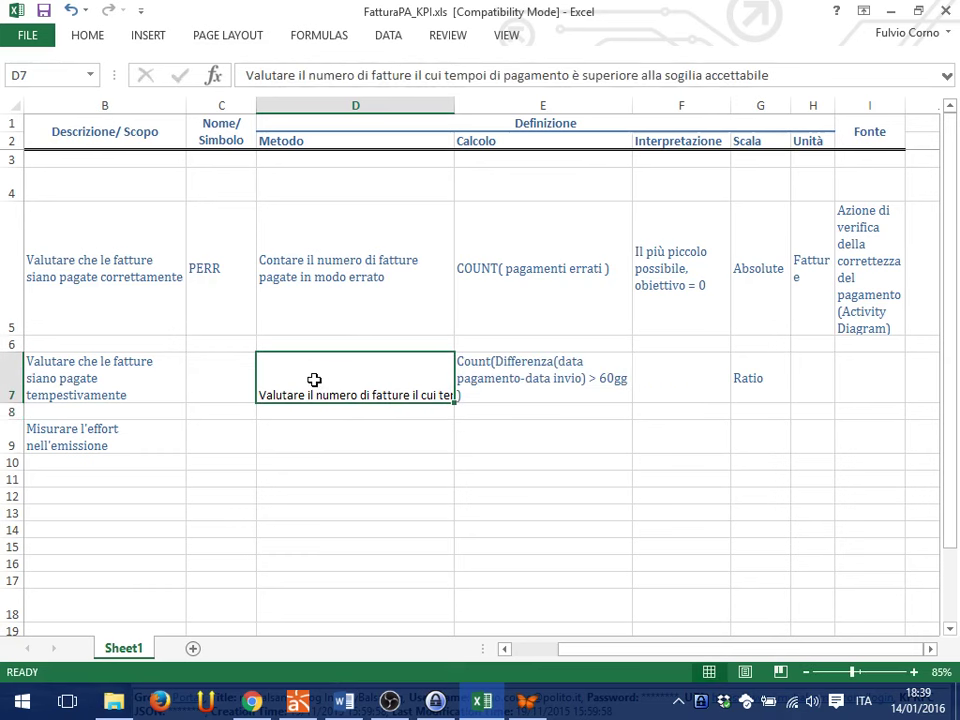
pyautogui.hotkey('ctrl', '1')
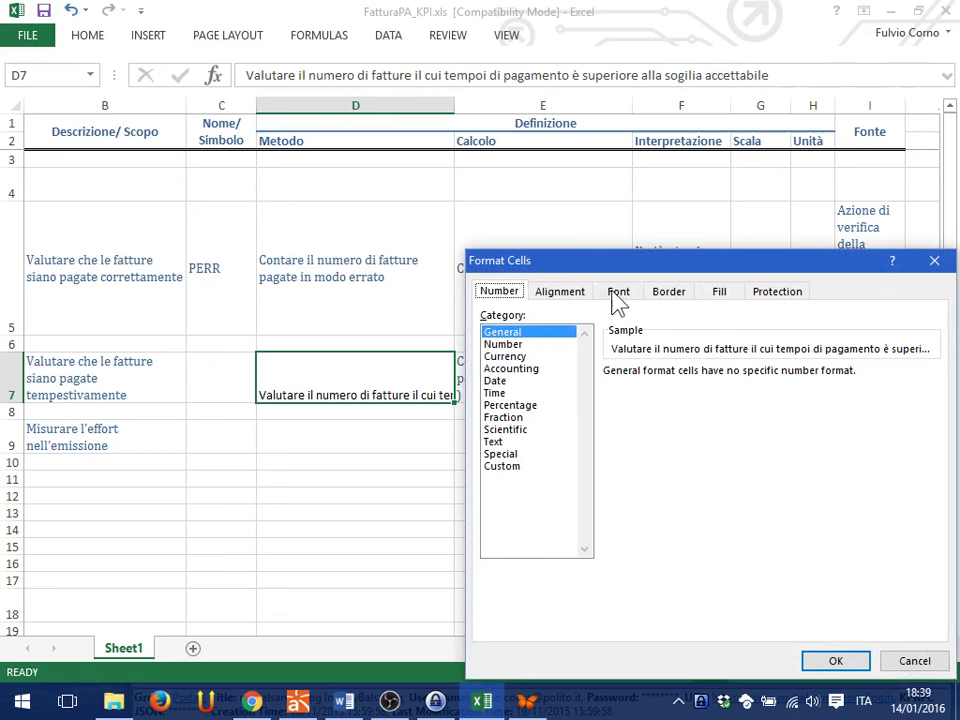
pyautogui.click(563, 296)
pyautogui.click(495, 453)
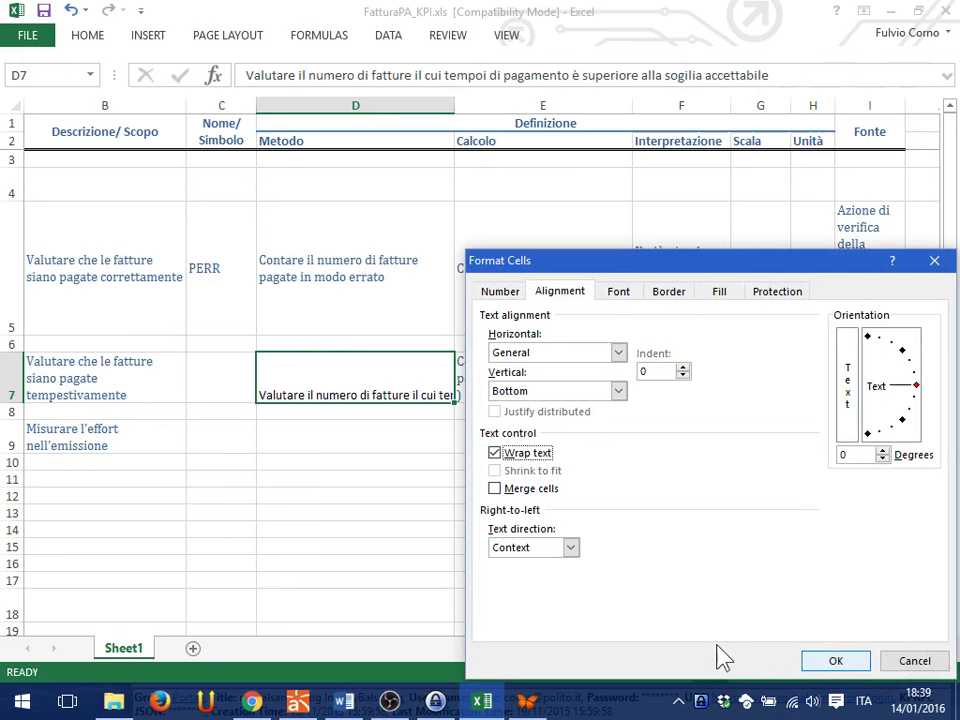
pyautogui.click(812, 655)
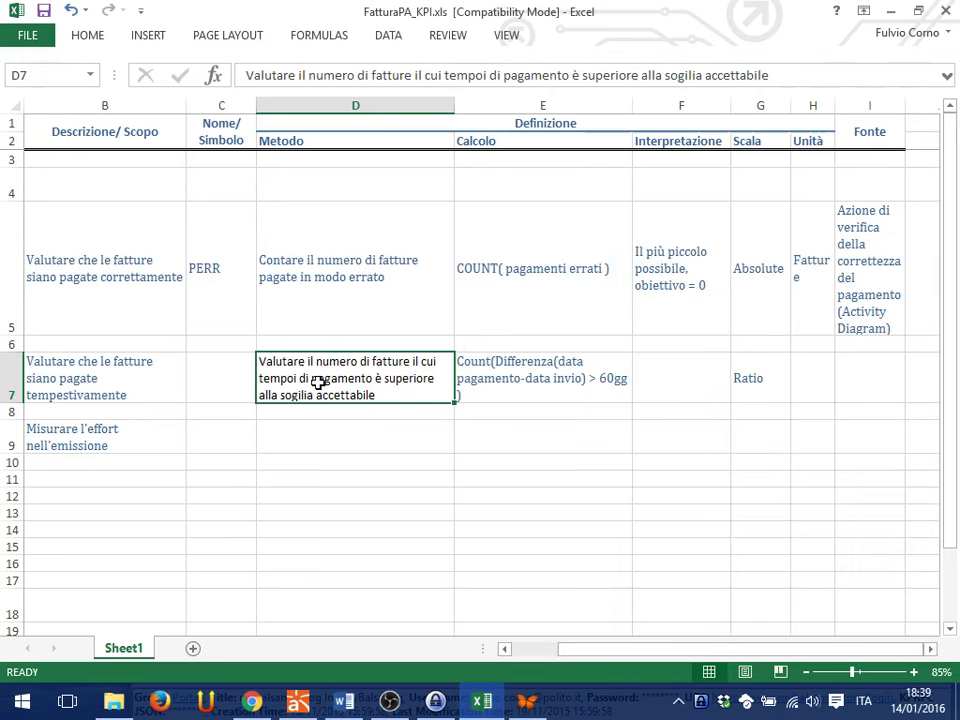
# Correct the misspelled words in Metodo cell D7 to "tempo" and "soglia".
pyautogui.doubleClick(300, 379)
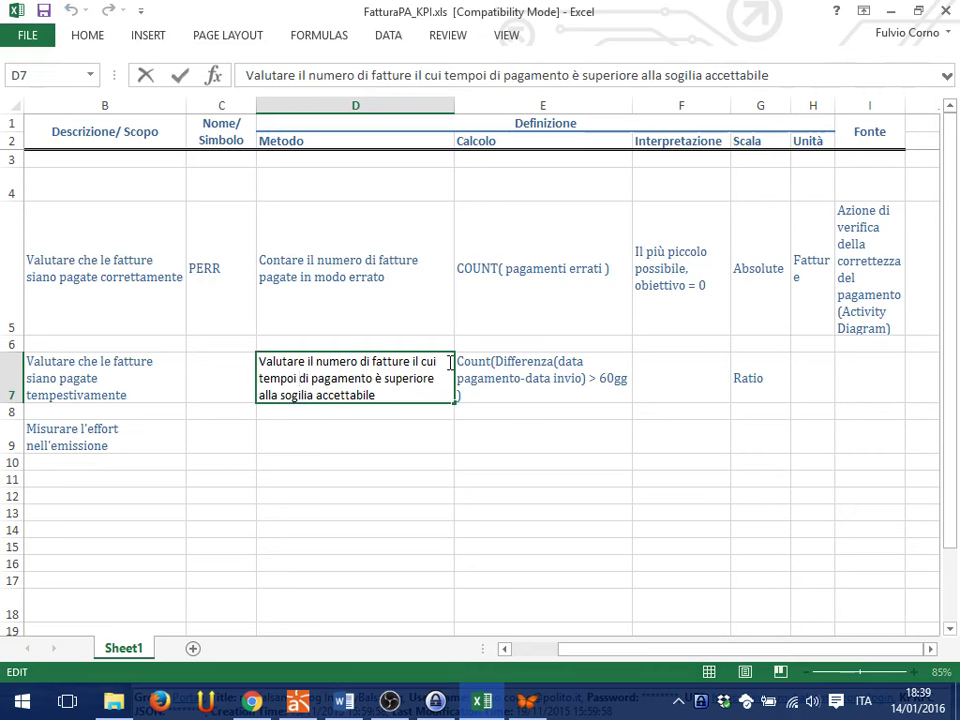
pyautogui.press('BackSpace')
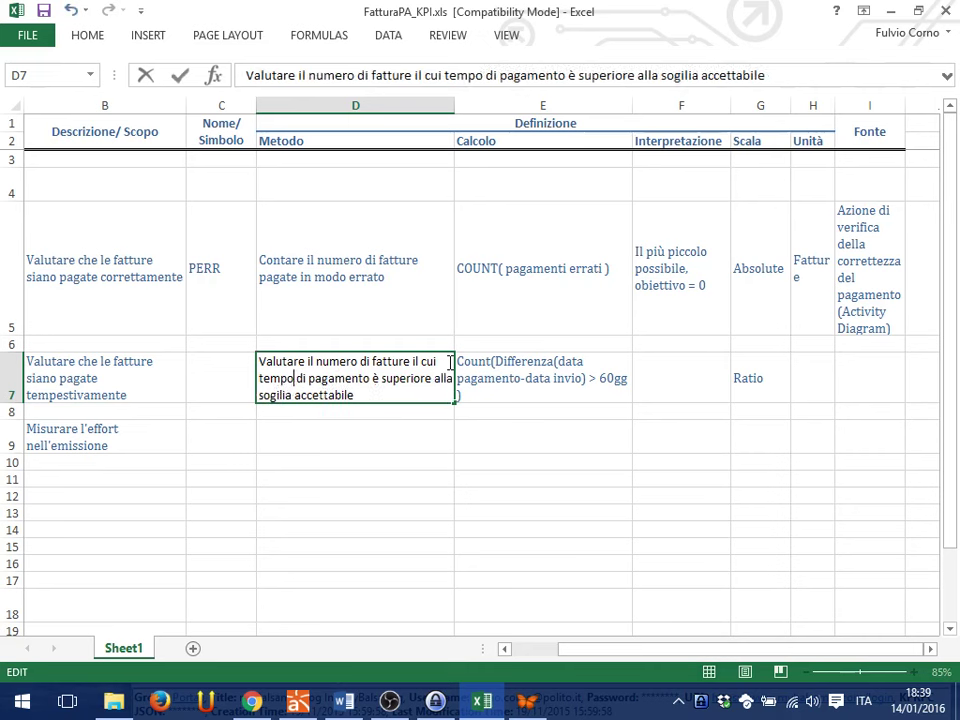
pyautogui.press('Down')
pyautogui.press('Left')
pyautogui.press('Left')
pyautogui.press('Left')
pyautogui.press('Left')
pyautogui.press('BackSpace')
pyautogui.press('Return')
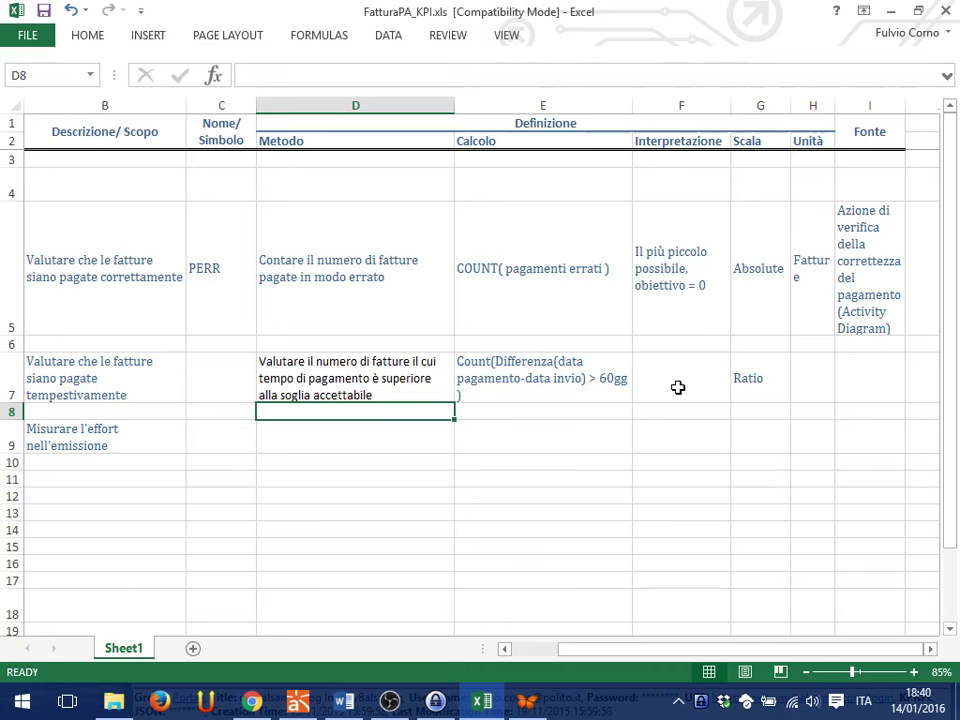
# Start the timely payment KPI's Interpretazione in F7 with "Il" and append "/ Fatture pagate" to its Calcolo in E7.
pyautogui.click(678, 387)
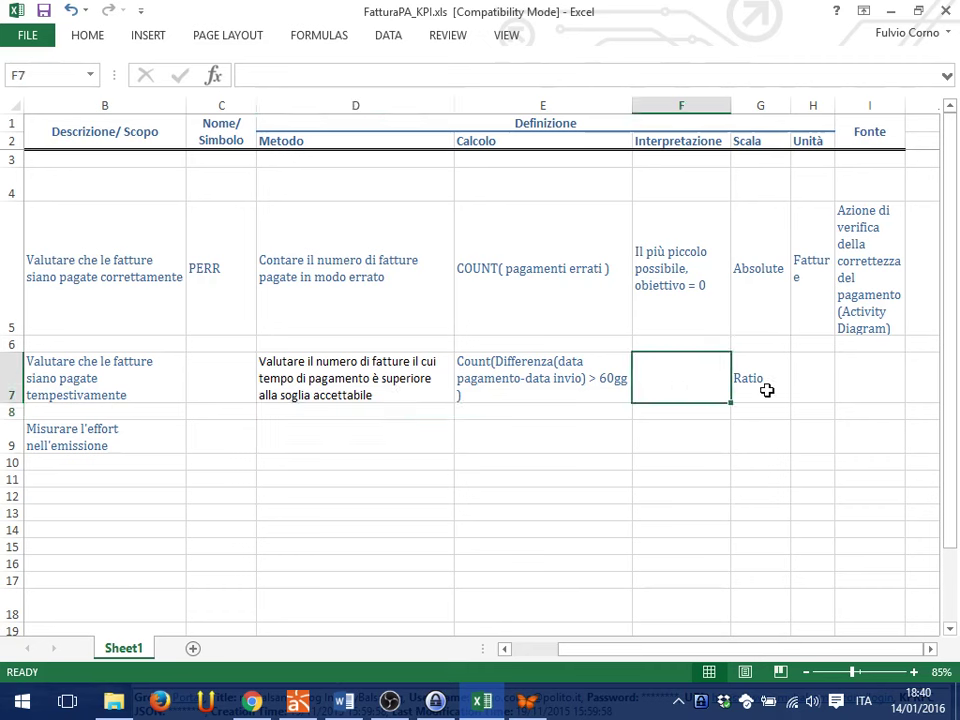
pyautogui.write('Il')
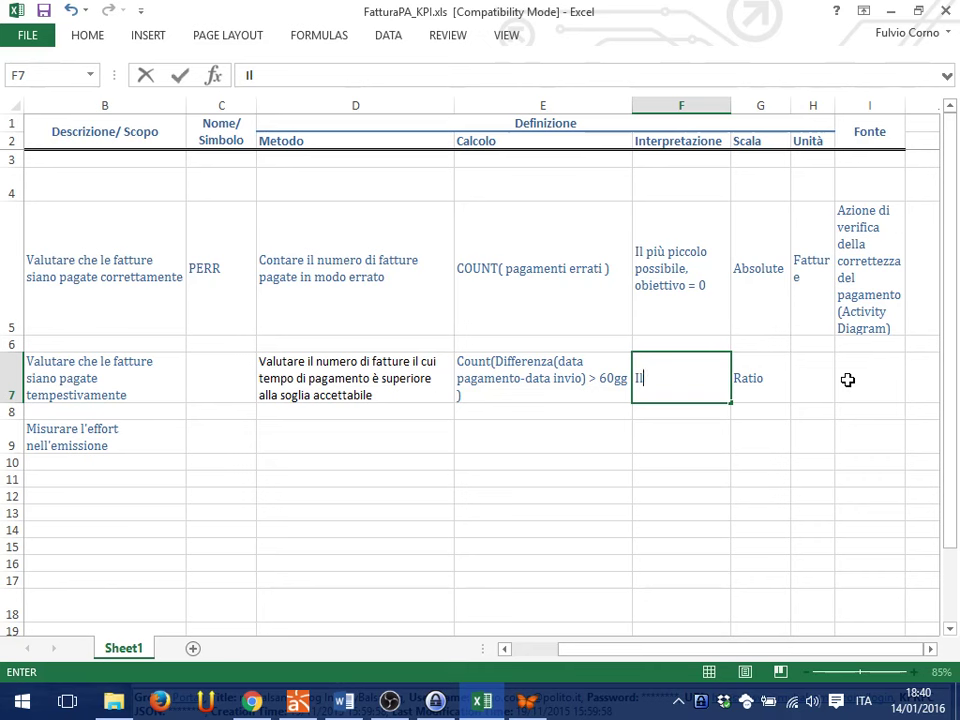
pyautogui.hotkey('ctrl', 'Return')
pyautogui.press('Left')
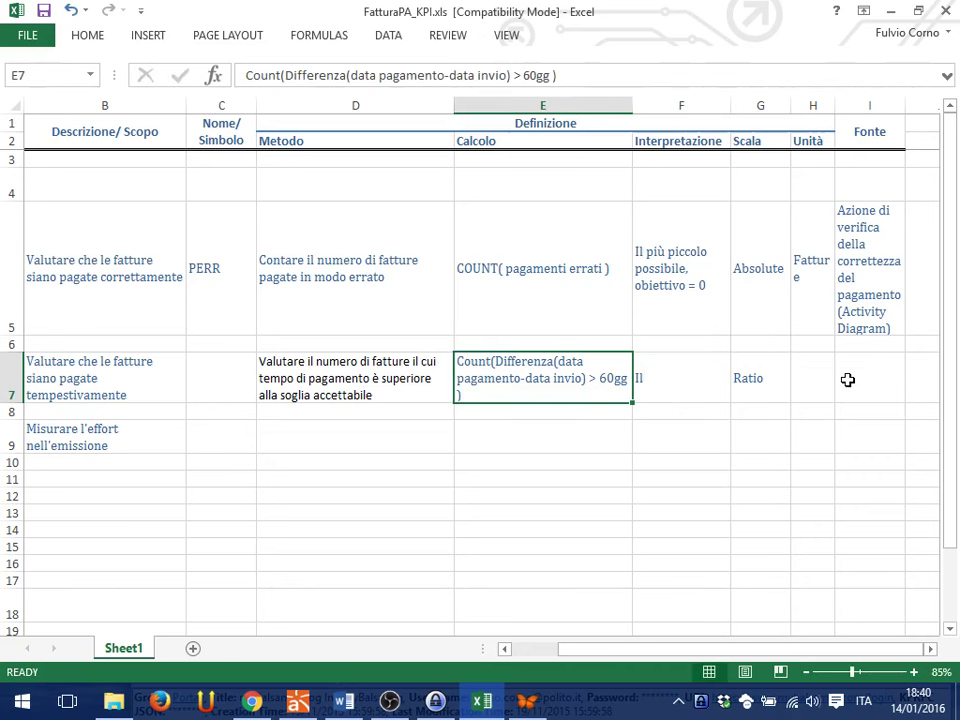
pyautogui.press('F2')
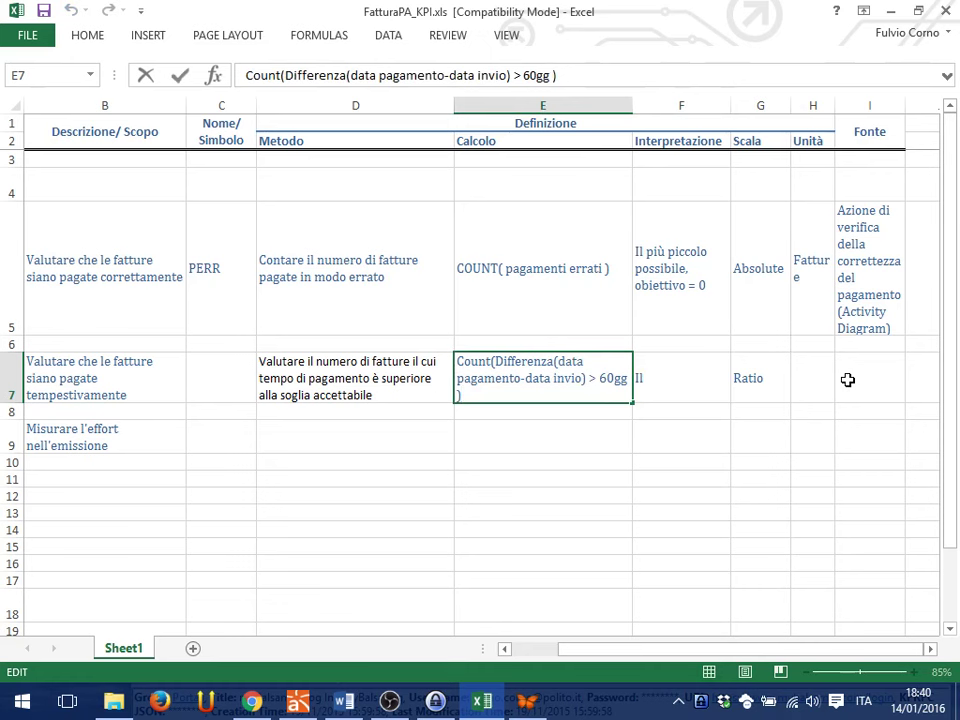
pyautogui.write('/ Fatture pagate')
pyautogui.press('Tab')
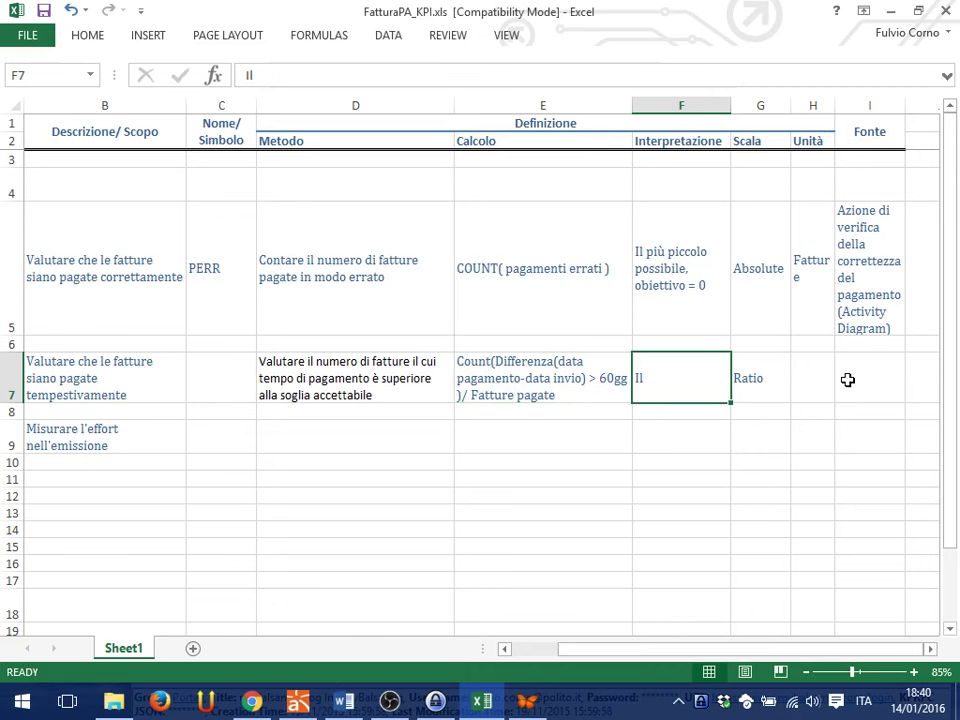
# Complete the timely payment KPI's Interpretazione in cell F7 as "Il più piccolo possibile".
pyautogui.press('F2')
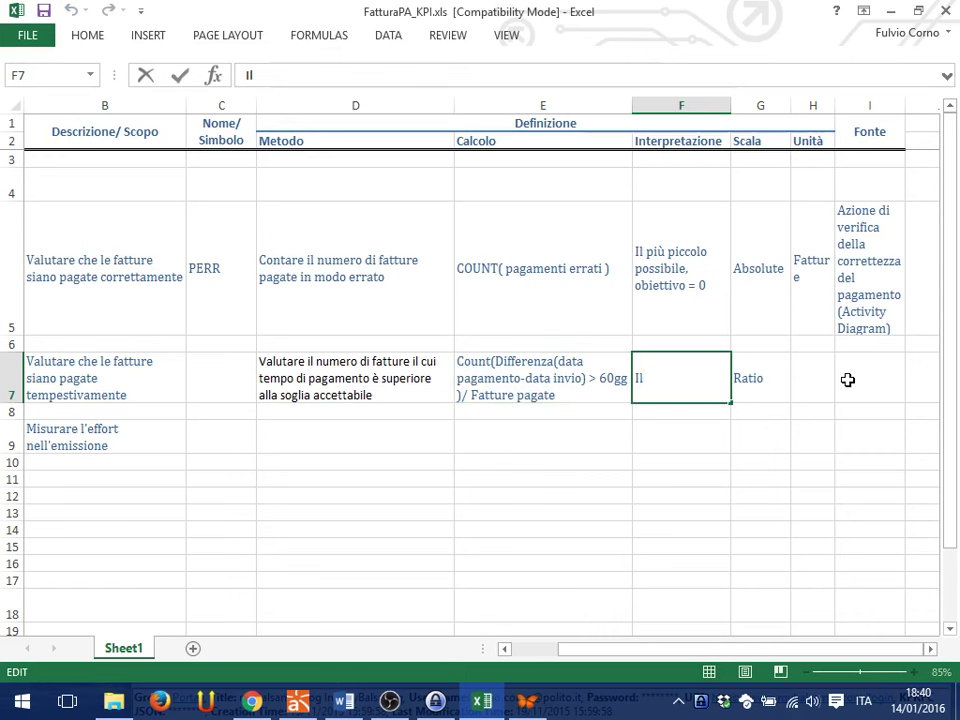
pyautogui.write('p')
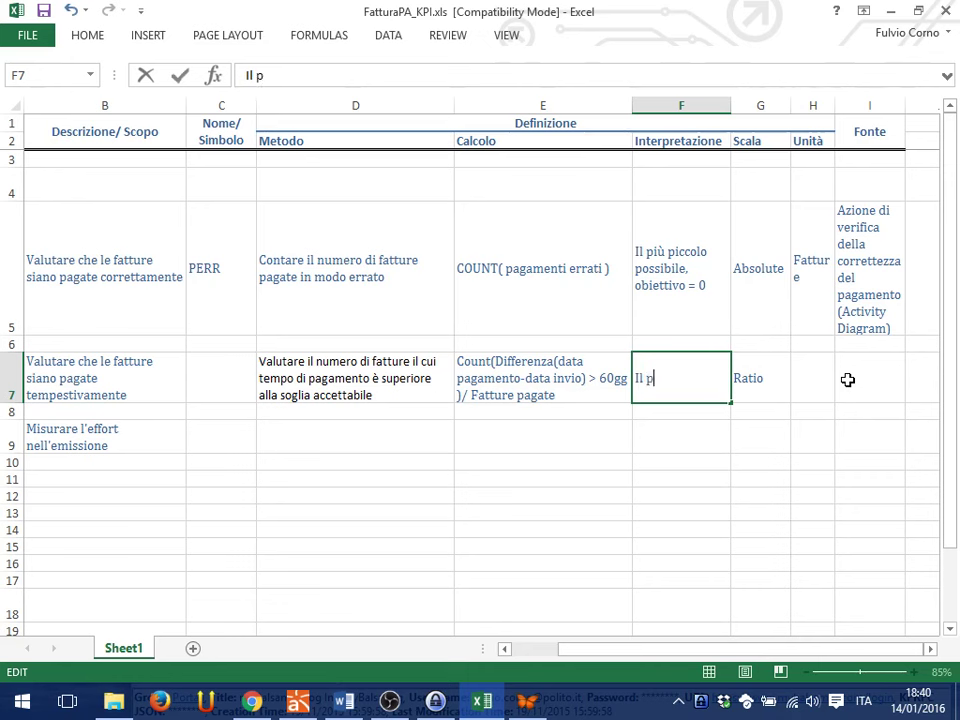
pyautogui.write('iù piccolo pos')
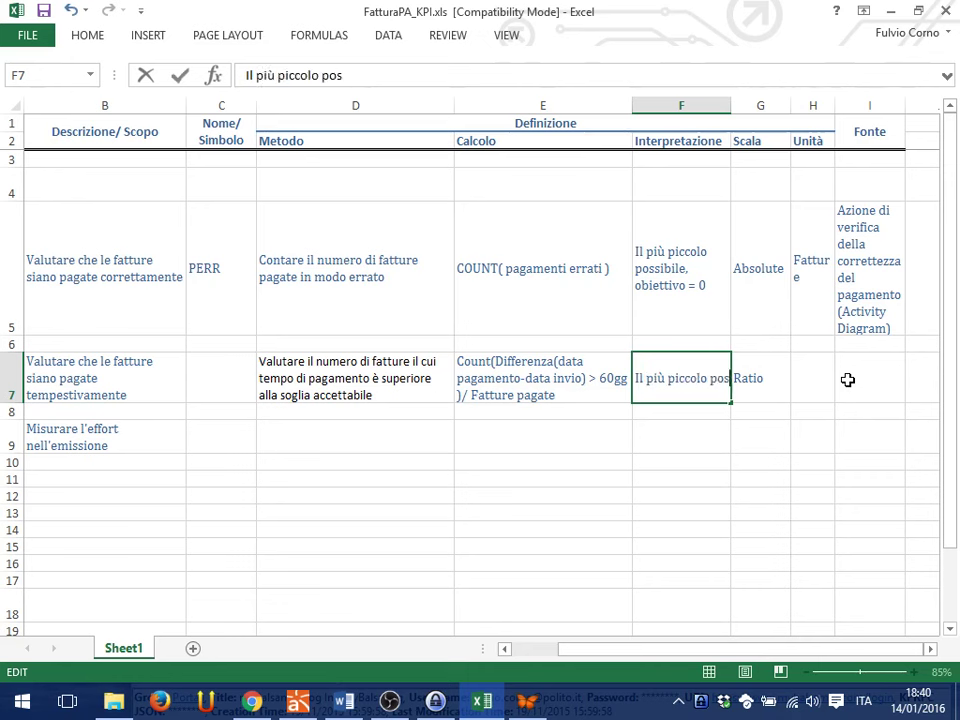
pyautogui.write('sibile')
pyautogui.press('Return')
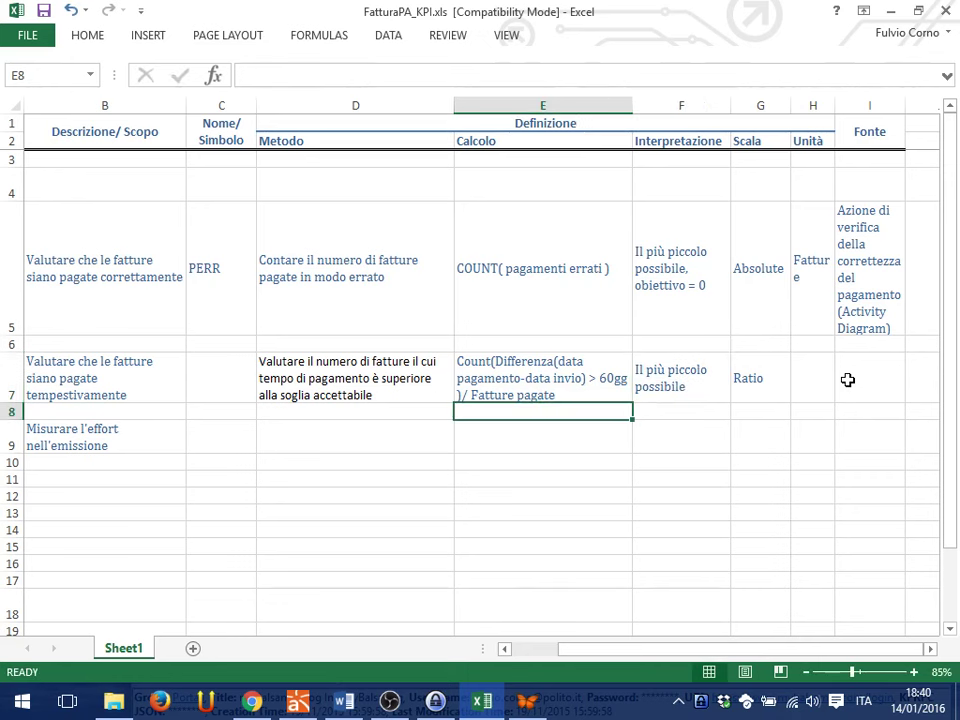
# Enter "%Fatture" as the timely payment KPI's Unità in cell H7.
pyautogui.press('Up')
pyautogui.press('Right')
pyautogui.press('Right')
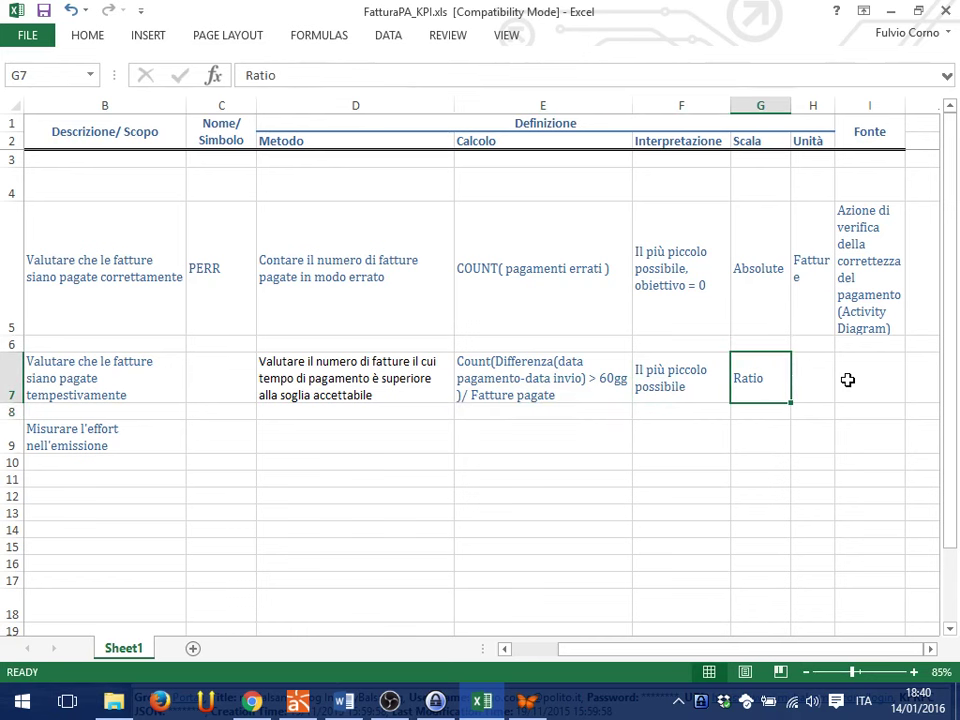
pyautogui.press('Right')
pyautogui.write('%')
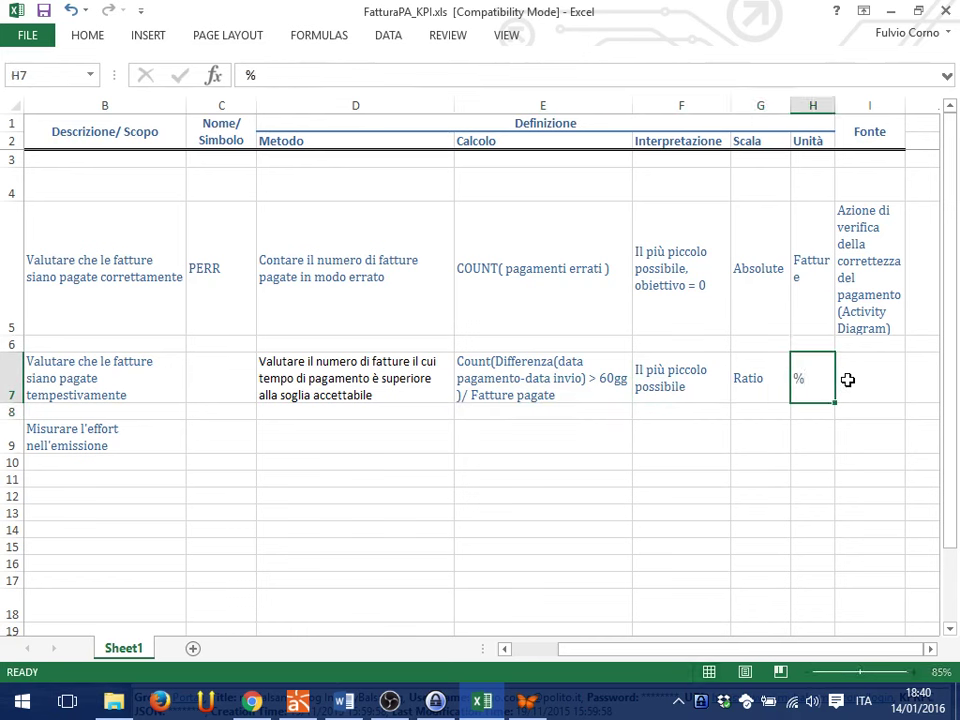
pyautogui.press('Return')
pyautogui.press('Up')
pyautogui.press('F2')
pyautogui.write('Fatture')
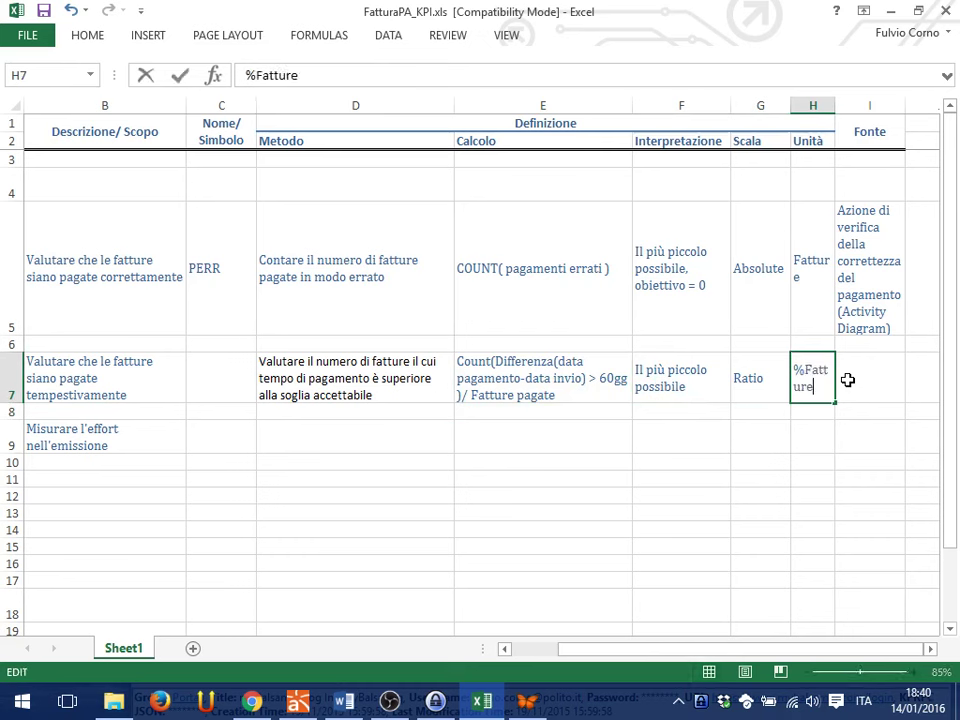
pyautogui.press('Tab')
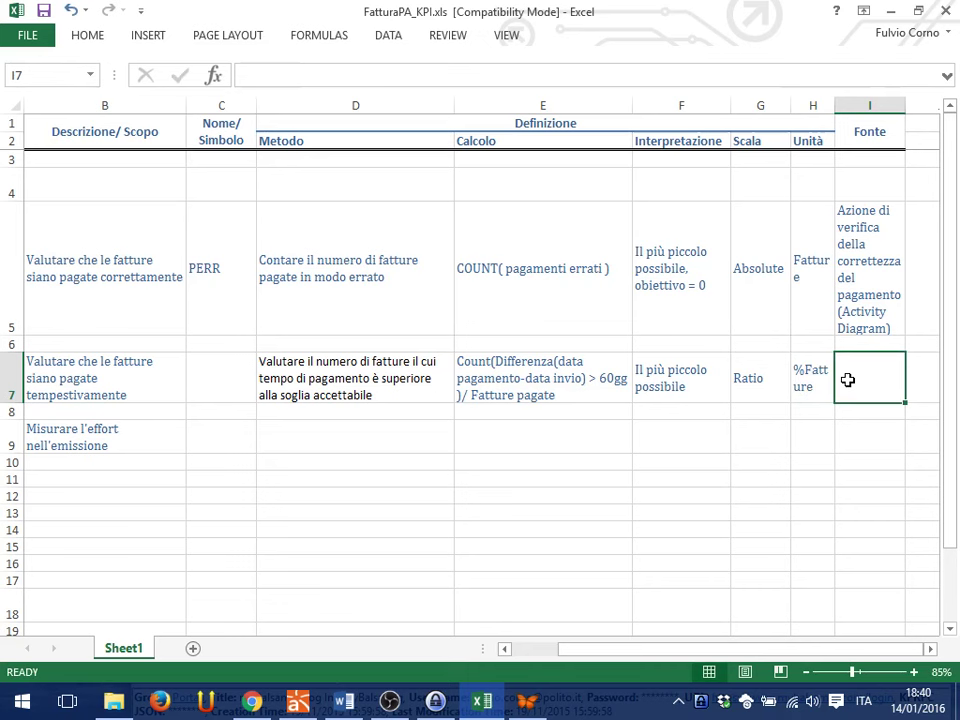
# Enter "Class diagram, classe Fatture" as the timely payment KPI's Fonte in cell I7.
pyautogui.write('C')
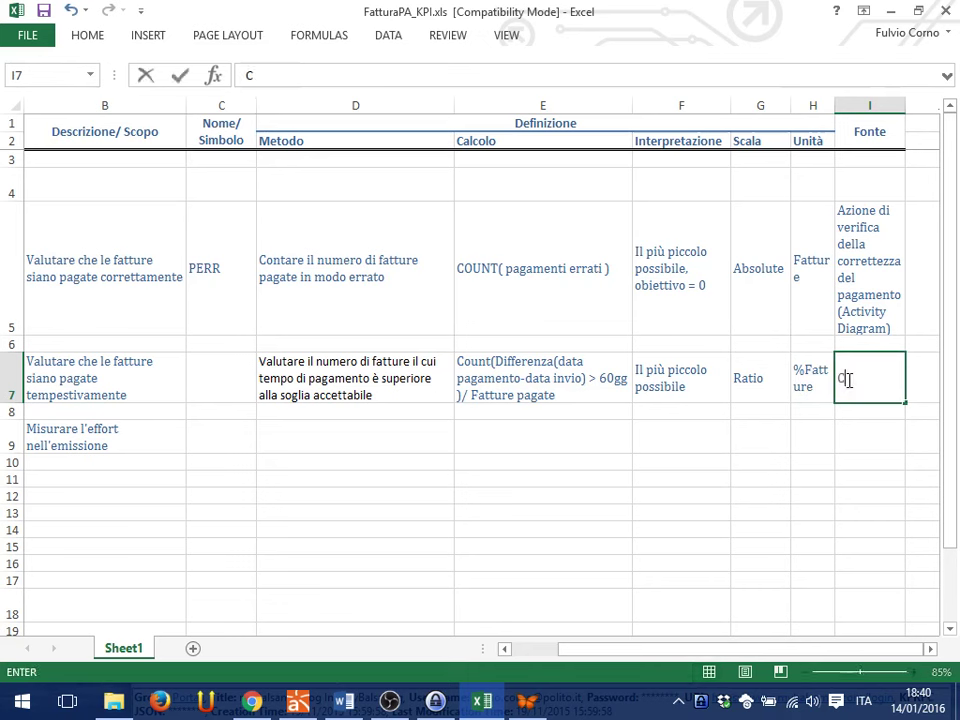
pyautogui.press('BackSpace')
pyautogui.write('Class diagar')
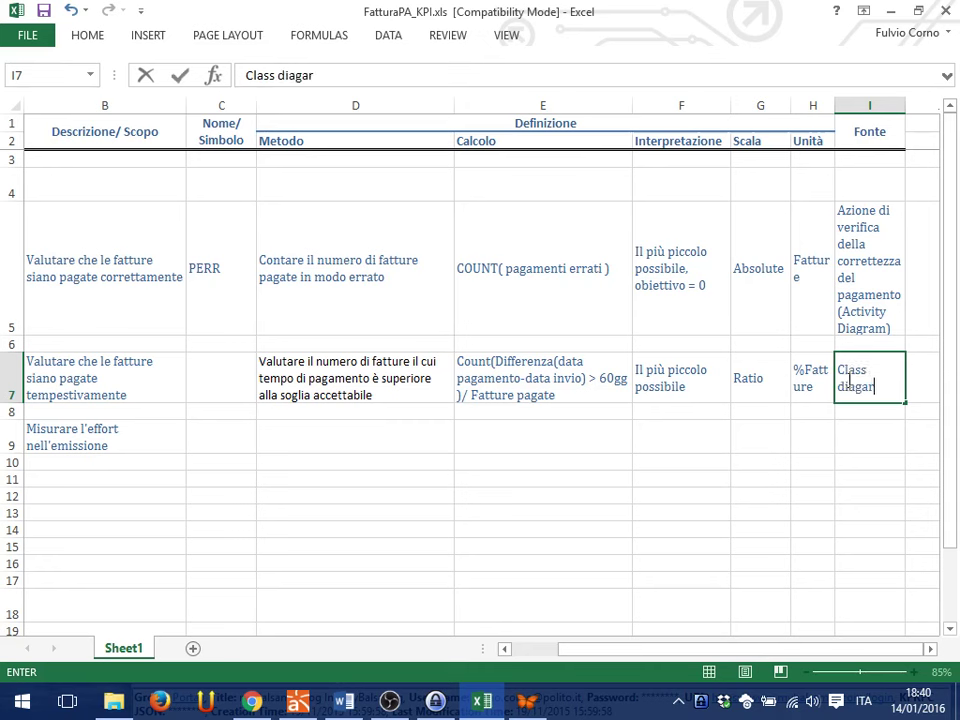
pyautogui.press('BackSpace')
pyautogui.press('BackSpace')
pyautogui.write('ram, calss')
pyautogui.press('BackSpace')
pyautogui.press('BackSpace')
pyautogui.press('BackSpace')
pyautogui.write('asse Fatture')
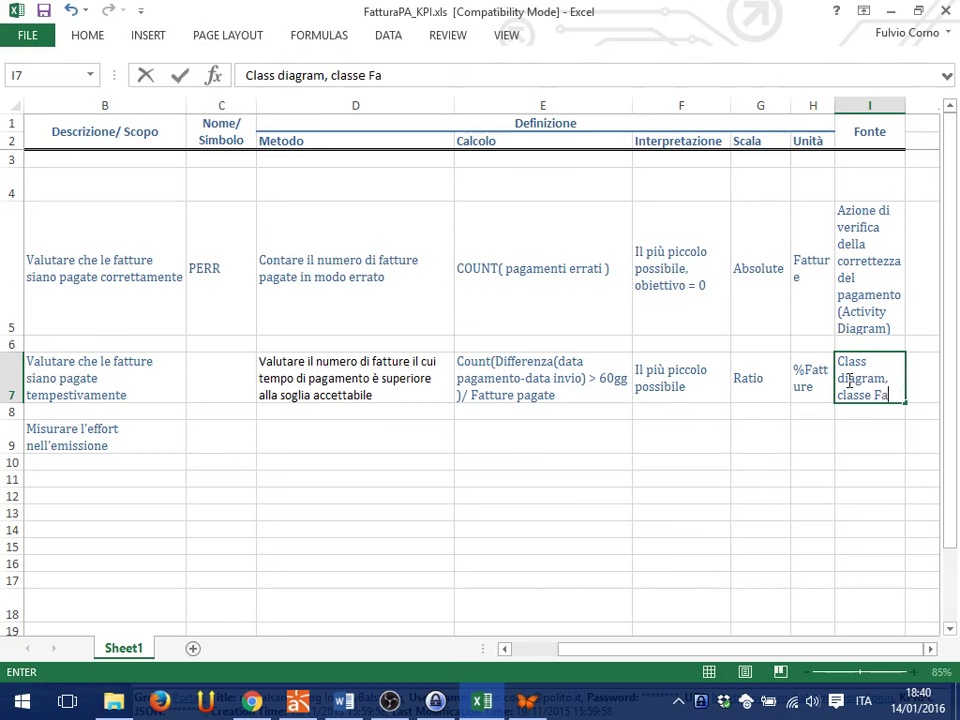
pyautogui.press('Return')
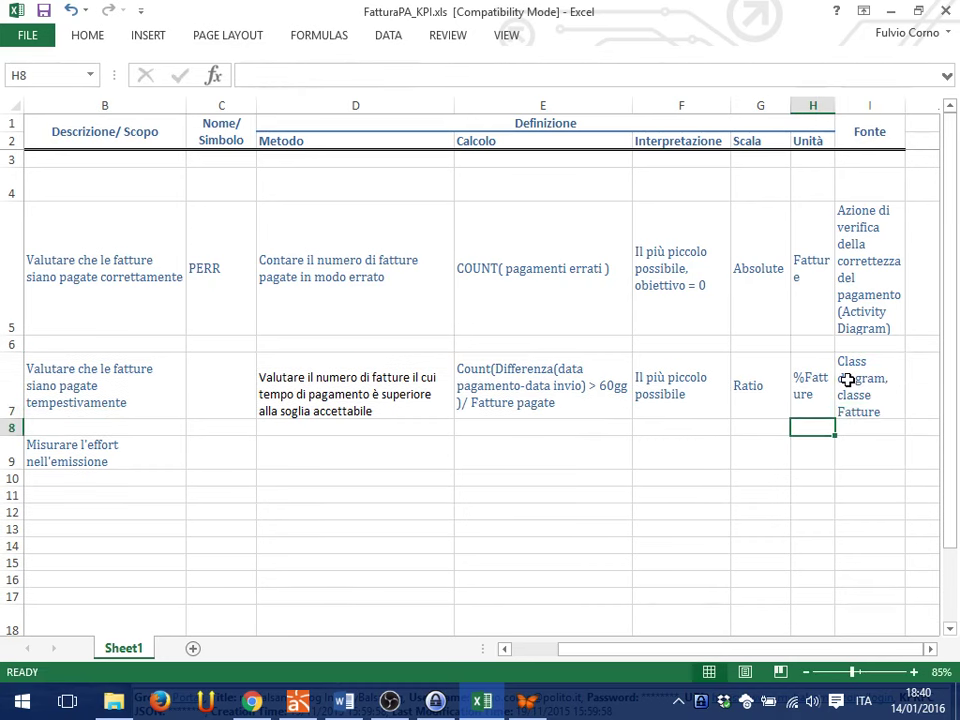
# Correct the class name in Fonte cell I7 to the singular "Fattura".
pyautogui.click(870, 400)
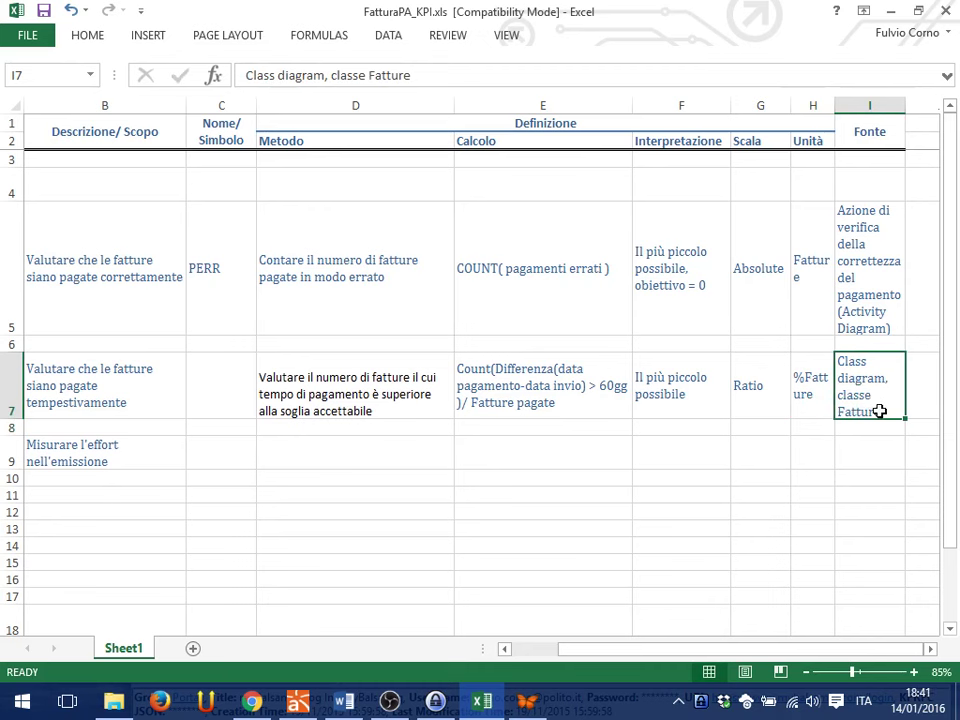
pyautogui.doubleClick(903, 414)
pyautogui.click(885, 418)
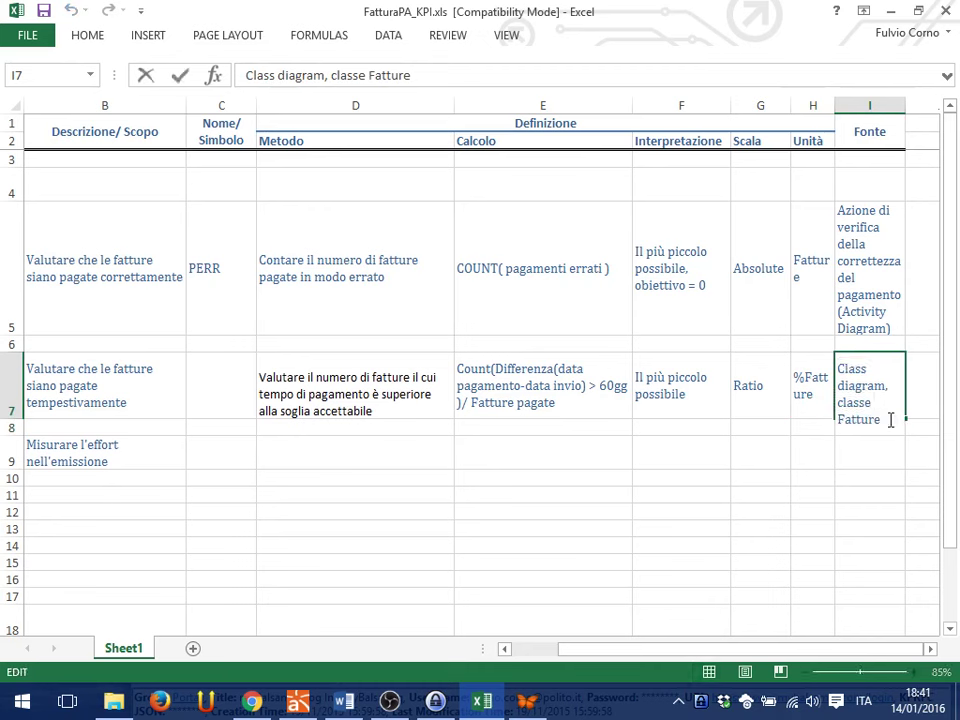
pyautogui.press('BackSpace')
pyautogui.write('a')
pyautogui.press('Return')
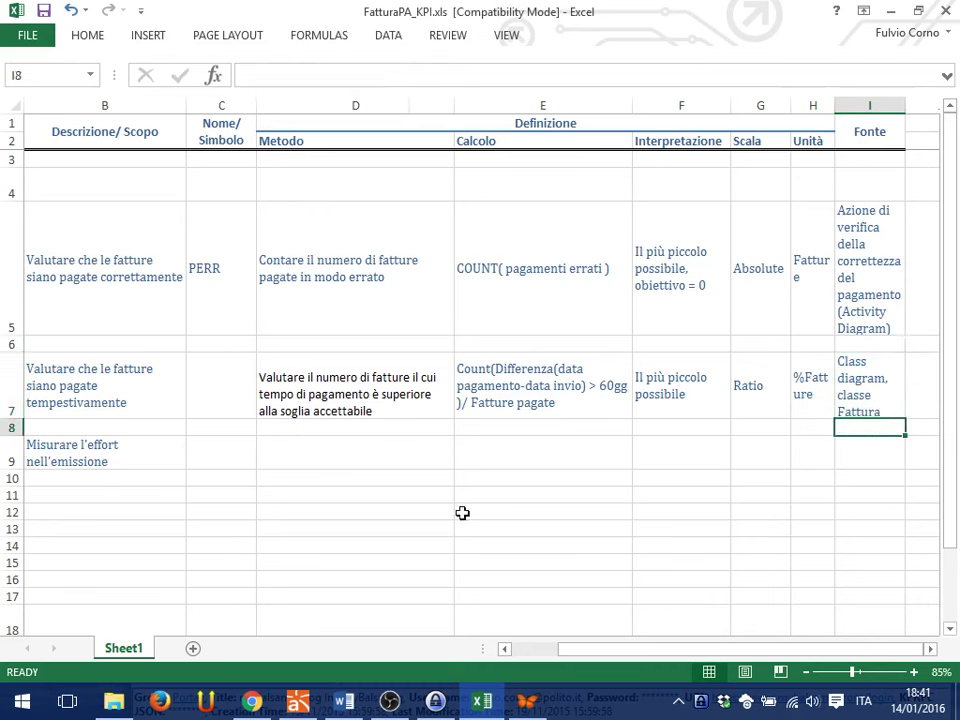
# Enter "PRIT" as the timely payment KPI's Nome/Simbolo in cell C7.
pyautogui.click(201, 462)
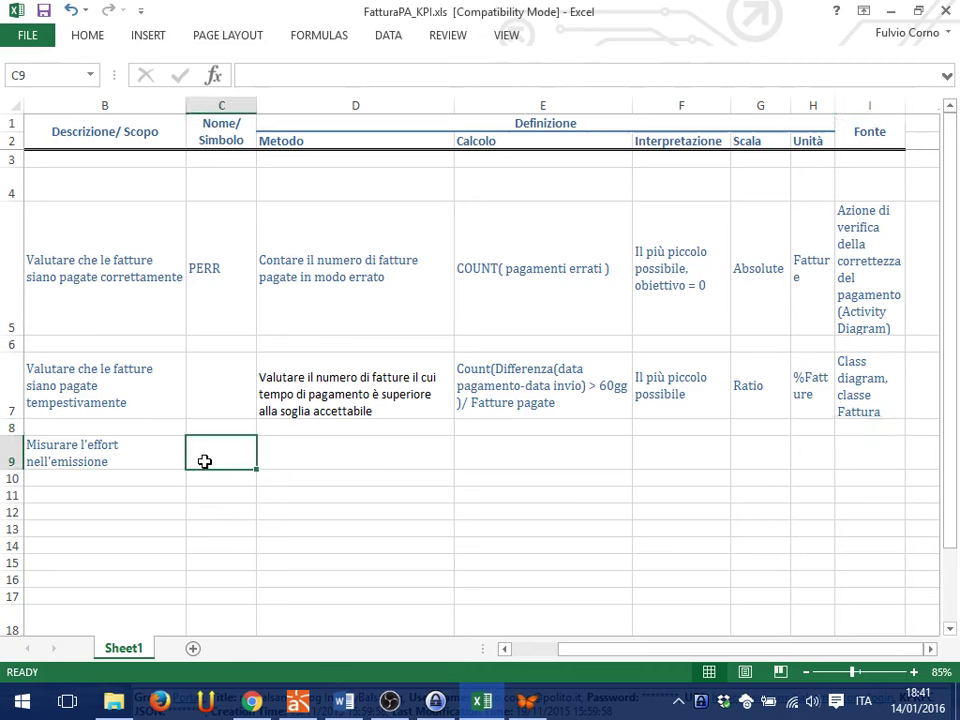
pyautogui.click(235, 394)
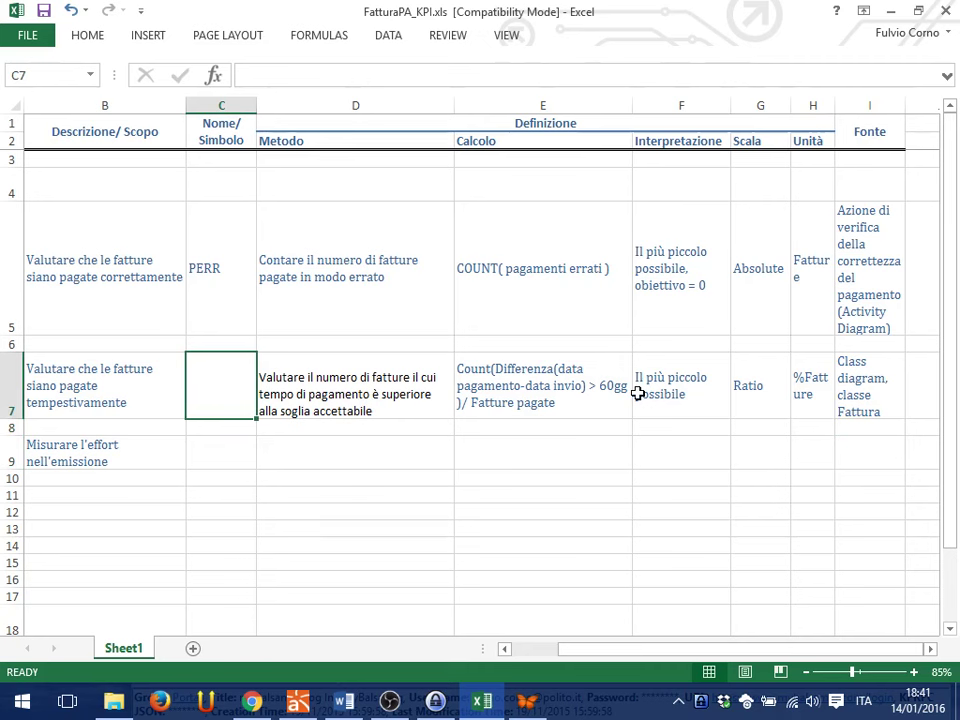
pyautogui.write('PRIT')
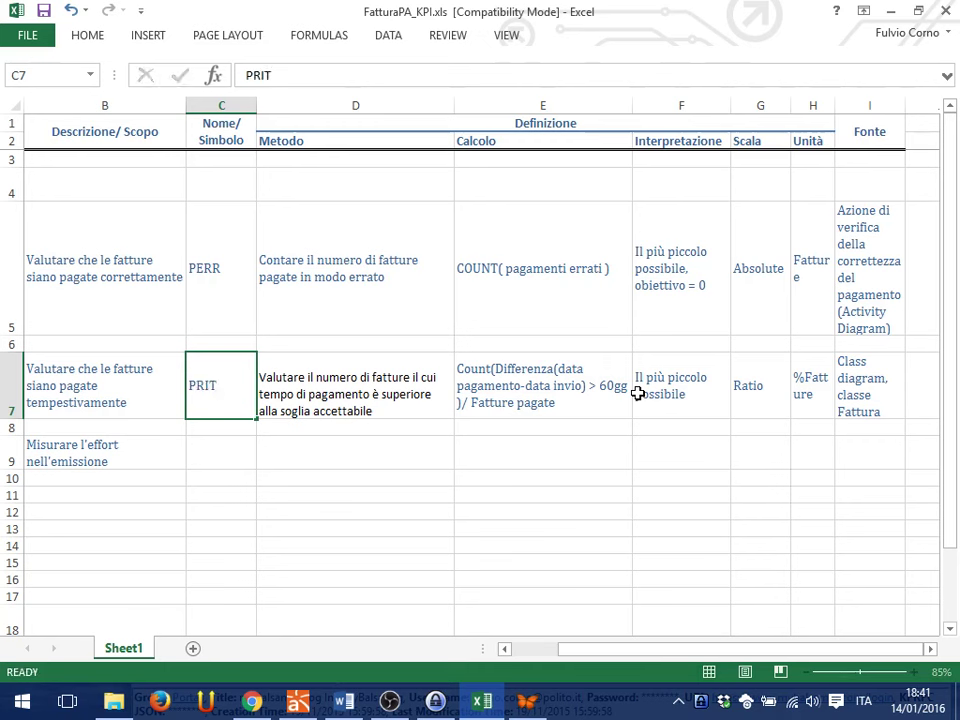
pyautogui.press('Return')
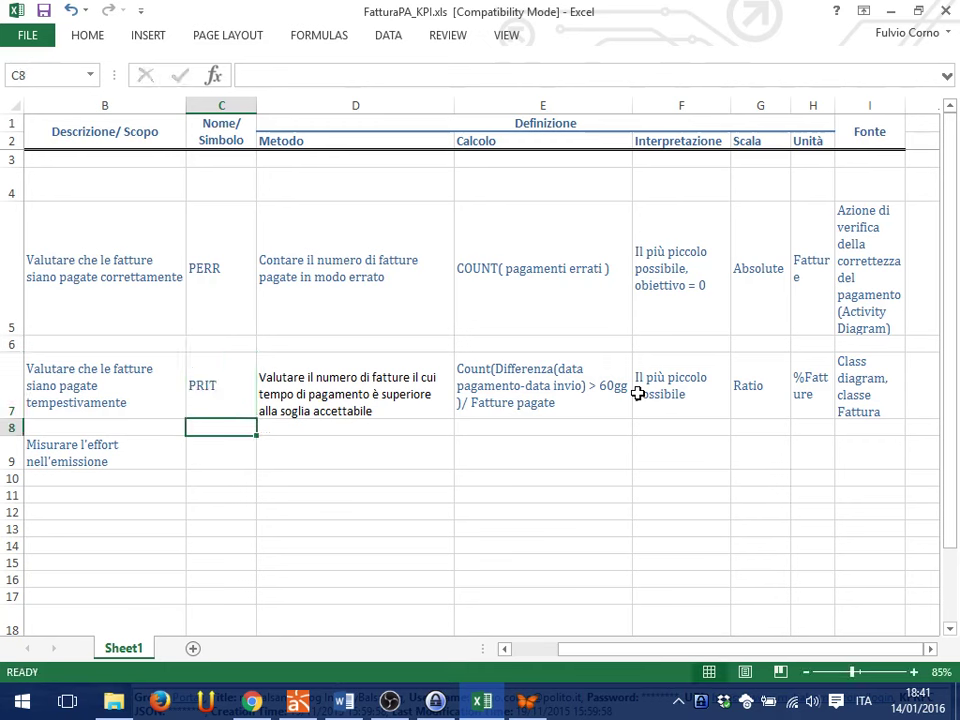
pyautogui.press('Return')
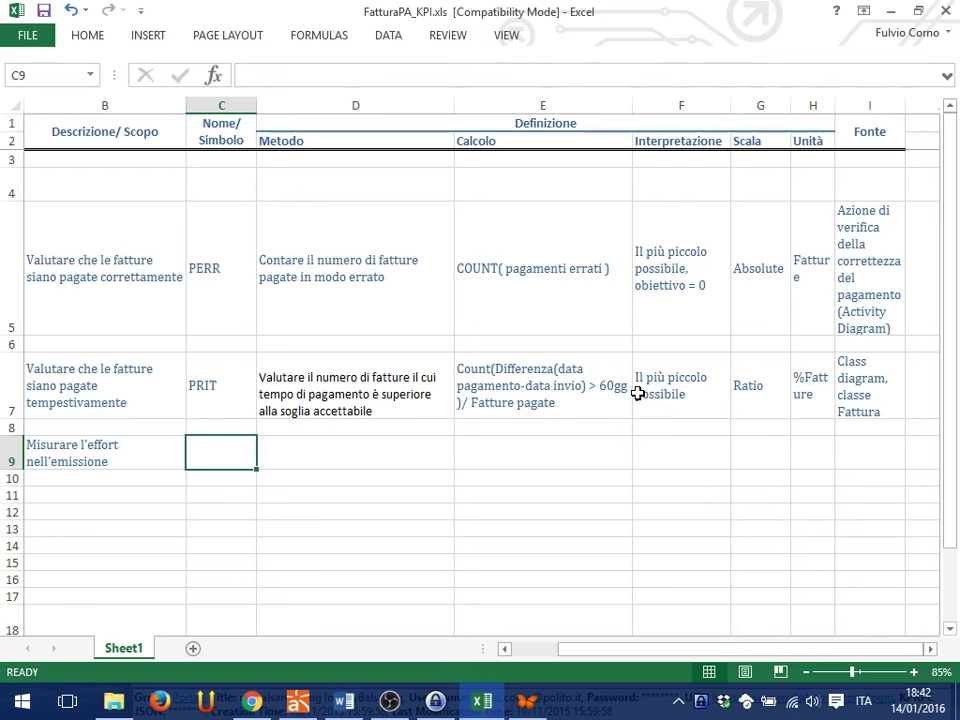
pyautogui.click(525, 372)
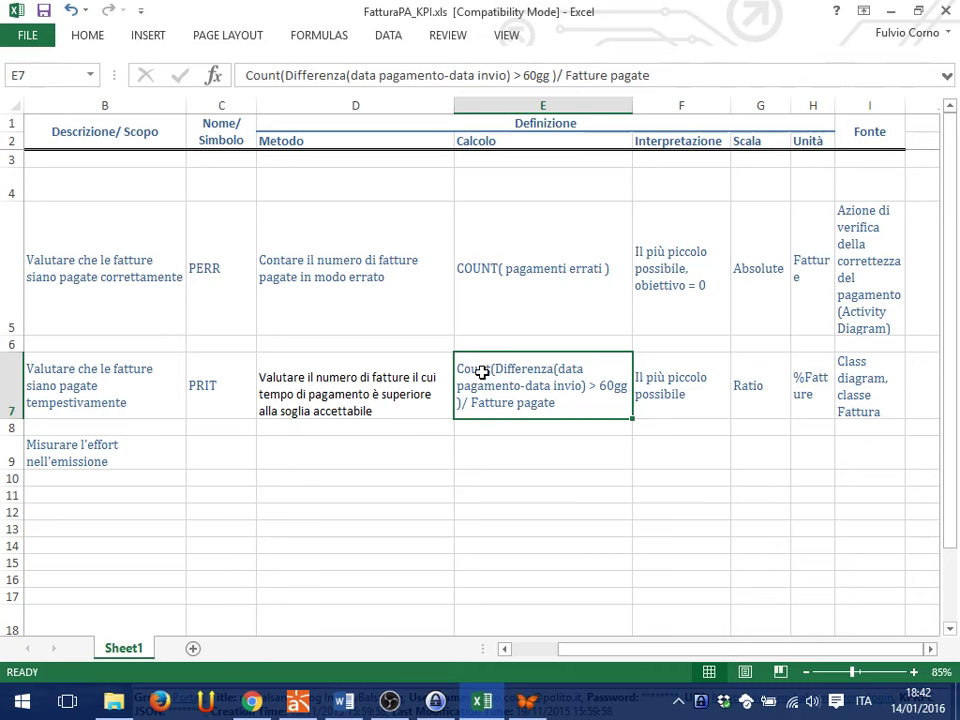
pyautogui.press('Down')
pyautogui.press('Down')
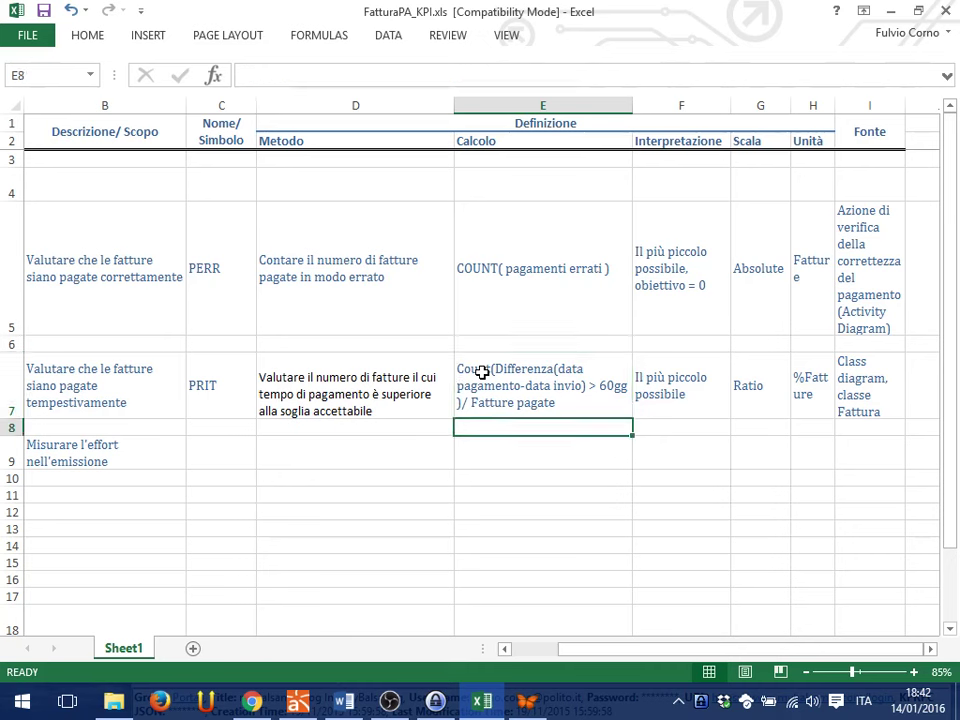
pyautogui.press('Left')
pyautogui.press('Left')
pyautogui.press('Left')
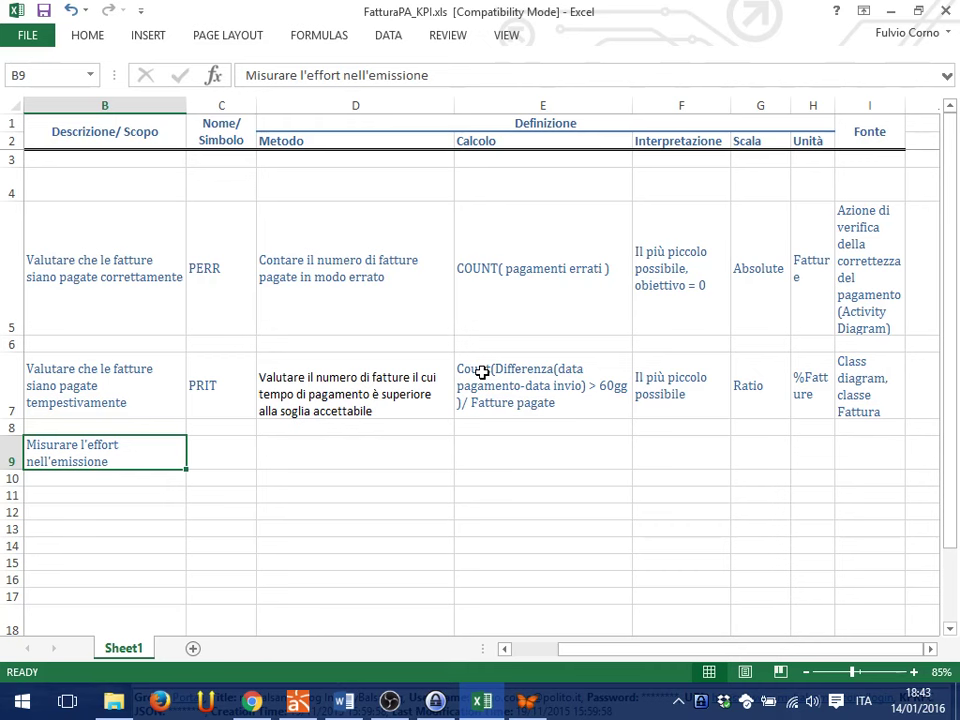
# Switch to Astah and examine the Fornitore's activities up to "Invia fattura" in the Fattura activity diagram.
pyautogui.hotkey('alt', 'Tab')
pyautogui.hotkey('alt', 'Tab')
pyautogui.hotkey('alt', 'shift', 'Tab')
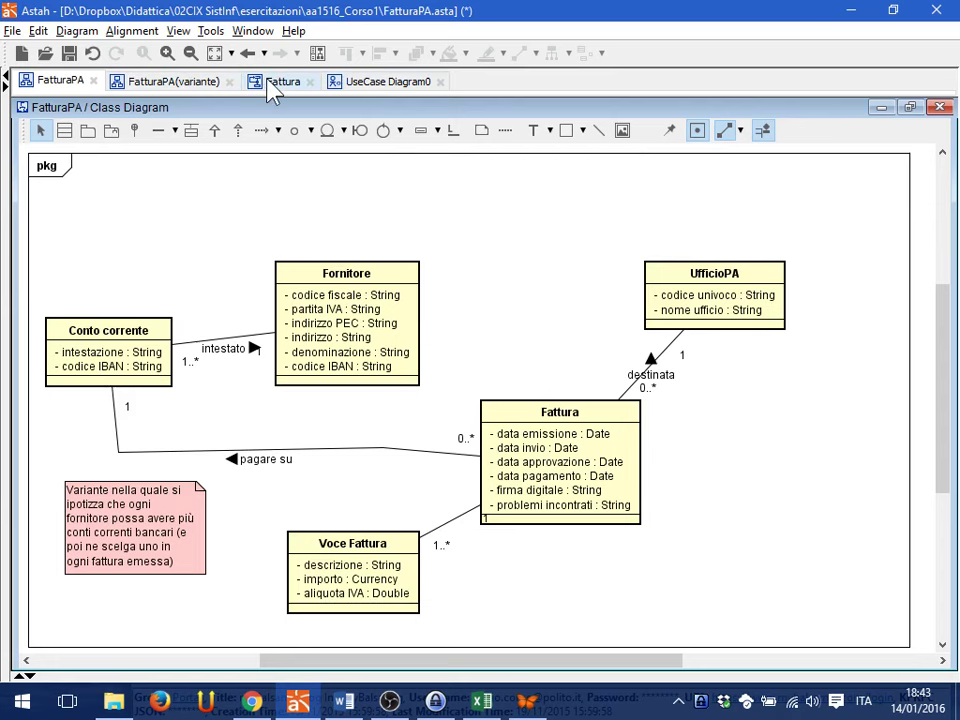
pyautogui.click(278, 81)
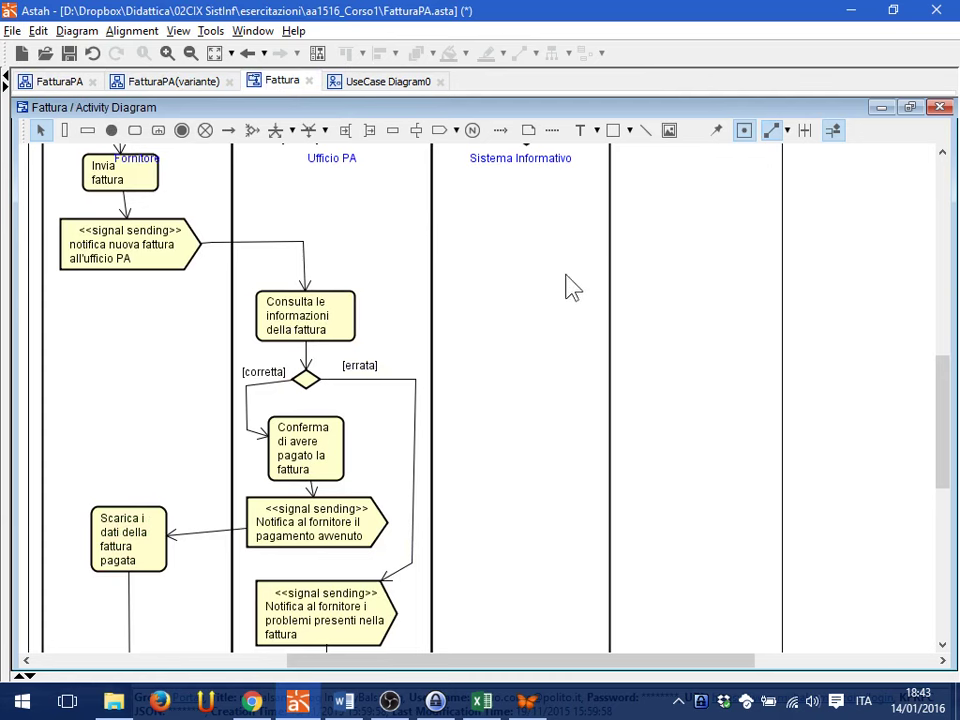
pyautogui.scroll(2, 572, 276)
pyautogui.scroll(5, 577, 282)
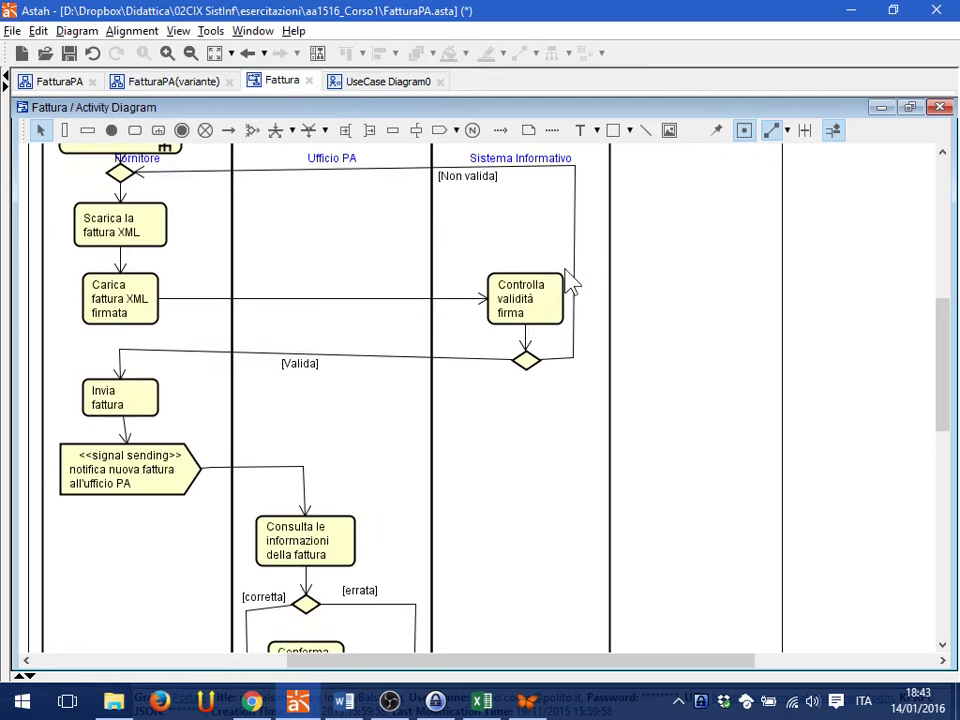
pyautogui.scroll(-1, 572, 281)
pyautogui.scroll(1, 568, 280)
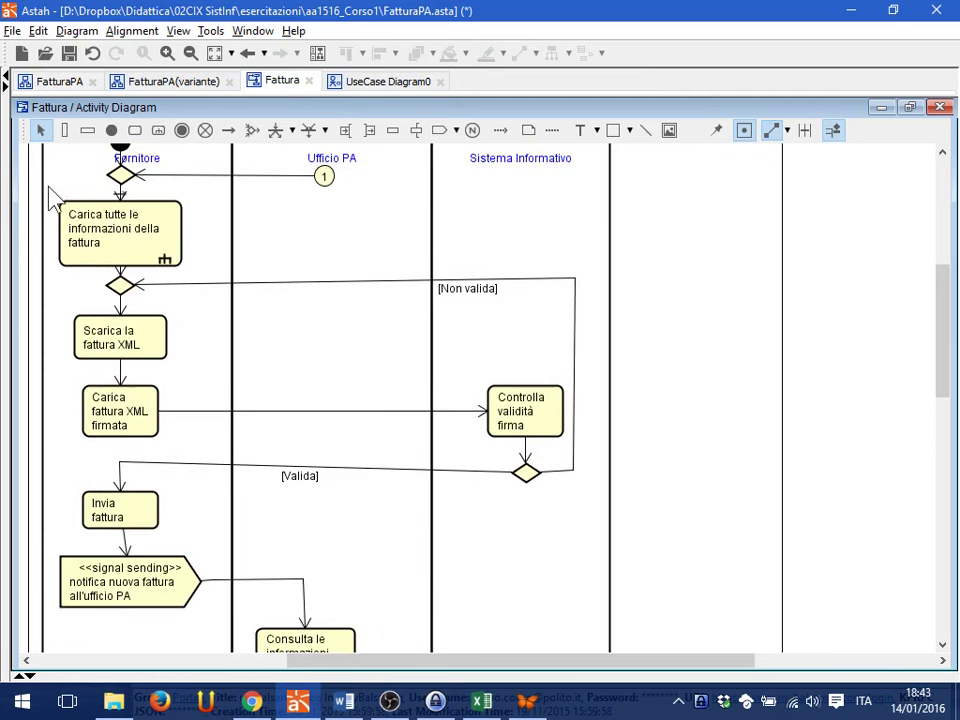
pyautogui.moveTo(54, 187); pyautogui.dragTo(201, 540)
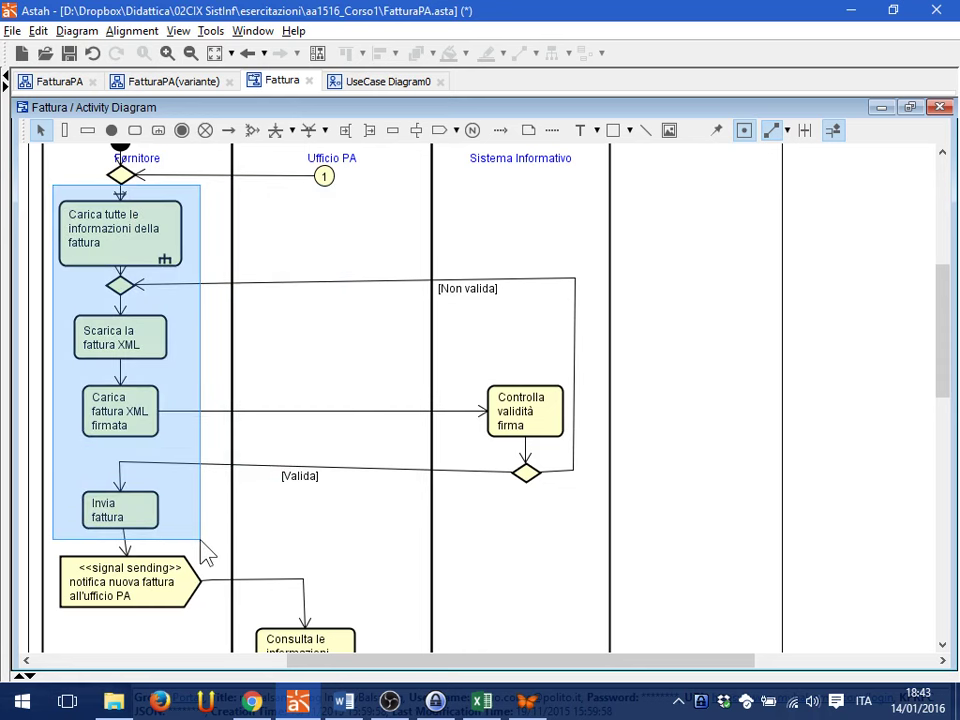
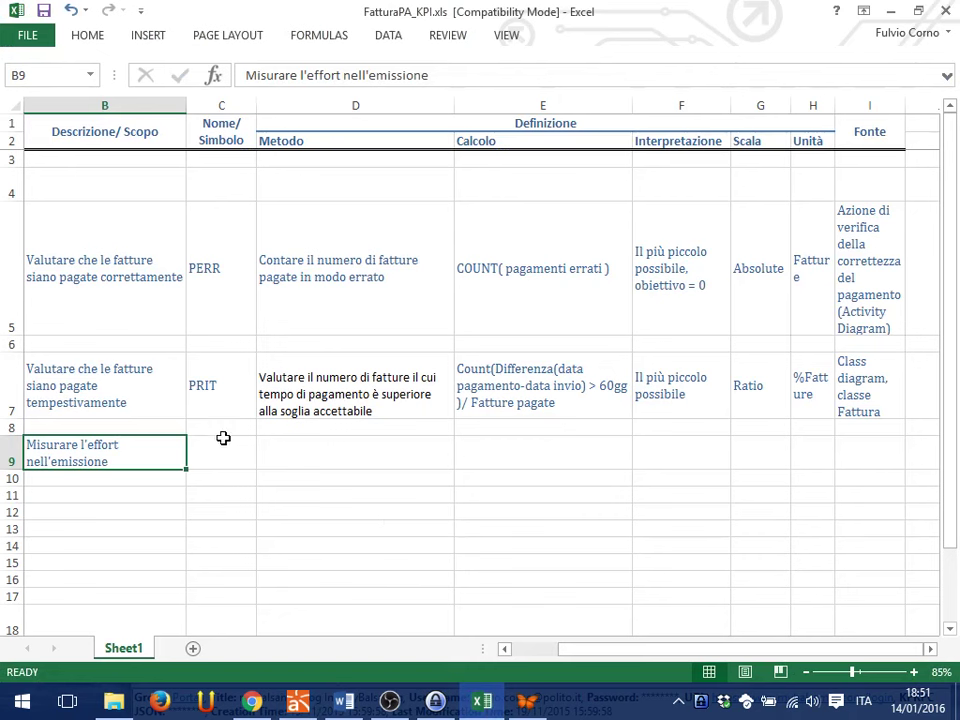
# Enter "Rapportare il numero di fatture inviate rispetto al tempo speso in quella parte del sistema informativo" as the issuing effort KPI's Metodo in D9.
pyautogui.click(226, 443)
pyautogui.click(331, 454)
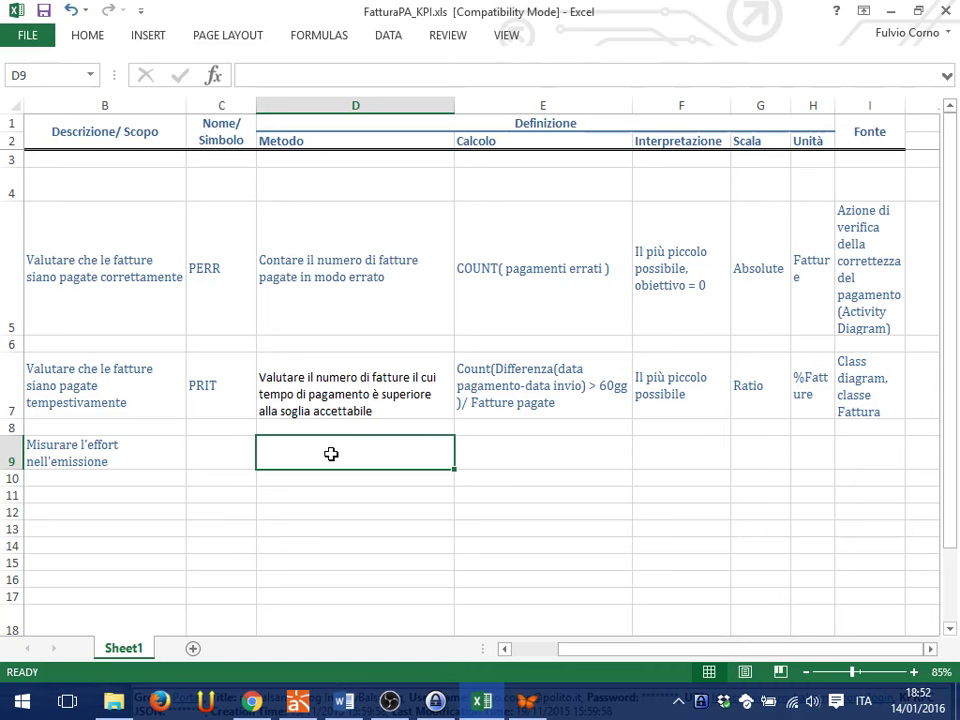
pyautogui.doubleClick(331, 454)
pyautogui.write('Valuat')
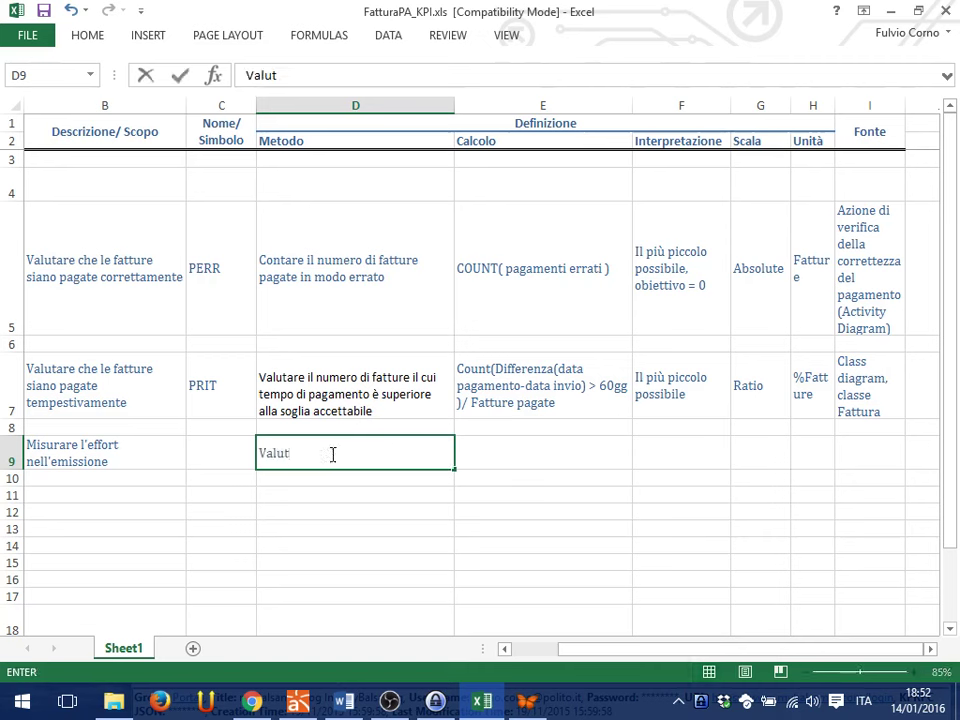
pyautogui.write('are il u')
pyautogui.press('BackSpace')
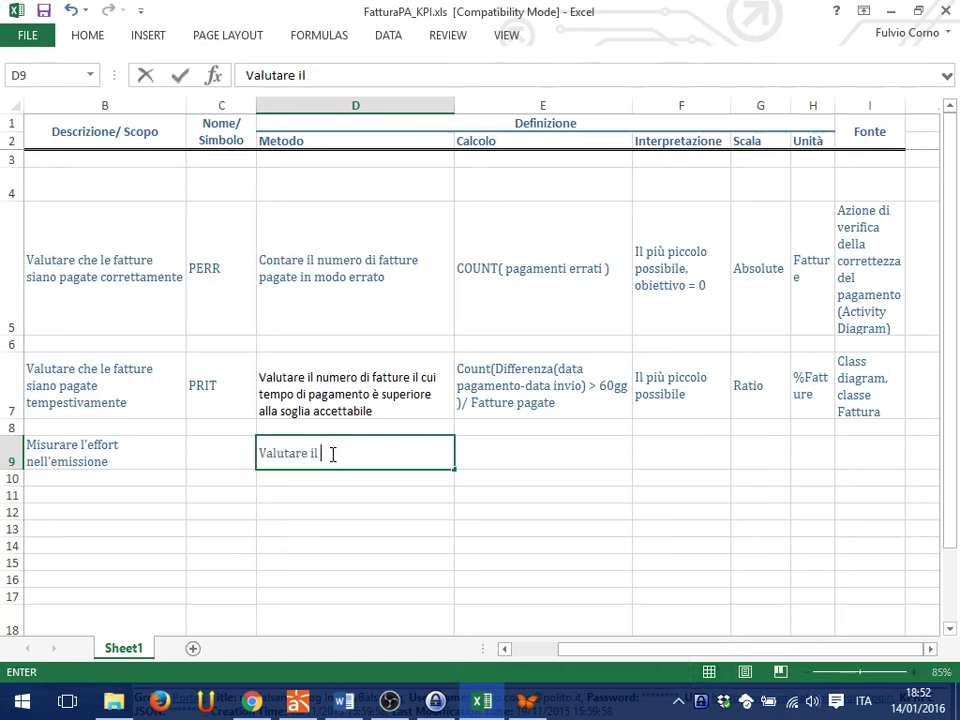
pyautogui.press('BackSpace')
pyautogui.press('BackSpace')
pyautogui.press('BackSpace')
pyautogui.press('BackSpace')
pyautogui.press('BackSpace')
pyautogui.press('BackSpace')
pyautogui.press('BackSpace')
pyautogui.press('BackSpace')
pyautogui.press('BackSpace')
pyautogui.press('BackSpace')
pyautogui.press('BackSpace')
pyautogui.press('BackSpace')
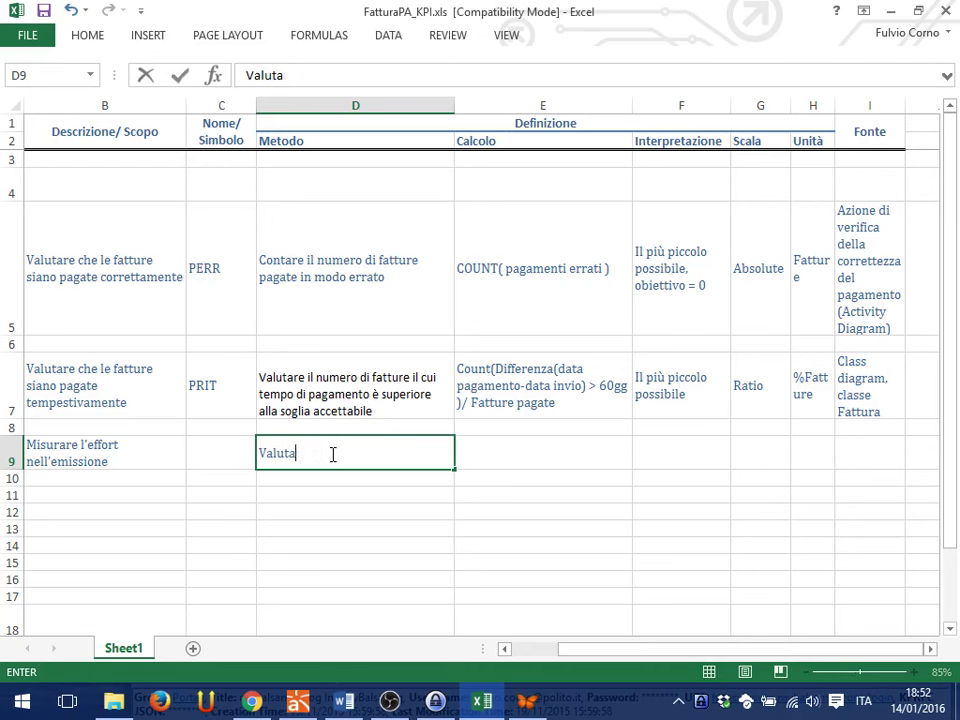
pyautogui.write('Rapp')
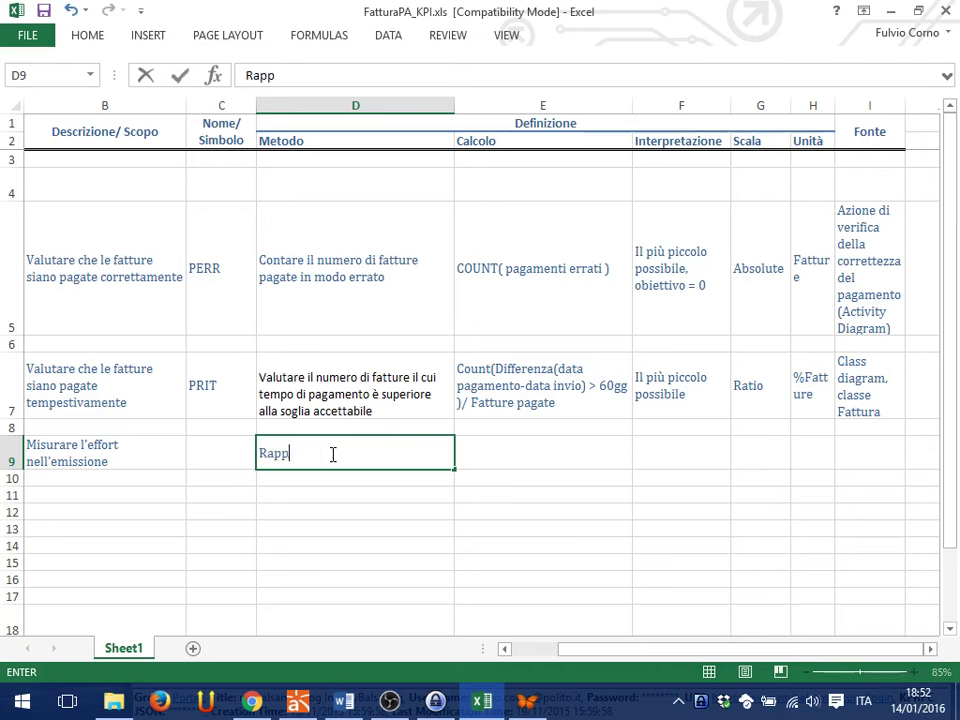
pyautogui.write('ortare i')
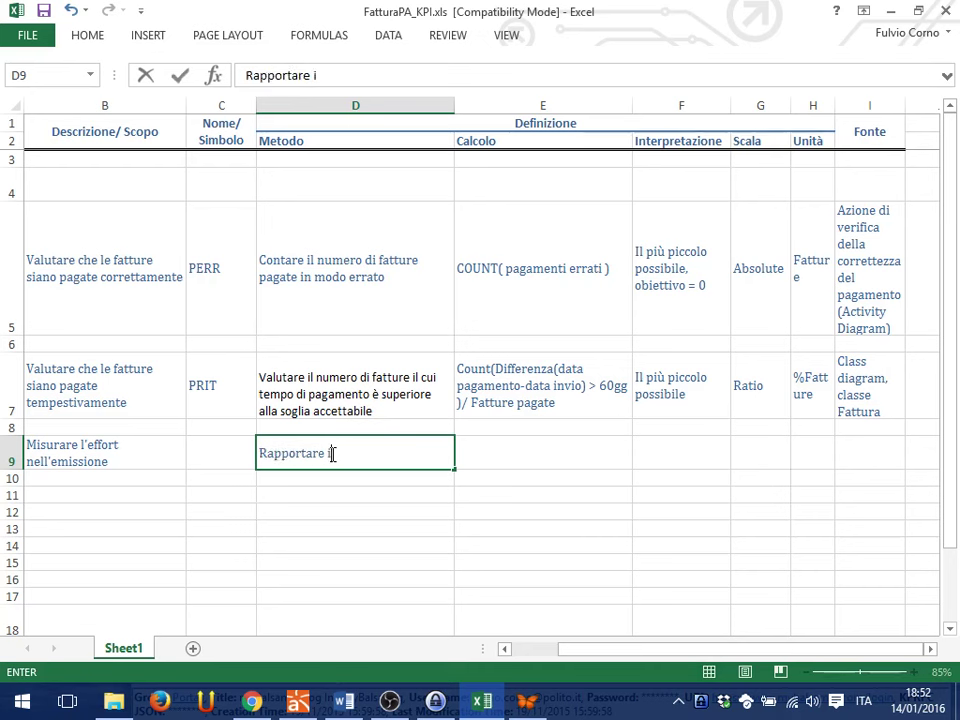
pyautogui.write('l numero di fa')
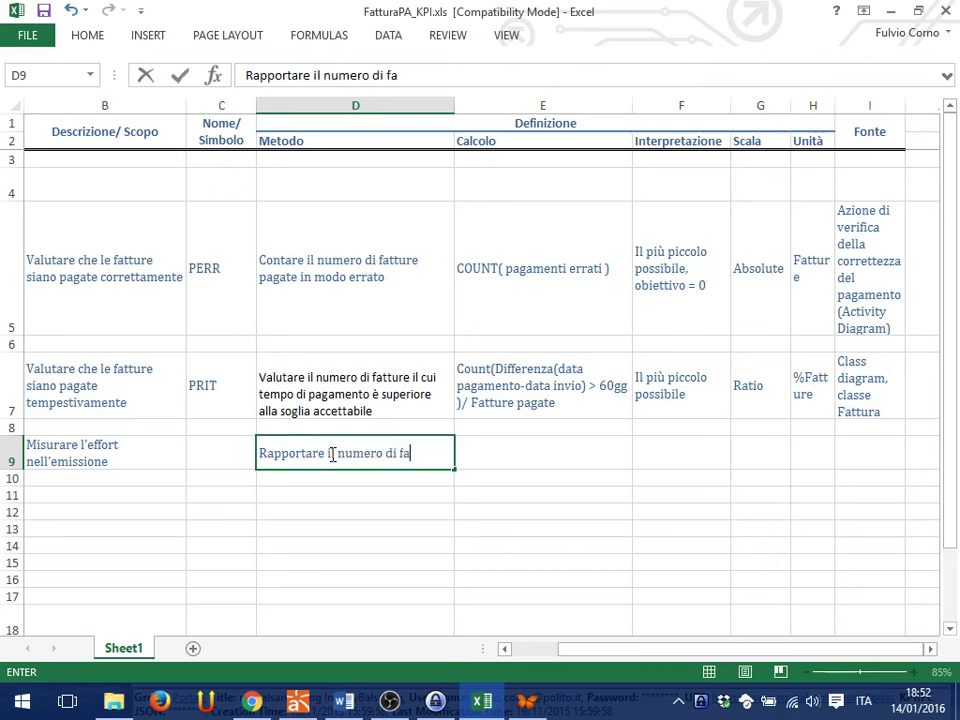
pyautogui.write('tture inviate rispe')
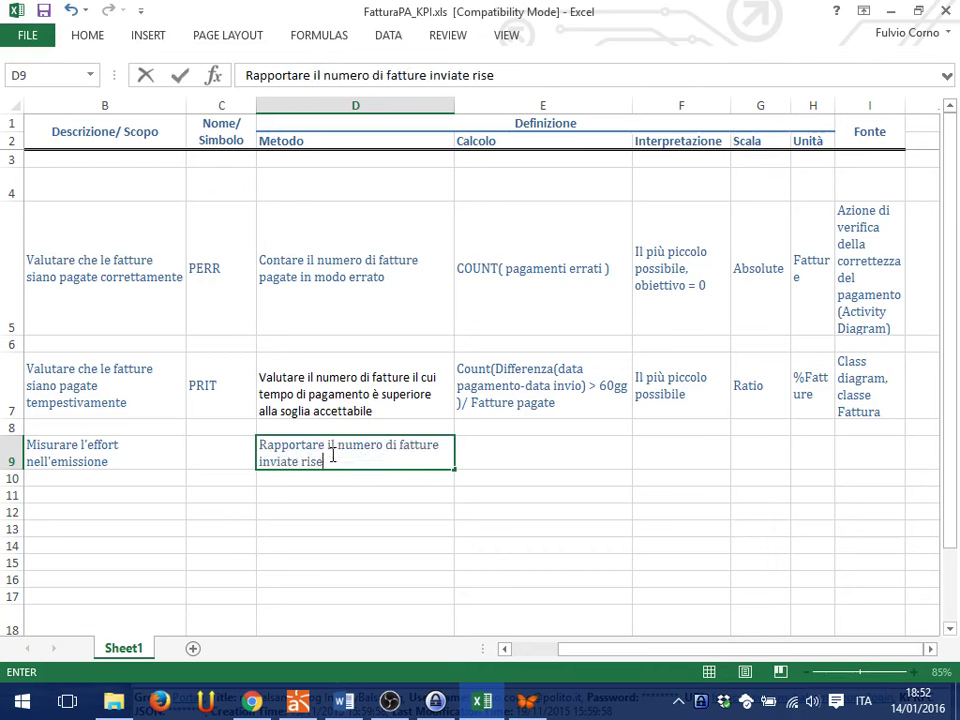
pyautogui.press('BackSpace')
pyautogui.write('petto al ')
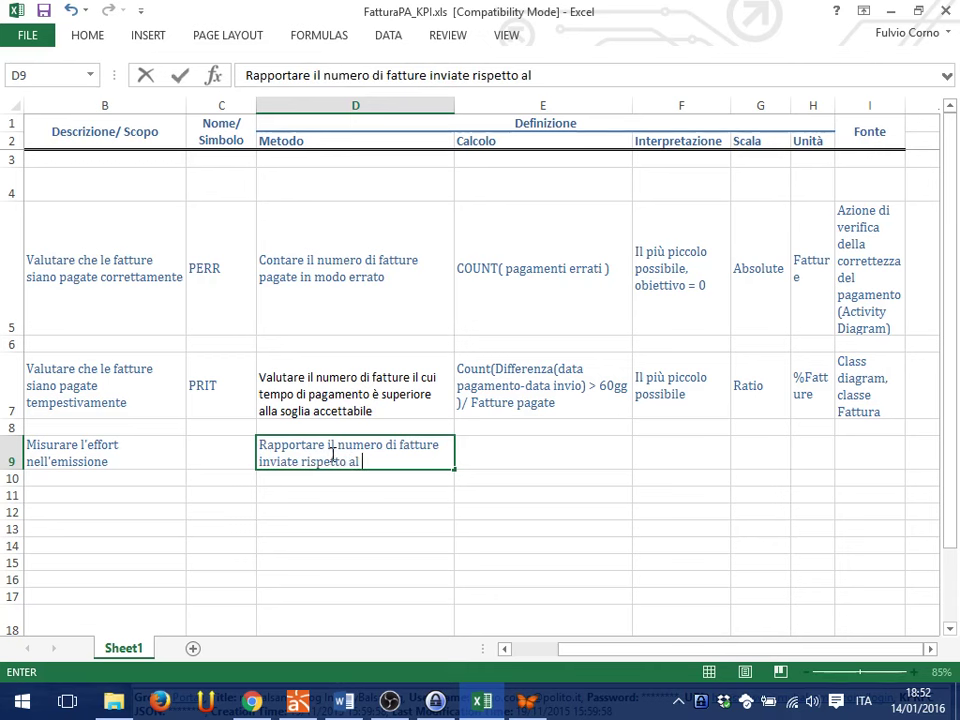
pyautogui.write('tempo sps')
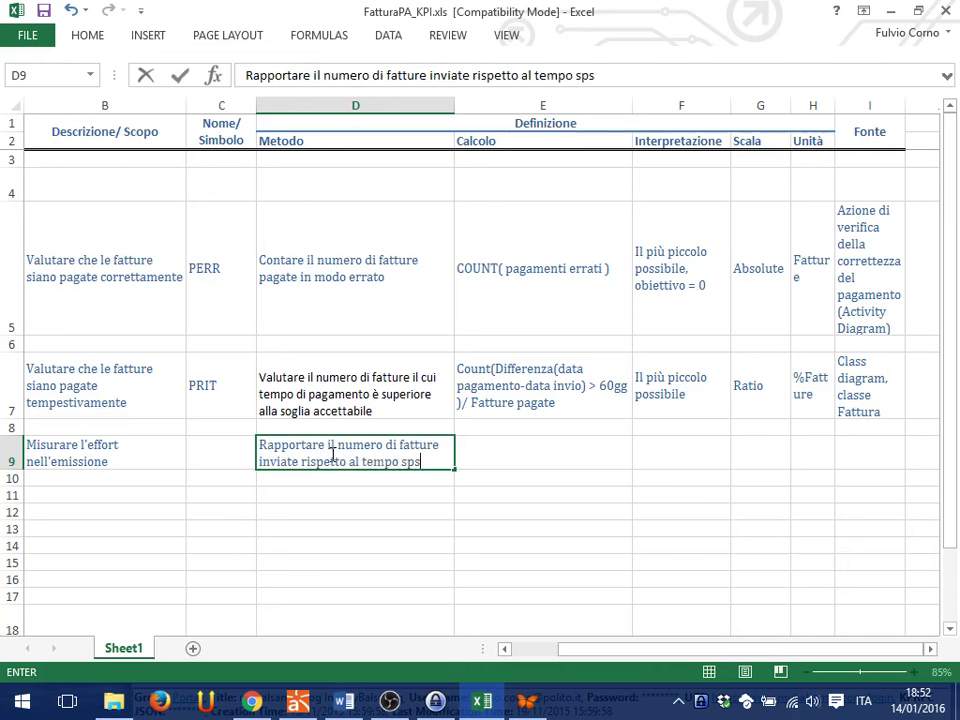
pyautogui.press('BackSpace')
pyautogui.write('eno s')
pyautogui.press('BackSpace')
pyautogui.press('BackSpace')
pyautogui.press('BackSpace')
pyautogui.write('so')
pyautogui.press('BackSpace')
pyautogui.press('BackSpace')
pyautogui.press('BackSpace')
pyautogui.write('so in quella pat')
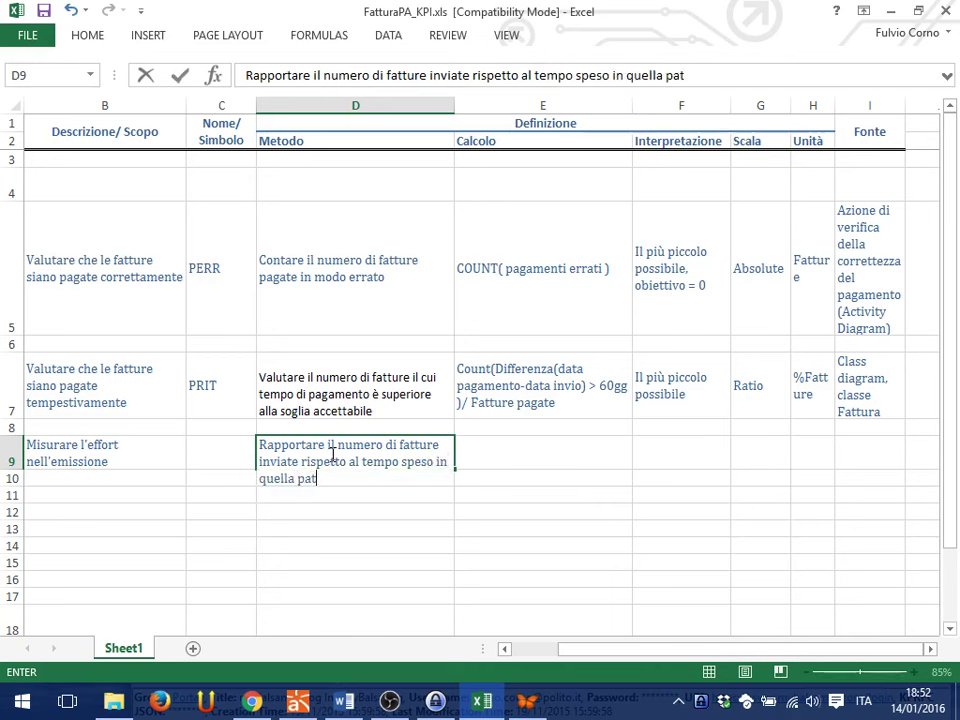
pyautogui.press('BackSpace')
pyautogui.write('rte se')
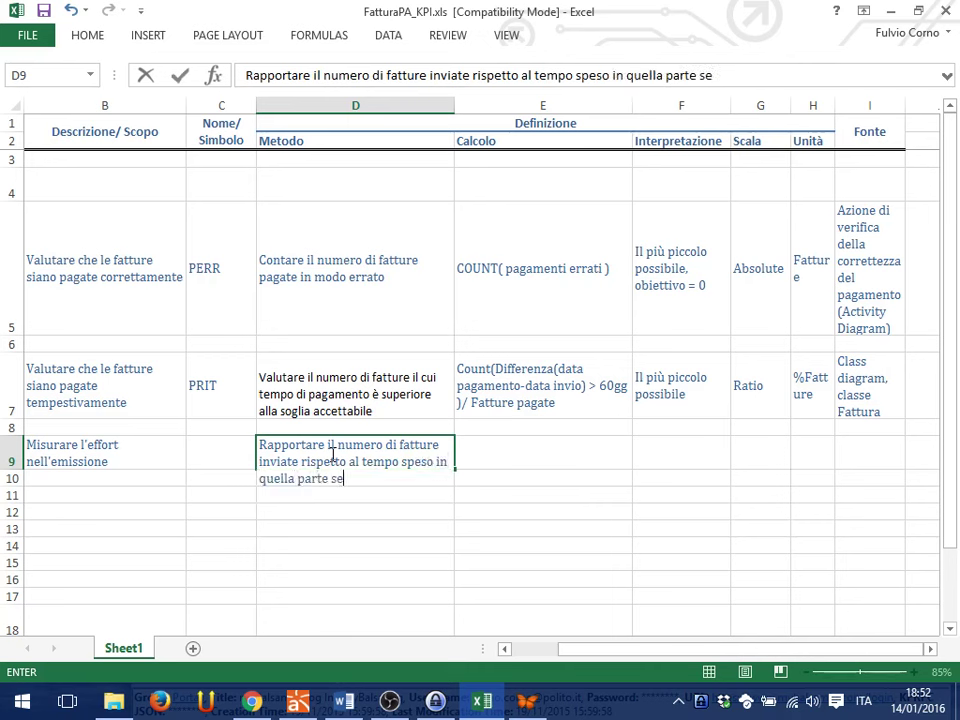
pyautogui.press('BackSpace')
pyautogui.press('BackSpace')
pyautogui.write('del sistem')
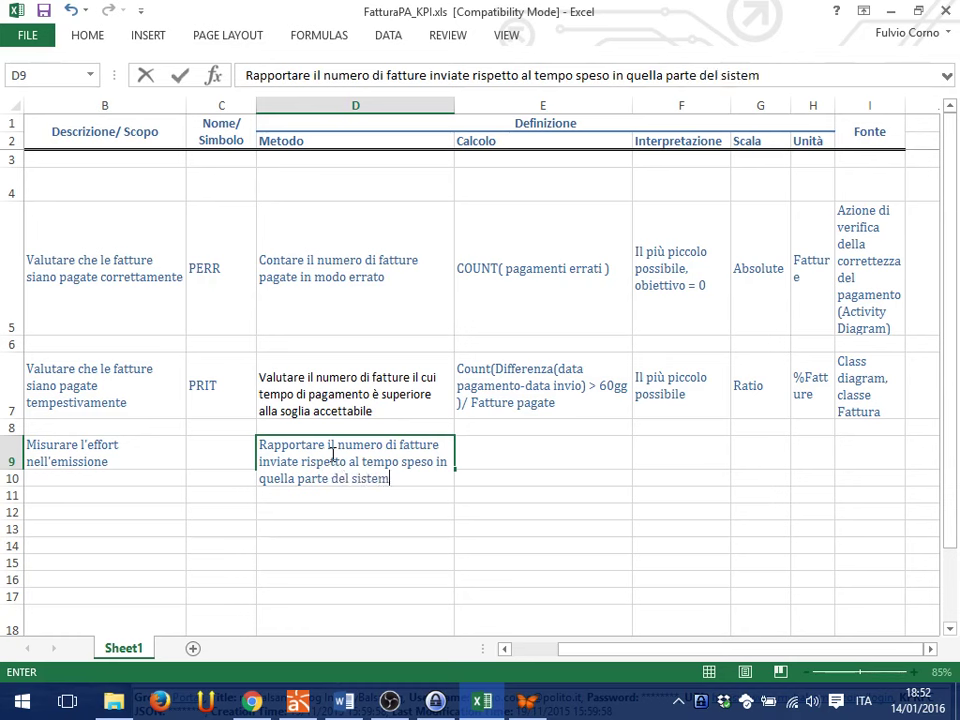
pyautogui.write('a informativo')
pyautogui.press('Return')
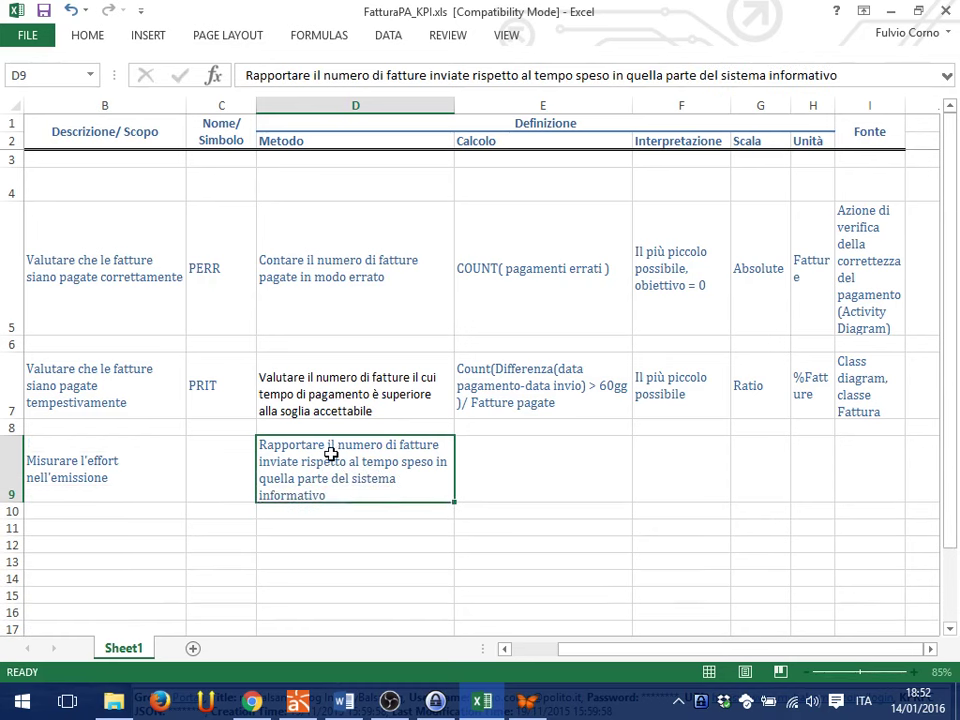
pyautogui.click(331, 455)
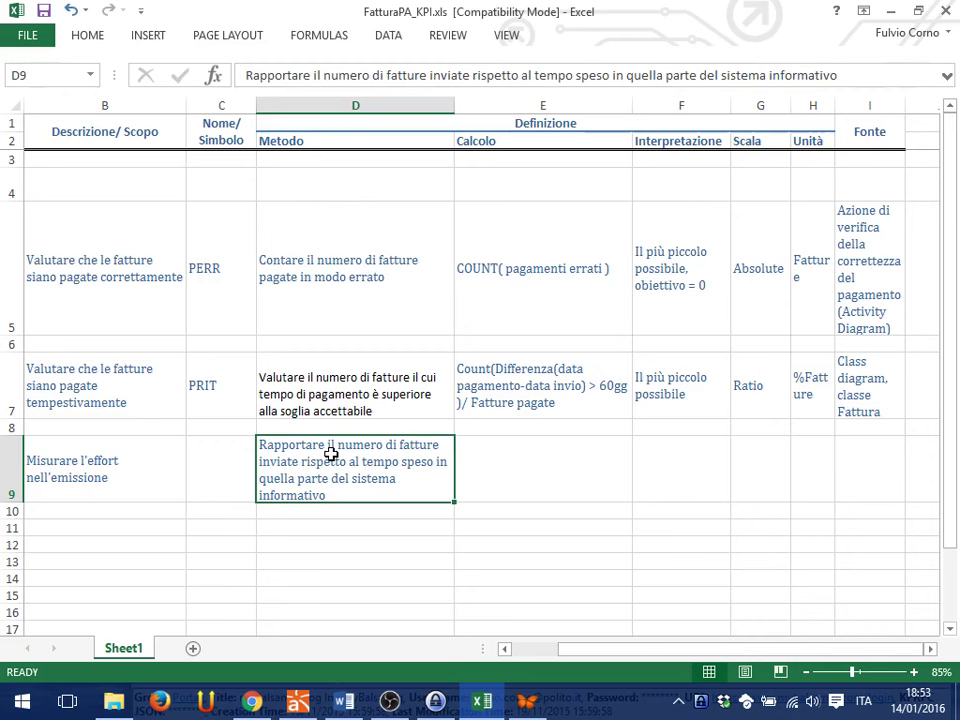
# Enter "S.I. (tempo speso nei diversi use case), Modello concettuale (fatture inviate)" as the issuing effort KPI's Fonte in cell I9.
pyautogui.press('Right')
pyautogui.press('Right')
pyautogui.press('Right')
pyautogui.press('Right')
pyautogui.press('Right')
pyautogui.press('Right')
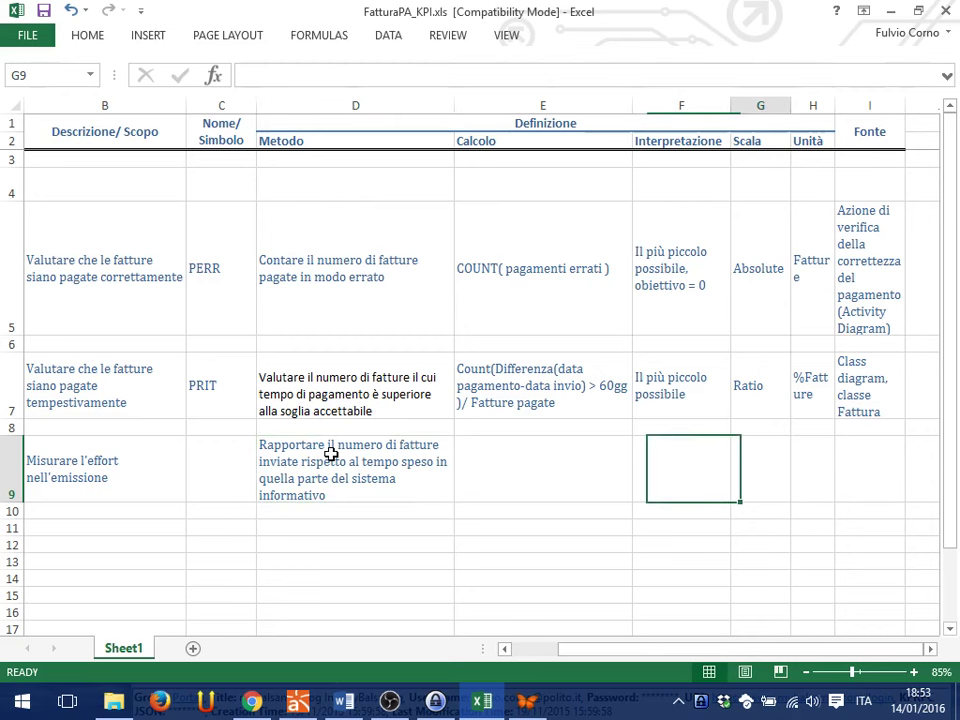
pyautogui.press('Left')
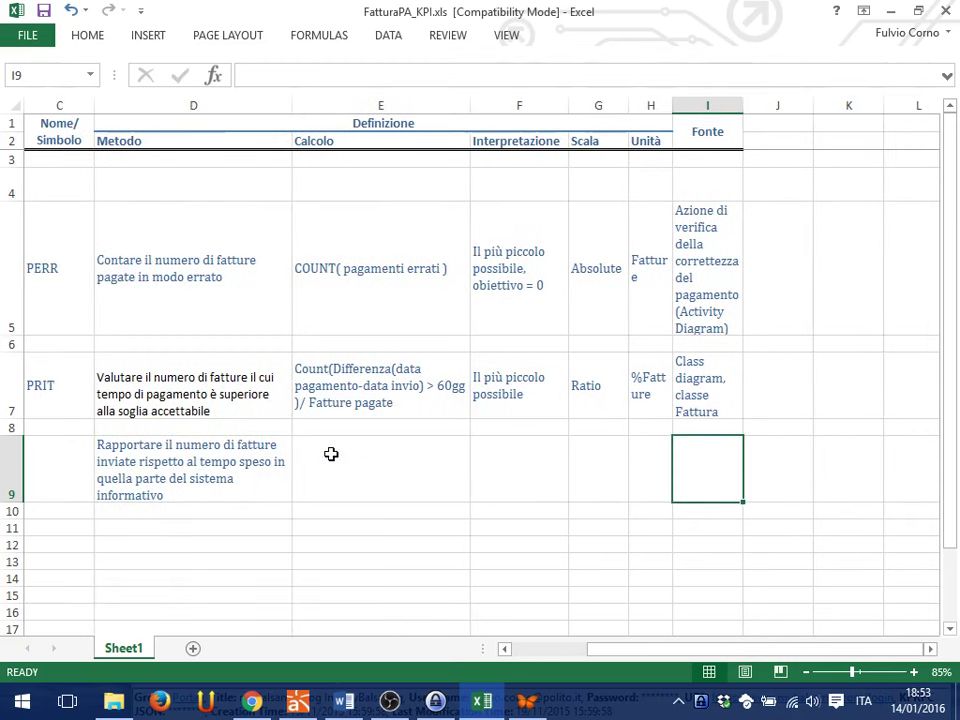
pyautogui.write('T')
pyautogui.press('BackSpace')
pyautogui.write('S.')
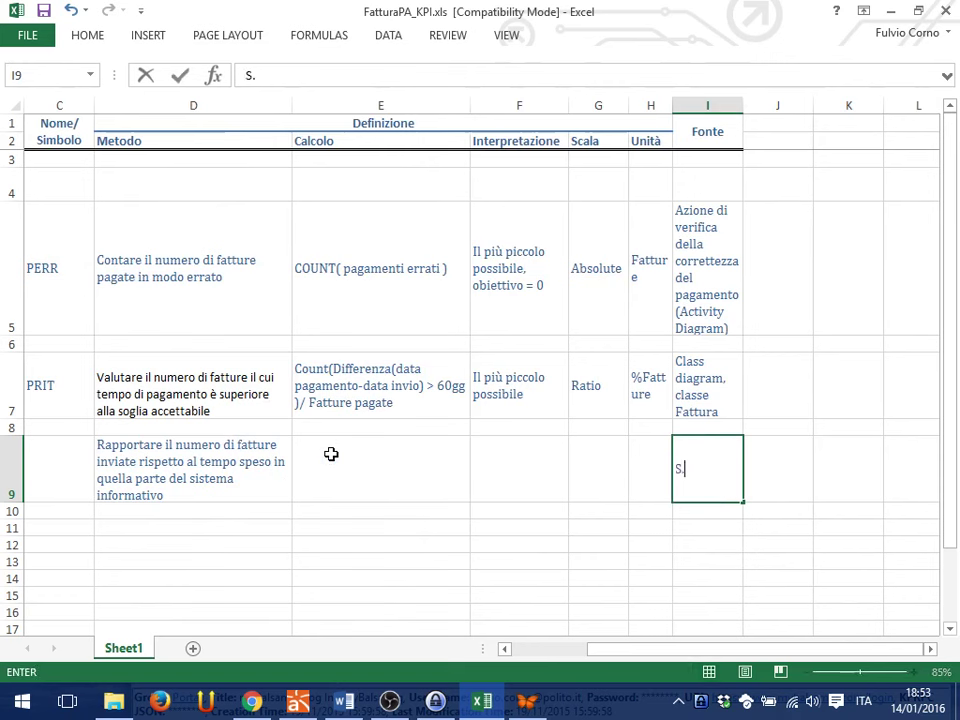
pyautogui.write('I. (tempo speso nei ve')
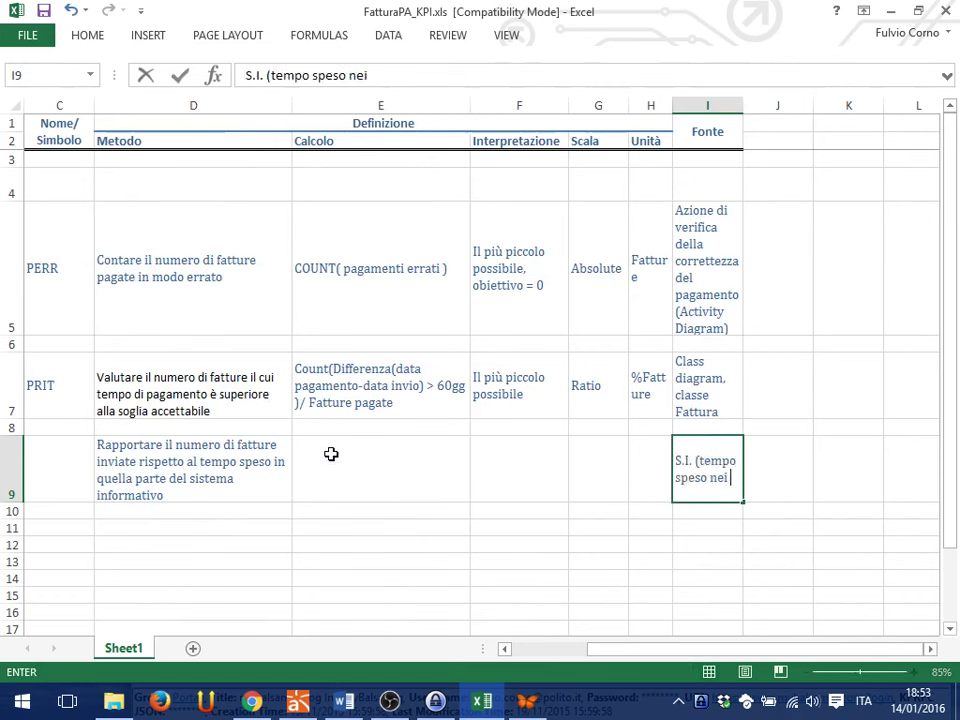
pyautogui.press('BackSpace')
pyautogui.press('BackSpace')
pyautogui.write('div')
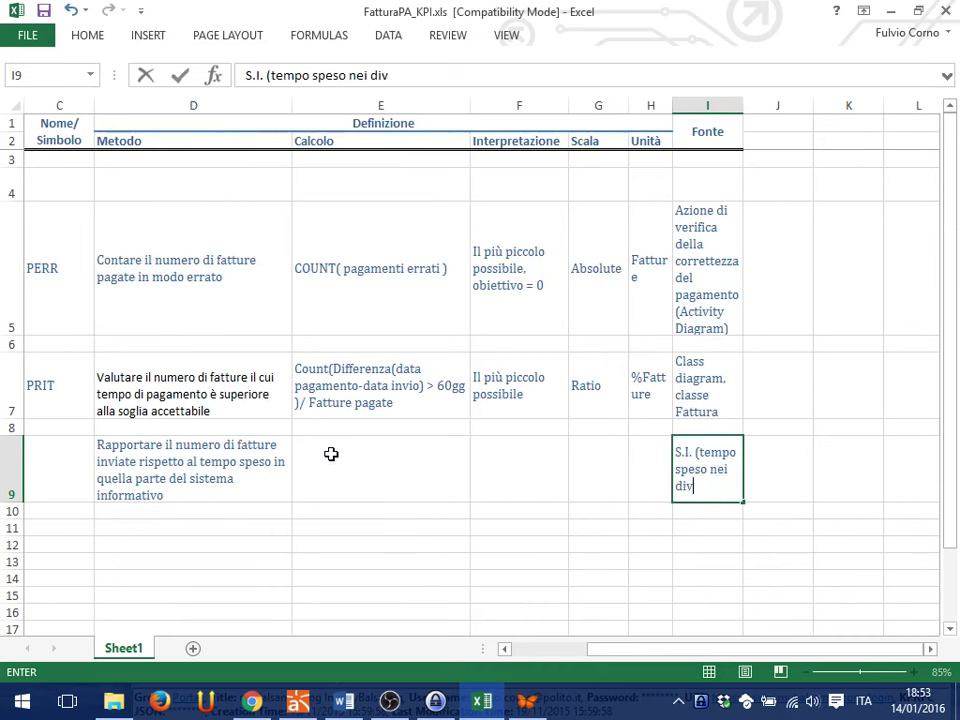
pyautogui.write('ersi use ')
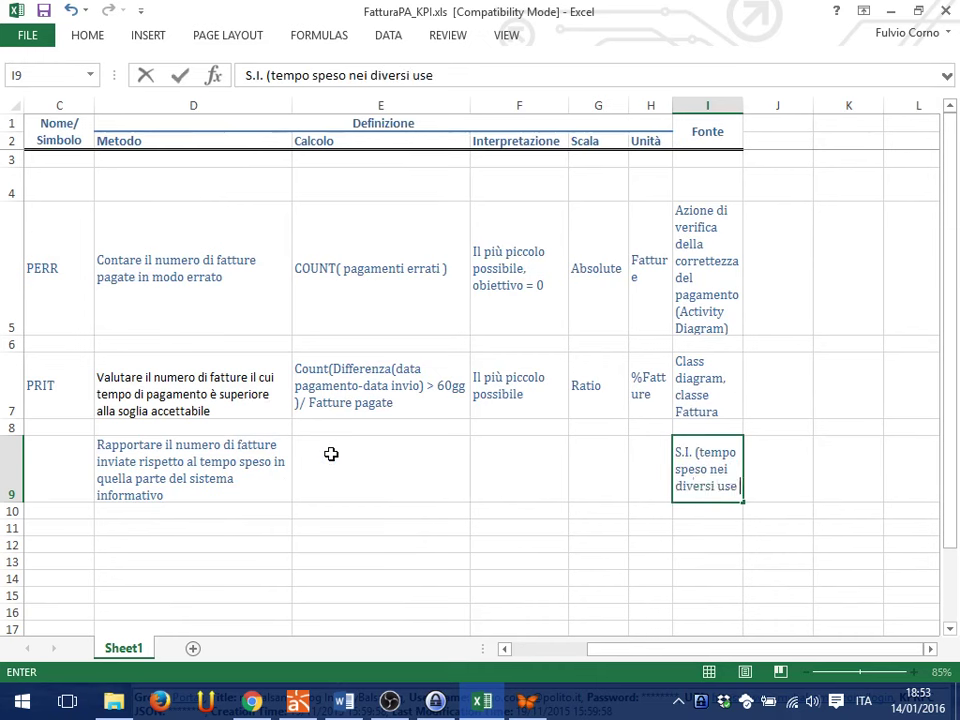
pyautogui.write('case),')
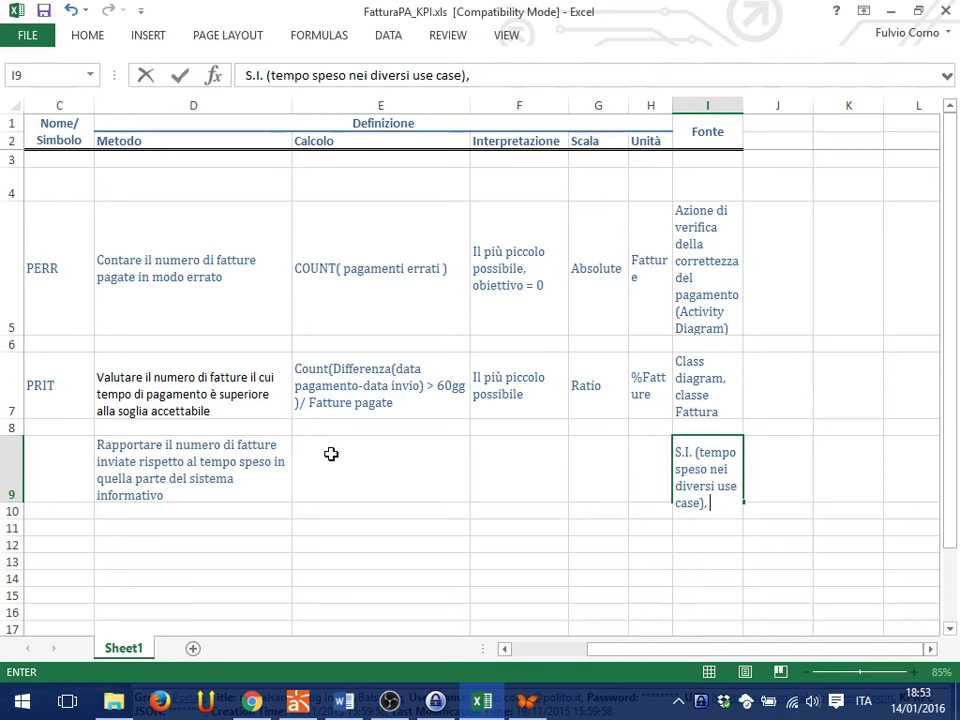
pyautogui.write('Modello co')
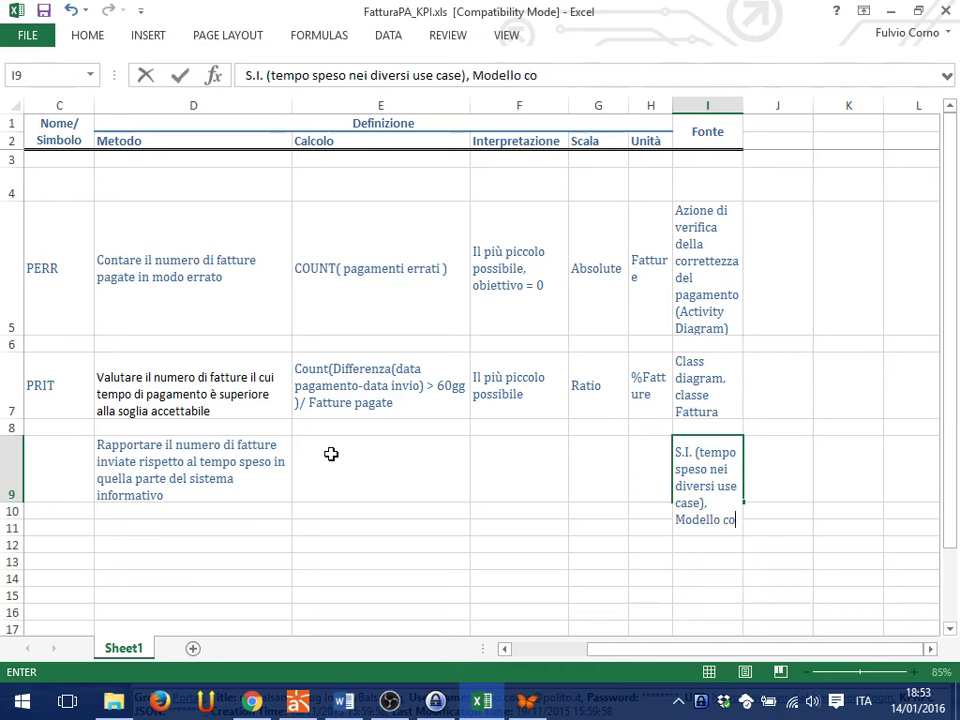
pyautogui.write('ncettuale (fat')
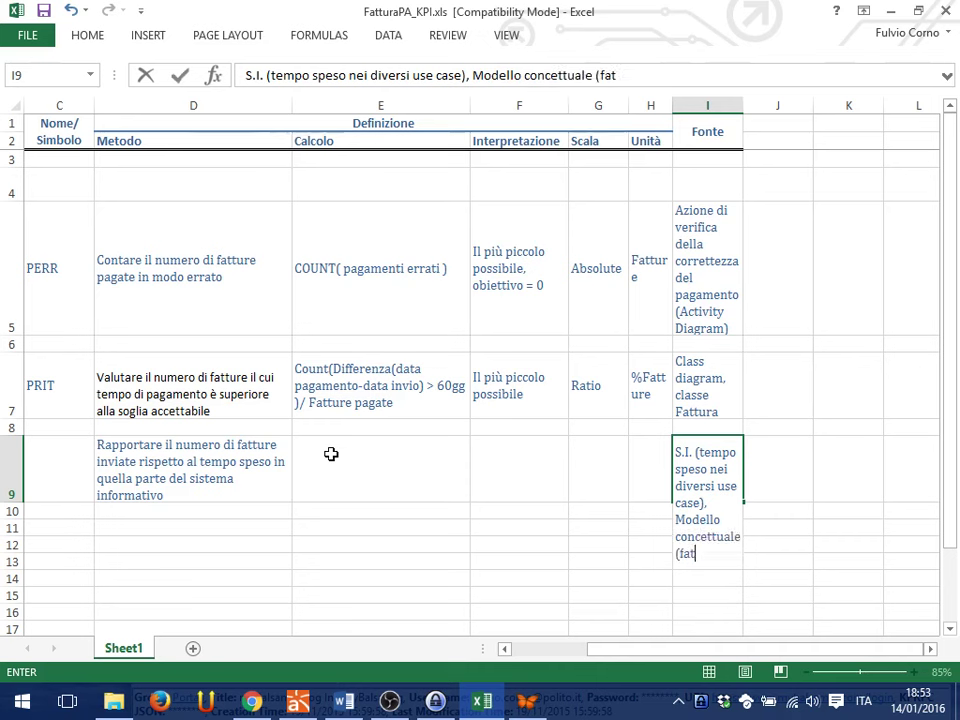
pyautogui.write('ture inviate)')
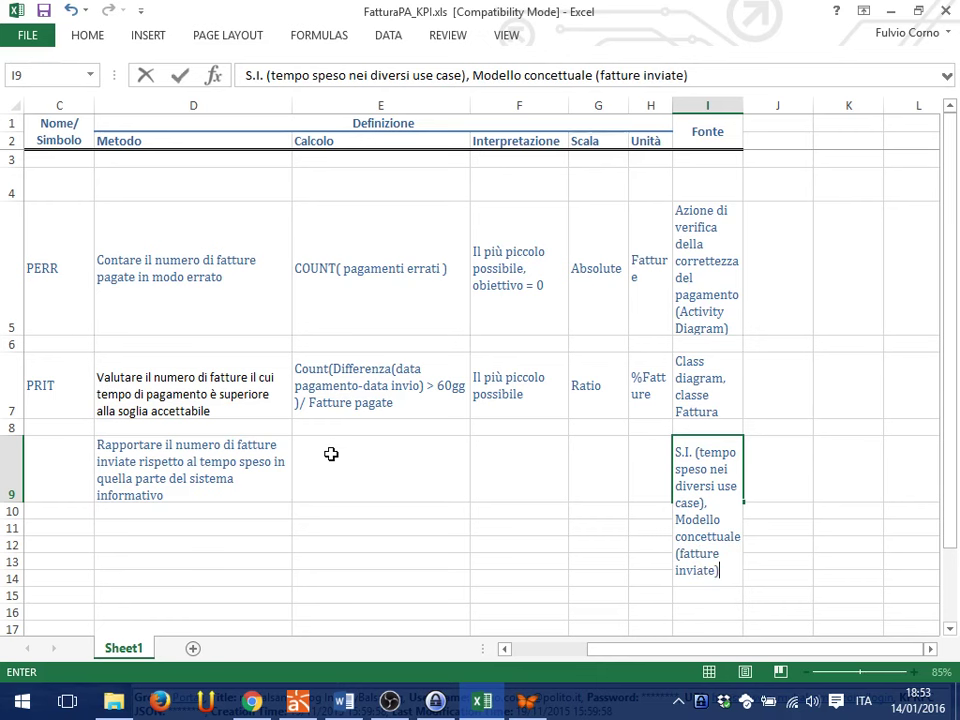
pyautogui.hotkey('ctrl', 'Return')
pyautogui.press('Return')
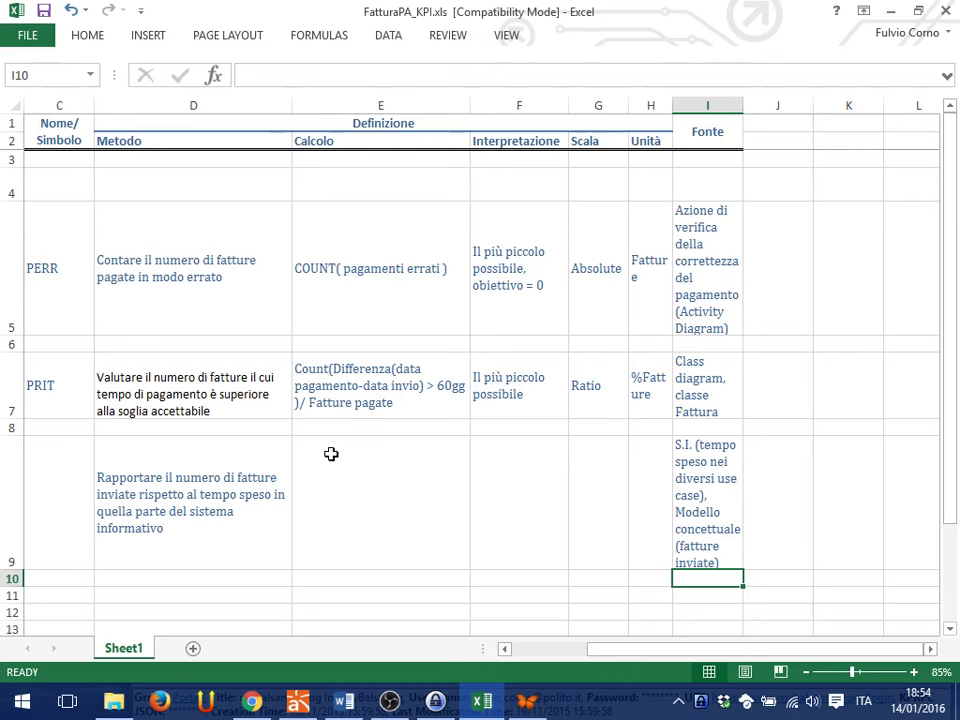
# Enter "Sum(tempo totale speso da tutti operatori nelle funzioni di caricamento,firma,invio) / count (fatture inviate)" as the issuing effort KPI's Calcolo in E9.
pyautogui.press('Up')
pyautogui.press('Up')
pyautogui.press('Down')
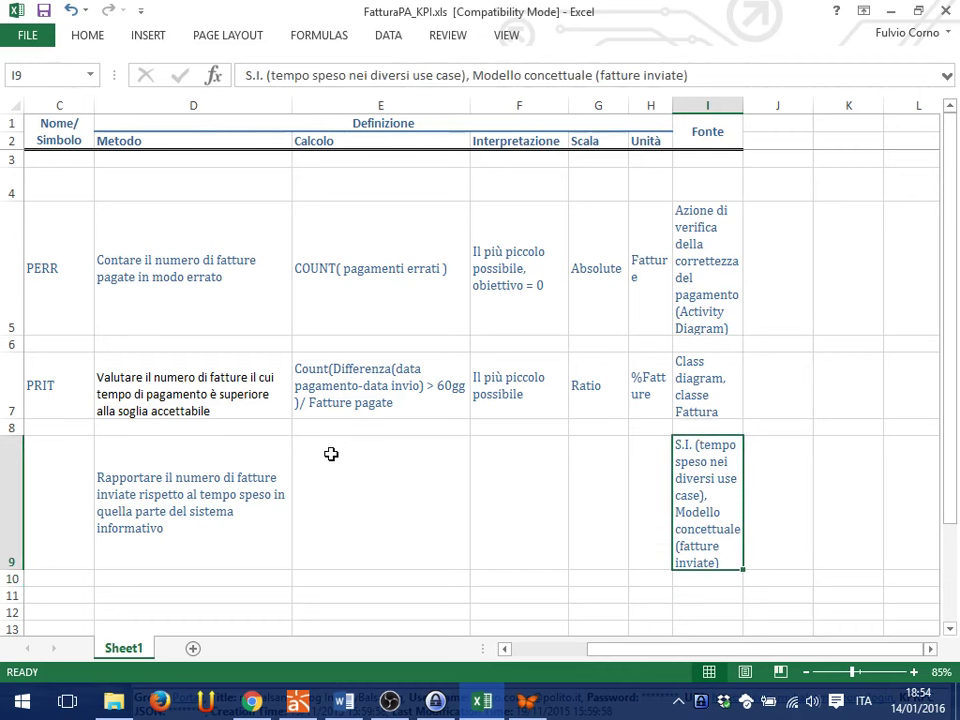
pyautogui.press('Left')
pyautogui.press('Left')
pyautogui.press('Left')
pyautogui.press('Left')
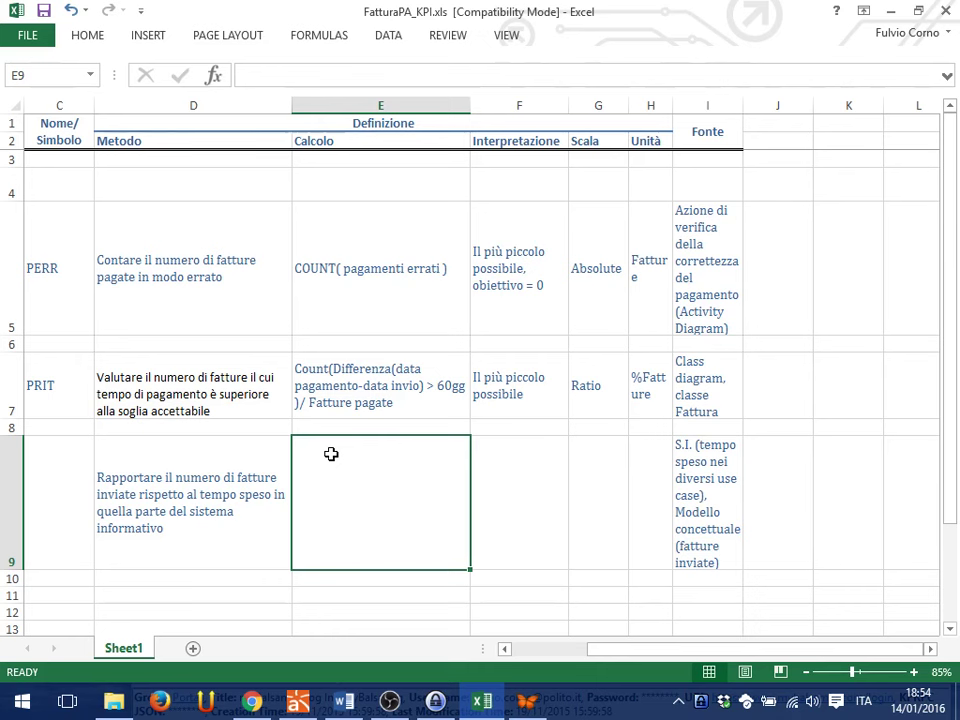
pyautogui.write('S')
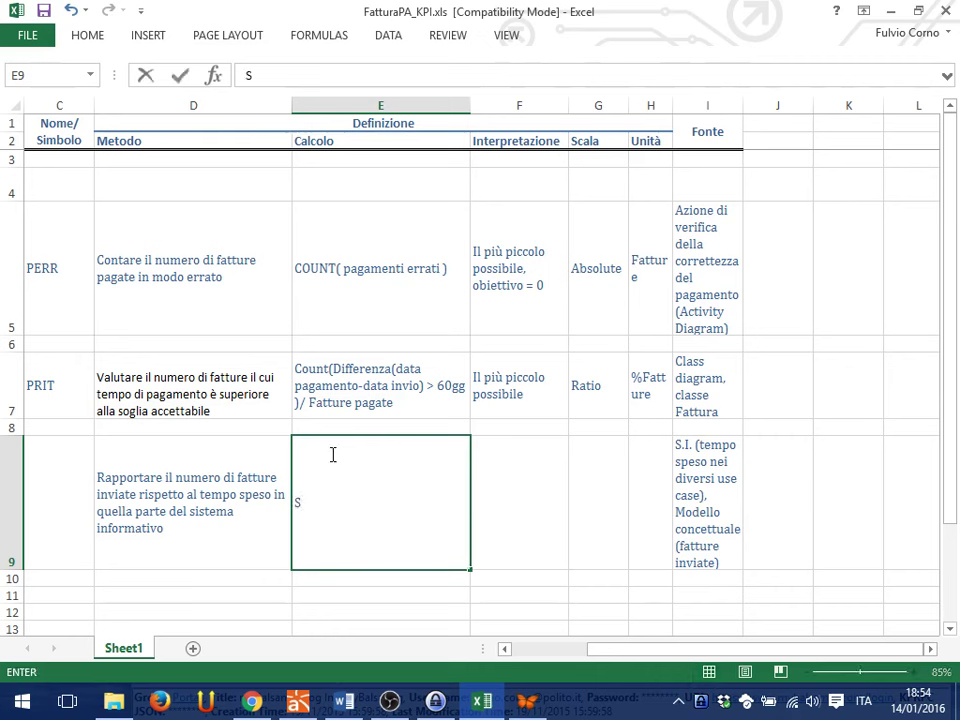
pyautogui.write('um(tempo t')
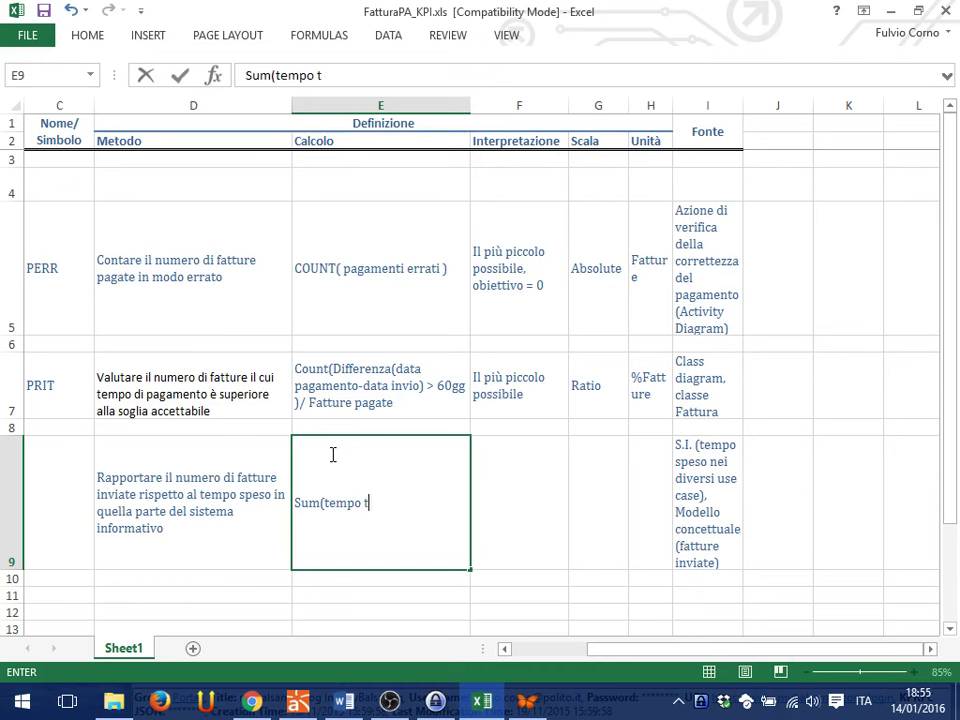
pyautogui.write('otale speso da ')
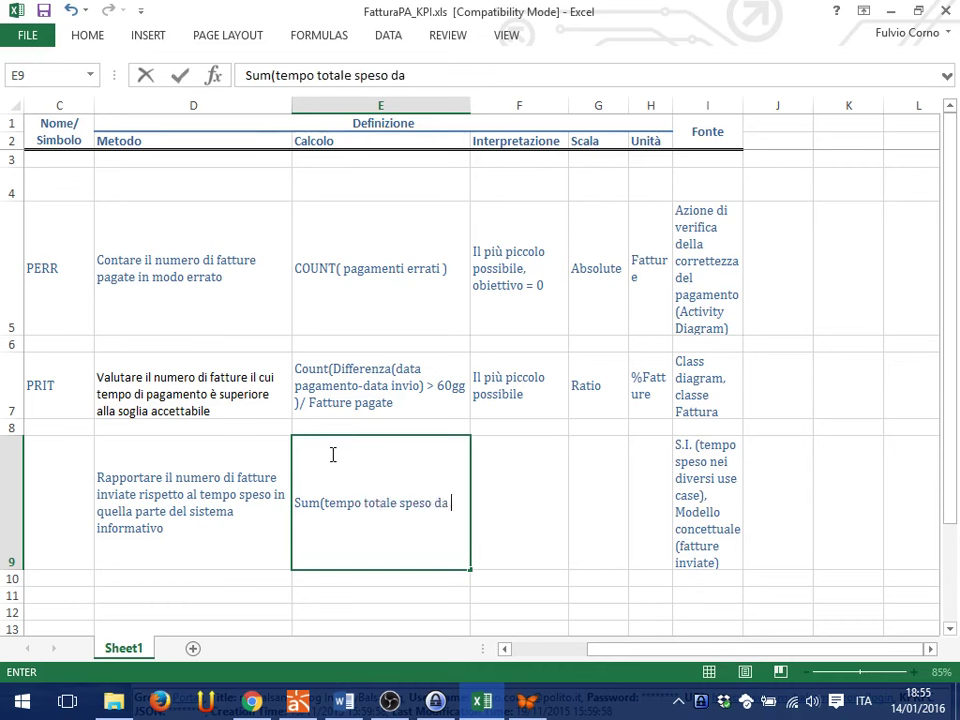
pyautogui.write('tutti p')
pyautogui.press('BackSpace')
pyautogui.write('o')
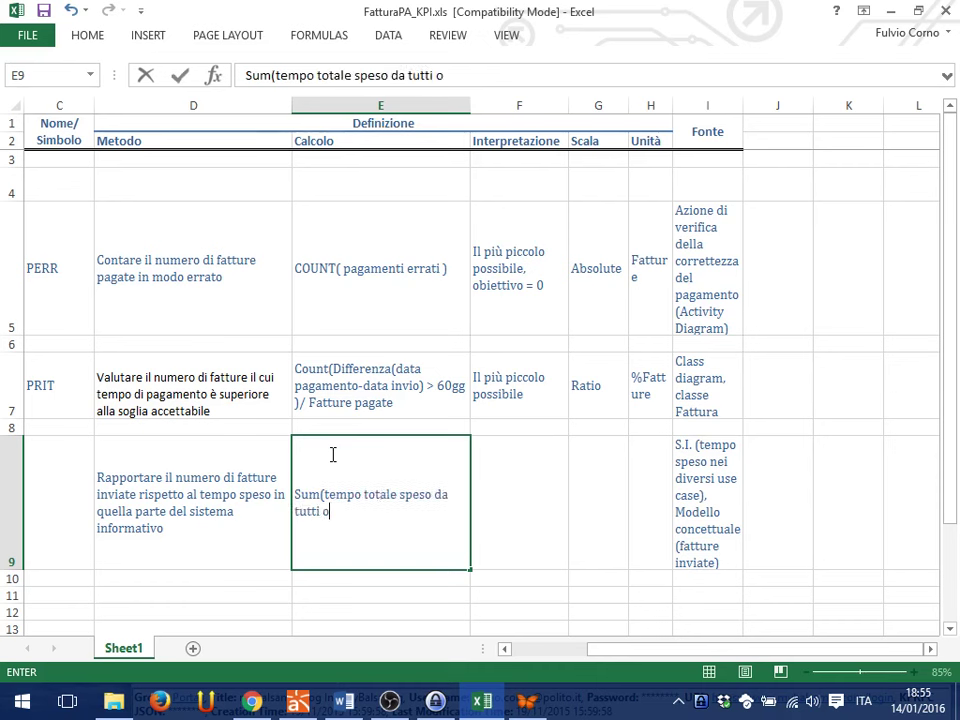
pyautogui.write('peratori nell')
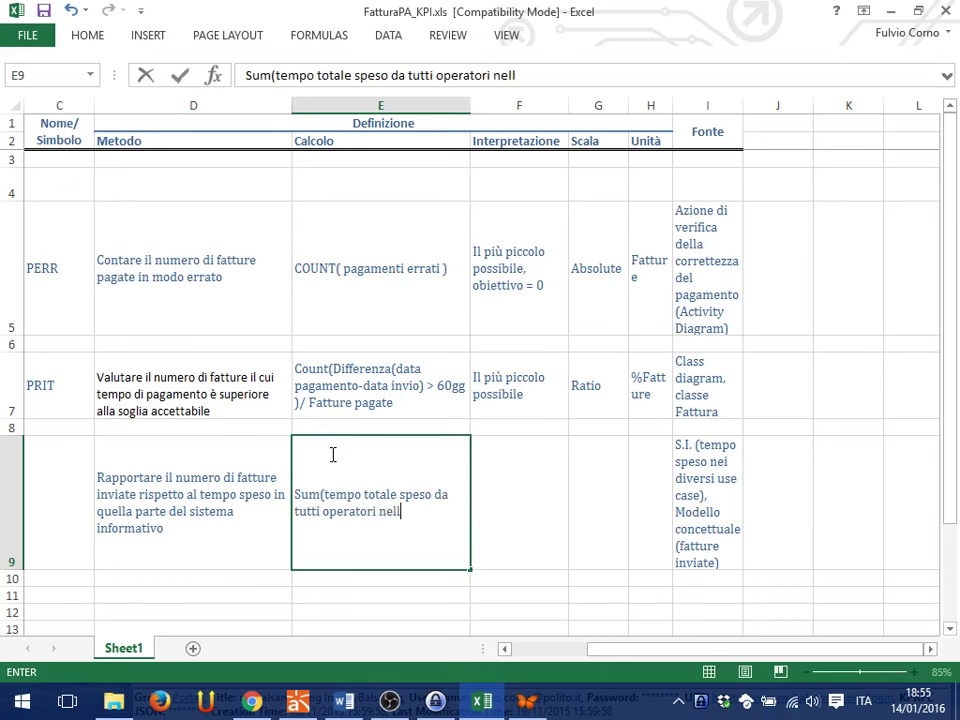
pyautogui.write('e funzioni di')
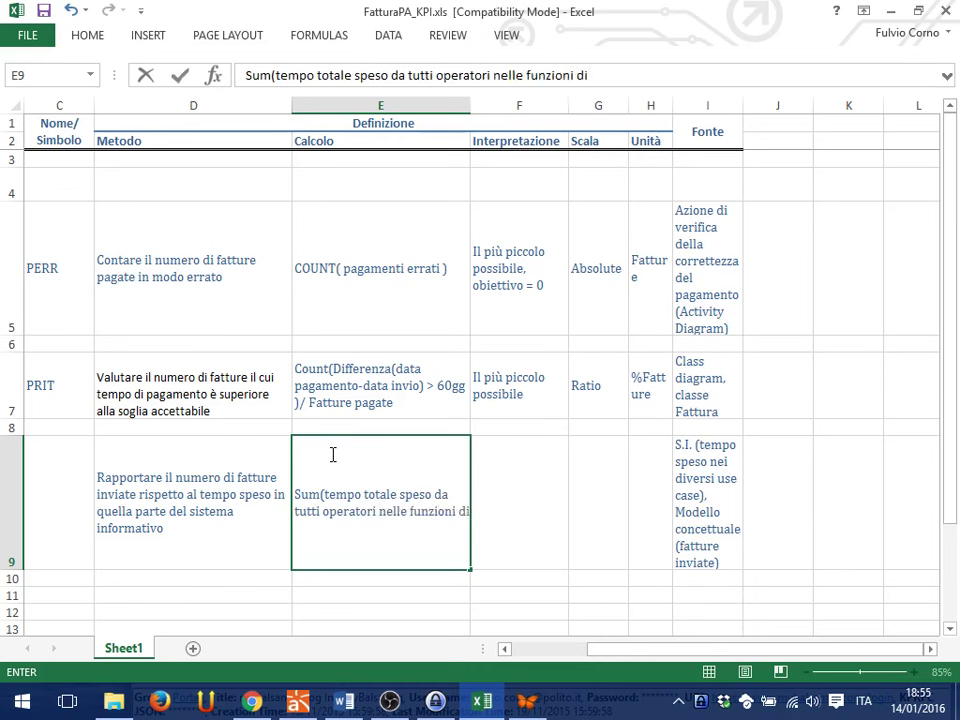
pyautogui.write('caricam')
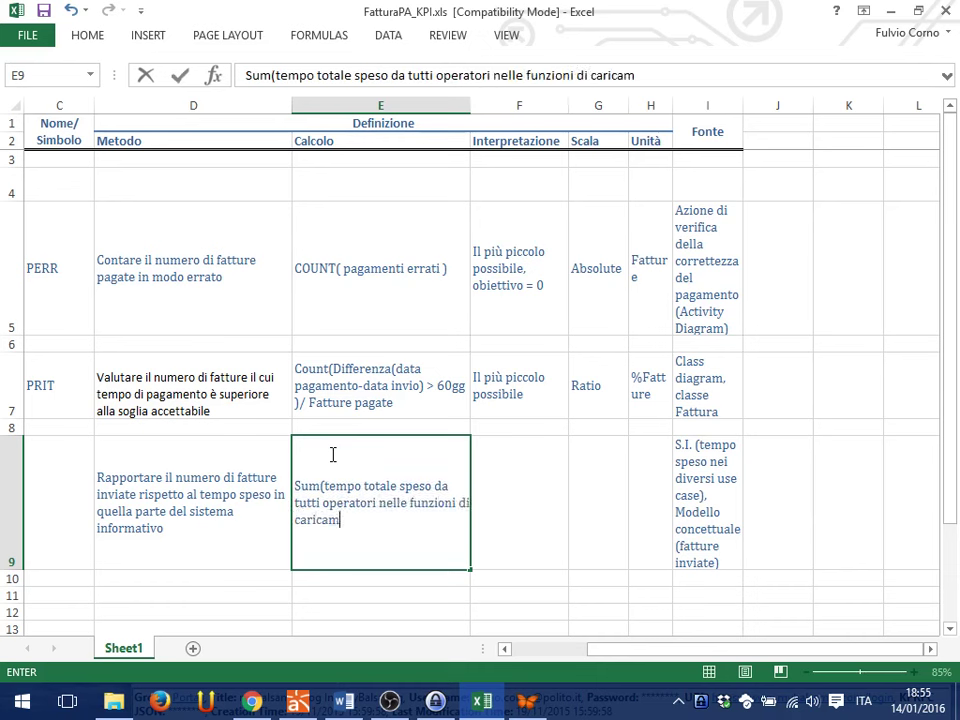
pyautogui.write('ento,fir')
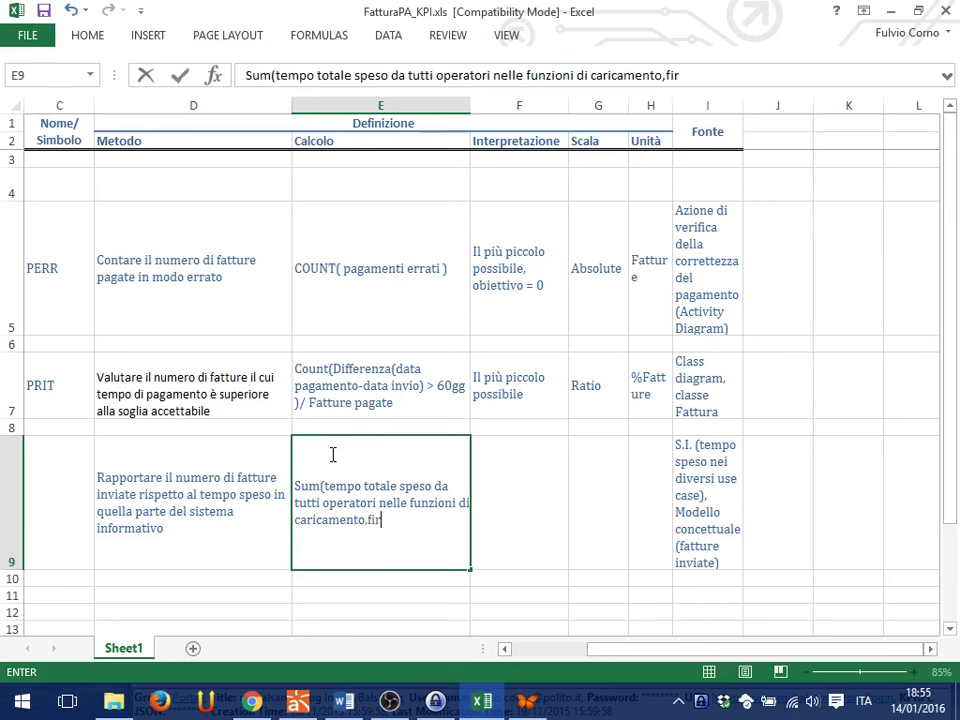
pyautogui.write('ma,invi')
pyautogui.press('BackSpace')
pyautogui.press('BackSpace')
pyautogui.write('invio) /')
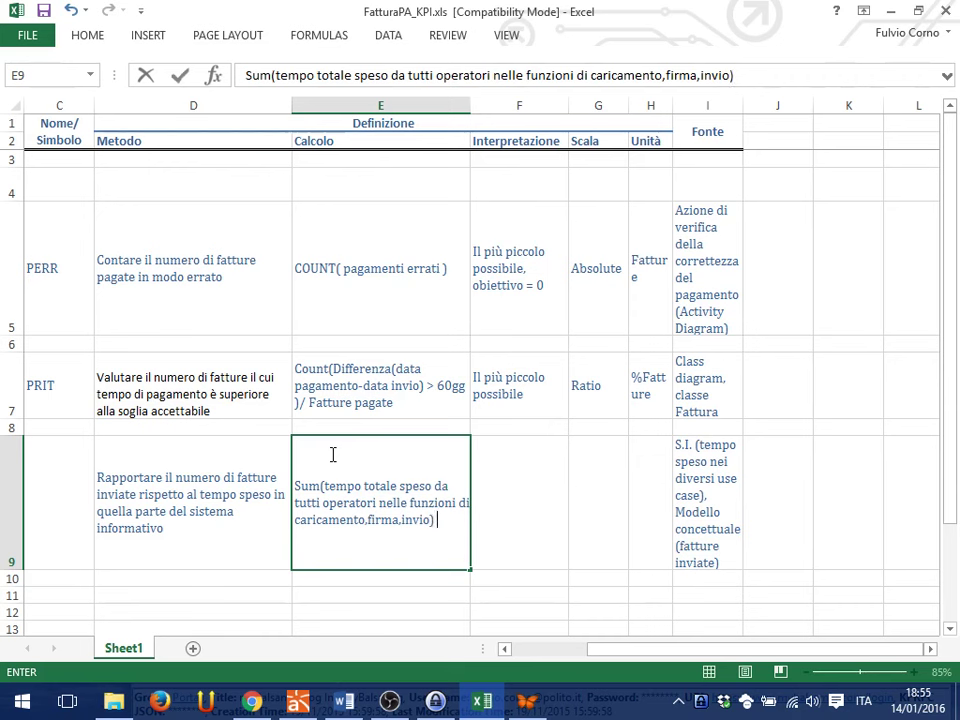
pyautogui.write(' count')
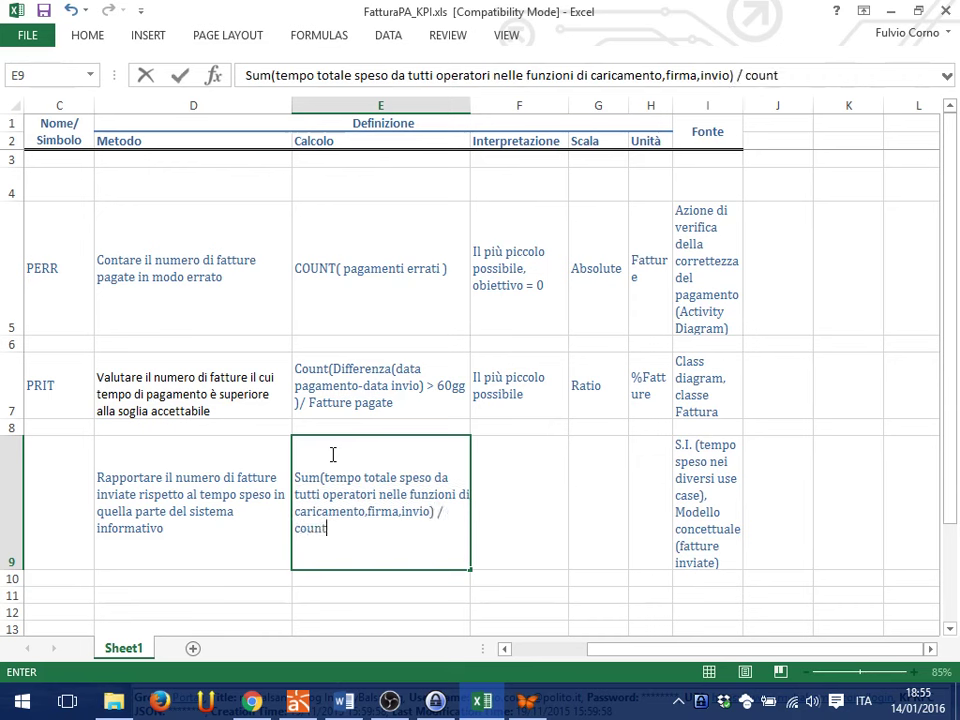
pyautogui.write(' (fattu')
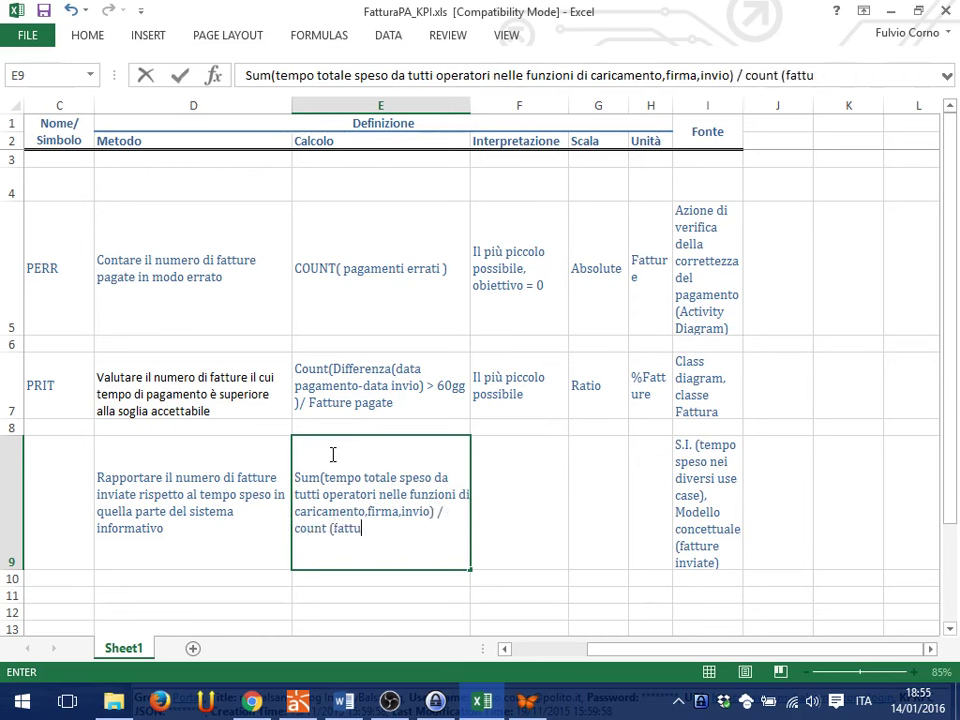
pyautogui.write('re inviate)')
pyautogui.press('Return')
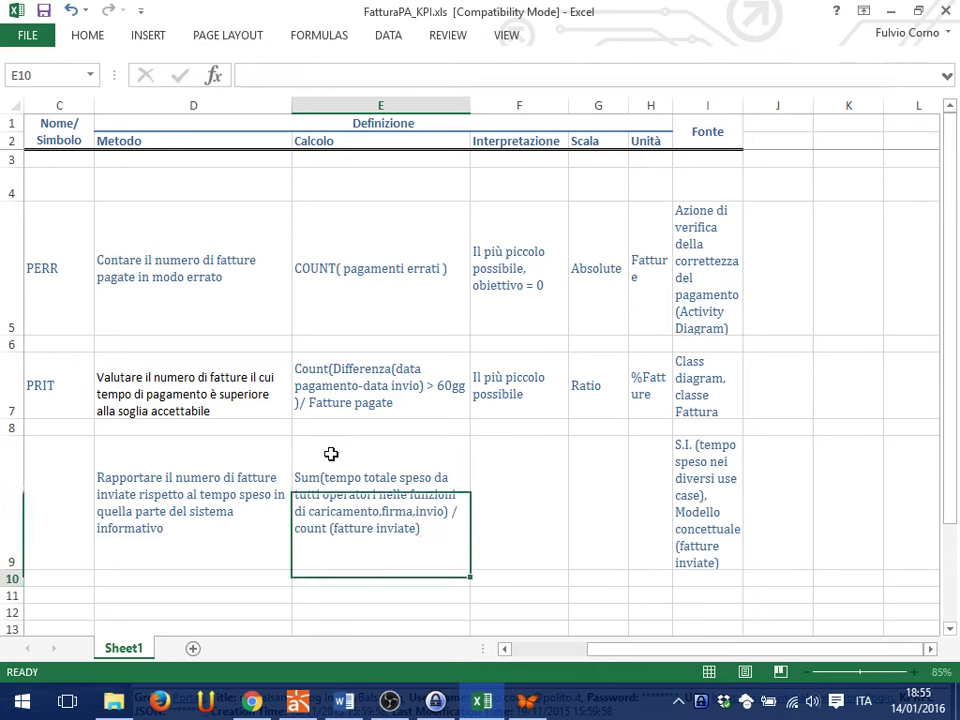
# Enter "Ratio" as the issuing effort KPI's Scala in cell G9.
pyautogui.click(352, 461)
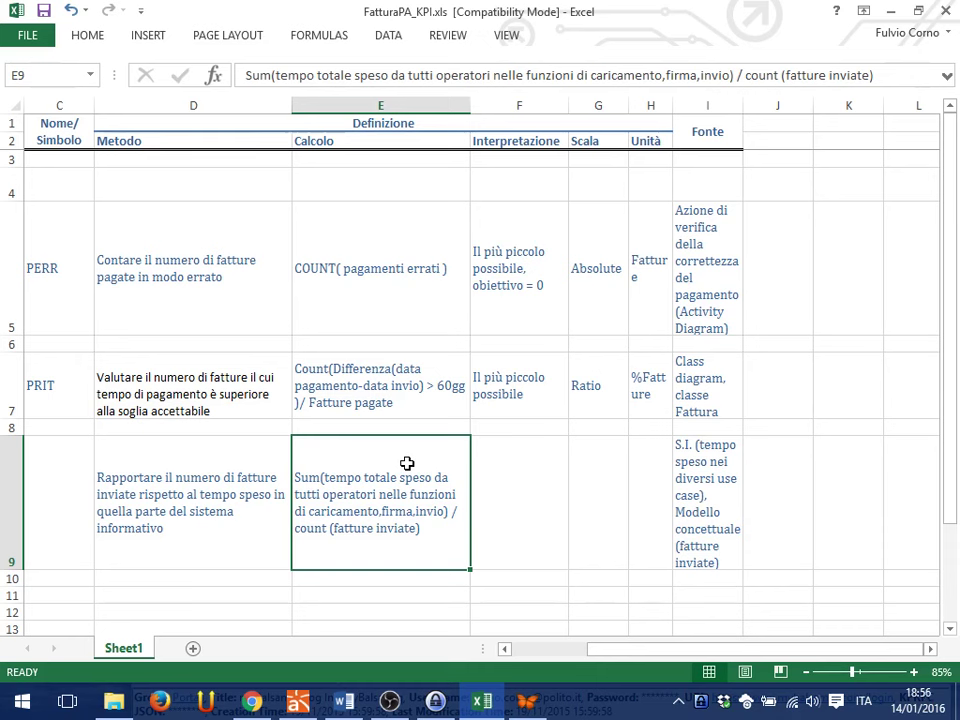
pyautogui.press('Right')
pyautogui.press('Right')
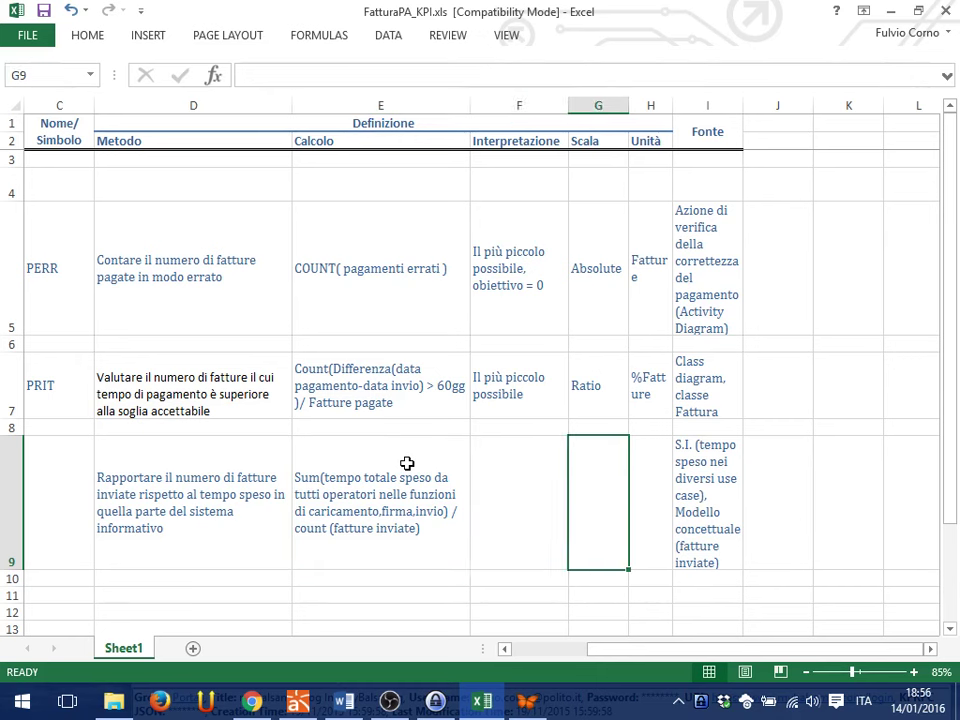
pyautogui.write('Rati')
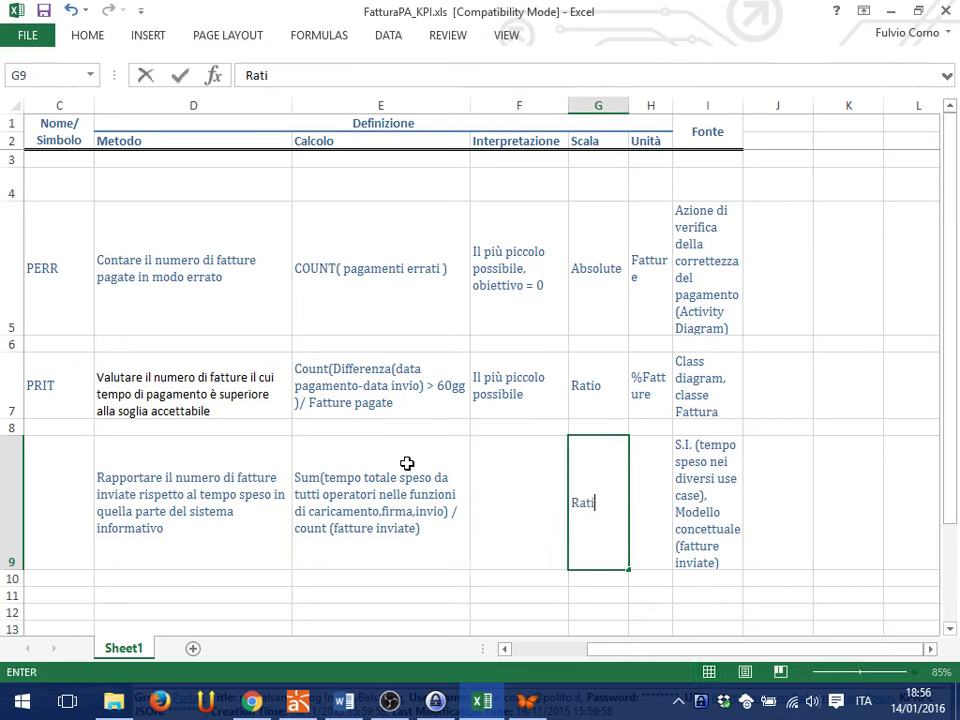
pyautogui.write('o')
pyautogui.press('Tab')
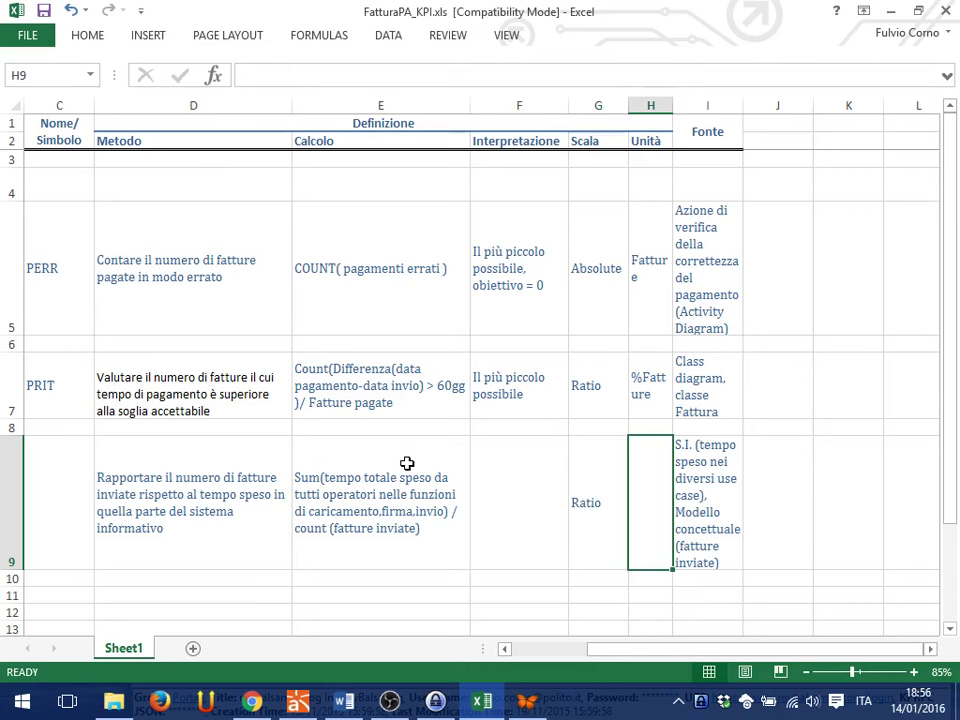
# Enter "Secondi/Fattura" as the issuing effort KPI's Unità in cell H9.
pyautogui.write('Secont')
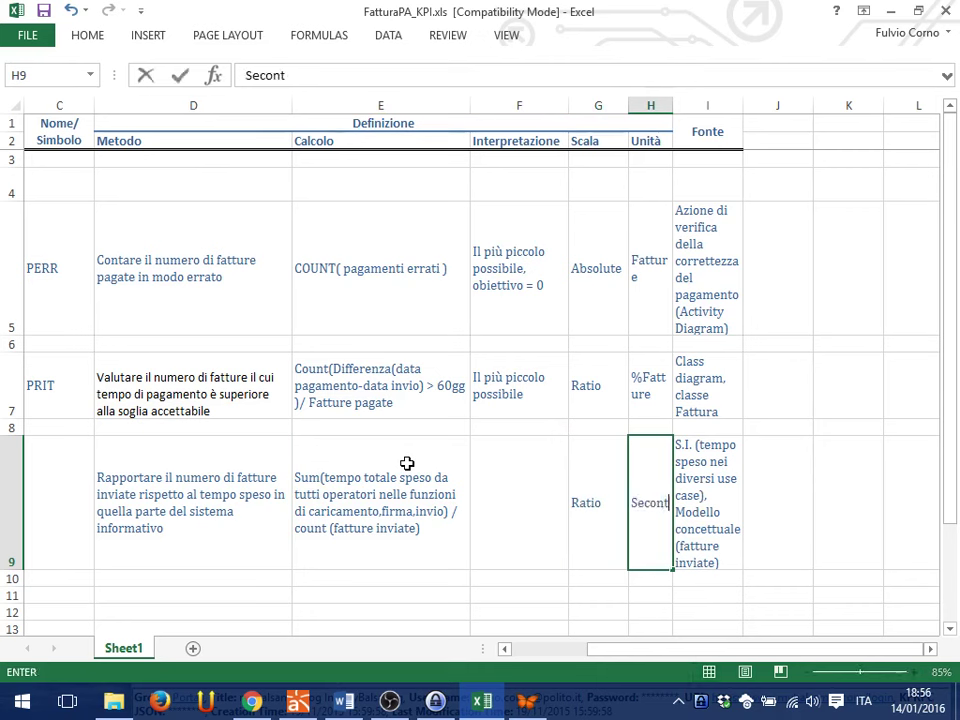
pyautogui.write('i/fa')
pyautogui.press('BackSpace')
pyautogui.press('BackSpace')
pyautogui.press('BackSpace')
pyautogui.press('BackSpace')
pyautogui.press('BackSpace')
pyautogui.write('di/Fattur')
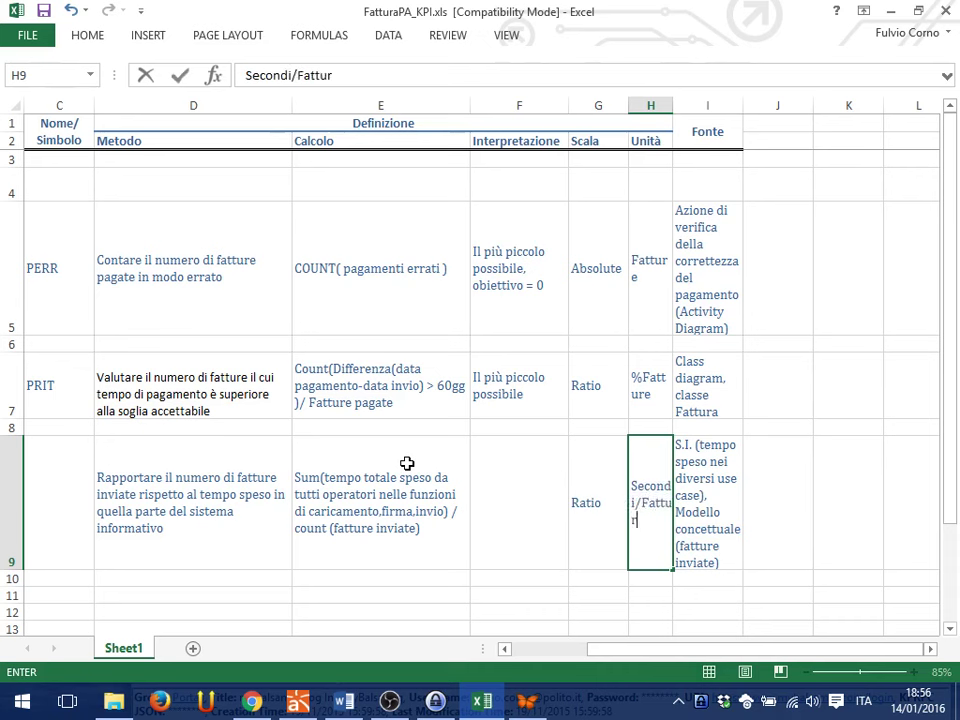
pyautogui.write('a')
pyautogui.press('Return')
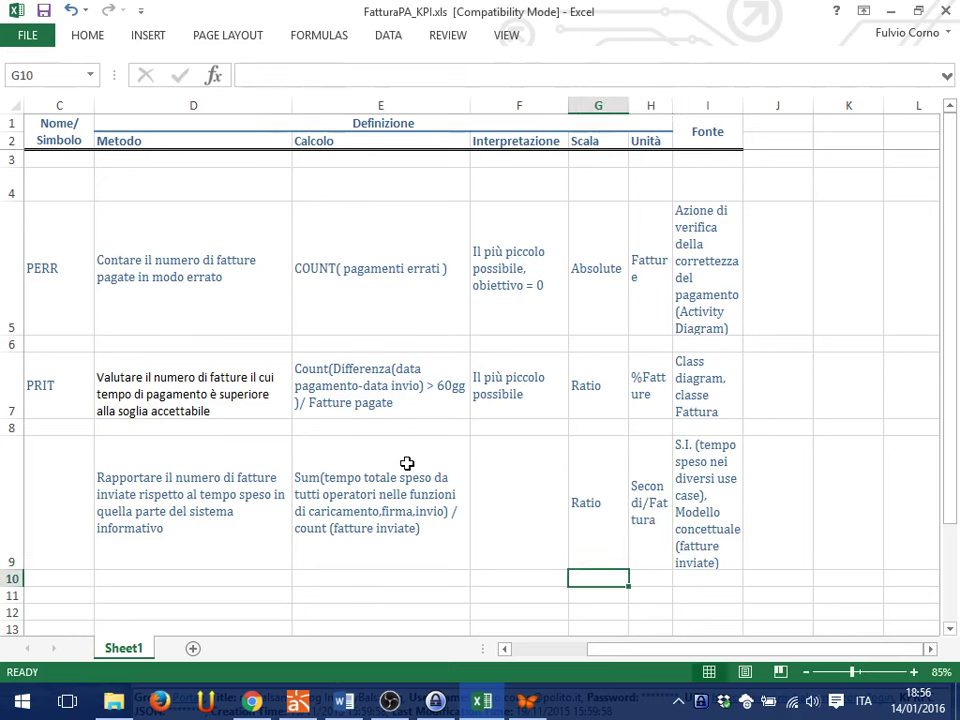
# Enter "Piccolo è meglio, inferiore al tempo che ci mettevo a mano" as the issuing effort KPI's Interpretazione in cell F9.
pyautogui.press('Up')
pyautogui.press('Left')
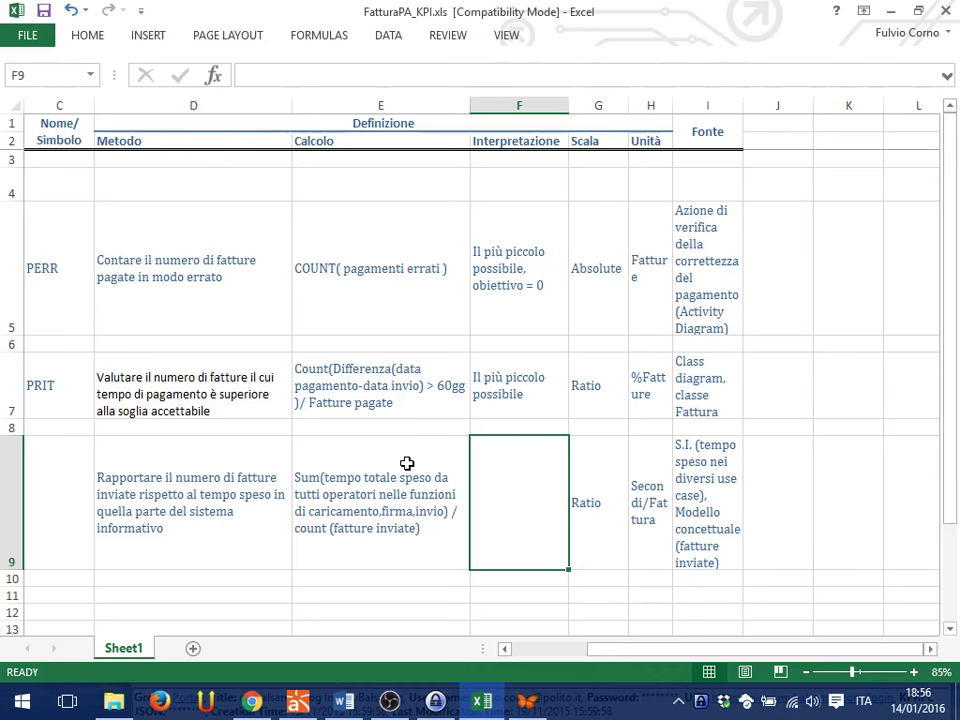
pyautogui.write('Pic')
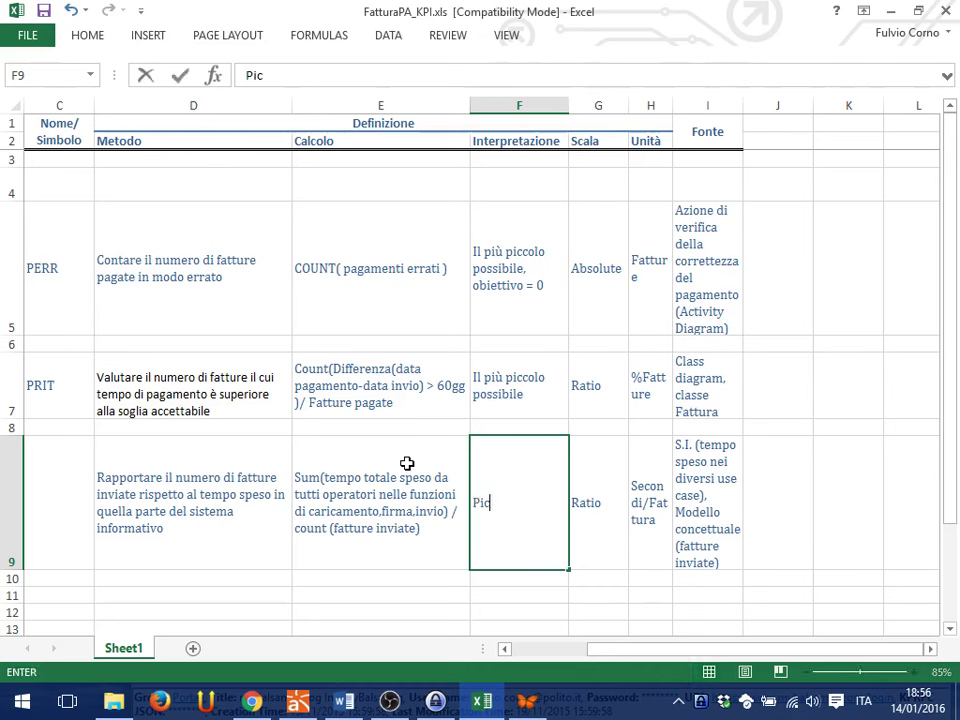
pyautogui.write('colo è megl')
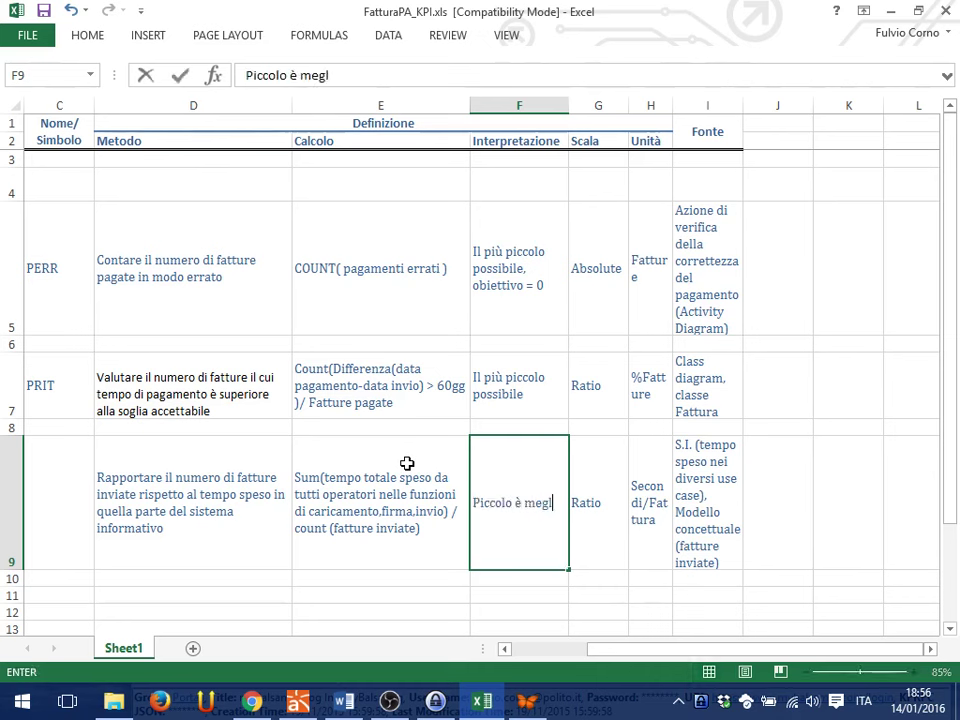
pyautogui.write('io, infer')
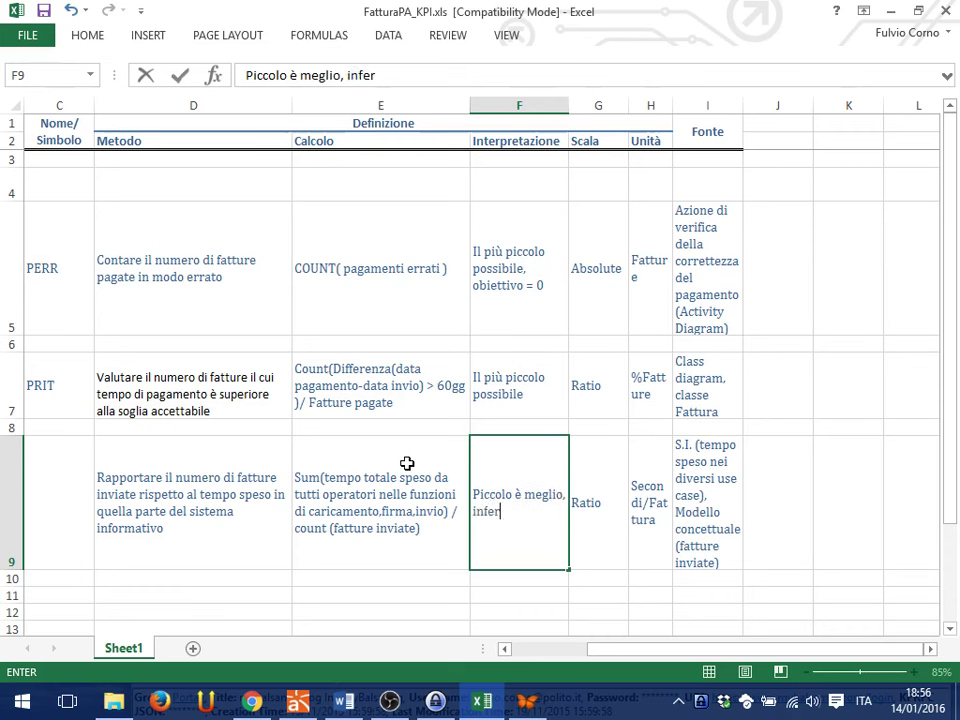
pyautogui.write('iore al temp')
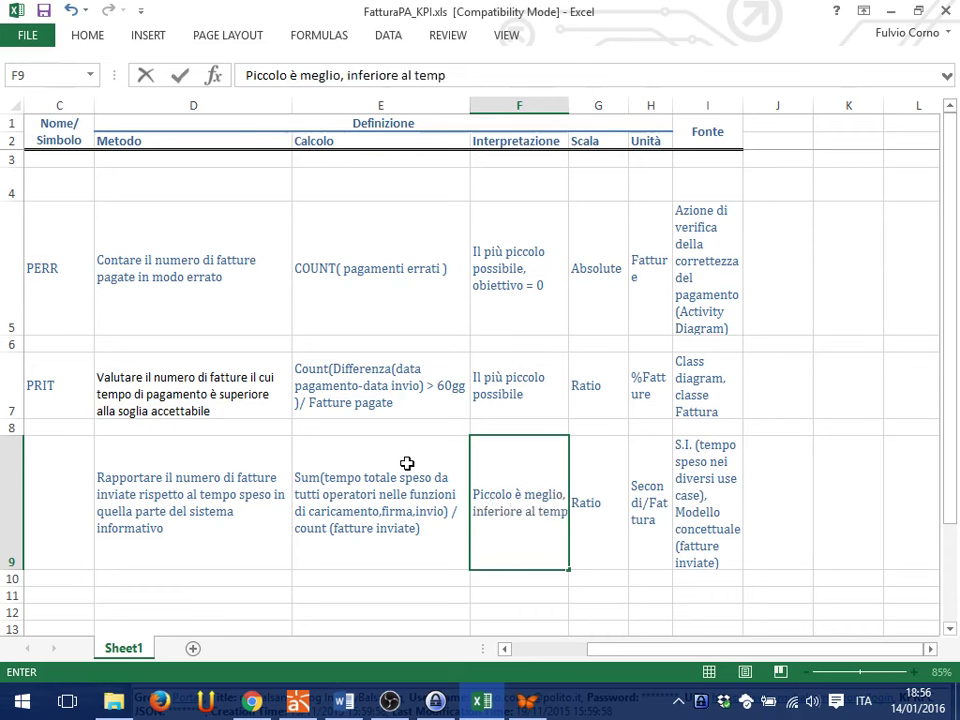
pyautogui.write('o che ci mette')
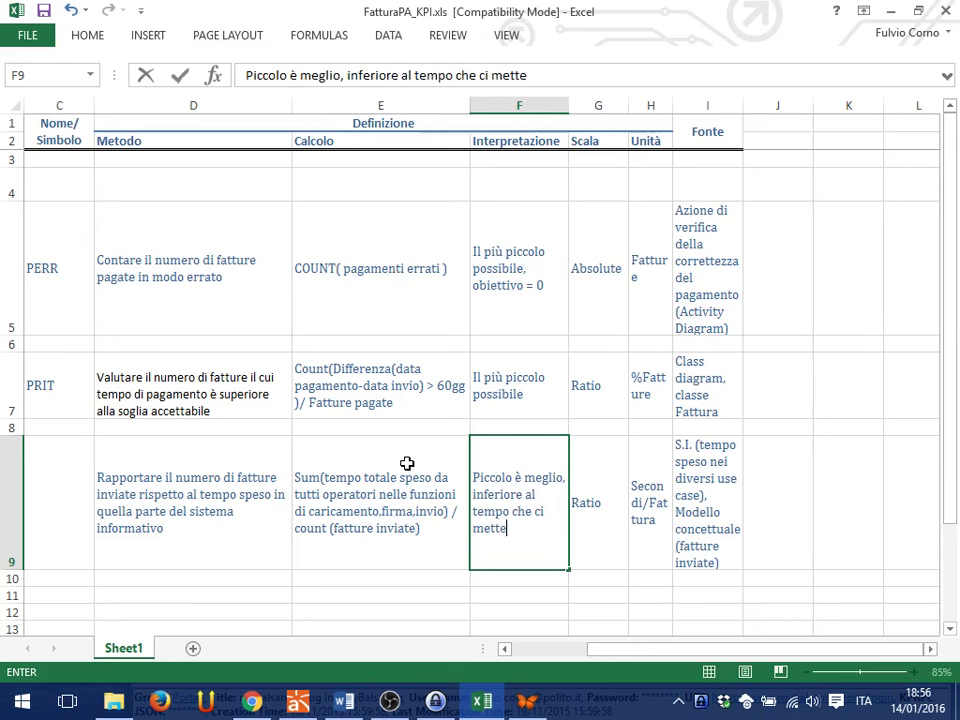
pyautogui.write('vo a mano')
pyautogui.press('Return')
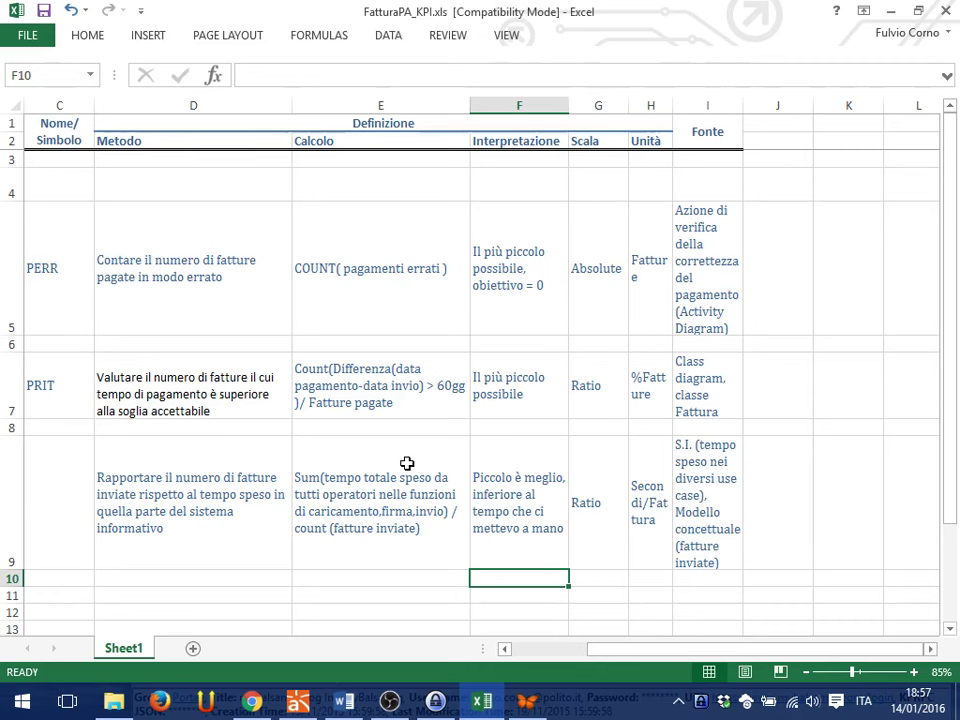
# Review the issuing effort KPI's entries across row 9, from Categoria to Fonte.
pyautogui.press('Left')
pyautogui.press('Up')
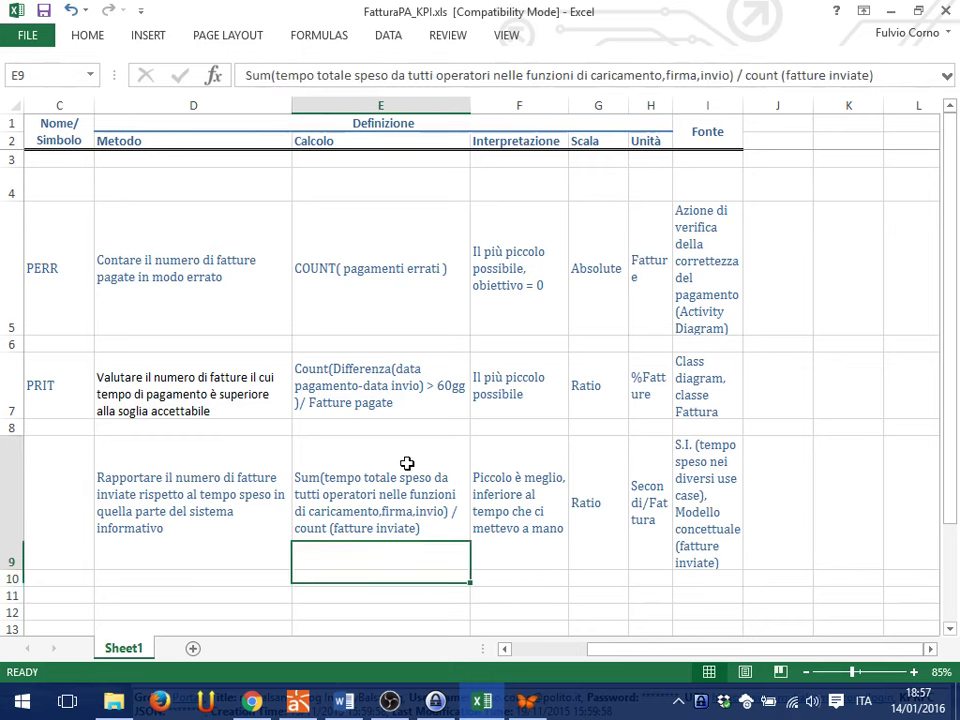
pyautogui.press('Up')
pyautogui.press('Left')
pyautogui.press('Left')
pyautogui.press('Left')
pyautogui.press('Left')
pyautogui.press('Right')
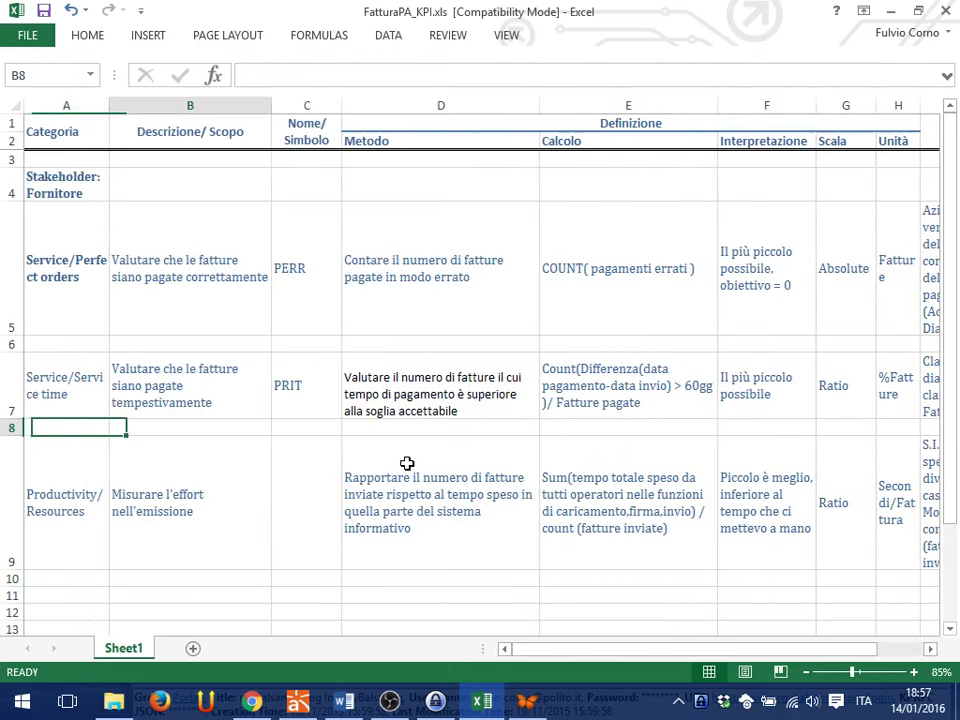
pyautogui.press('Left')
pyautogui.press('Right')
pyautogui.press('Down')
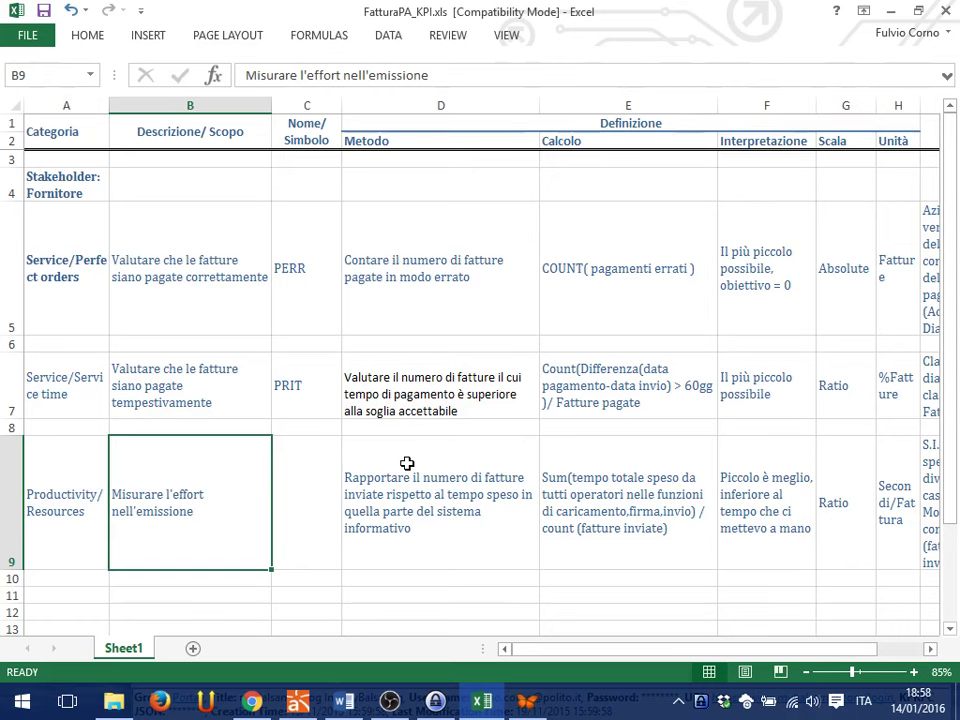
pyautogui.press('Right')
pyautogui.press('Right')
pyautogui.press('Right')
pyautogui.press('Right')
pyautogui.press('Right')
pyautogui.press('Right')
pyautogui.press('Right')
pyautogui.press('Right')
pyautogui.press('Right')
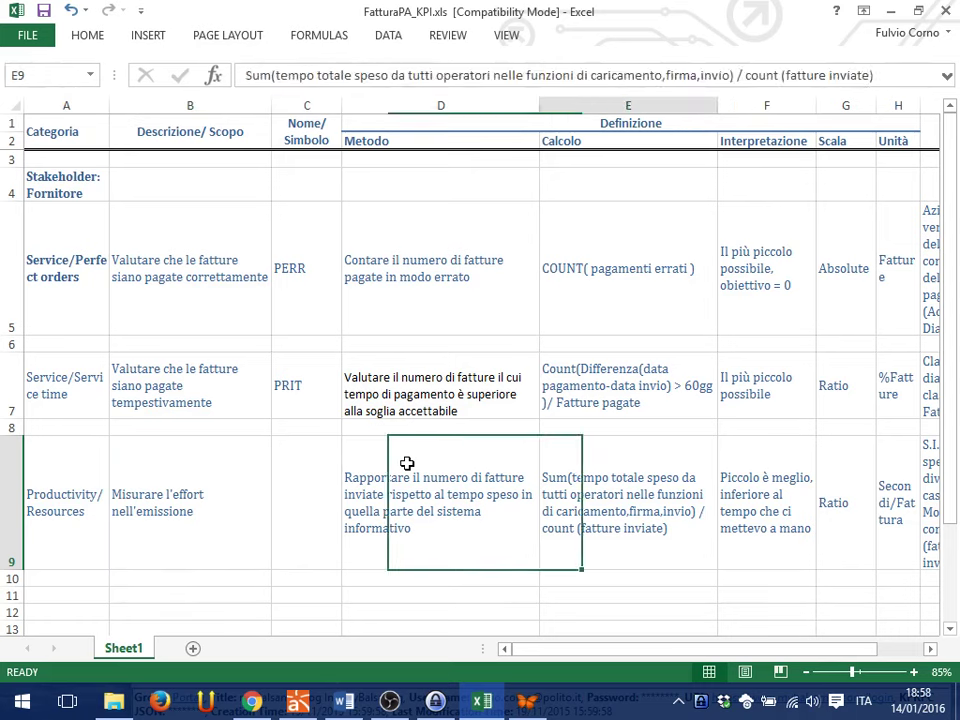
pyautogui.press('Left')
pyautogui.press('Left')
pyautogui.press('Left')
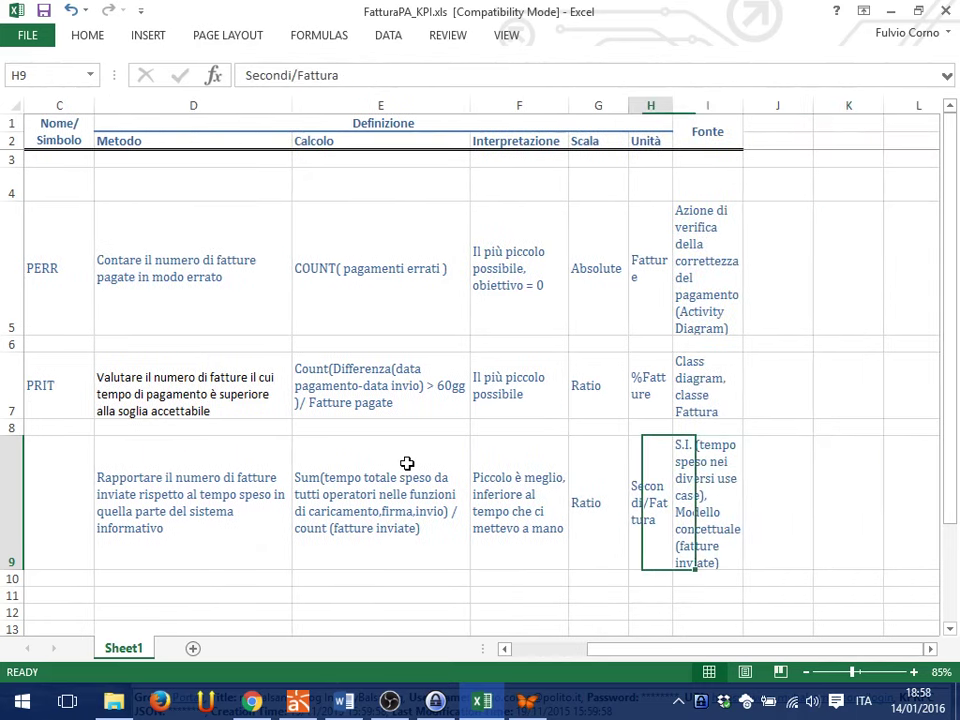
pyautogui.press('Right')
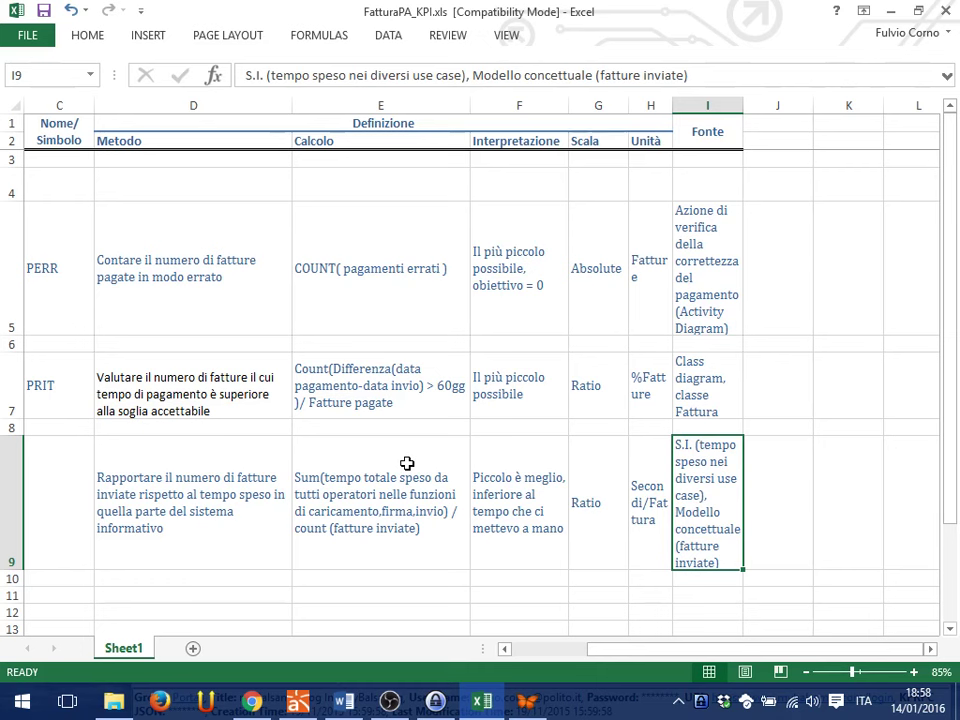
pyautogui.press('Left')
pyautogui.press('Left')
pyautogui.press('Left')
pyautogui.press('Left')
pyautogui.press('Left')
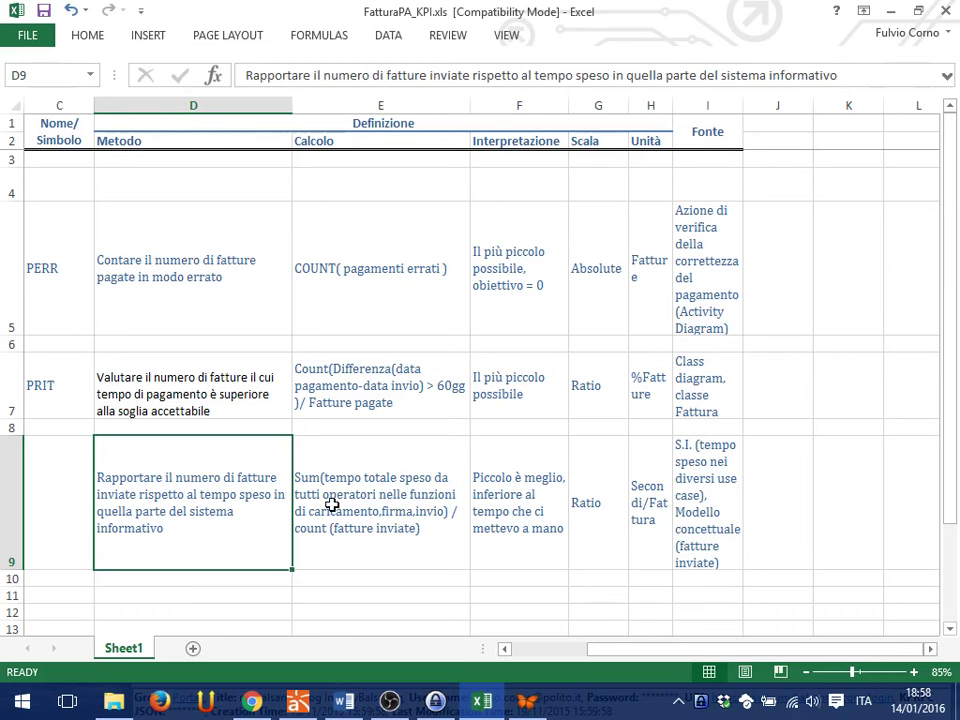
pyautogui.press('Left')
pyautogui.press('Left')
pyautogui.press('Left')
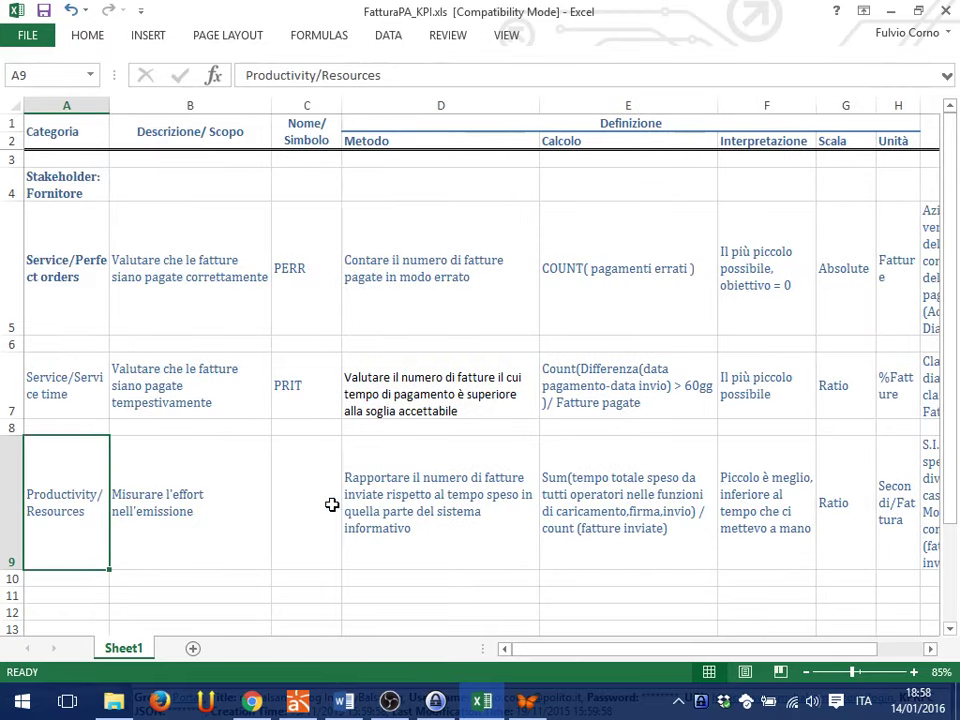